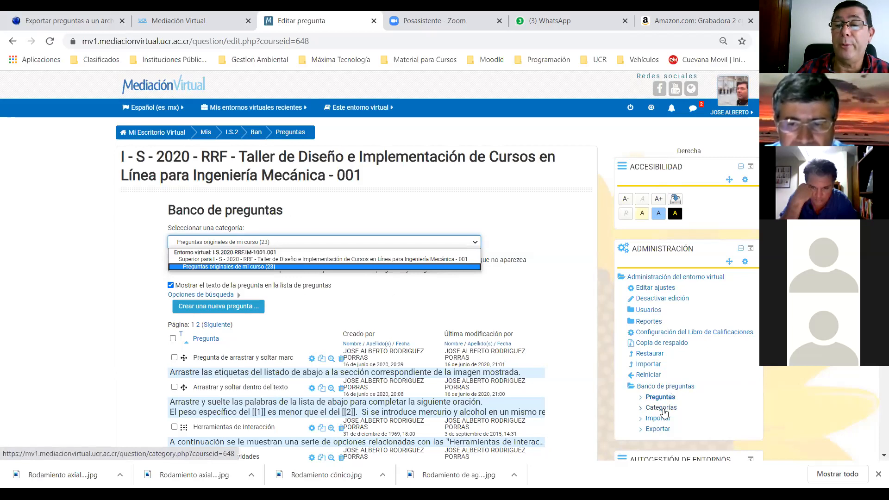
Open the question bank's category editing page with the form for adding a category.
{"action": "left_click", "coordinate": [661, 407]}
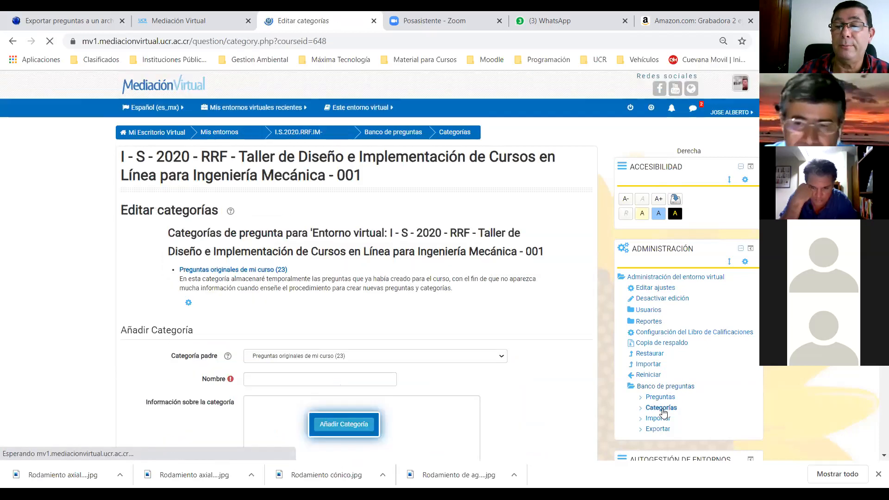
{"action": "scroll", "coordinate": [265, 328], "scroll_direction": "down", "scroll_amount": 3}
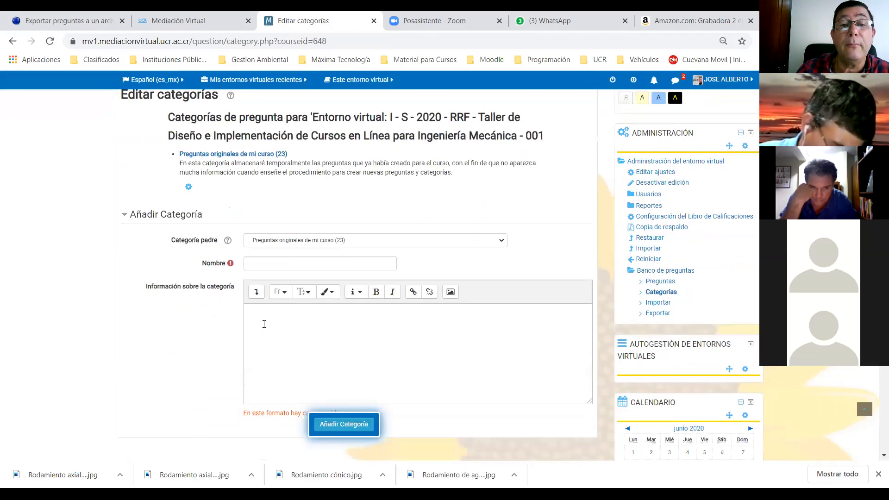
{"action": "scroll", "coordinate": [220, 278], "scroll_direction": "up", "scroll_amount": 1}
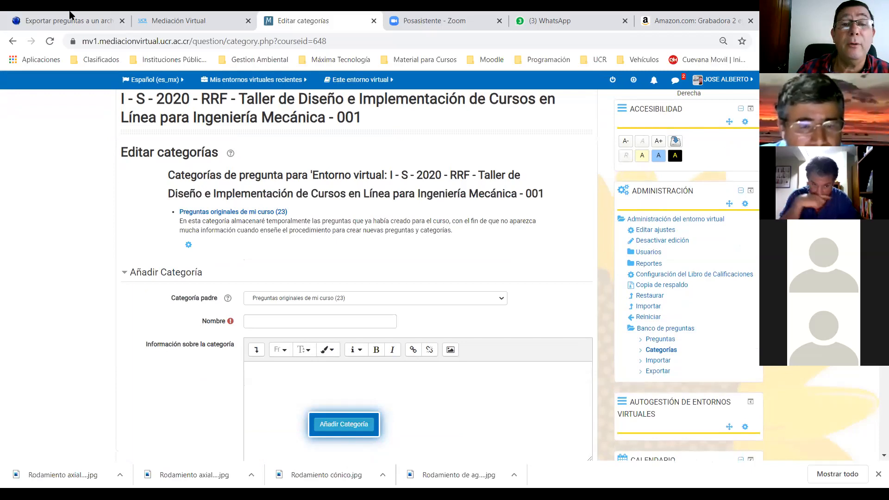
{"action": "scroll", "coordinate": [481, 359], "scroll_direction": "up", "scroll_amount": 1}
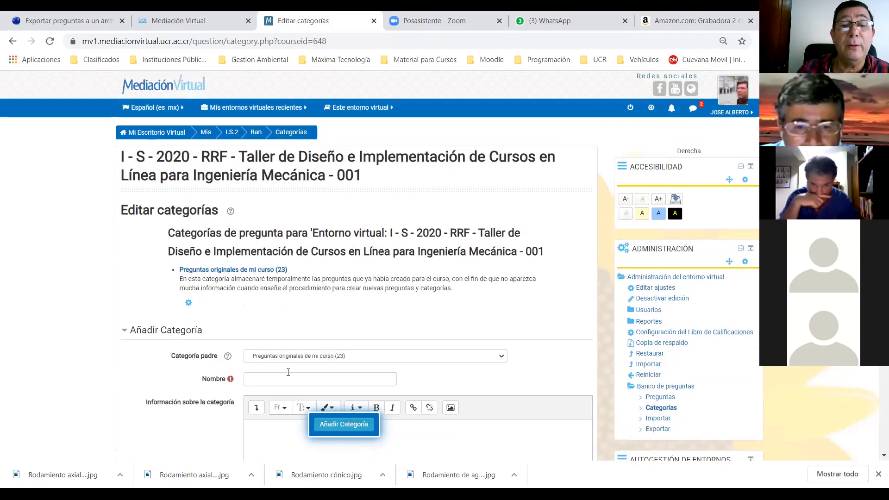
{"action": "left_click", "coordinate": [502, 358]}
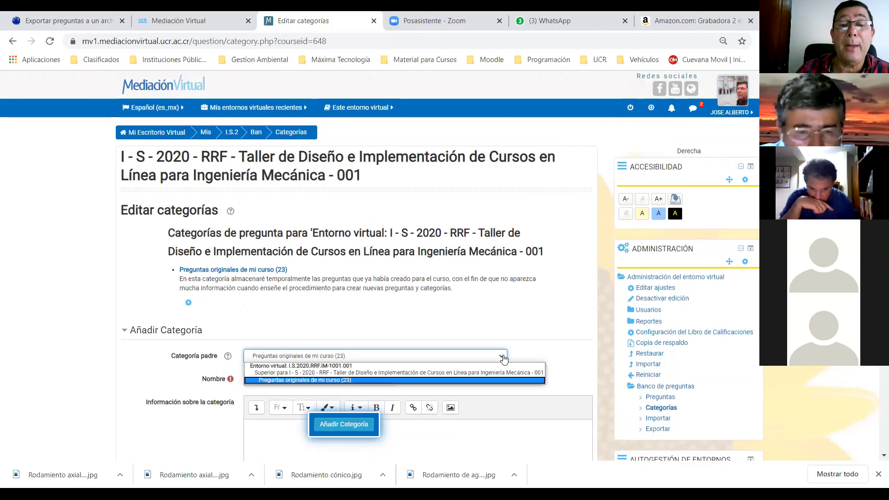
{"action": "left_click", "coordinate": [274, 330]}
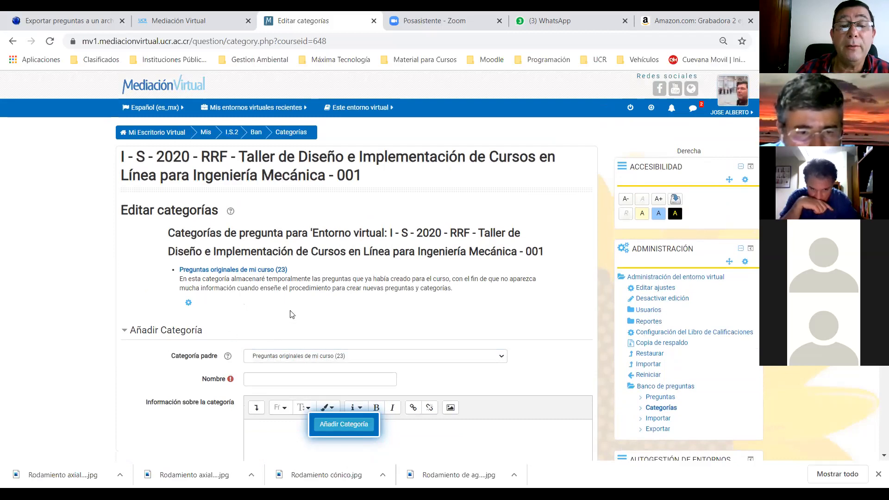
{"action": "scroll", "coordinate": [291, 315], "scroll_direction": "down", "scroll_amount": 2}
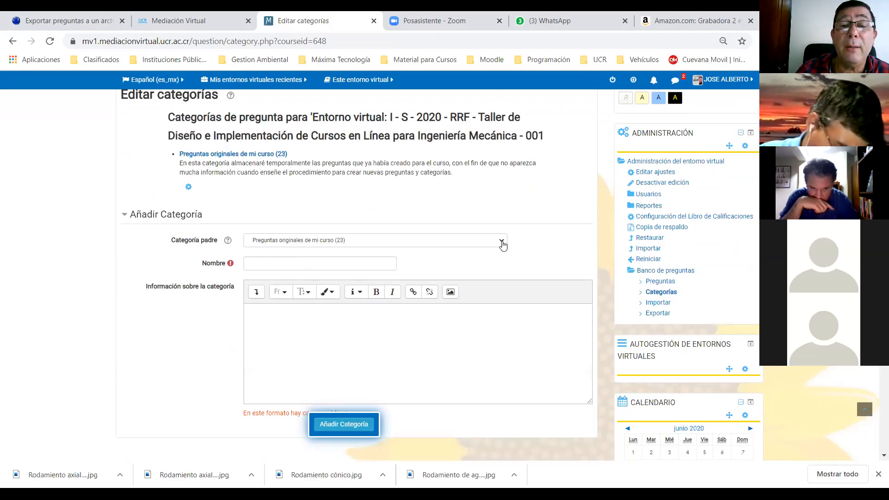
{"action": "left_click", "coordinate": [502, 243]}
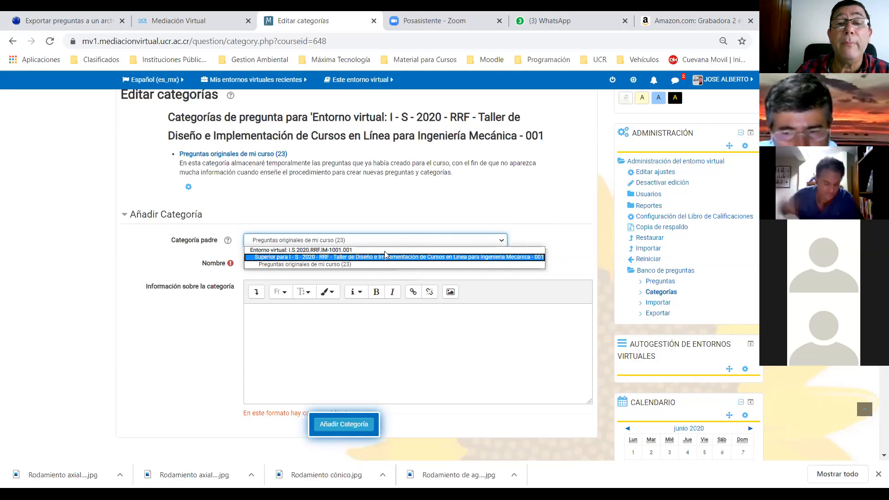
{"action": "left_click", "coordinate": [166, 351]}
{"action": "left_click", "coordinate": [502, 242]}
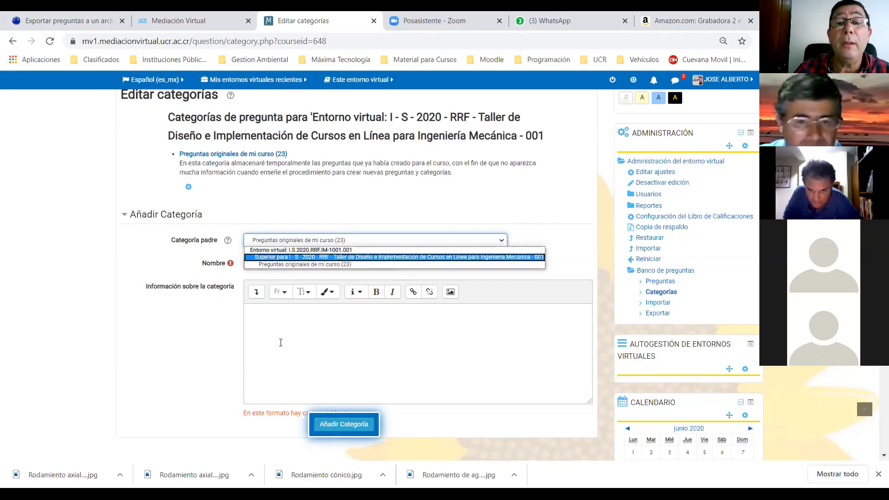
{"action": "left_click", "coordinate": [454, 209]}
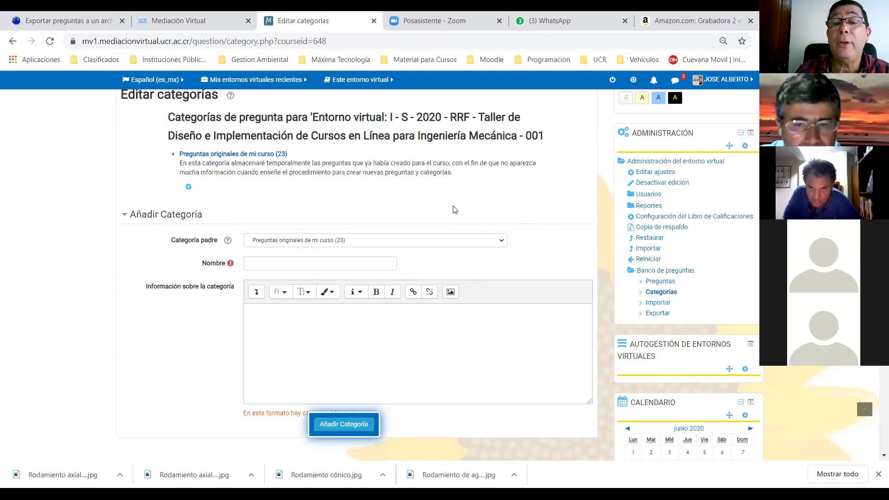
Set the new category's parent to the course's "Superior para I - S - 2020" entry and its name to "BANCO DE PREGUNTAS PARA EL TALLER VIRTUAL".
{"action": "left_click", "coordinate": [502, 244]}
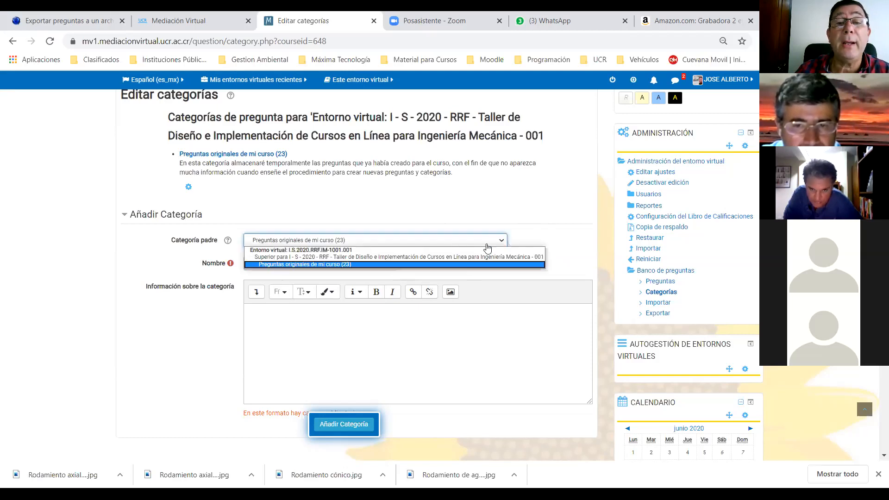
{"action": "left_click", "coordinate": [320, 258]}
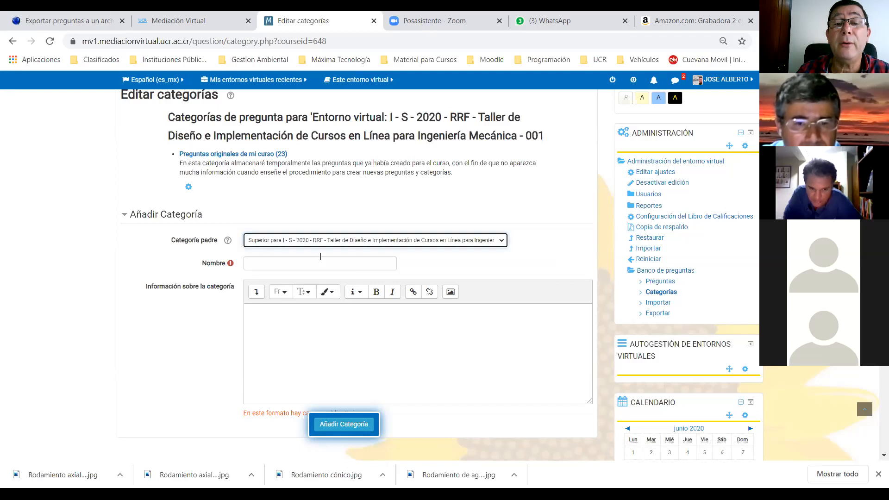
{"action": "left_click", "coordinate": [294, 267]}
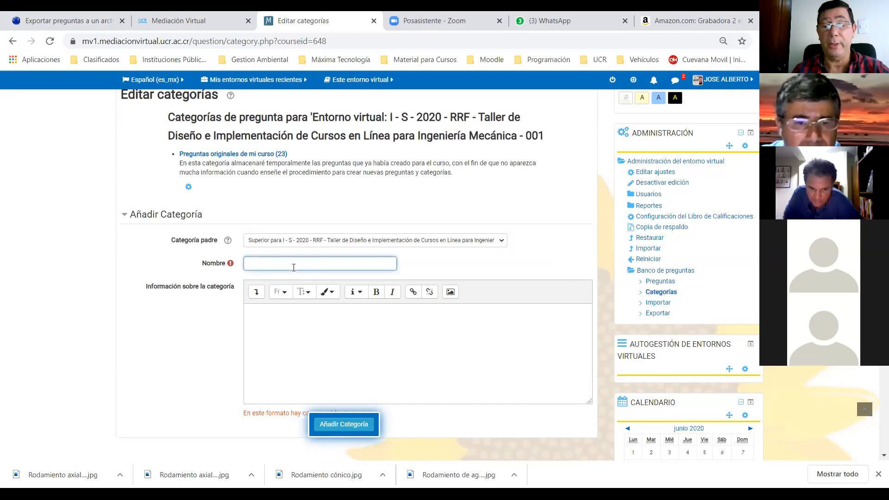
{"action": "type", "text": "PRE"}
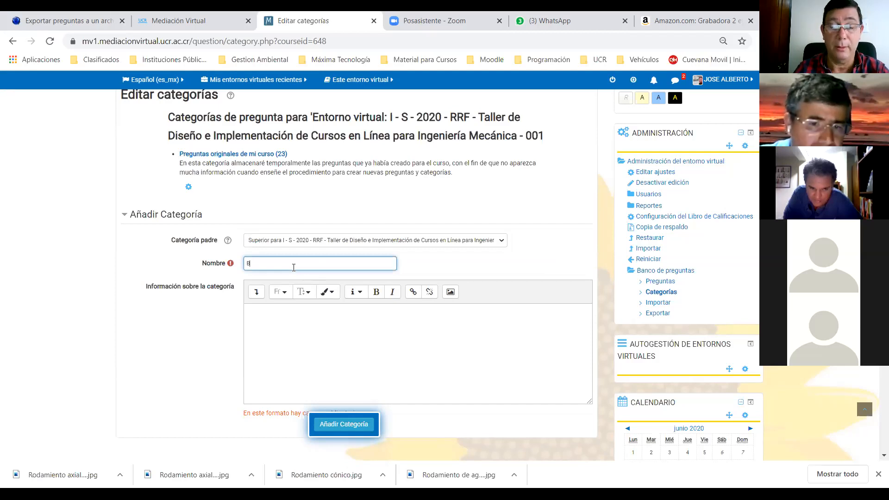
{"action": "type", "text": "CO DE PREGUNTAS PARA EL TALLER VIRTUAL"}
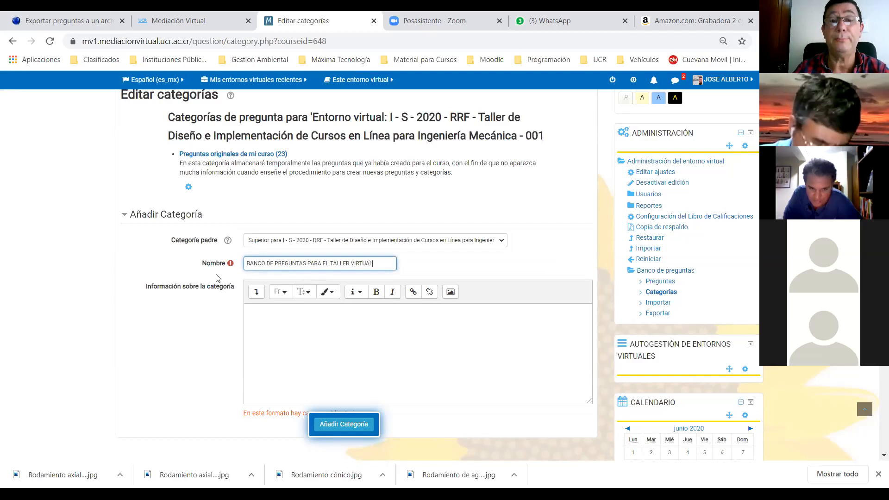
Copy the category name into the category information text and add the category.
{"action": "left_click_drag", "start_coordinate": [377, 264], "coordinate": [208, 257]}
{"action": "key", "text": "ctrl+c"}
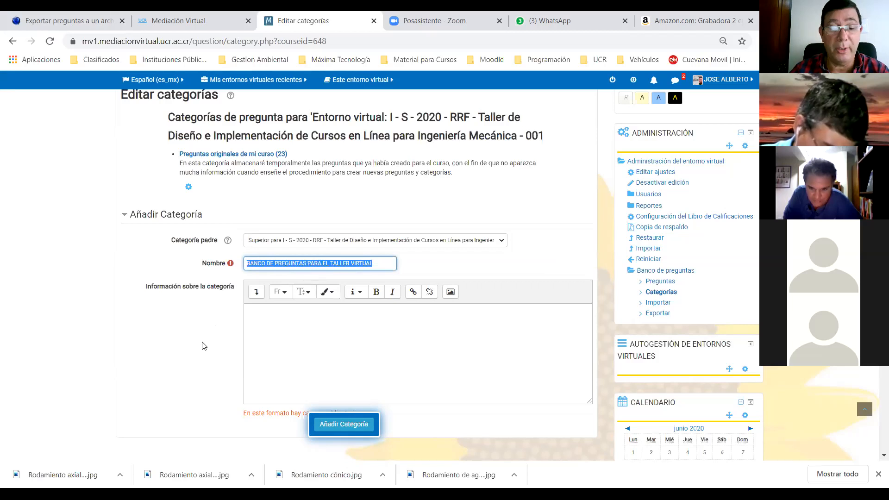
{"action": "left_click", "coordinate": [274, 324]}
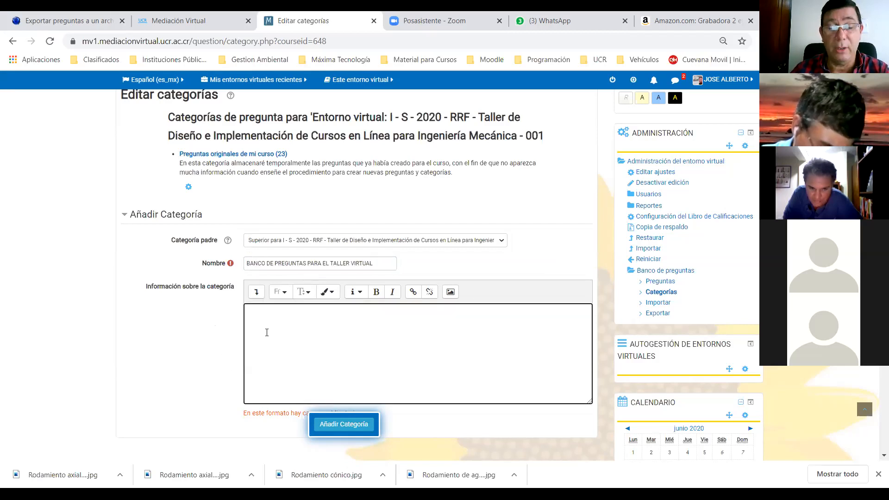
{"action": "key", "text": "ctrl+v"}
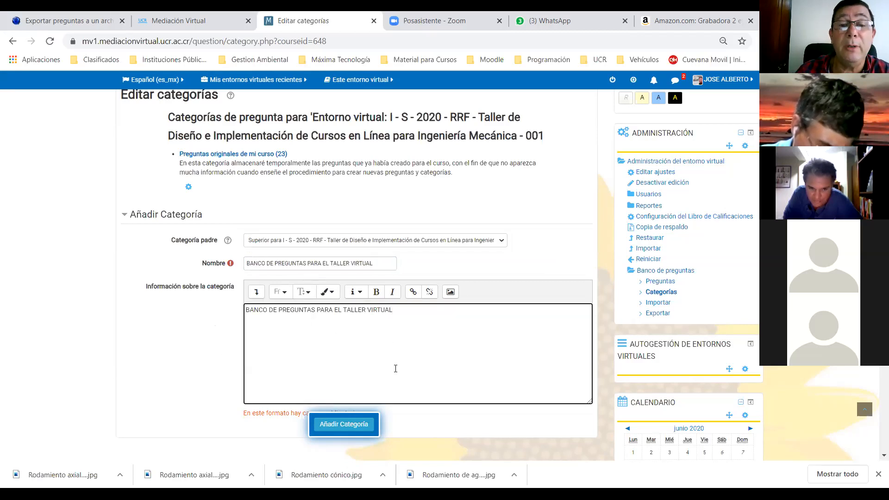
{"action": "scroll", "coordinate": [299, 374], "scroll_direction": "down", "scroll_amount": 2}
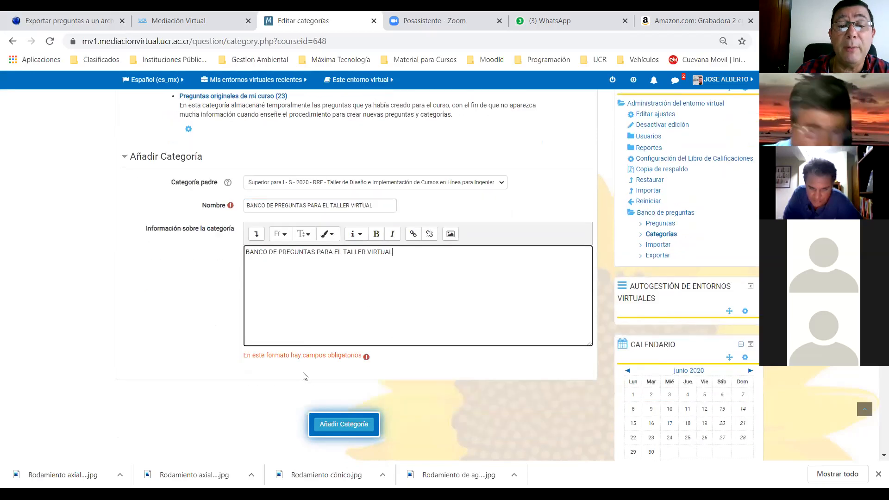
{"action": "left_click", "coordinate": [344, 429]}
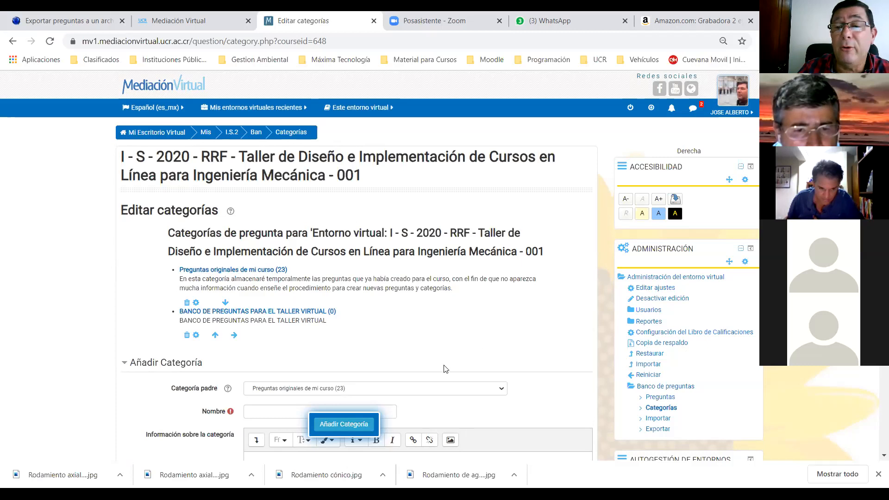
Add a subcategory named "MECANICA DE FLUIDOS" with "BANCO DE PREGUNTAS PARA EL TALLER VIRTUAL" as its parent category.
{"action": "scroll", "coordinate": [294, 371], "scroll_direction": "down", "scroll_amount": 1}
{"action": "scroll", "coordinate": [297, 350], "scroll_direction": "down", "scroll_amount": 3}
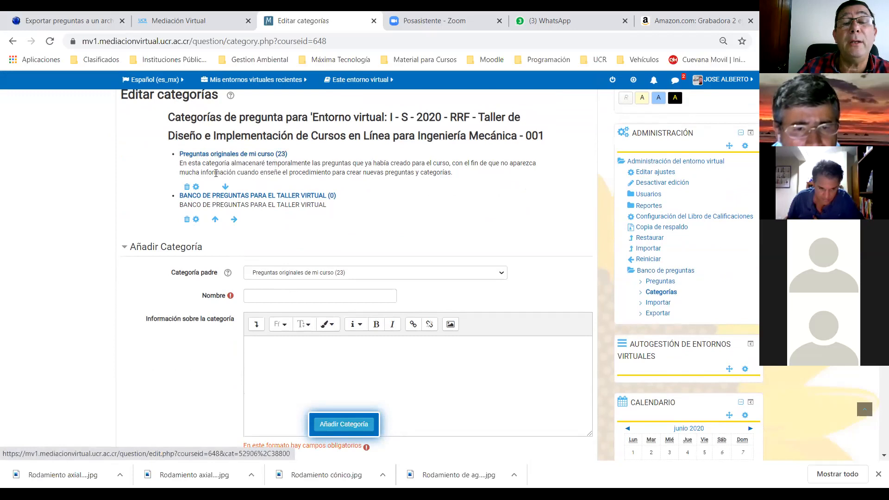
{"action": "scroll", "coordinate": [214, 181], "scroll_direction": "up", "scroll_amount": 1}
{"action": "scroll", "coordinate": [214, 181], "scroll_direction": "up", "scroll_amount": 3}
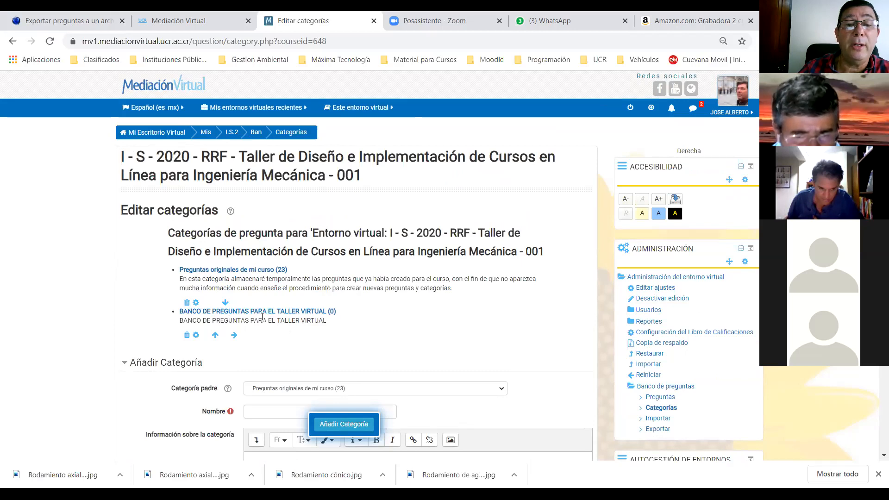
{"action": "scroll", "coordinate": [210, 433], "scroll_direction": "down", "scroll_amount": 3}
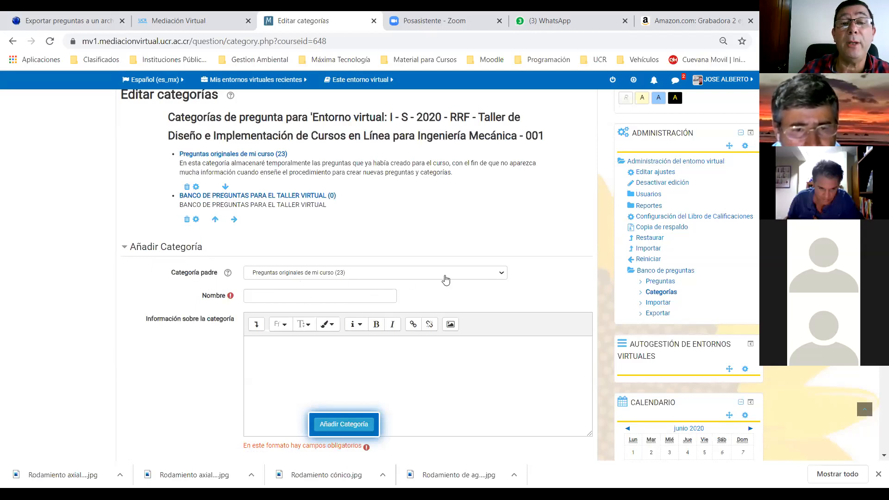
{"action": "left_click", "coordinate": [502, 277]}
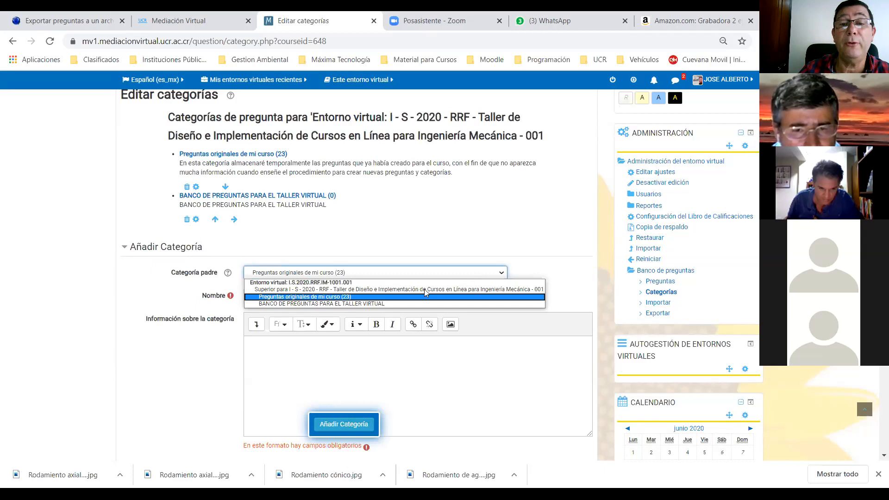
{"action": "left_click", "coordinate": [406, 304]}
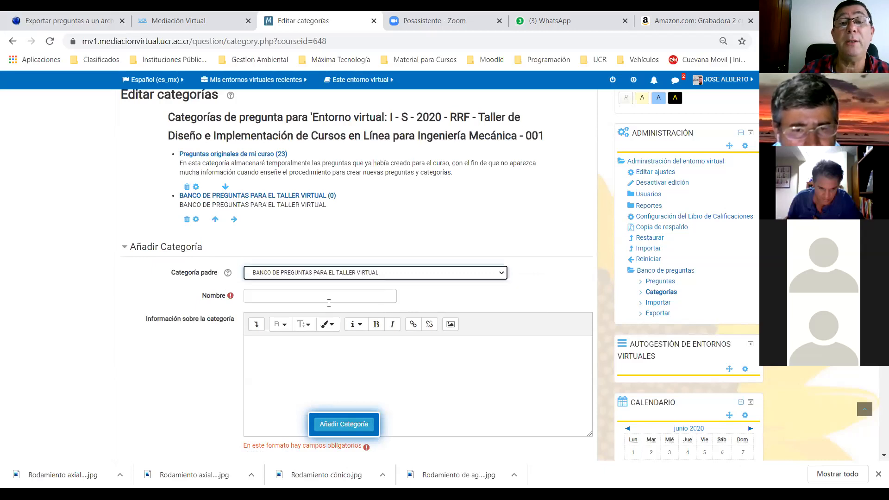
{"action": "left_click", "coordinate": [277, 301]}
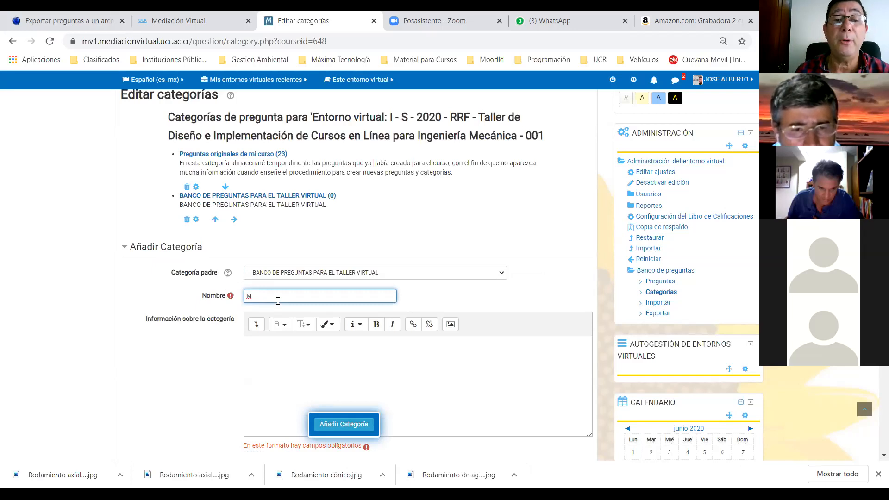
{"action": "type", "text": "CANICA DE FLUIDOS"}
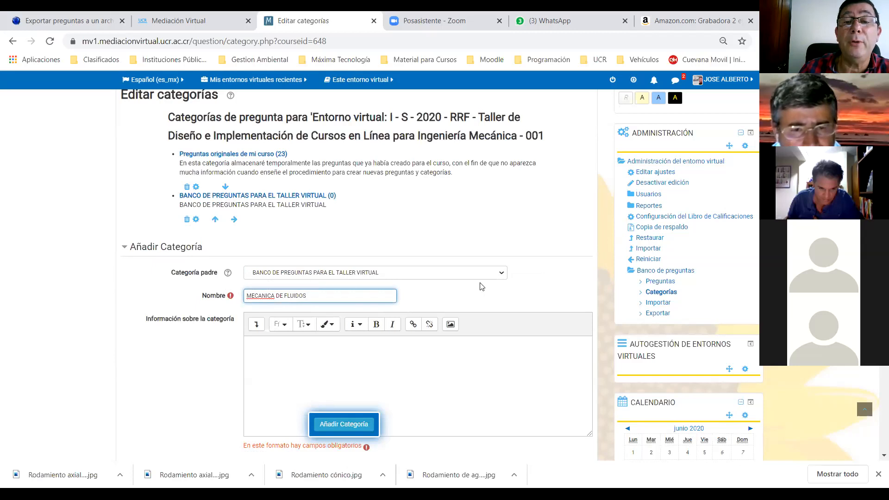
{"action": "left_click", "coordinate": [348, 428]}
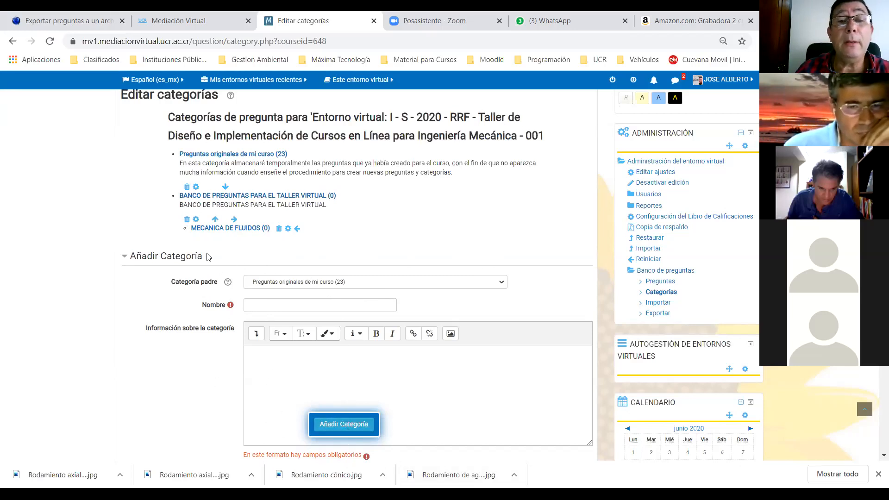
Open the question bank's question list and select the category "BANCO DE PREGUNTAS PARA EL TALLER VIRTUAL".
{"action": "scroll", "coordinate": [271, 247], "scroll_direction": "down", "scroll_amount": 1}
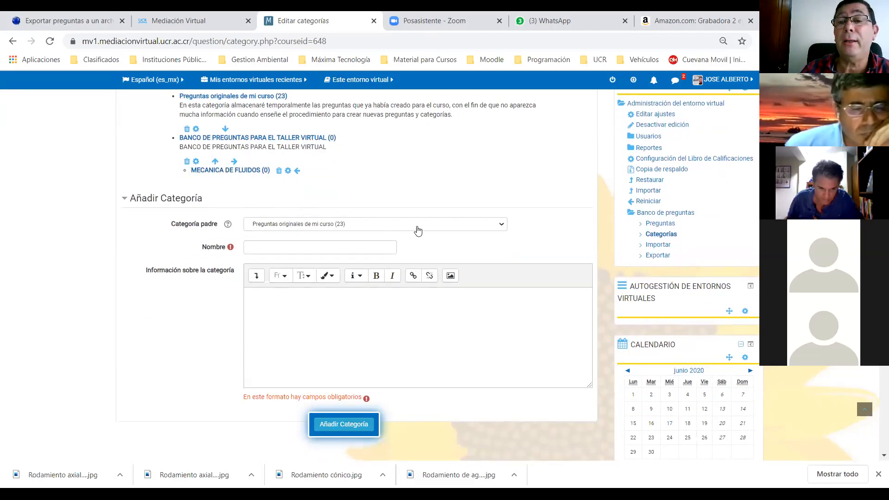
{"action": "scroll", "coordinate": [384, 228], "scroll_direction": "up", "scroll_amount": 1}
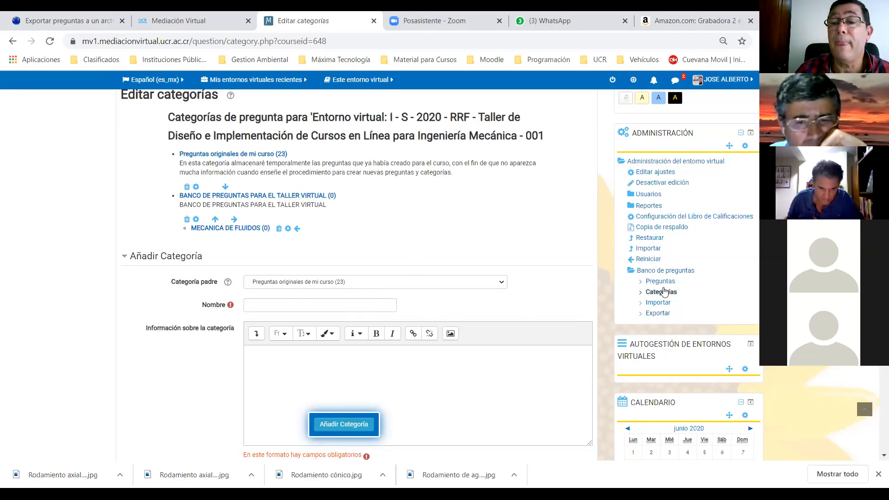
{"action": "left_click", "coordinate": [666, 282]}
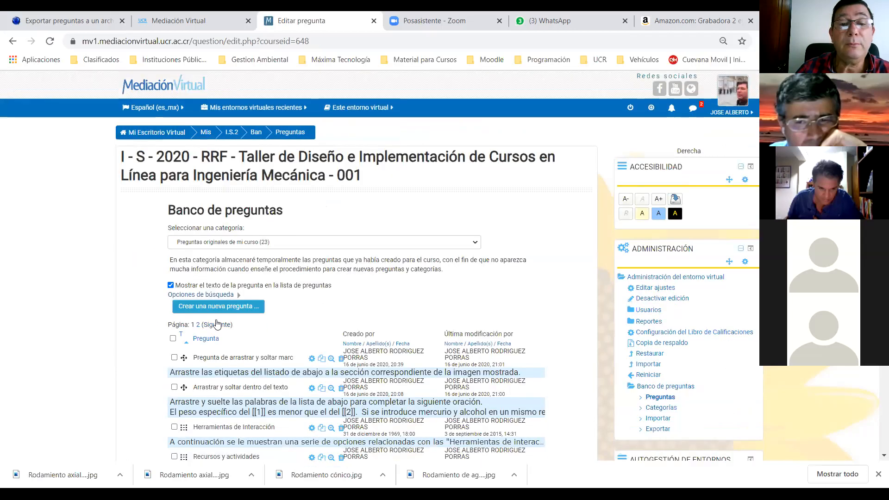
{"action": "scroll", "coordinate": [258, 296], "scroll_direction": "down", "scroll_amount": 4}
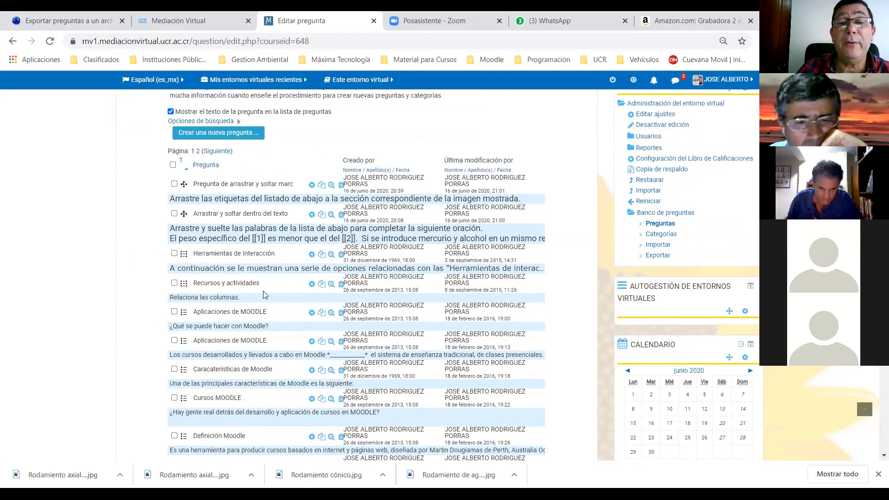
{"action": "scroll", "coordinate": [263, 290], "scroll_direction": "down", "scroll_amount": 5}
{"action": "scroll", "coordinate": [266, 290], "scroll_direction": "up", "scroll_amount": 9}
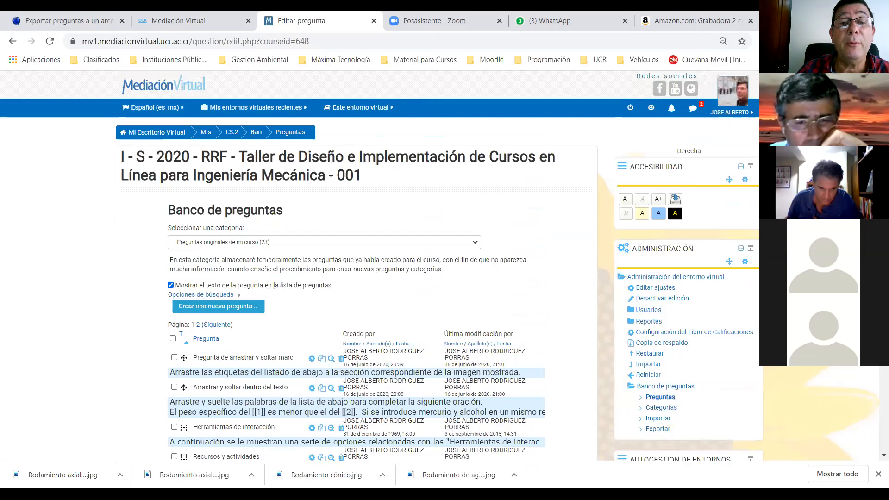
{"action": "left_click", "coordinate": [476, 246]}
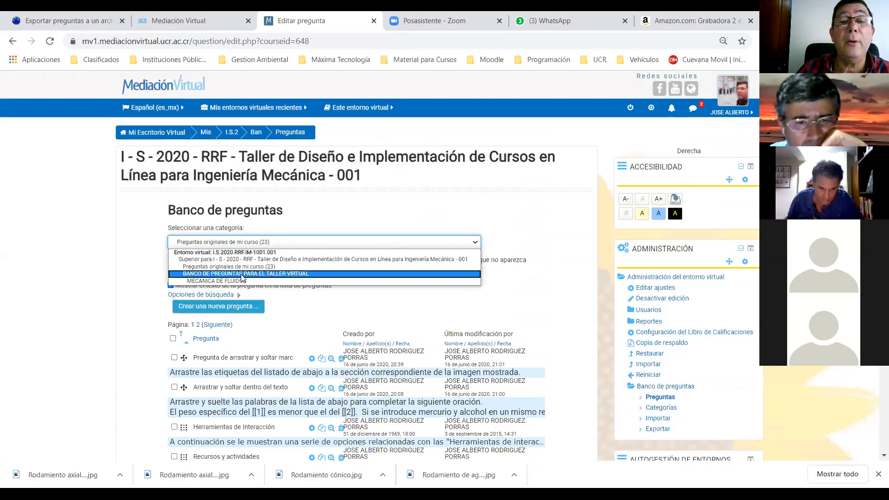
{"action": "left_click", "coordinate": [241, 274]}
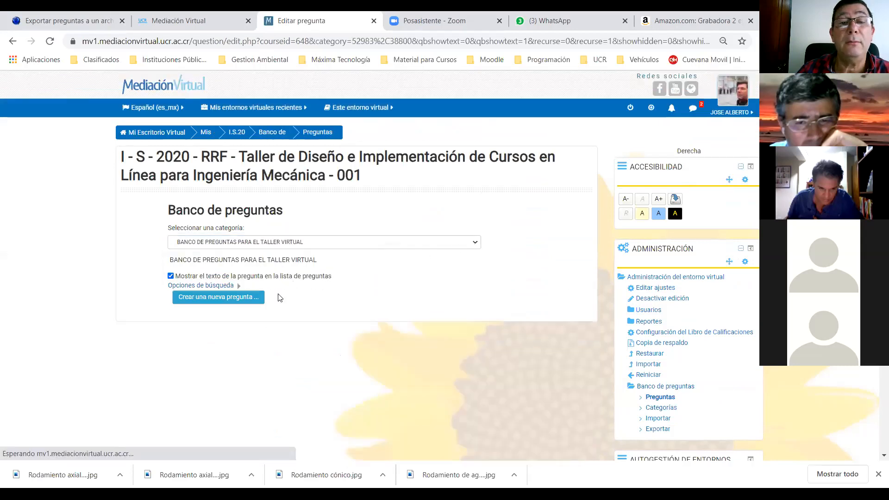
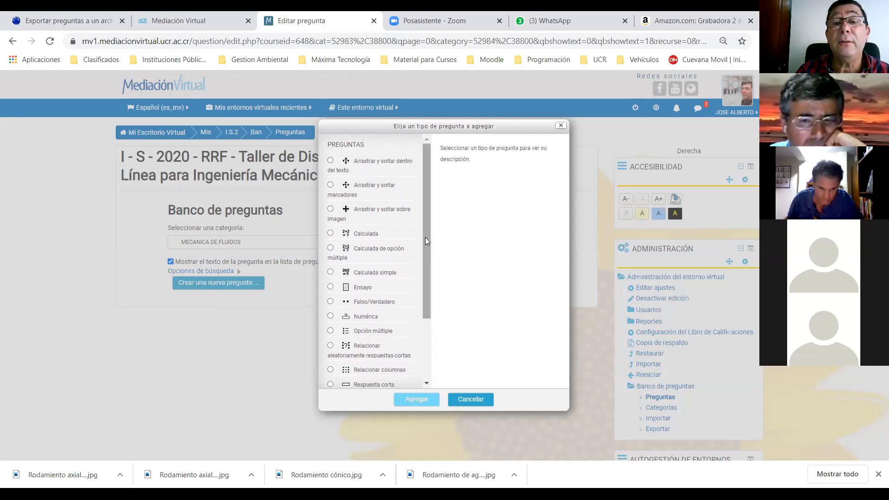
Review the available question types for a new question and read the descriptions of Respuesta corta and Respuestas incrustadas (Cloze).
{"action": "left_click_drag", "start_coordinate": [425, 238], "coordinate": [425, 264]}
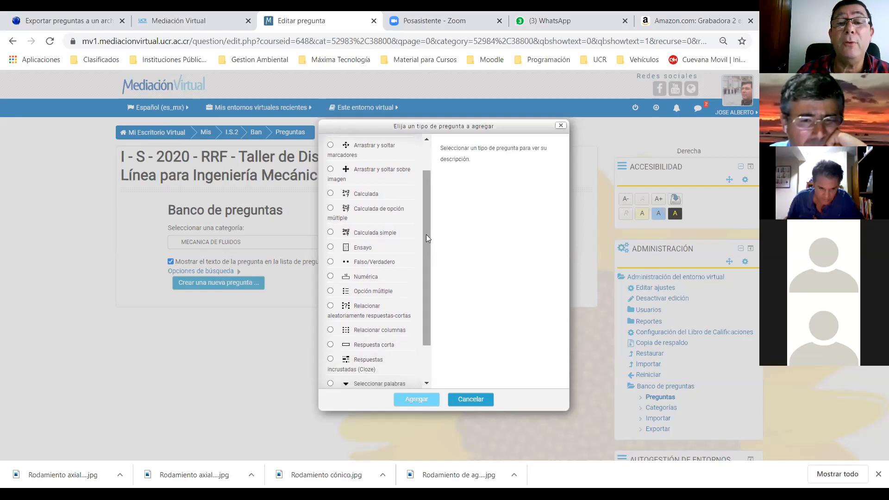
{"action": "left_click_drag", "start_coordinate": [426, 234], "coordinate": [426, 272]}
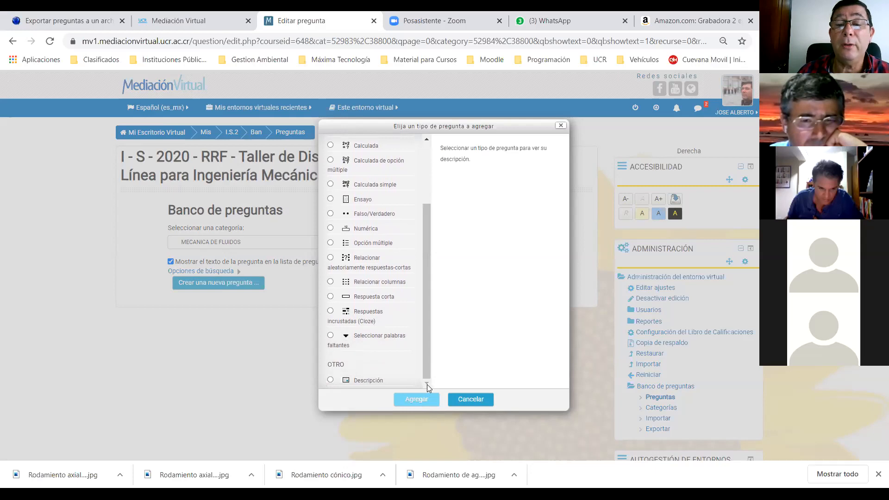
{"action": "left_click_drag", "start_coordinate": [430, 372], "coordinate": [425, 302]}
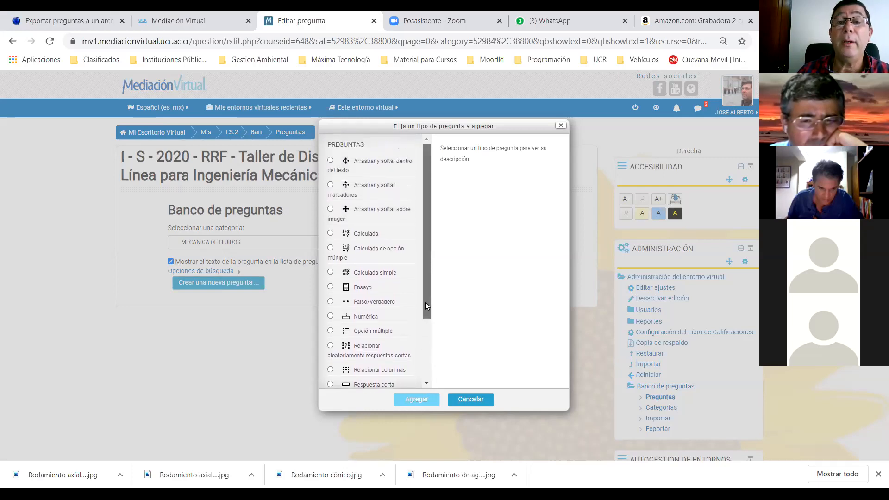
{"action": "left_click_drag", "start_coordinate": [477, 124], "coordinate": [469, 78]}
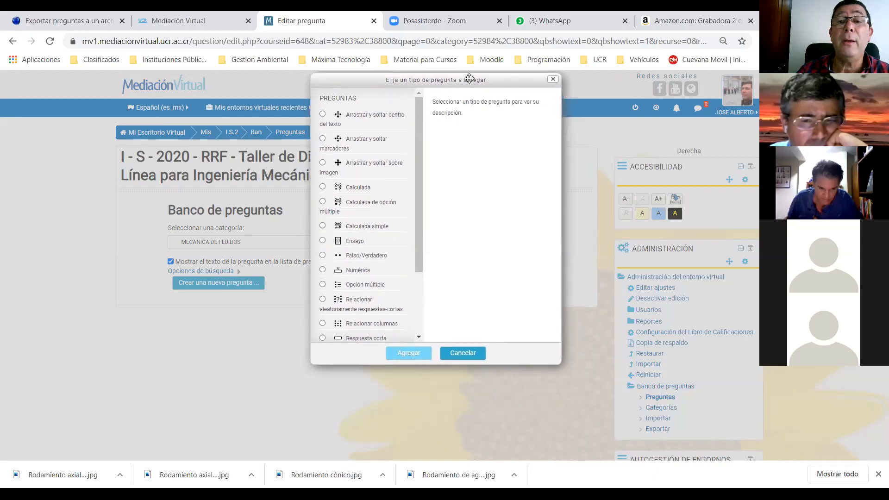
{"action": "left_click_drag", "start_coordinate": [419, 172], "coordinate": [418, 229]}
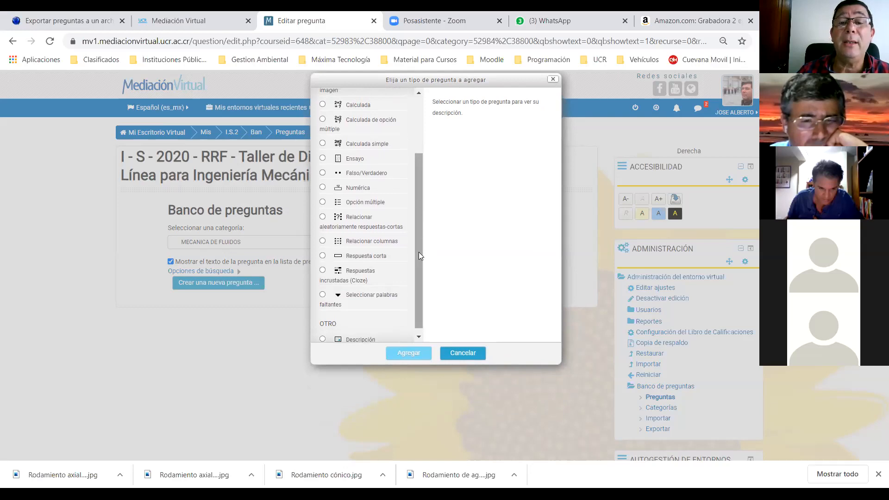
{"action": "left_click_drag", "start_coordinate": [418, 251], "coordinate": [417, 209]}
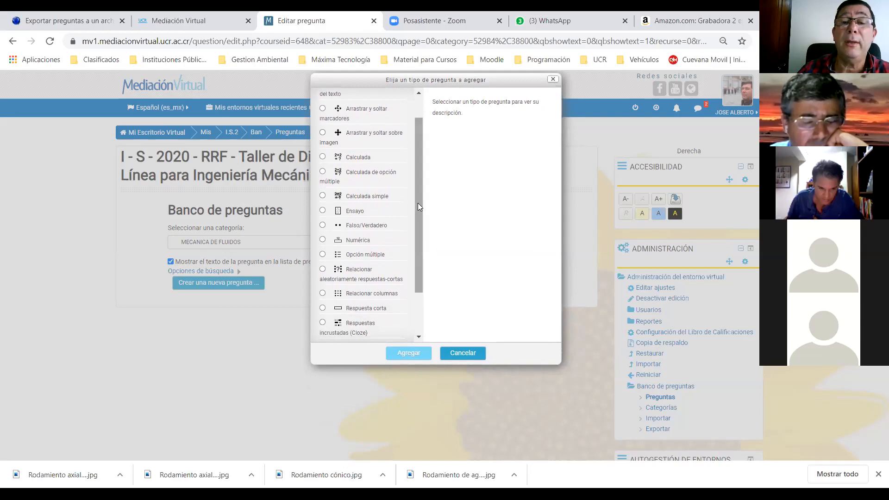
{"action": "left_click_drag", "start_coordinate": [419, 206], "coordinate": [418, 204]}
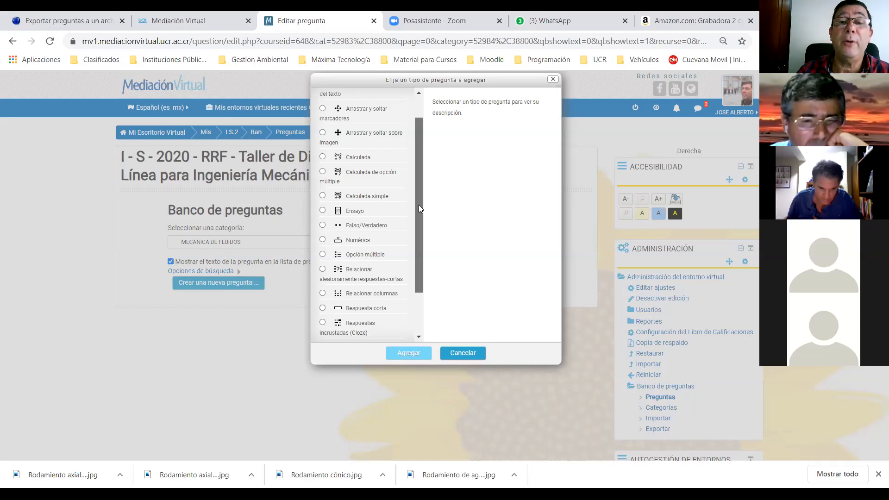
{"action": "left_click_drag", "start_coordinate": [419, 205], "coordinate": [419, 204]}
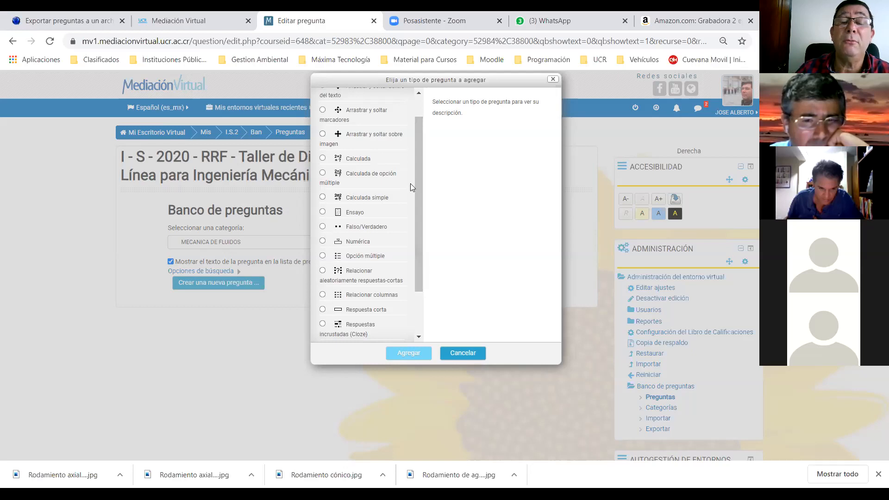
{"action": "left_click_drag", "start_coordinate": [419, 188], "coordinate": [415, 163]}
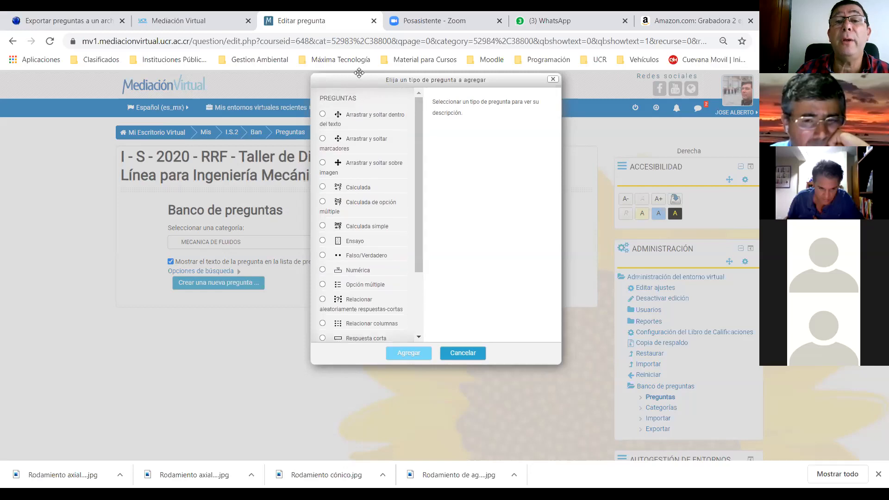
{"action": "left_click_drag", "start_coordinate": [348, 80], "coordinate": [322, 69]}
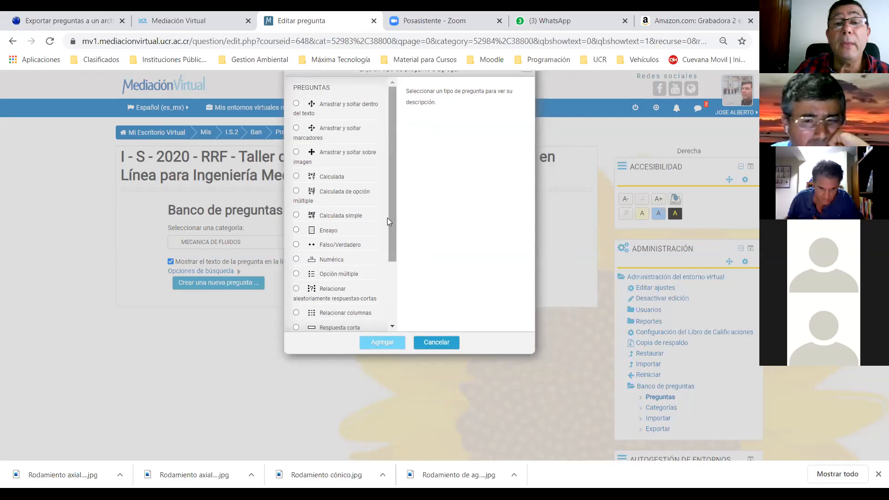
{"action": "left_click_drag", "start_coordinate": [393, 219], "coordinate": [389, 243]}
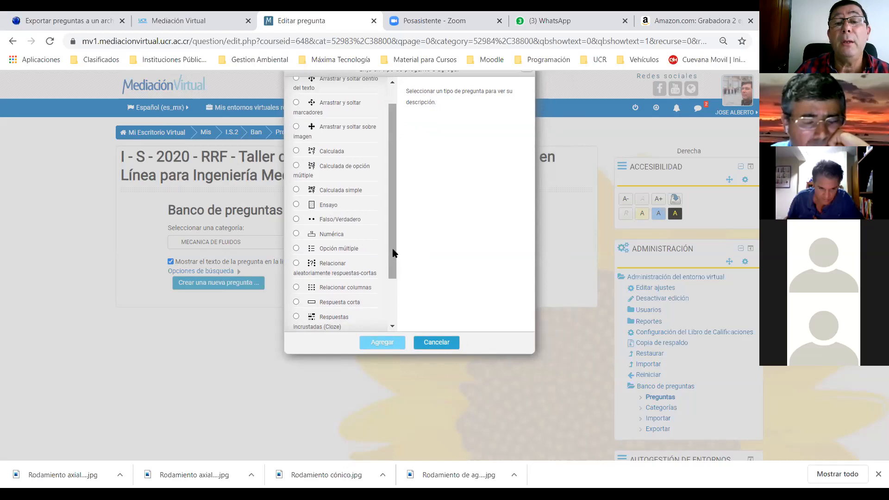
{"action": "mouse_move", "coordinate": [393, 250]}
{"action": "left_mouse_down"}
{"action": "mouse_move", "coordinate": [392, 279]}
{"action": "mouse_move", "coordinate": [387, 248]}
{"action": "left_mouse_up"}
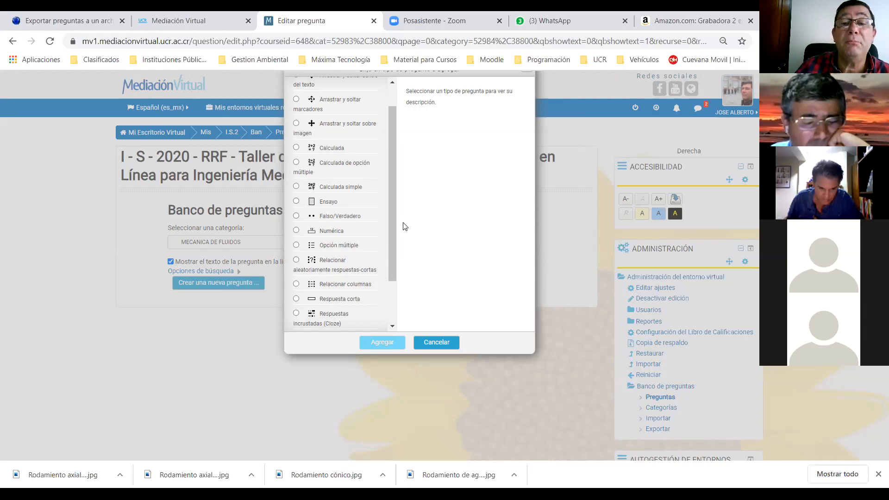
{"action": "left_click_drag", "start_coordinate": [389, 235], "coordinate": [390, 249]}
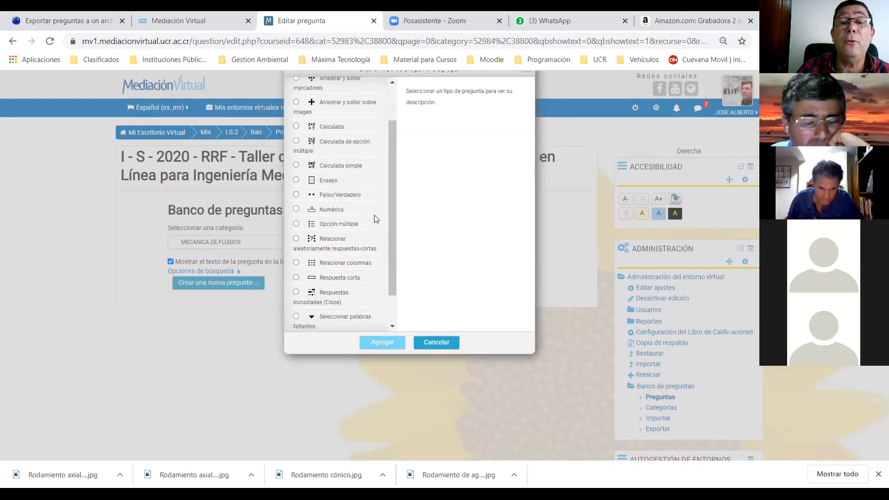
{"action": "mouse_move", "coordinate": [391, 215]}
{"action": "left_mouse_down"}
{"action": "mouse_move", "coordinate": [390, 236]}
{"action": "mouse_move", "coordinate": [390, 219]}
{"action": "left_mouse_up"}
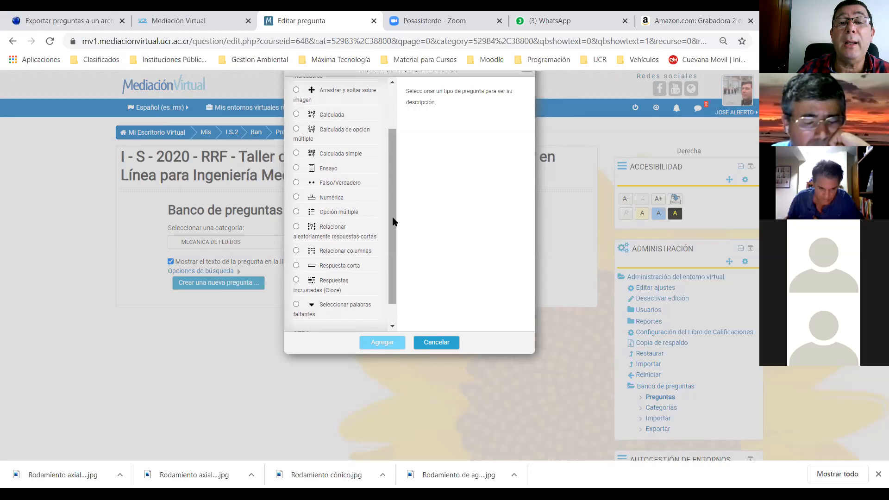
{"action": "left_click_drag", "start_coordinate": [393, 219], "coordinate": [397, 176]}
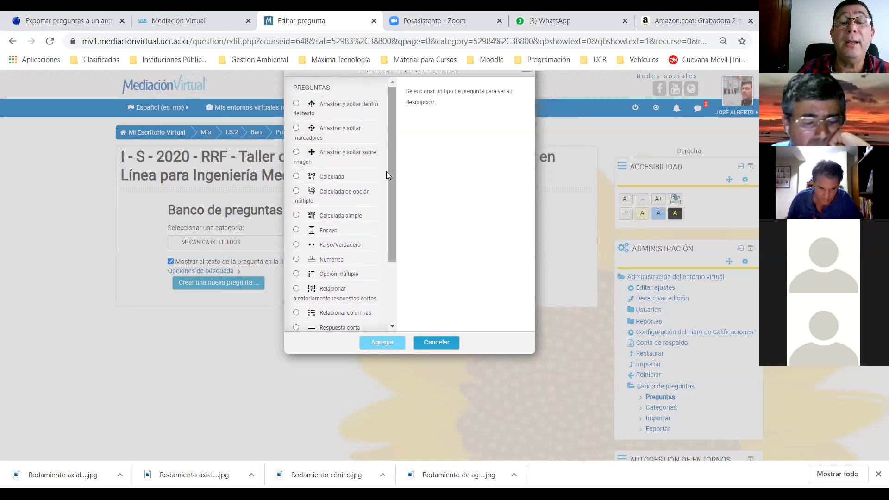
{"action": "left_click_drag", "start_coordinate": [390, 190], "coordinate": [396, 243]}
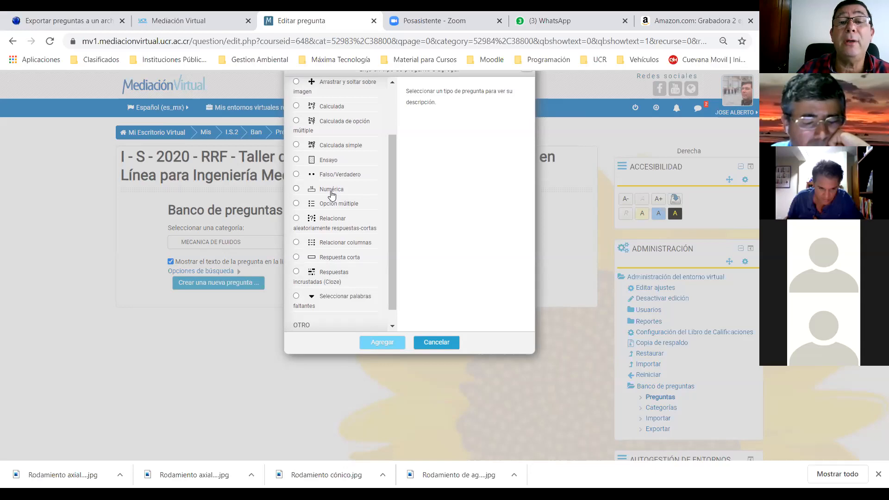
{"action": "left_click_drag", "start_coordinate": [391, 242], "coordinate": [387, 257]}
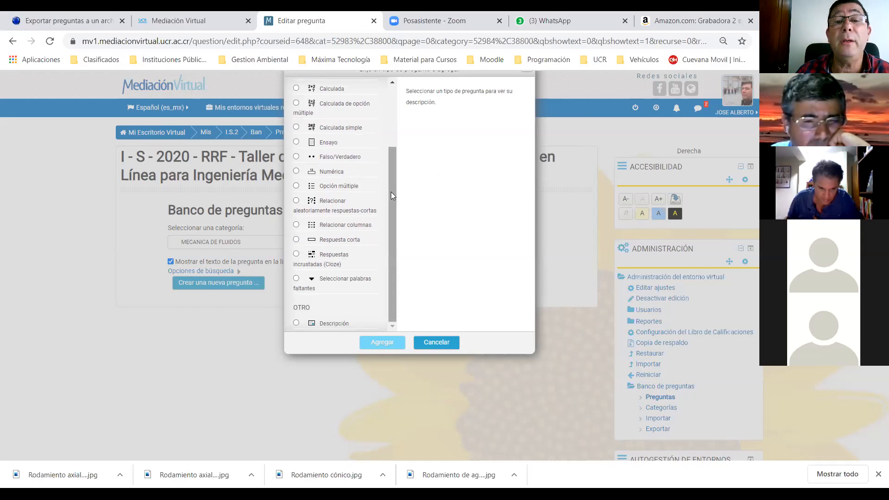
{"action": "left_click_drag", "start_coordinate": [390, 195], "coordinate": [394, 216]}
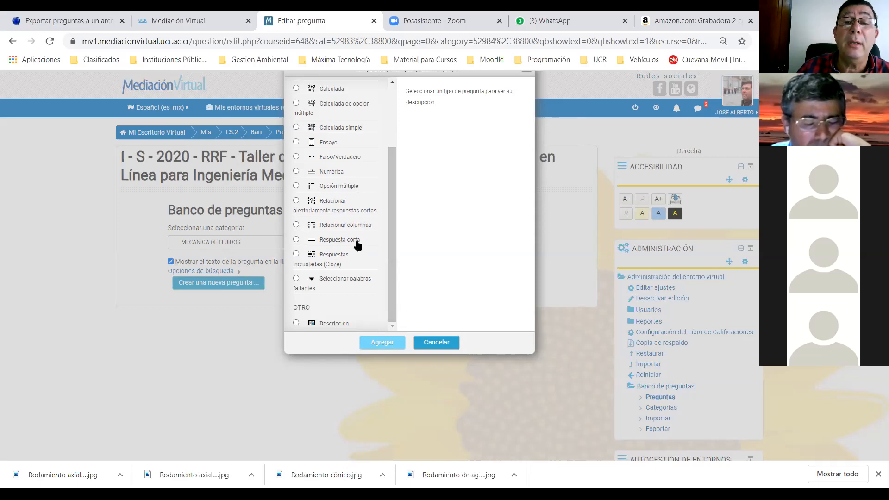
{"action": "left_click", "coordinate": [357, 245]}
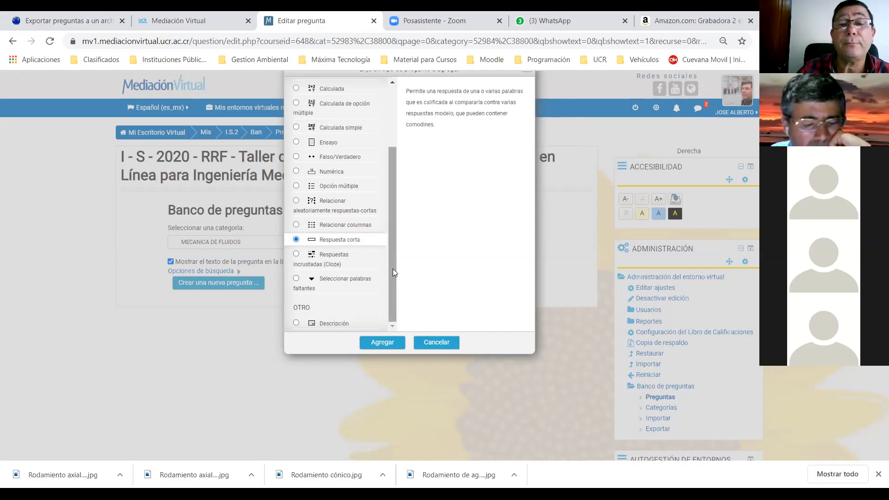
{"action": "left_click", "coordinate": [305, 261]}
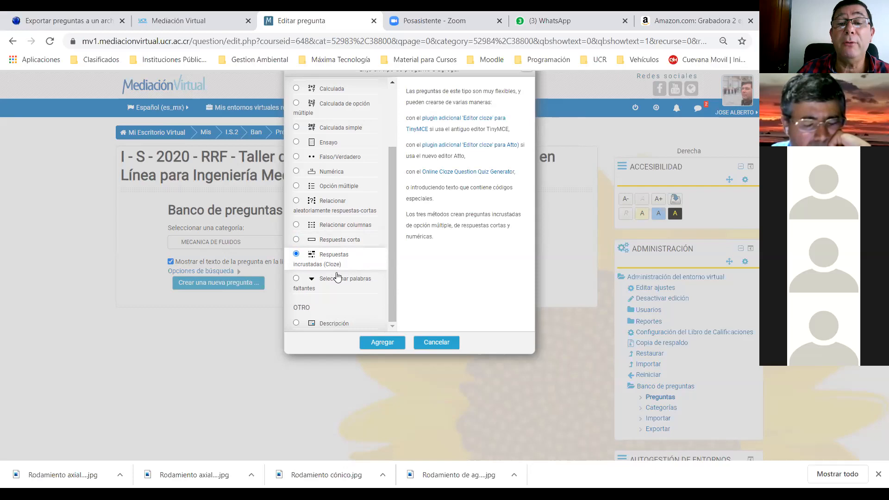
Choose the Falso/Verdadero question type and add a new question of that type to the "MECANICA DE FLUIDOS" category.
{"action": "left_click_drag", "start_coordinate": [389, 309], "coordinate": [395, 252]}
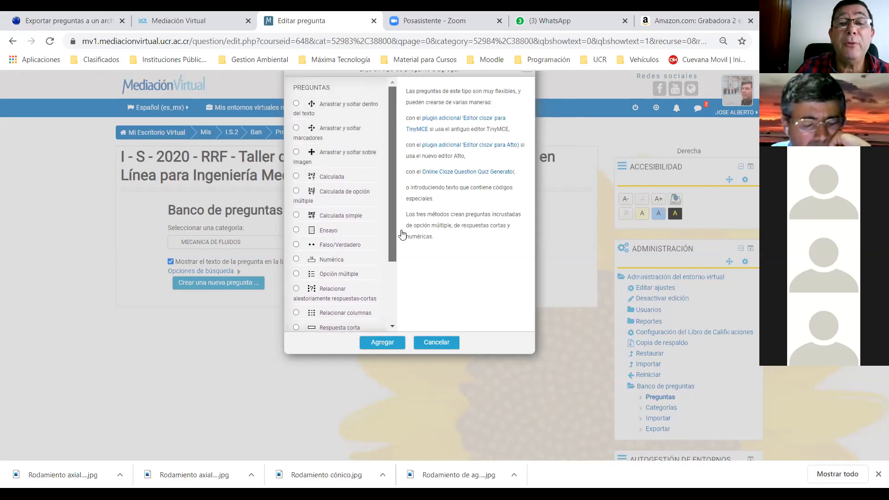
{"action": "left_click", "coordinate": [296, 245]}
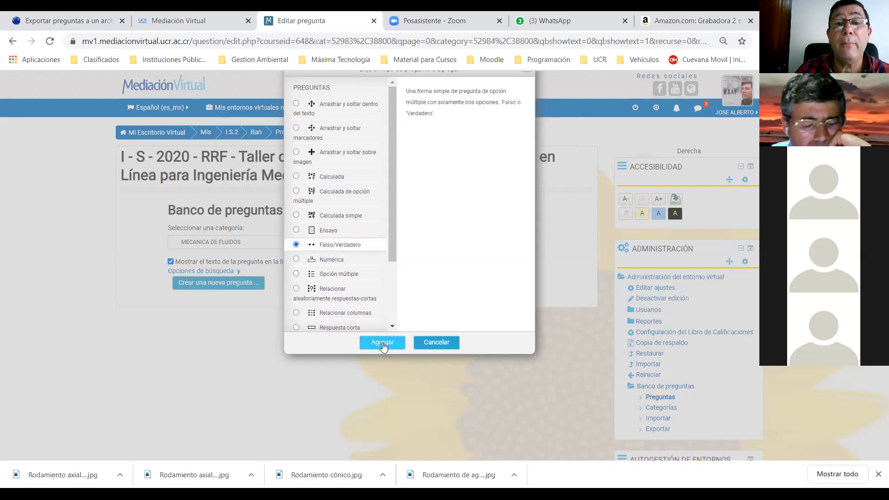
{"action": "left_click", "coordinate": [383, 343]}
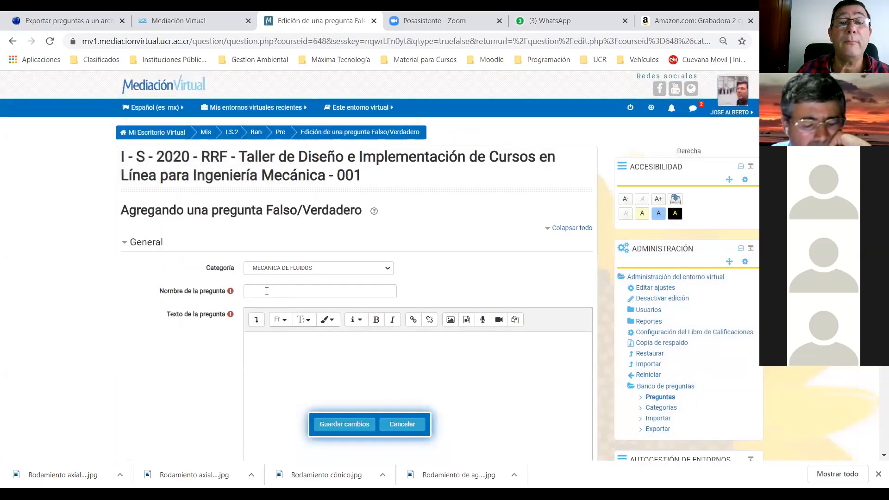
Name the new true/false question "Pregunta de falso y verdadero 1".
{"action": "left_click", "coordinate": [268, 290]}
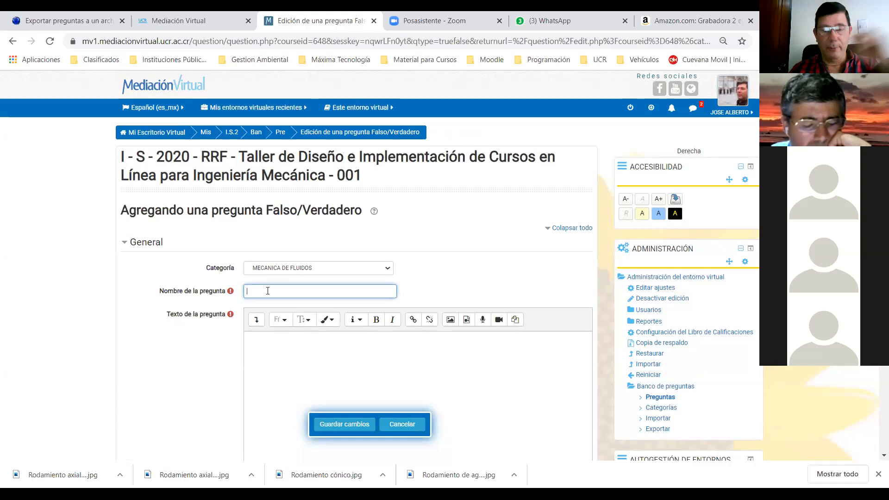
{"action": "type", "text": "p"}
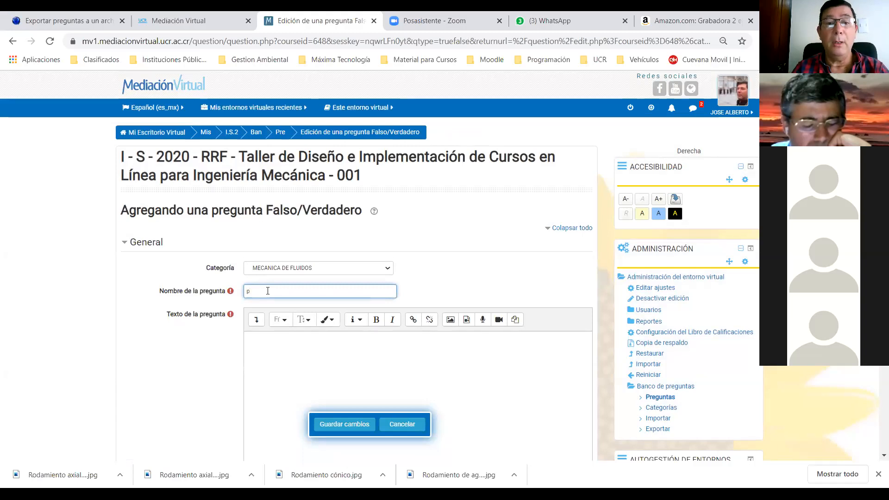
{"action": "key", "text": "BackSpace"}
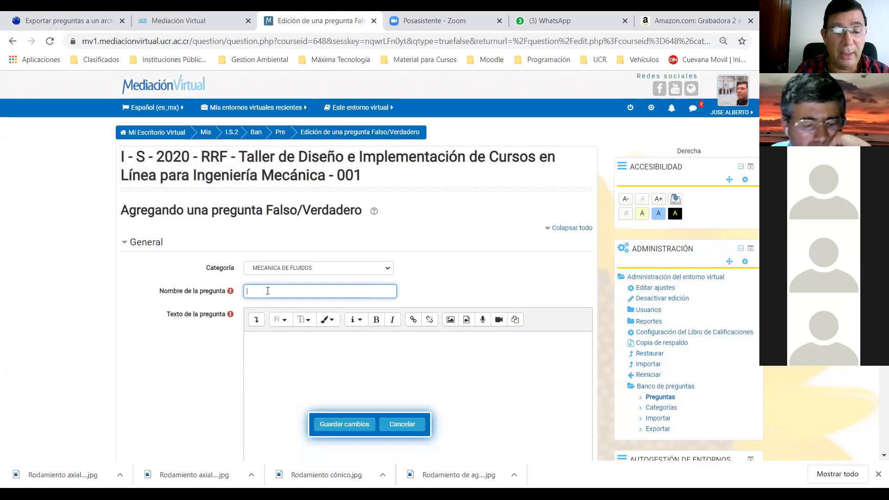
{"action": "type", "text": "Pregu"}
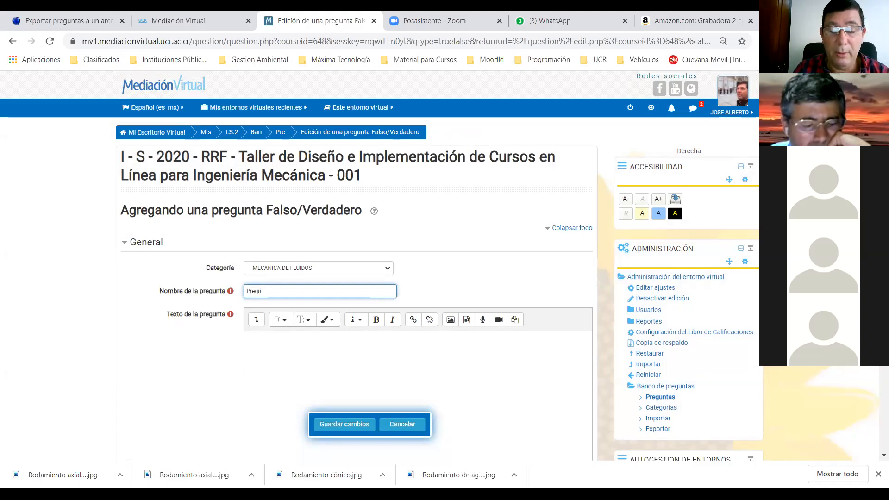
{"action": "type", "text": "nta de f"}
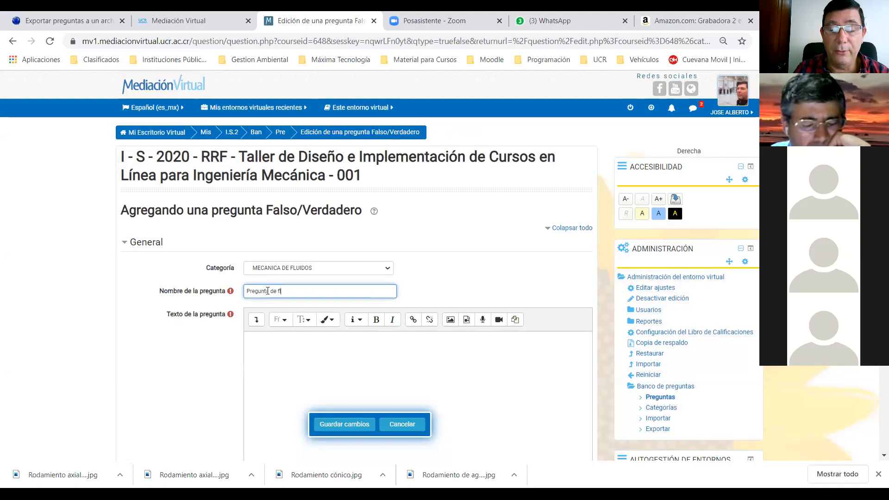
{"action": "type", "text": "also y verdadeo"}
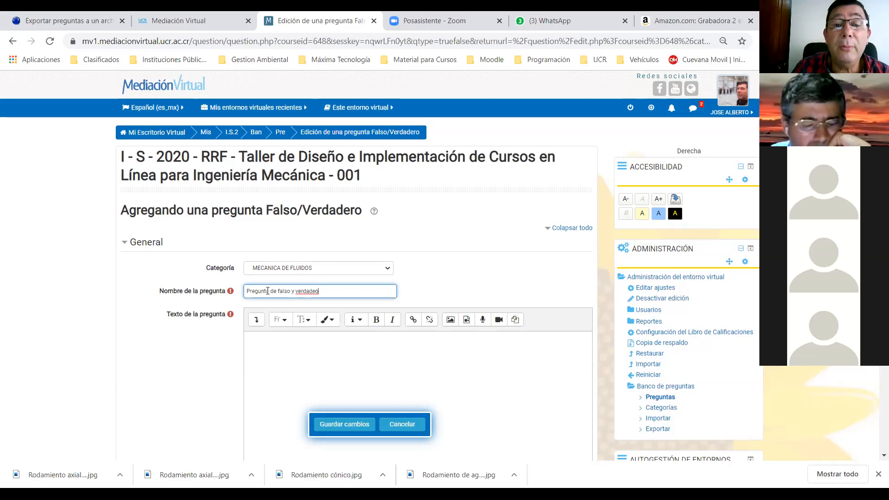
{"action": "key", "text": "BackSpace"}
{"action": "key", "text": "BackSpace"}
{"action": "key", "text": "BackSpace"}
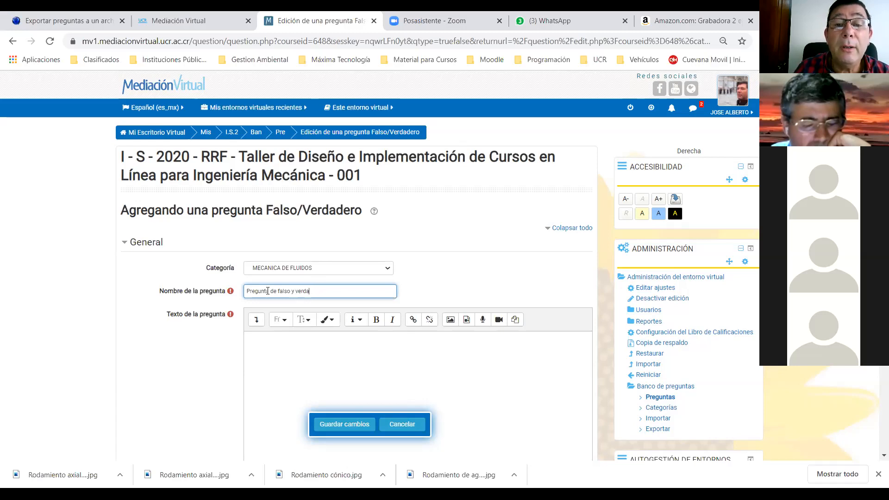
{"action": "type", "text": "dero 1"}
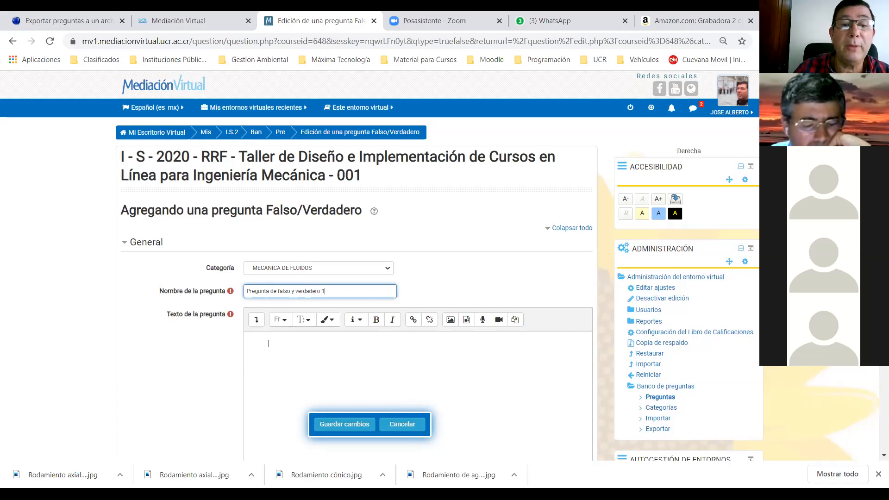
Enter the question text "El peso específico de una sustancia se obtiene al dividir su masa entre el volumen ocupado.".
{"action": "left_click", "coordinate": [270, 348]}
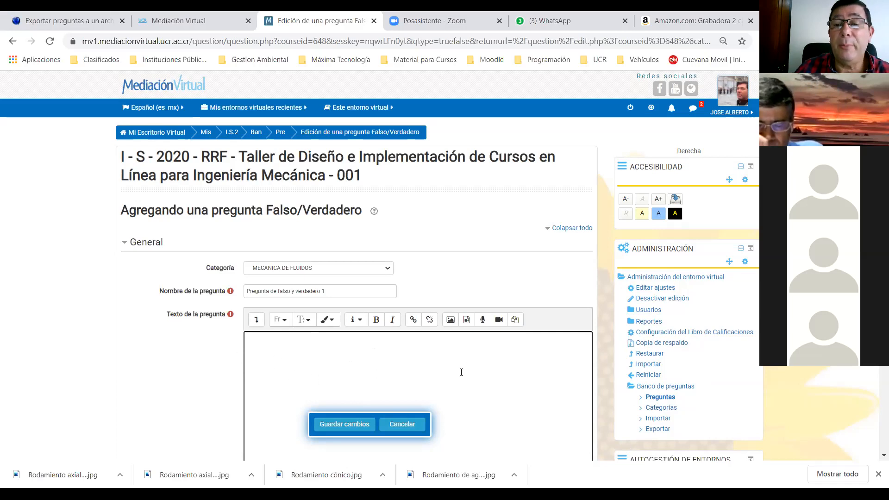
{"action": "scroll", "coordinate": [460, 370], "scroll_direction": "down", "scroll_amount": 1}
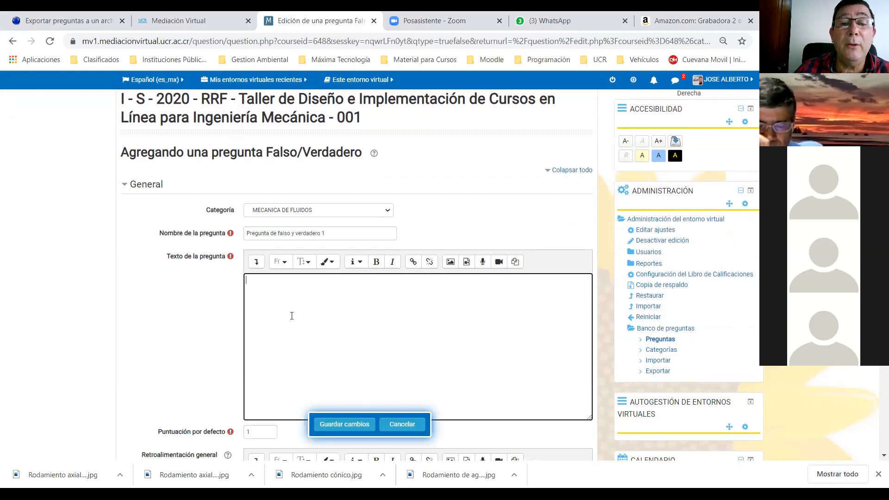
{"action": "scroll", "coordinate": [291, 314], "scroll_direction": "down", "scroll_amount": 1}
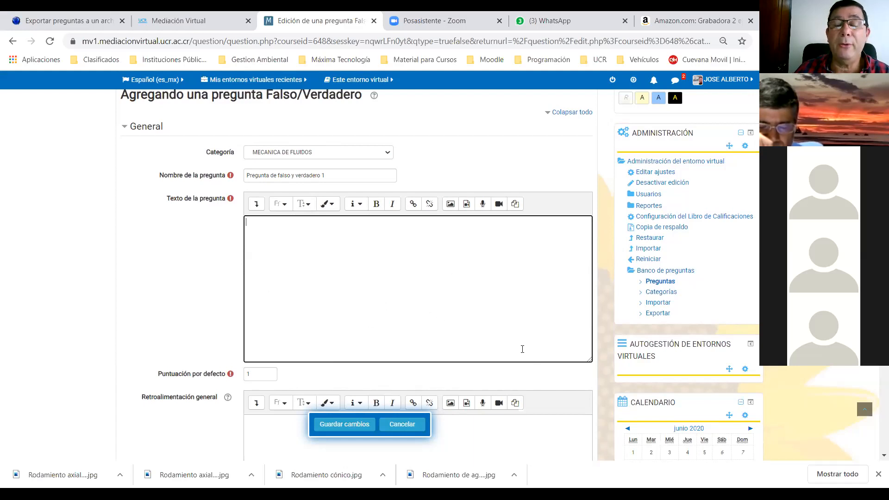
{"action": "left_click", "coordinate": [259, 208]}
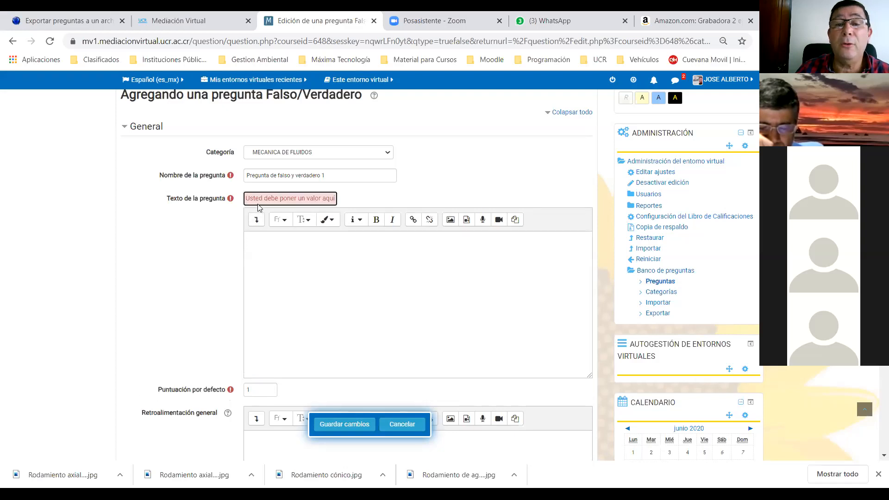
{"action": "left_click", "coordinate": [263, 253]}
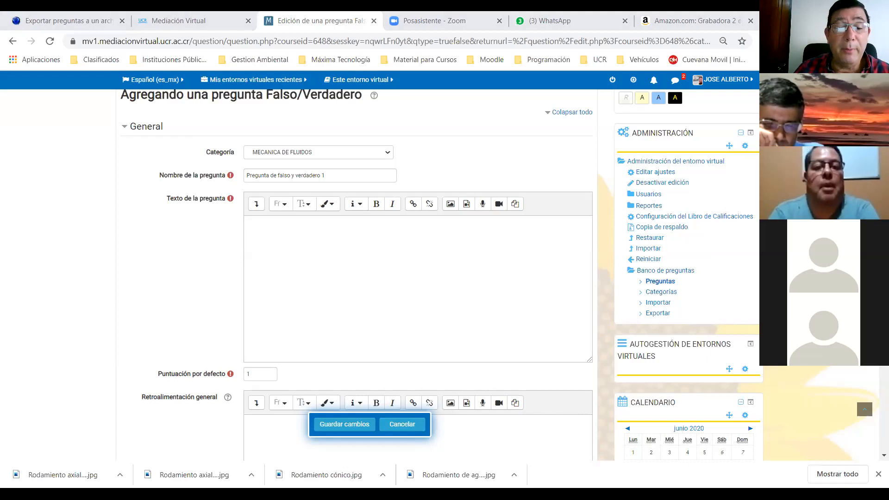
{"action": "left_click", "coordinate": [298, 241]}
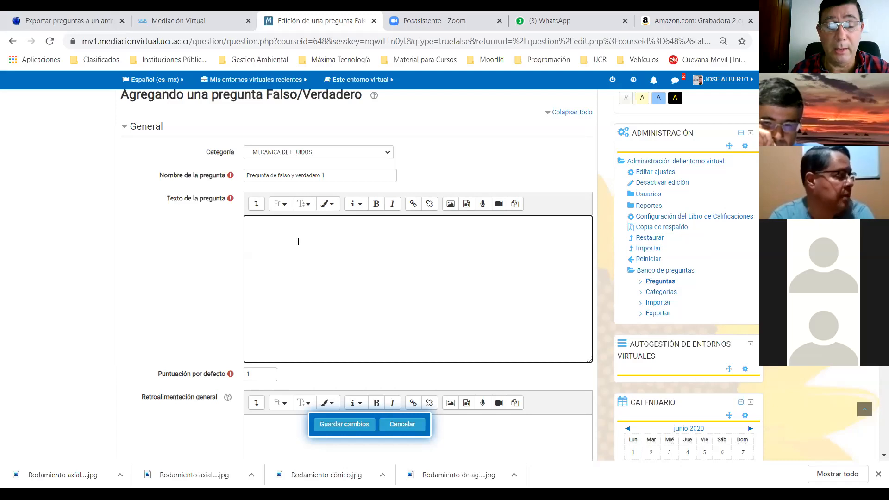
{"action": "type", "text": "E"}
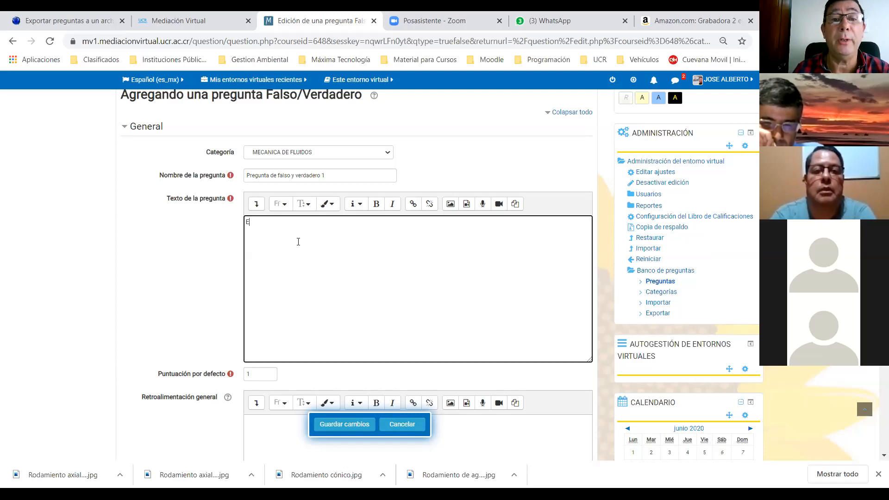
{"action": "type", "text": "l pes"}
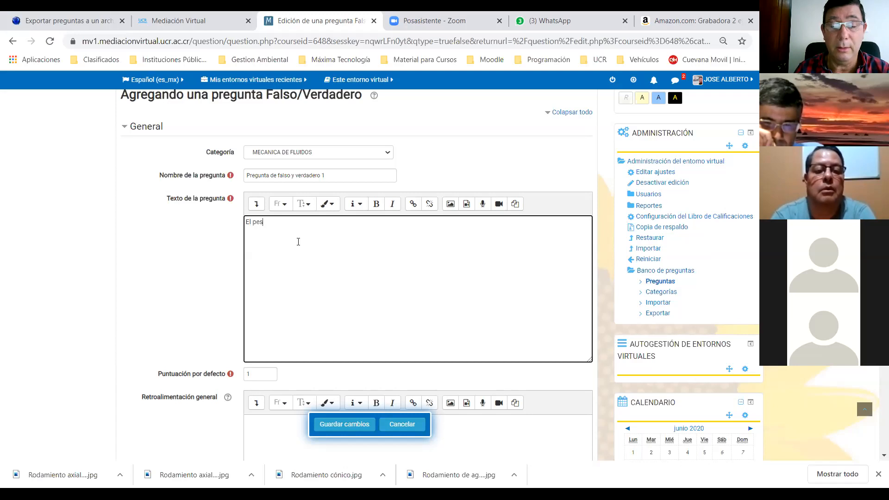
{"action": "type", "text": "o específico de "}
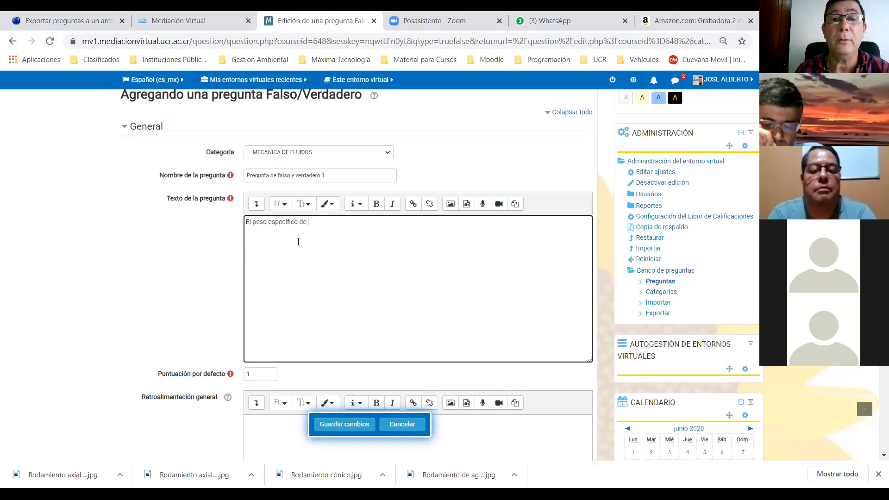
{"action": "type", "text": "una "}
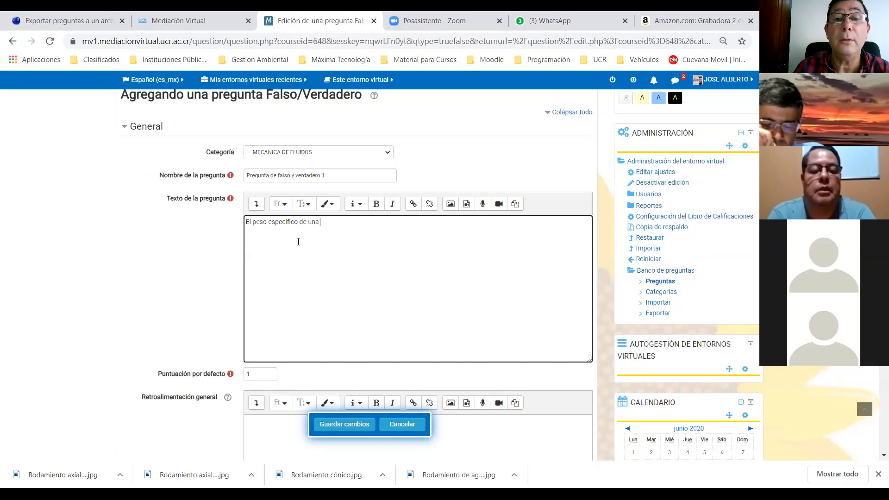
{"action": "type", "text": "sustancia "}
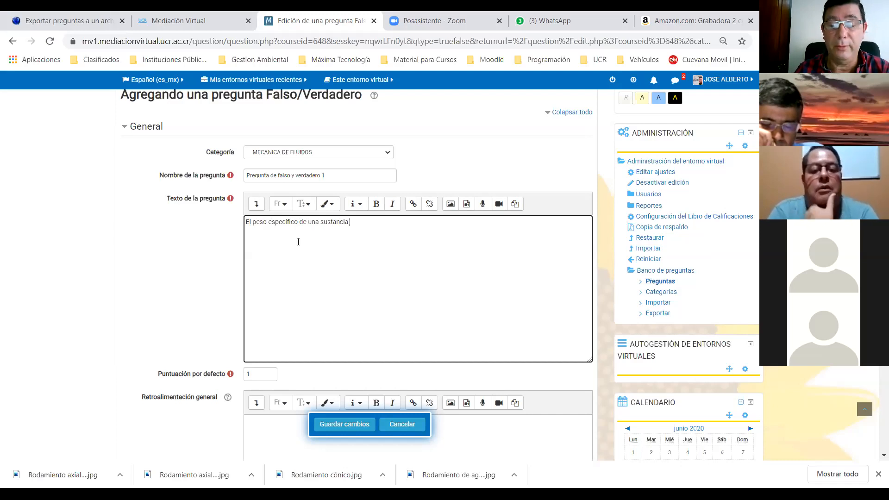
{"action": "type", "text": "se obtiene"}
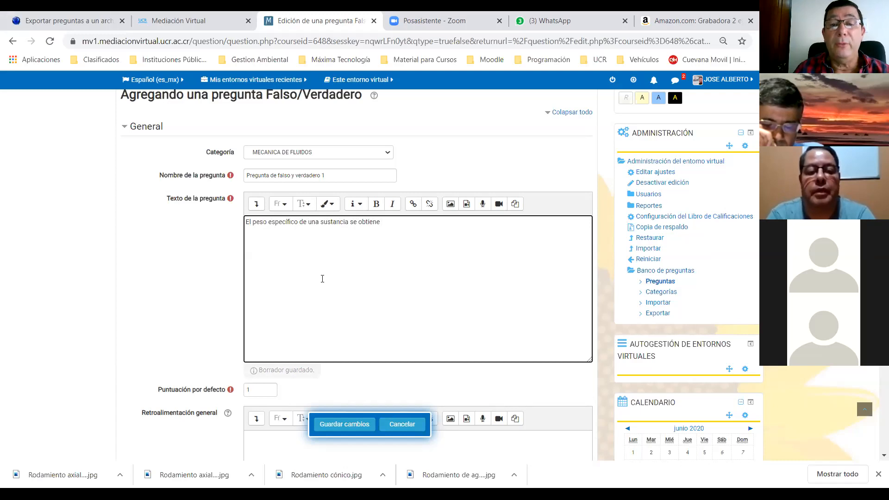
{"action": "type", "text": "al dividi"}
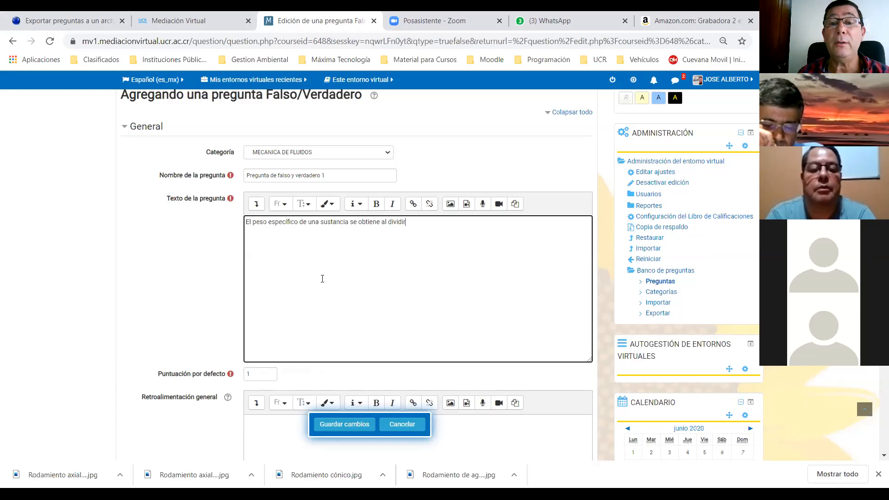
{"action": "type", "text": "r s"}
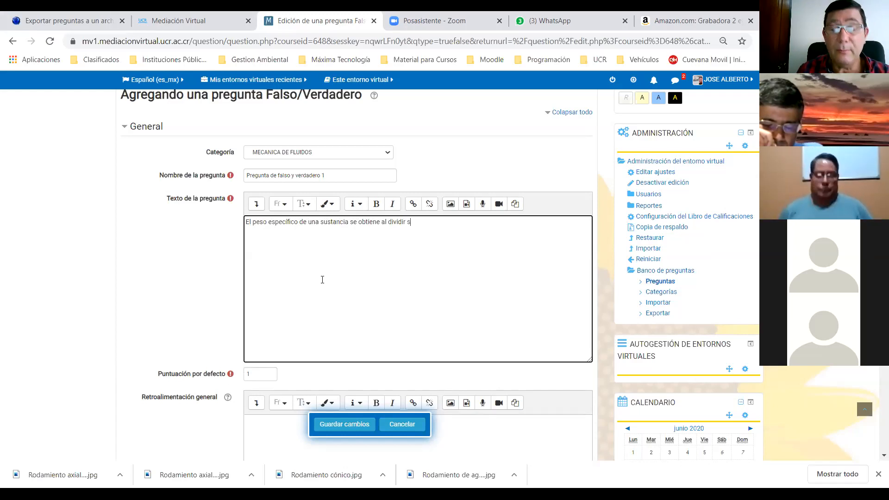
{"action": "type", "text": "u masa"}
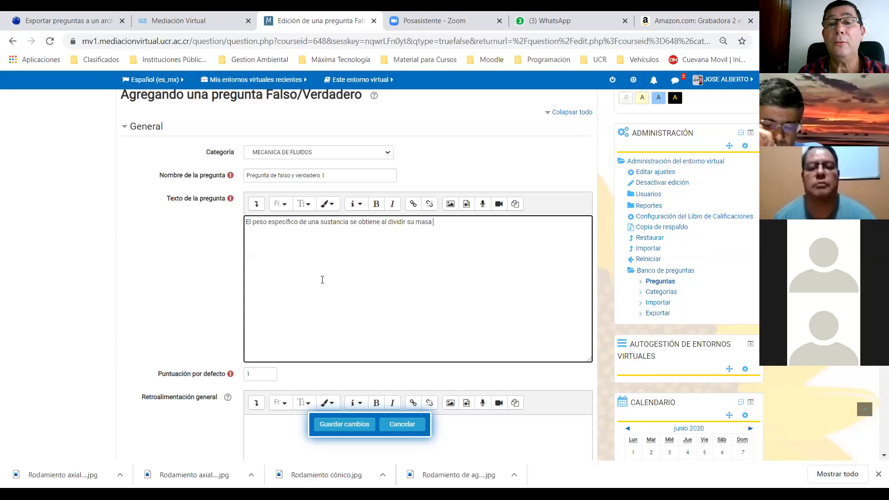
{"action": "type", "text": " entre"}
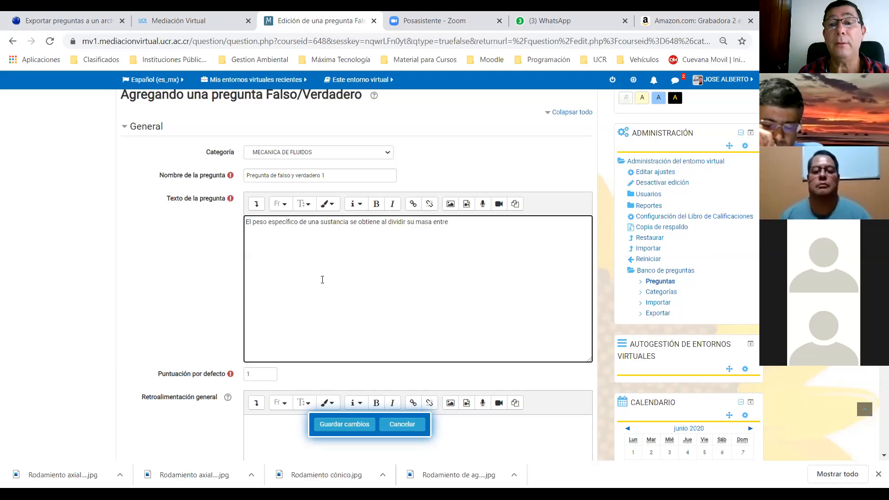
{"action": "type", "text": " e"}
{"action": "type", "text": "l v"}
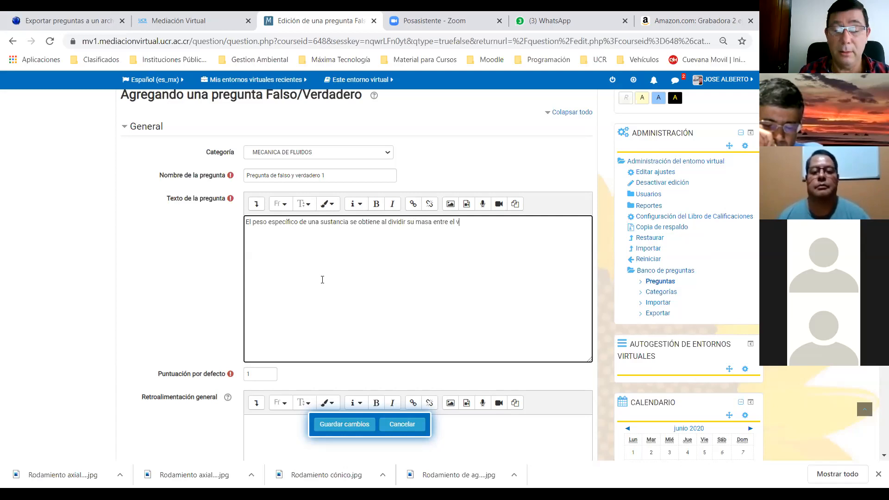
{"action": "type", "text": "olumen ocupado."}
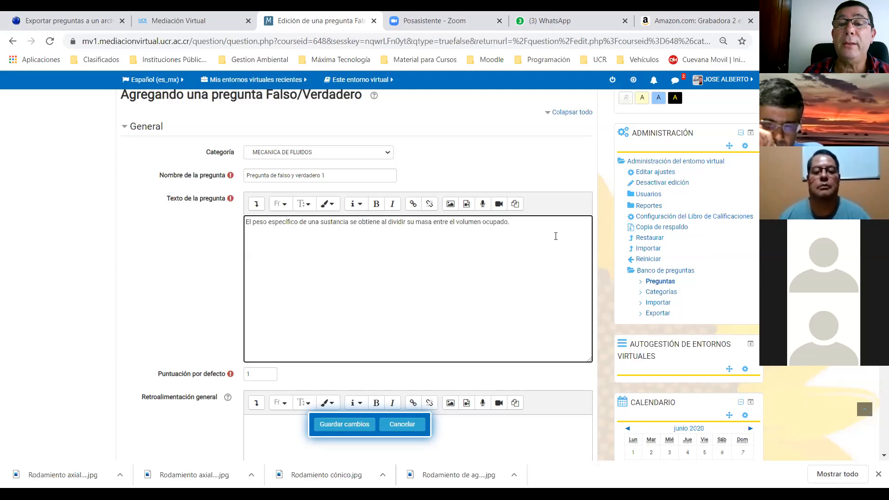
Increase the font size of the whole question text and expand its editor to show the additional formatting tools.
{"action": "left_click", "coordinate": [310, 208]}
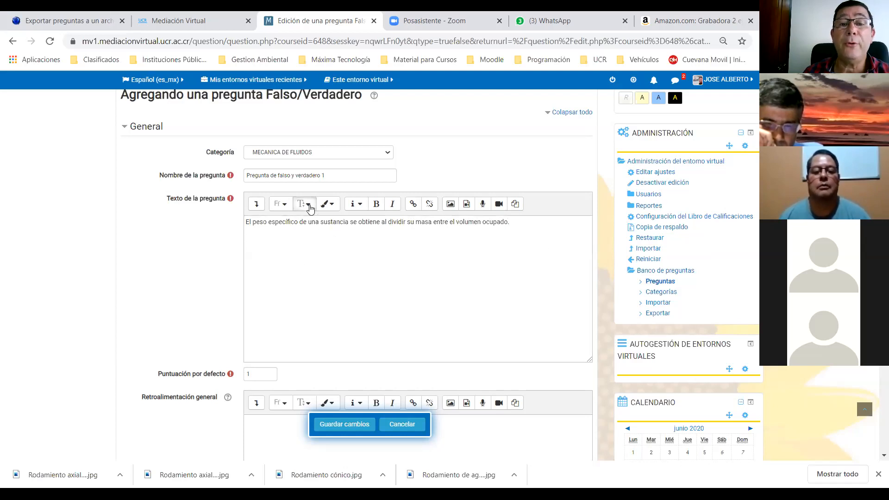
{"action": "left_click", "coordinate": [555, 287]}
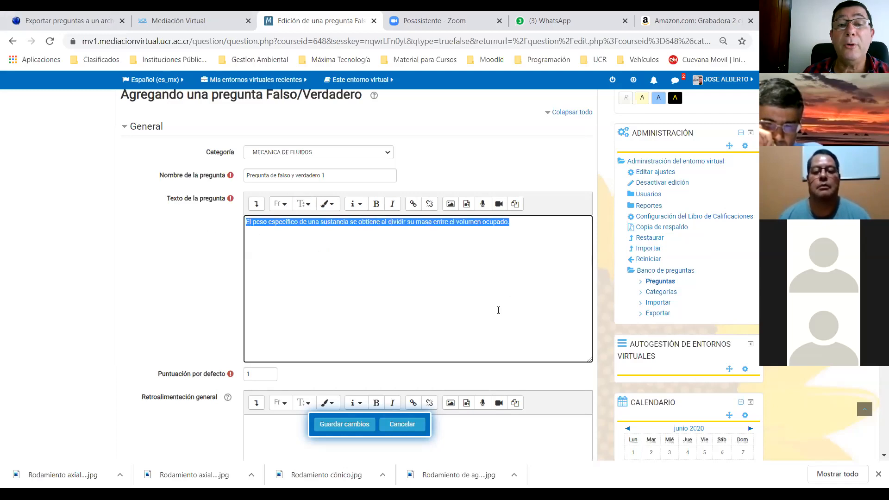
{"action": "left_click", "coordinate": [307, 204]}
{"action": "left_click", "coordinate": [309, 267]}
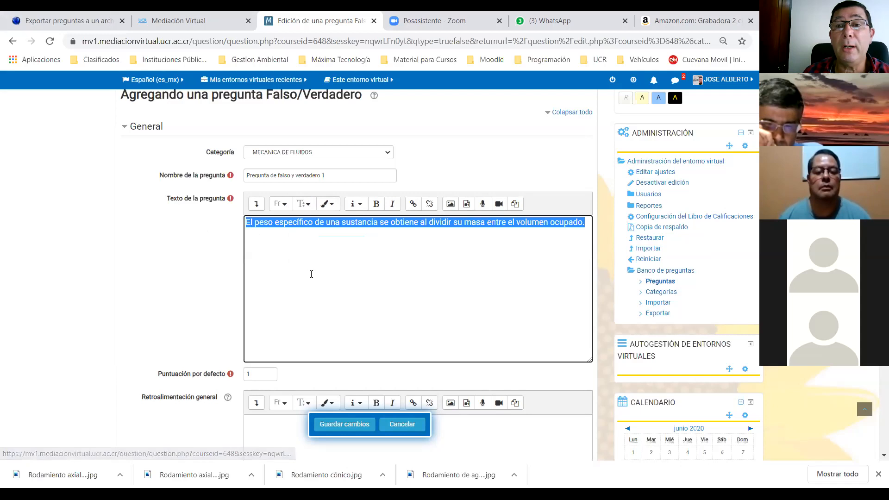
{"action": "left_click", "coordinate": [256, 204]}
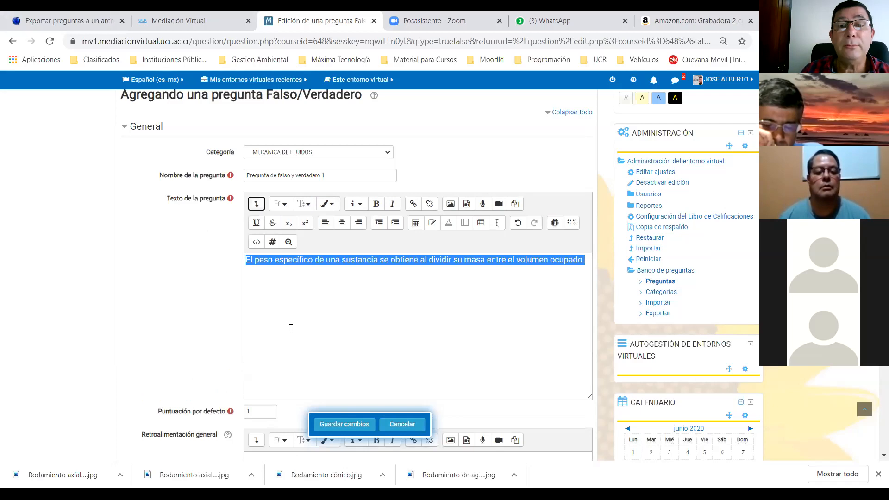
{"action": "scroll", "coordinate": [365, 316], "scroll_direction": "down", "scroll_amount": 1}
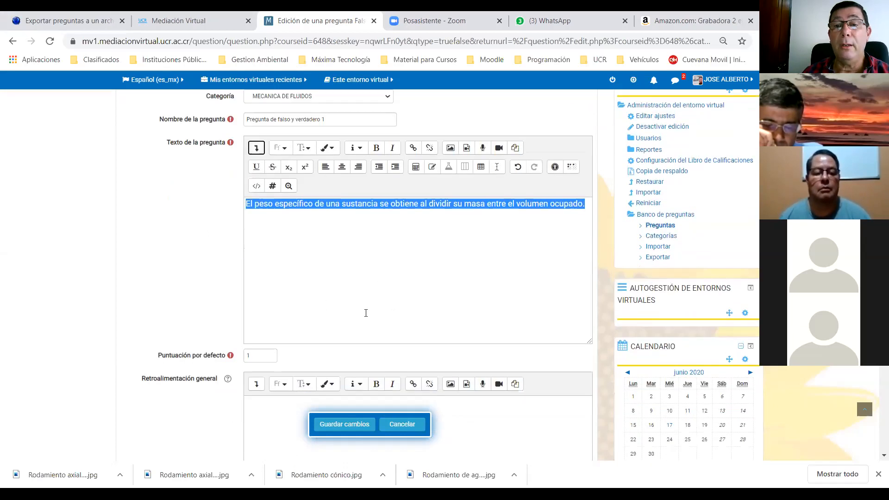
{"action": "left_click", "coordinate": [327, 252]}
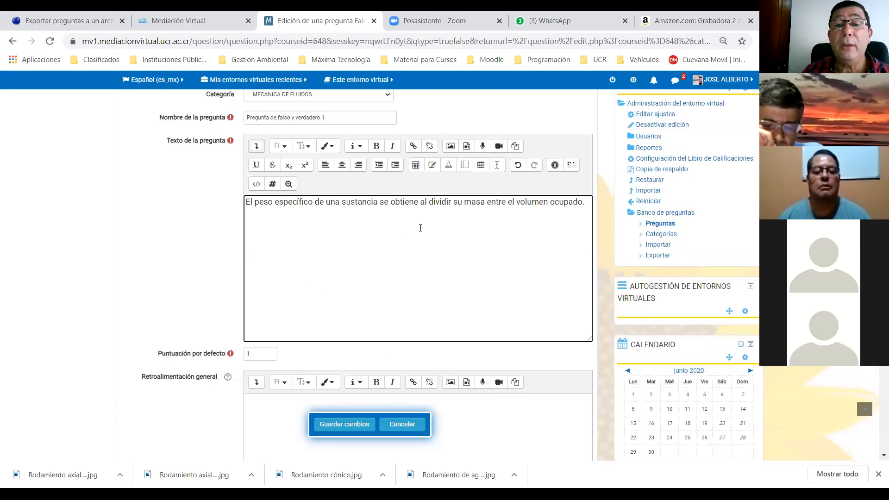
Choose Falso as the correct answer of the true/false question.
{"action": "scroll", "coordinate": [323, 294], "scroll_direction": "down", "scroll_amount": 3}
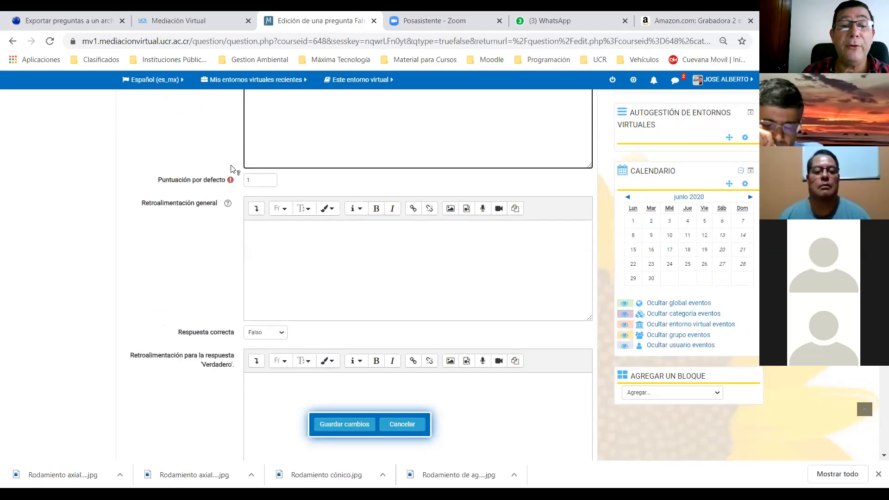
{"action": "left_click", "coordinate": [284, 348]}
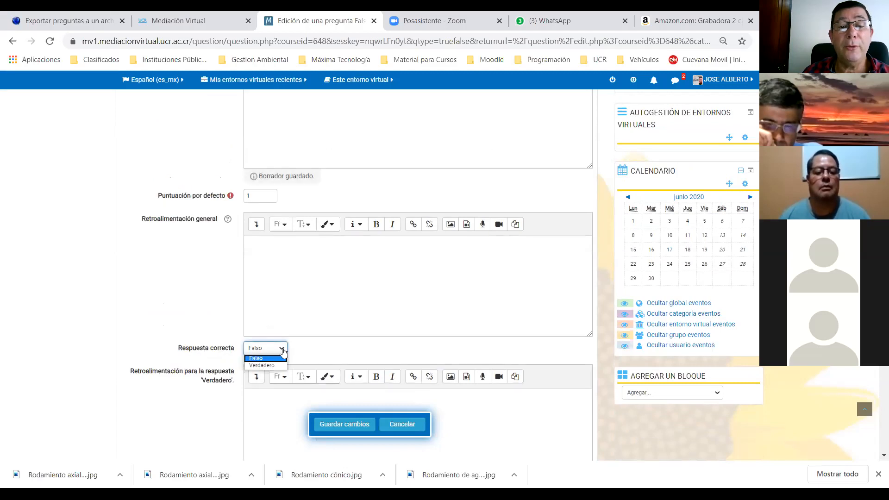
{"action": "left_click", "coordinate": [255, 351]}
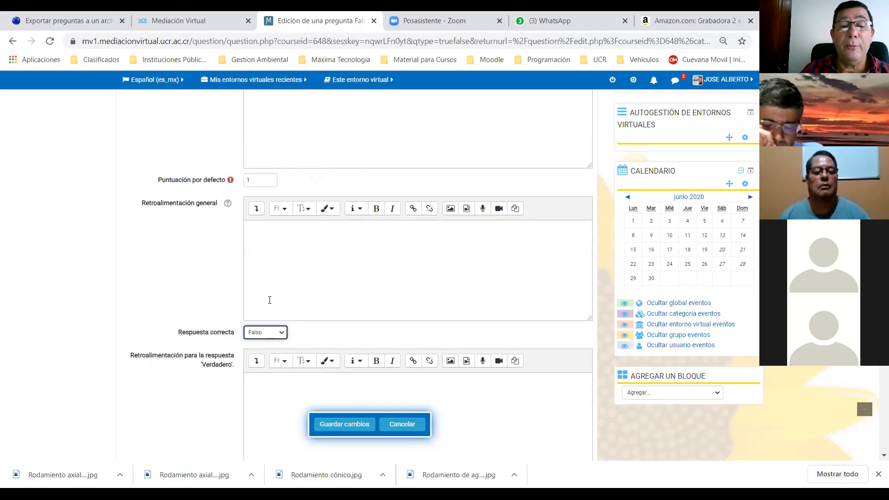
Enter "Su respuesta es incorrecta, intente de nuevo." as the feedback for the answer 'Verdadero'.
{"action": "scroll", "coordinate": [273, 294], "scroll_direction": "down", "scroll_amount": 3}
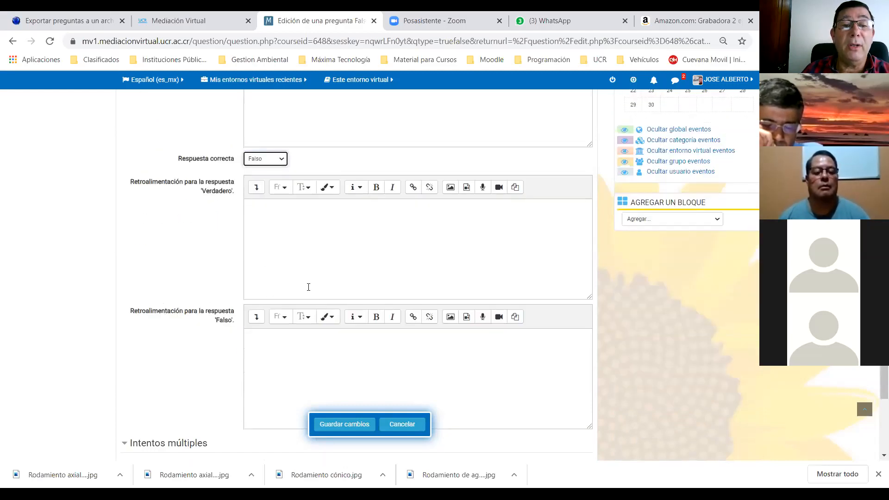
{"action": "scroll", "coordinate": [285, 256], "scroll_direction": "down", "scroll_amount": 2}
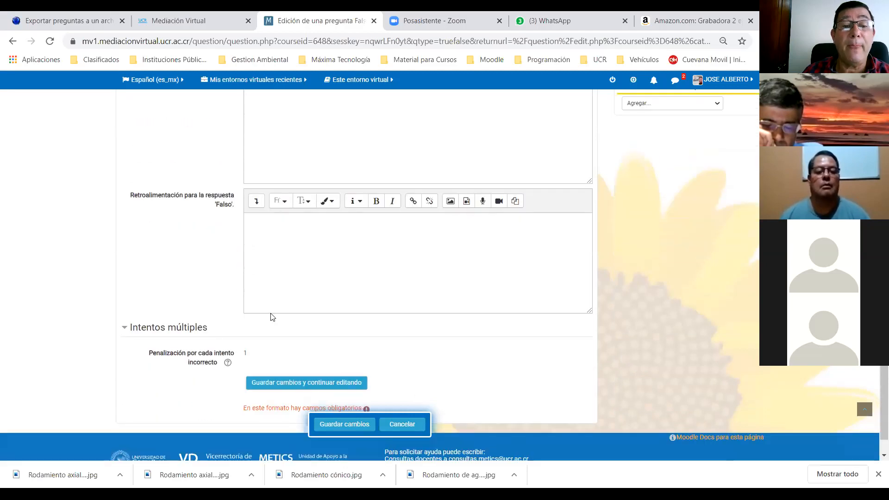
{"action": "scroll", "coordinate": [259, 291], "scroll_direction": "up", "scroll_amount": 4}
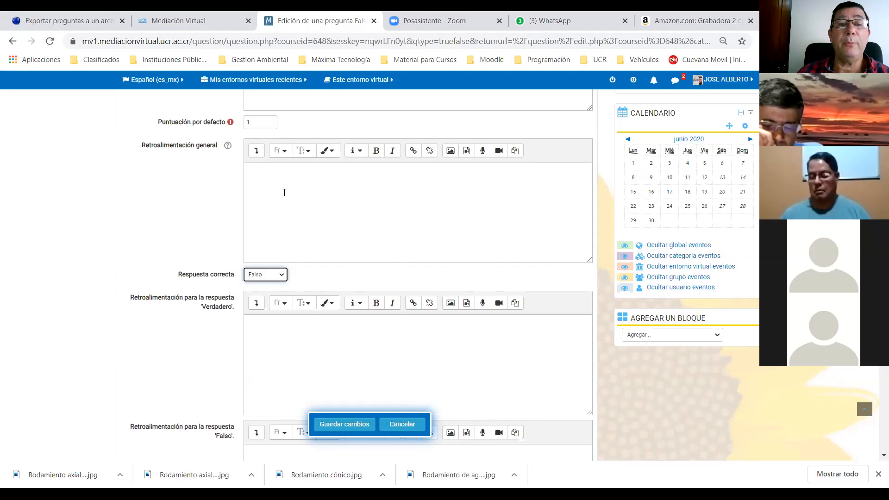
{"action": "scroll", "coordinate": [273, 278], "scroll_direction": "down", "scroll_amount": 3}
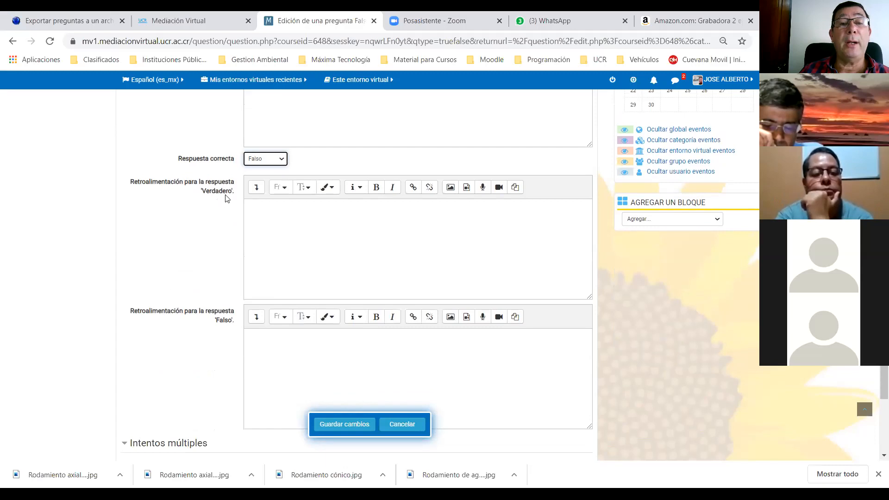
{"action": "left_click", "coordinate": [269, 215]}
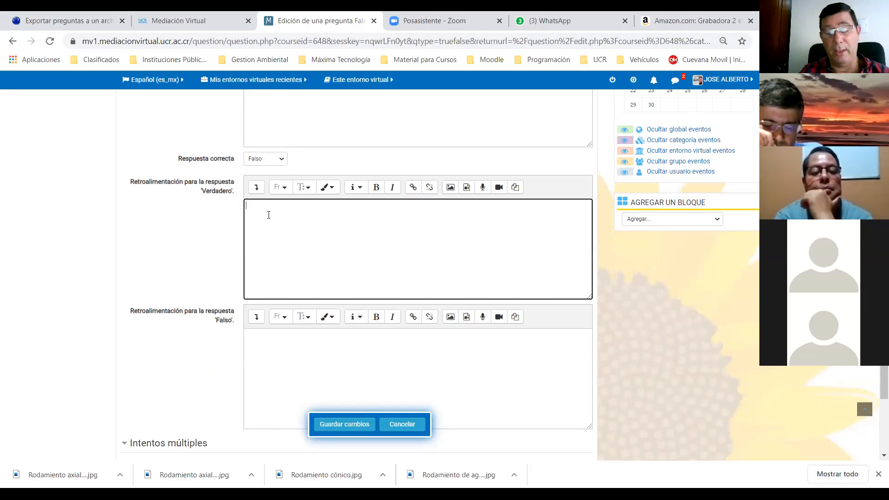
{"action": "type", "text": "Su respuesta es incorrecta, intente de nuevo."}
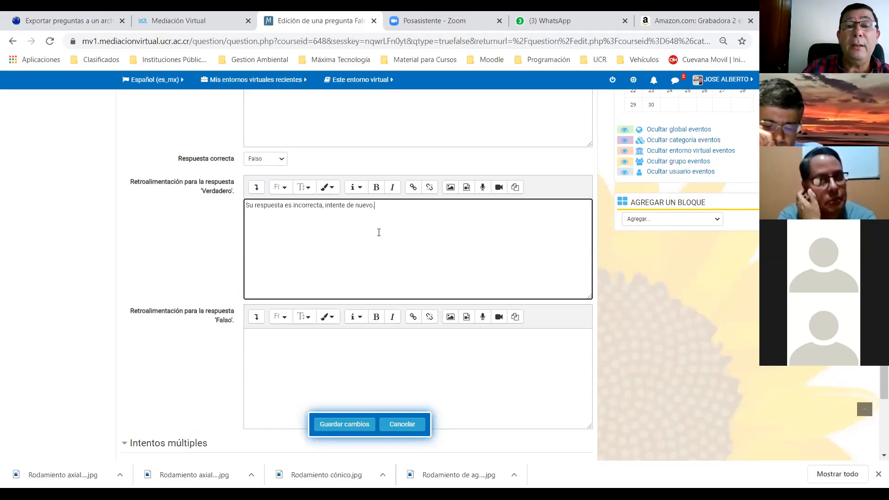
{"action": "scroll", "coordinate": [379, 233], "scroll_direction": "down", "scroll_amount": 3}
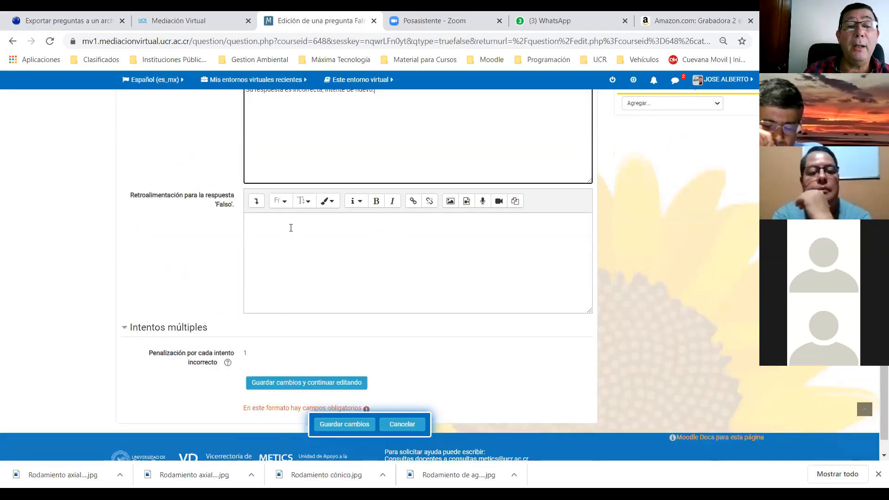
{"action": "scroll", "coordinate": [340, 185], "scroll_direction": "up", "scroll_amount": 3}
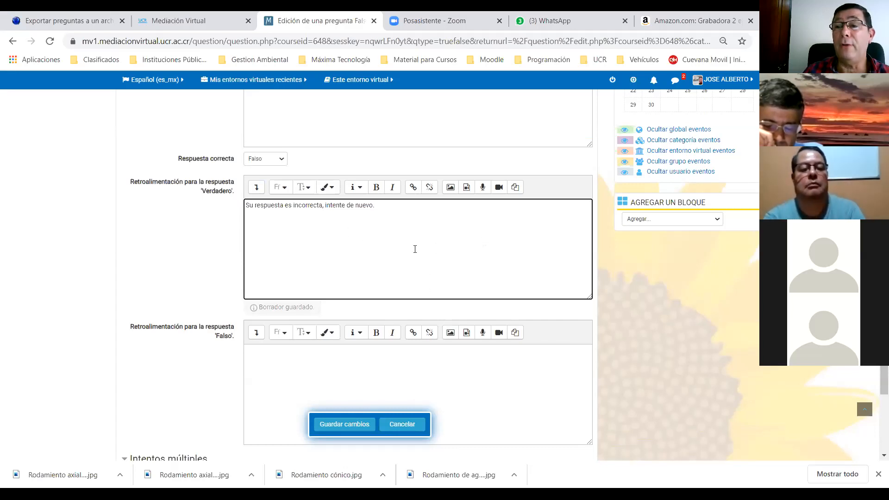
Check the penalty for each incorrect attempt in the question's 'Intentos múltiples' section.
{"action": "scroll", "coordinate": [268, 276], "scroll_direction": "down", "scroll_amount": 3}
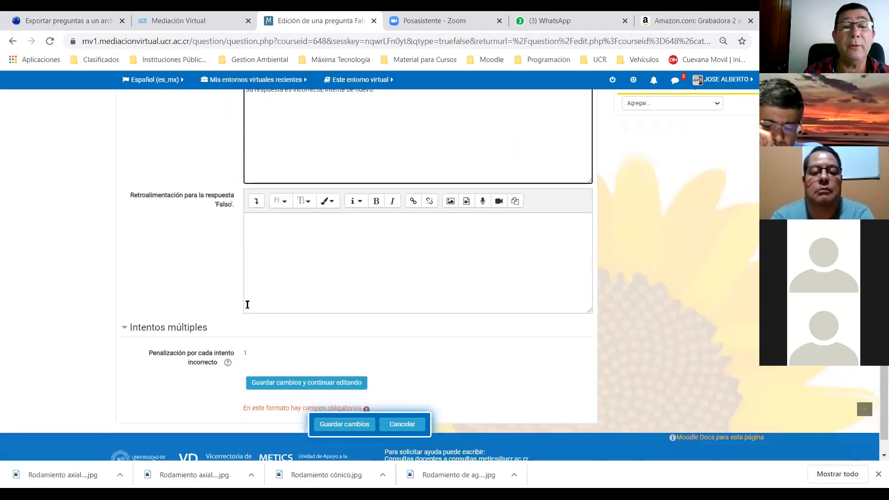
{"action": "left_click", "coordinate": [126, 328]}
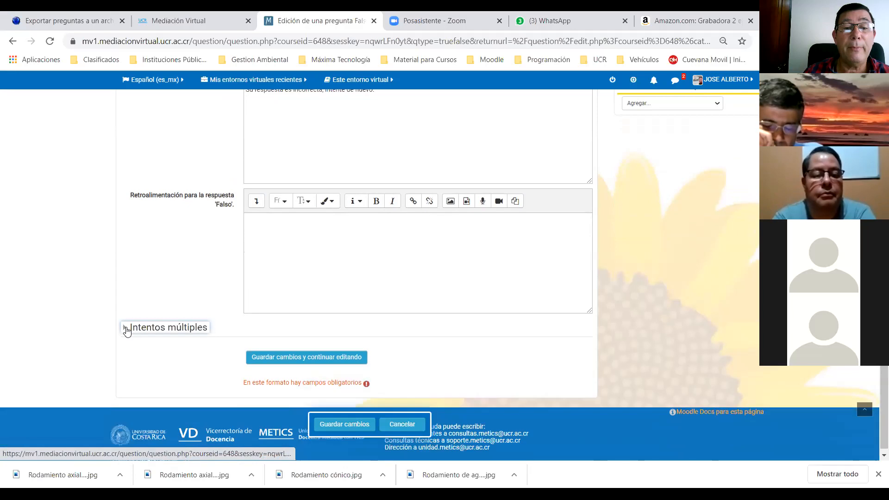
{"action": "scroll", "coordinate": [207, 303], "scroll_direction": "down", "scroll_amount": 1}
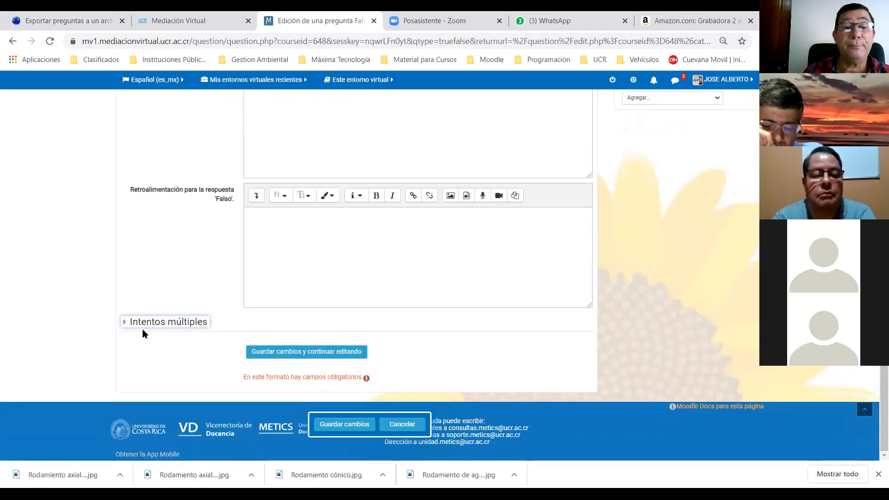
{"action": "left_click", "coordinate": [128, 327]}
{"action": "scroll", "coordinate": [278, 315], "scroll_direction": "down", "scroll_amount": 1}
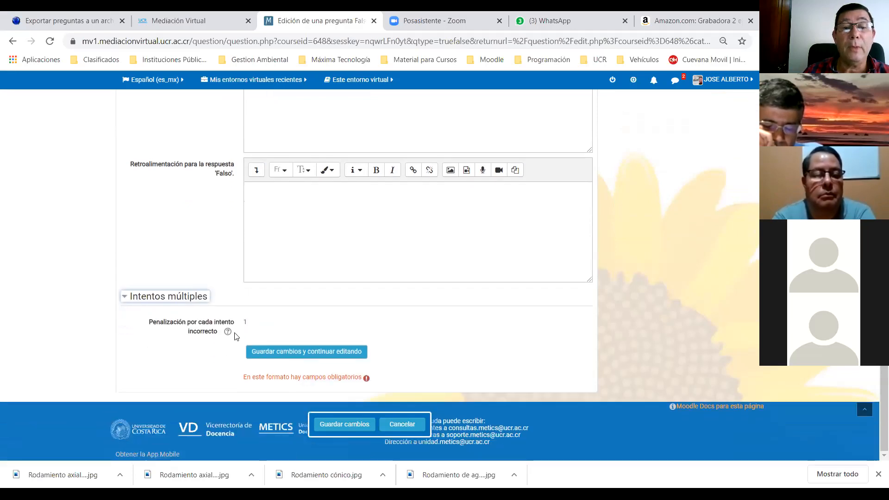
{"action": "left_click", "coordinate": [247, 323]}
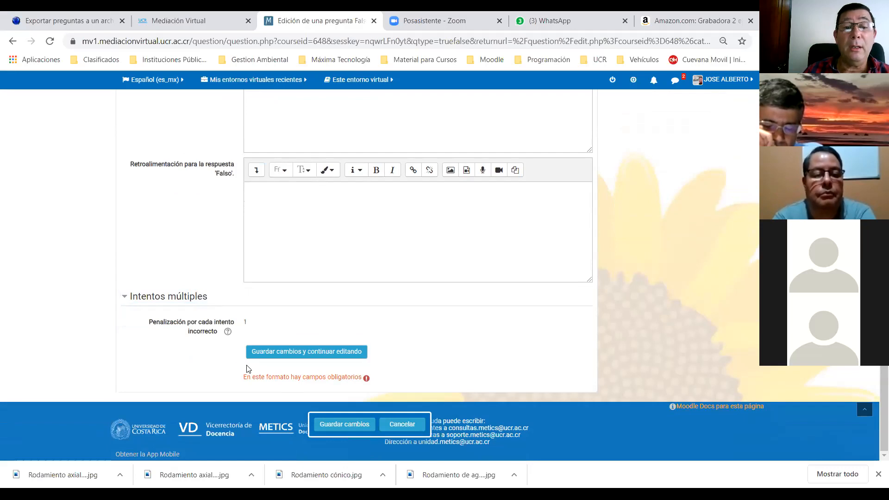
Delete the feedback text for the answer 'Verdadero'.
{"action": "scroll", "coordinate": [382, 355], "scroll_direction": "up", "scroll_amount": 5}
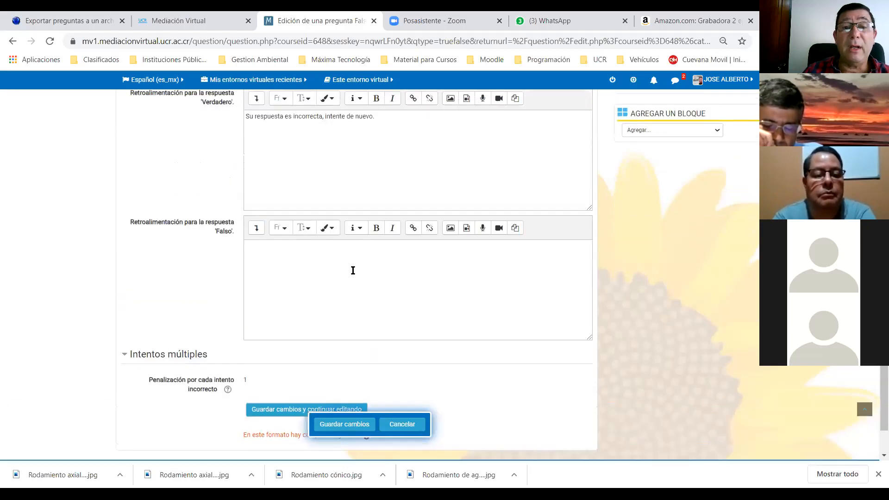
{"action": "left_click_drag", "start_coordinate": [385, 297], "coordinate": [244, 291]}
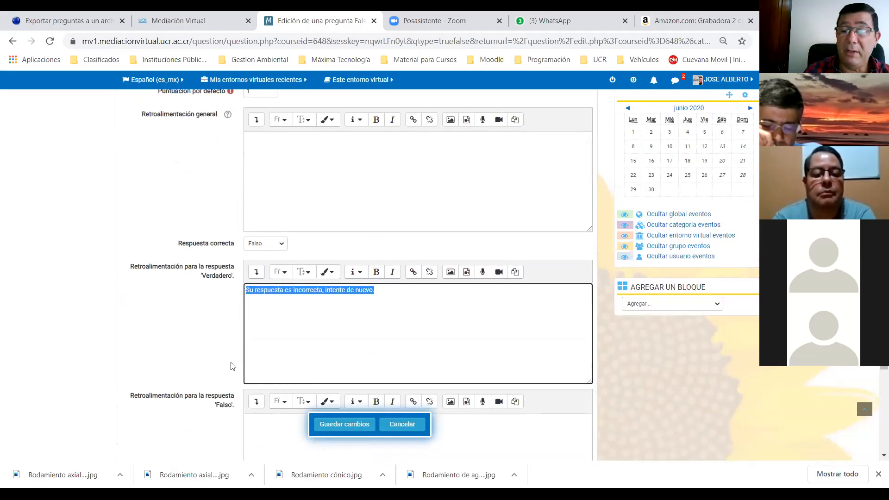
{"action": "key", "text": "Delete"}
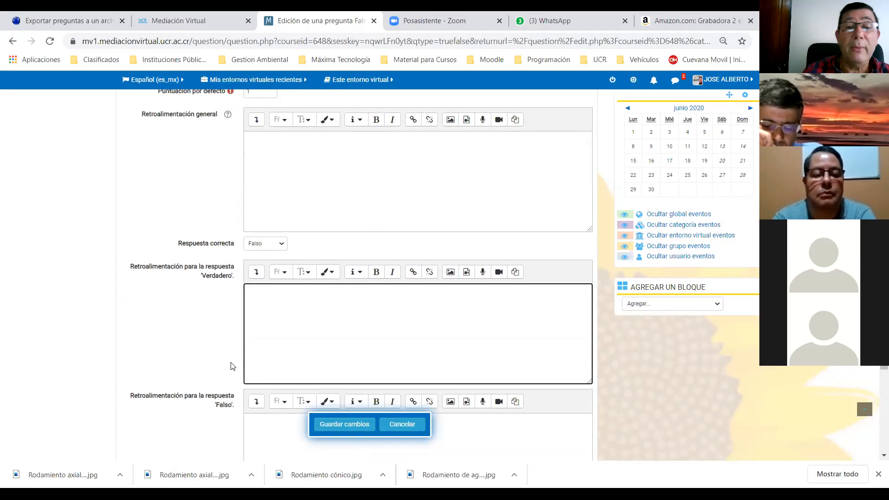
{"action": "scroll", "coordinate": [227, 370], "scroll_direction": "down", "scroll_amount": 3}
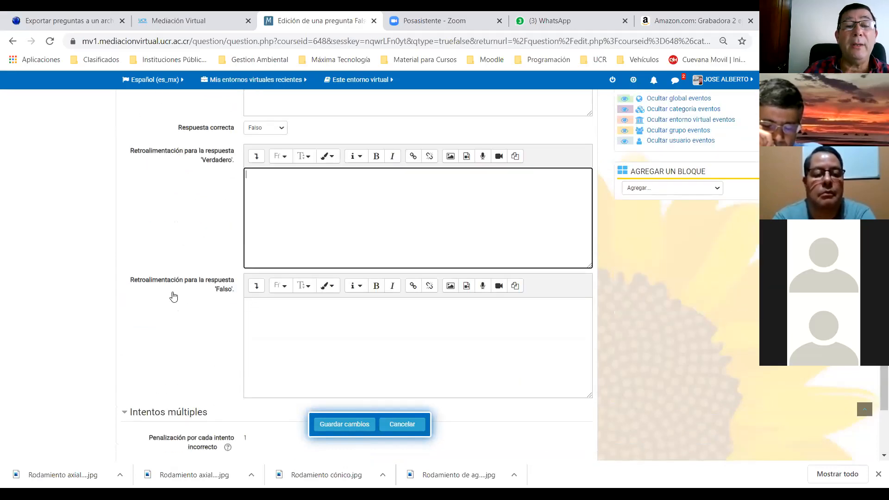
{"action": "left_click", "coordinate": [263, 316]}
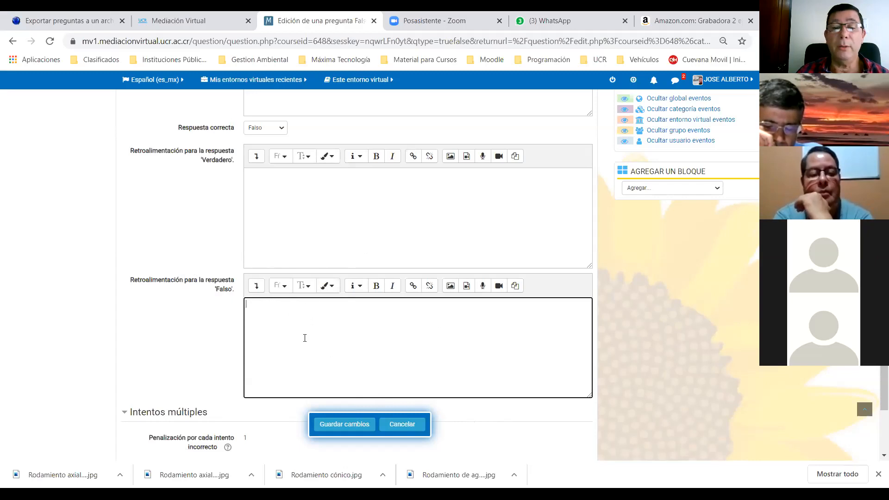
Review the true/false question's fields and save the changes while continuing to edit it.
{"action": "scroll", "coordinate": [305, 338], "scroll_direction": "up", "scroll_amount": 10}
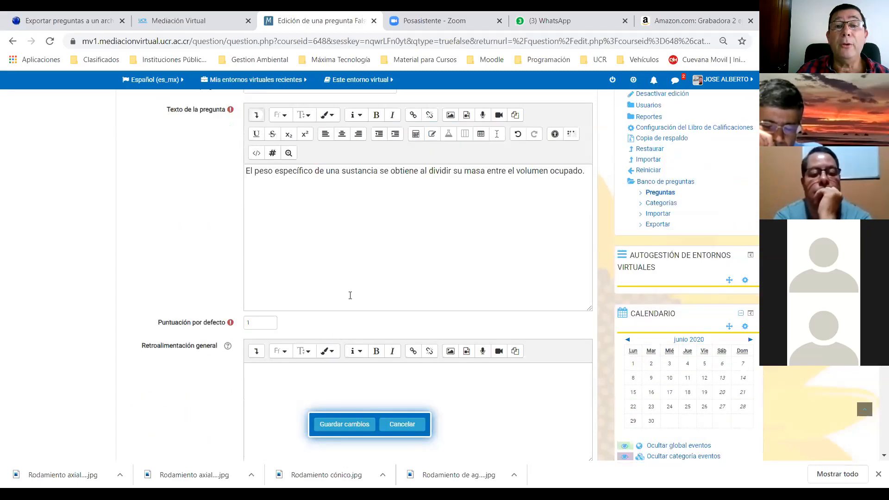
{"action": "scroll", "coordinate": [350, 296], "scroll_direction": "up", "scroll_amount": 3}
{"action": "scroll", "coordinate": [350, 295], "scroll_direction": "down", "scroll_amount": 12}
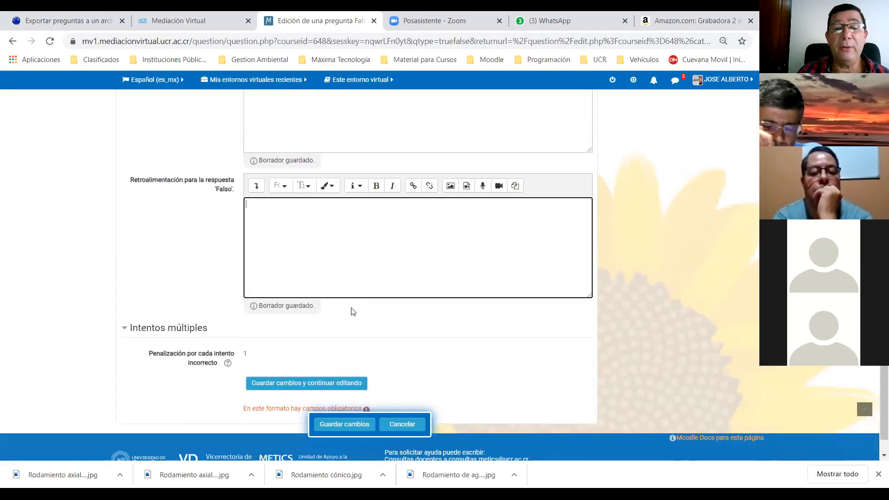
{"action": "scroll", "coordinate": [353, 311], "scroll_direction": "down", "scroll_amount": 1}
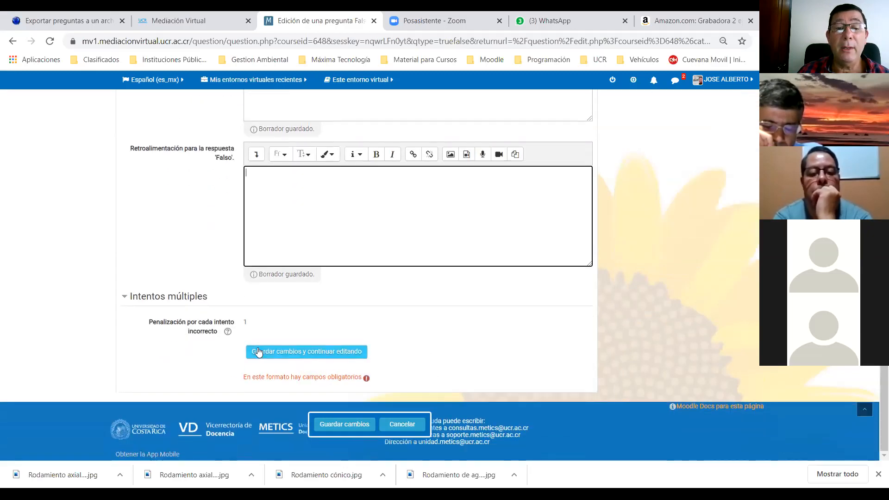
{"action": "left_click", "coordinate": [285, 357]}
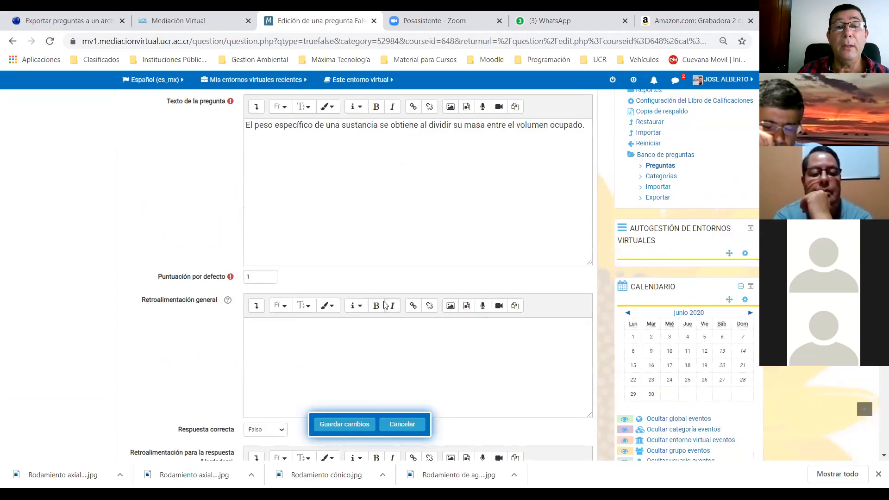
Preview the saved question, fill it in with the correct answer and close the preview.
{"action": "scroll", "coordinate": [377, 297], "scroll_direction": "down", "scroll_amount": 10}
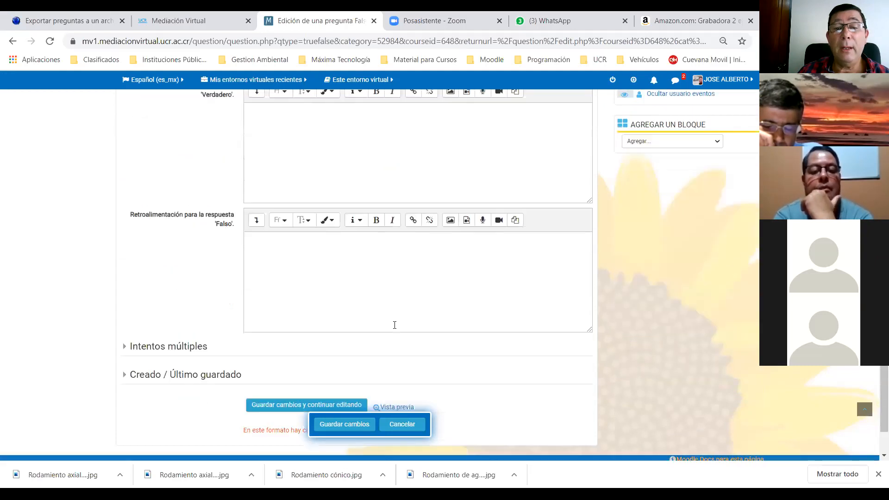
{"action": "scroll", "coordinate": [395, 325], "scroll_direction": "down", "scroll_amount": 1}
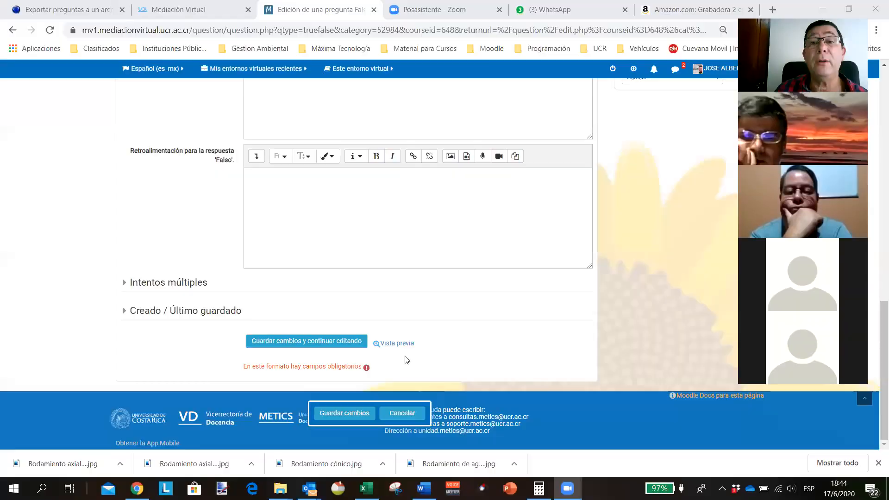
{"action": "scroll", "coordinate": [306, 278], "scroll_direction": "up", "scroll_amount": 1}
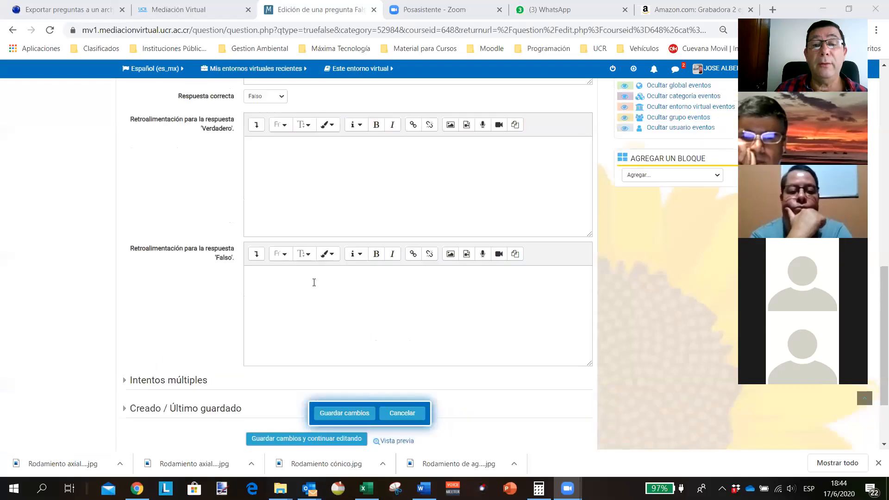
{"action": "scroll", "coordinate": [312, 280], "scroll_direction": "down", "scroll_amount": 2}
{"action": "left_click", "coordinate": [390, 344]}
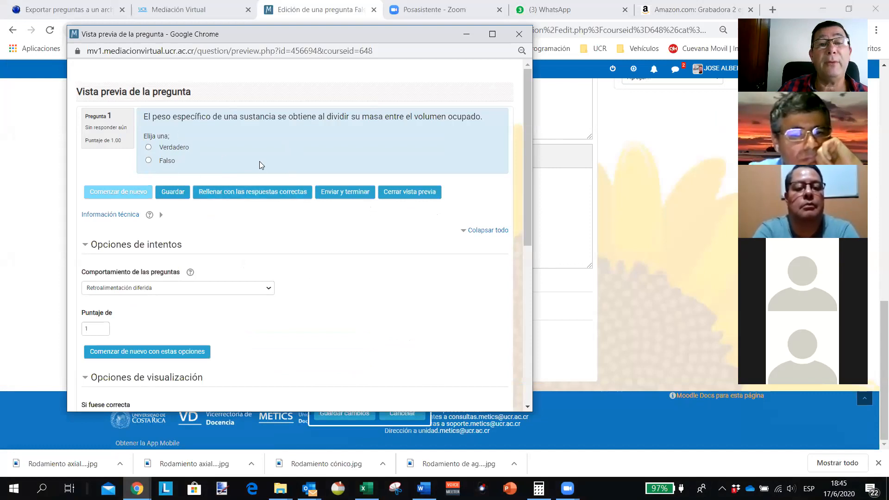
{"action": "left_click", "coordinate": [260, 195]}
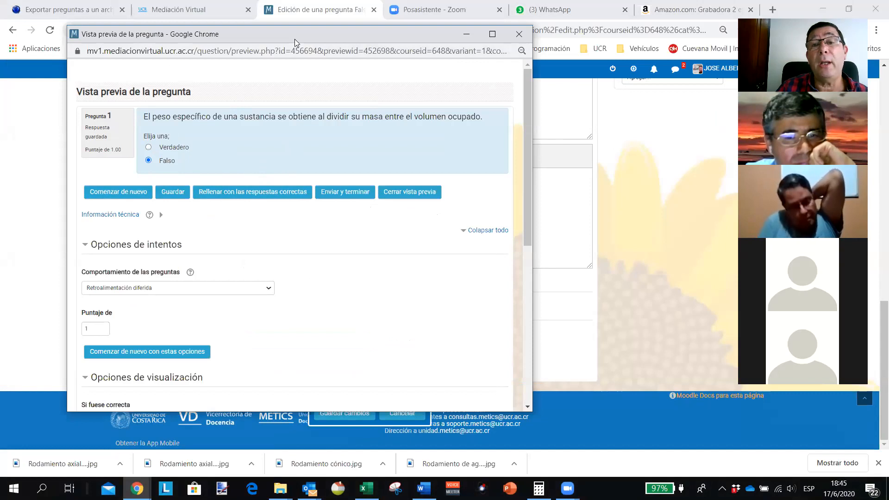
{"action": "left_click_drag", "start_coordinate": [295, 39], "coordinate": [326, 51]}
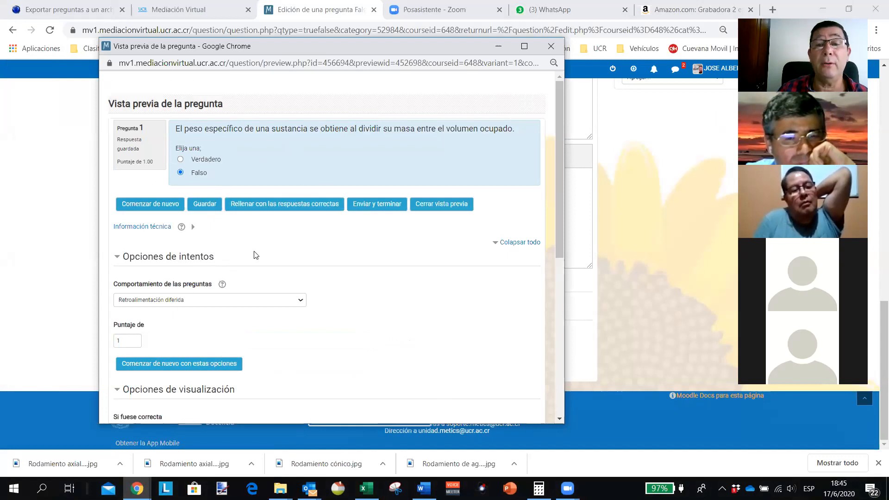
{"action": "left_click", "coordinate": [447, 205]}
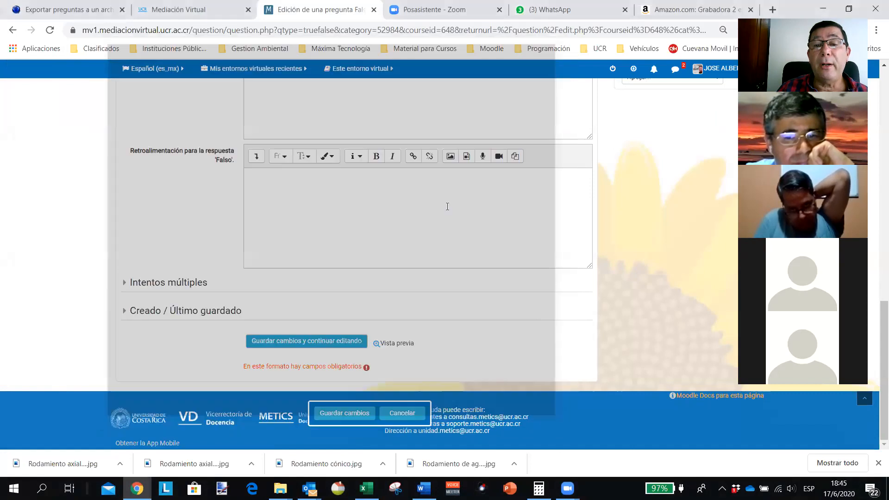
Preview the question again, answer it with Verdadero, and submit and finish the attempt.
{"action": "left_click", "coordinate": [403, 346]}
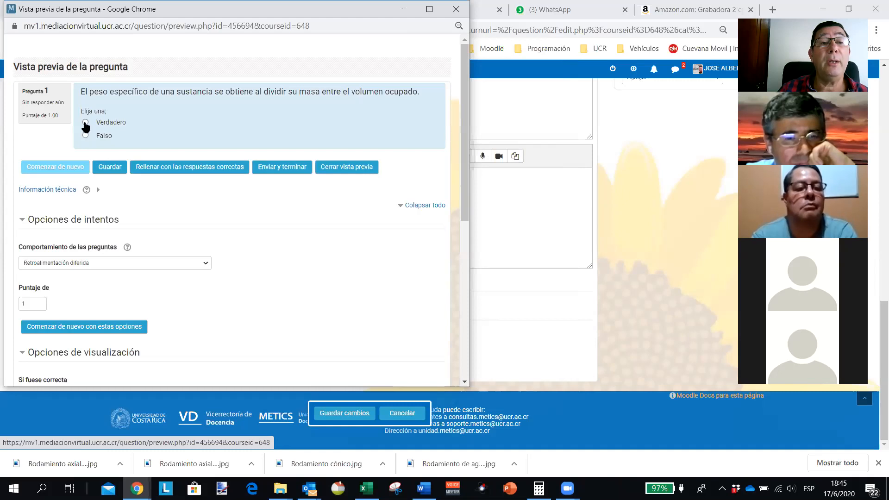
{"action": "left_click", "coordinate": [86, 123]}
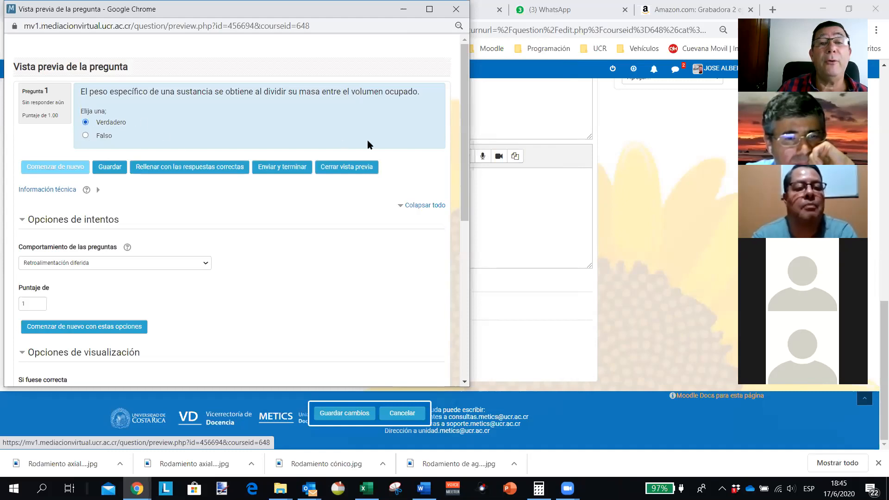
{"action": "left_click", "coordinate": [284, 170]}
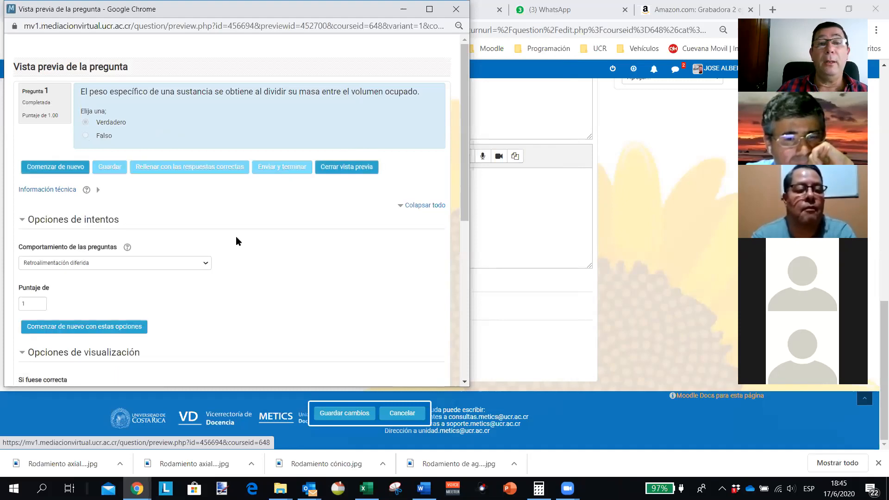
Look through the attempt and display options of the question preview, then close the preview.
{"action": "scroll", "coordinate": [235, 240], "scroll_direction": "down", "scroll_amount": 5}
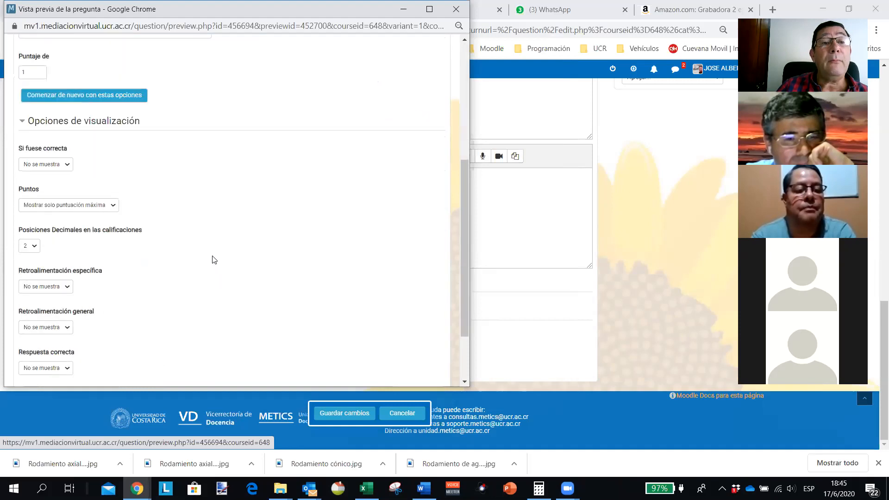
{"action": "scroll", "coordinate": [204, 254], "scroll_direction": "down", "scroll_amount": 2}
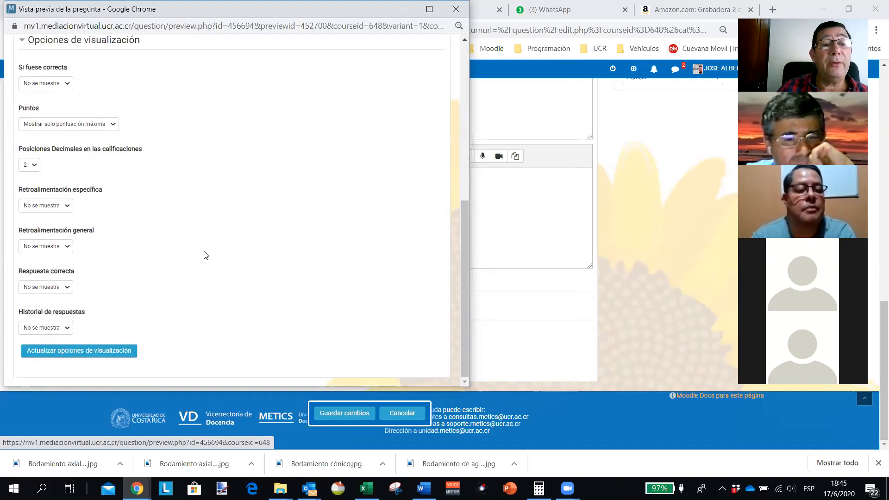
{"action": "scroll", "coordinate": [203, 231], "scroll_direction": "up", "scroll_amount": 7}
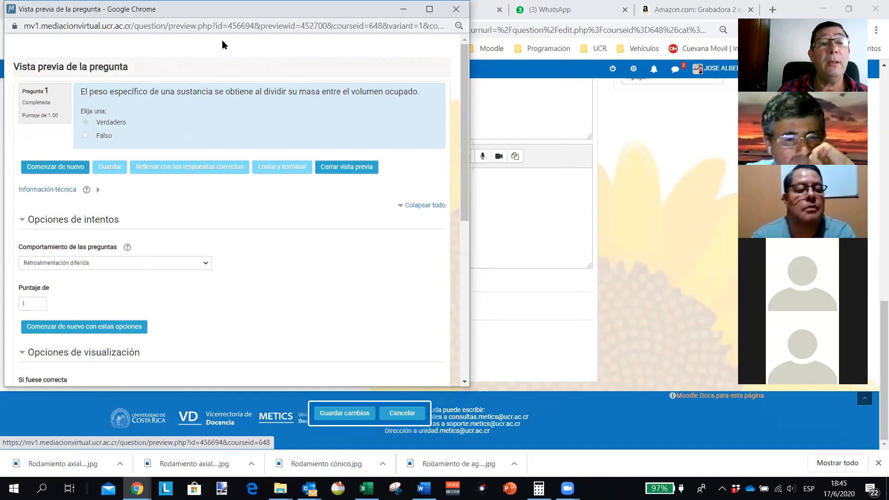
{"action": "left_click", "coordinate": [360, 168]}
Save the true/false question and return to the question bank.
{"action": "scroll", "coordinate": [467, 215], "scroll_direction": "up", "scroll_amount": 12}
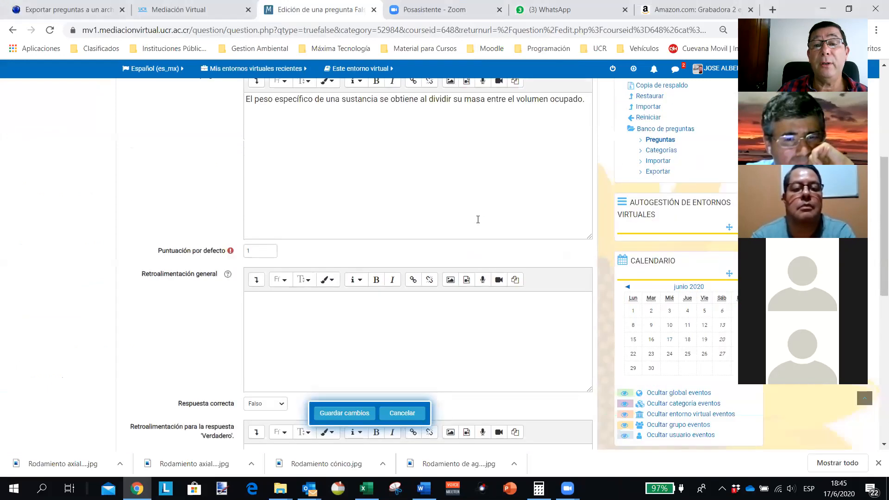
{"action": "scroll", "coordinate": [365, 351], "scroll_direction": "down", "scroll_amount": 3}
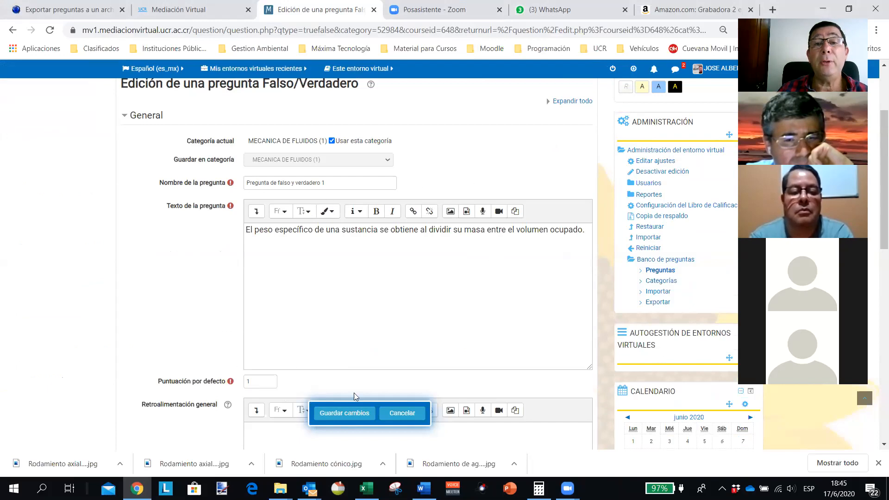
{"action": "left_click", "coordinate": [355, 417]}
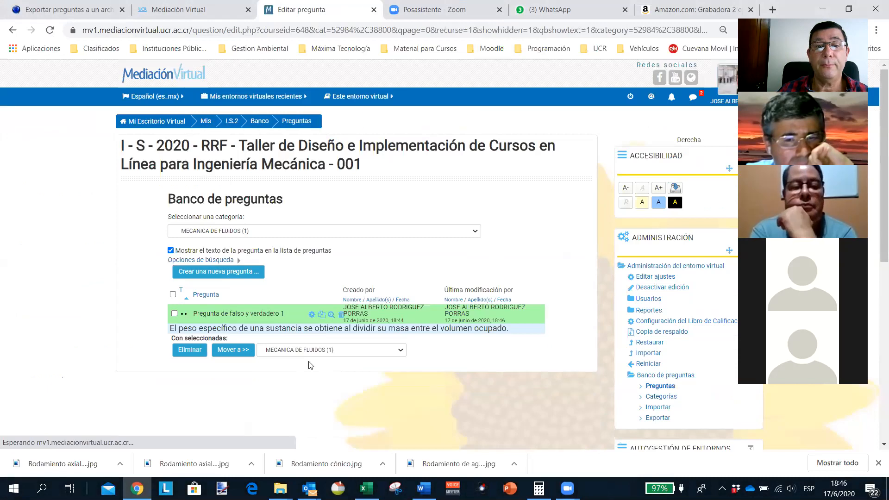
Start a new question of type Numérica in the MECANICA DE FLUIDOS category.
{"action": "scroll", "coordinate": [310, 365], "scroll_direction": "down", "scroll_amount": 3}
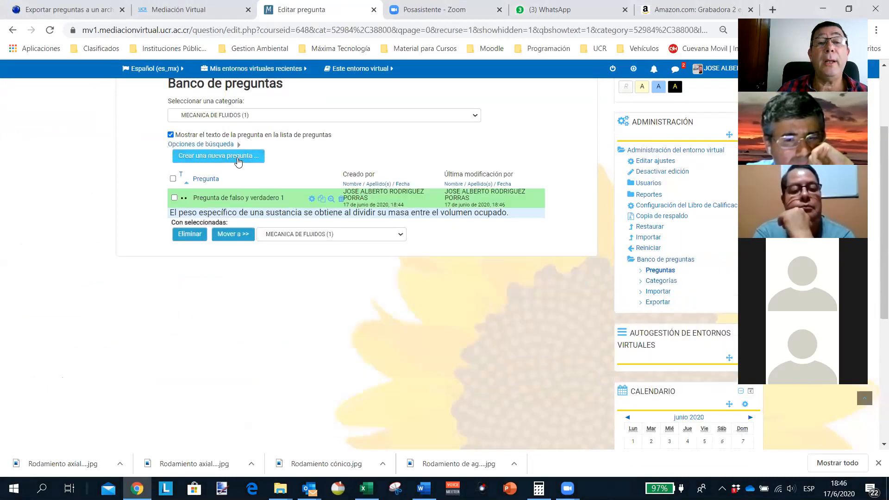
{"action": "left_click", "coordinate": [236, 157]}
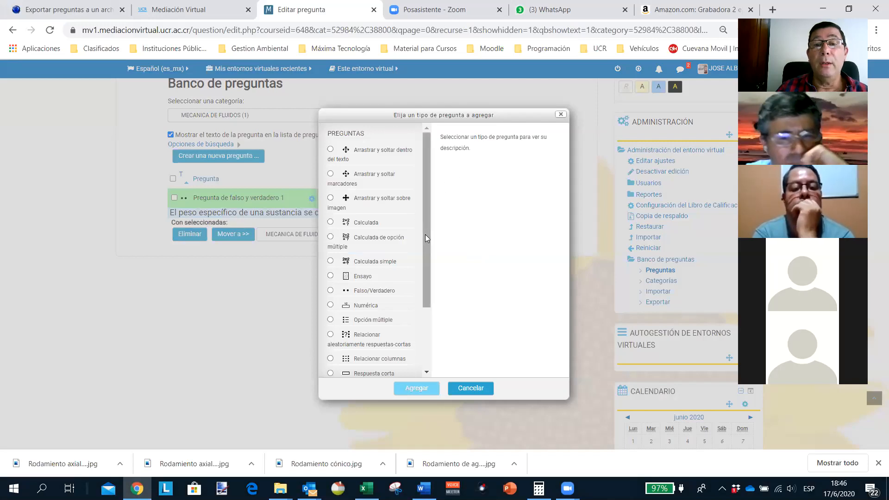
{"action": "left_click_drag", "start_coordinate": [428, 236], "coordinate": [426, 273]}
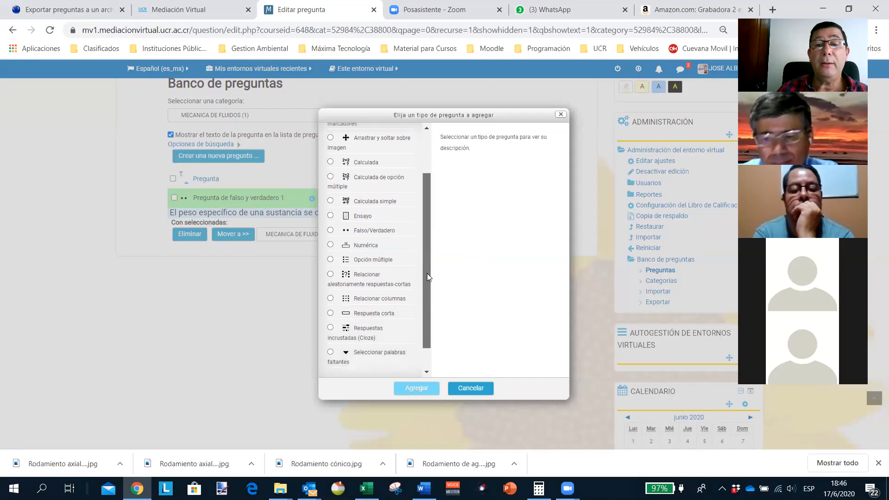
{"action": "left_click", "coordinate": [330, 245]}
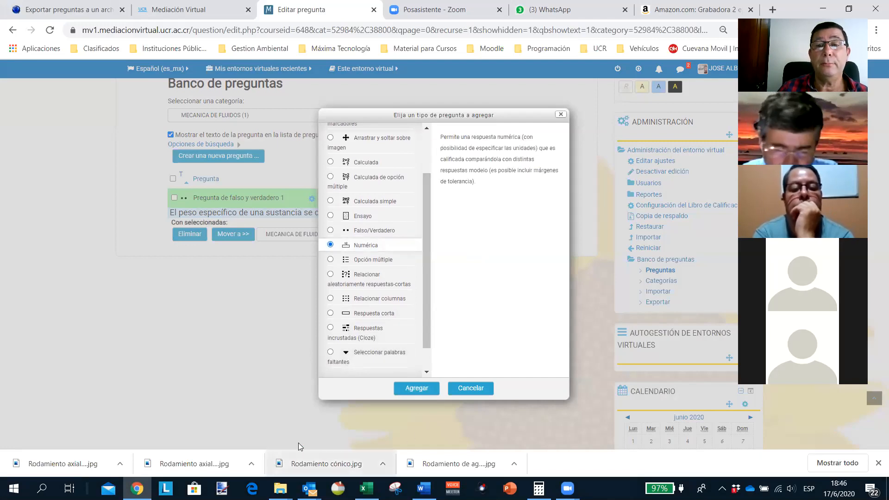
{"action": "left_click", "coordinate": [417, 388]}
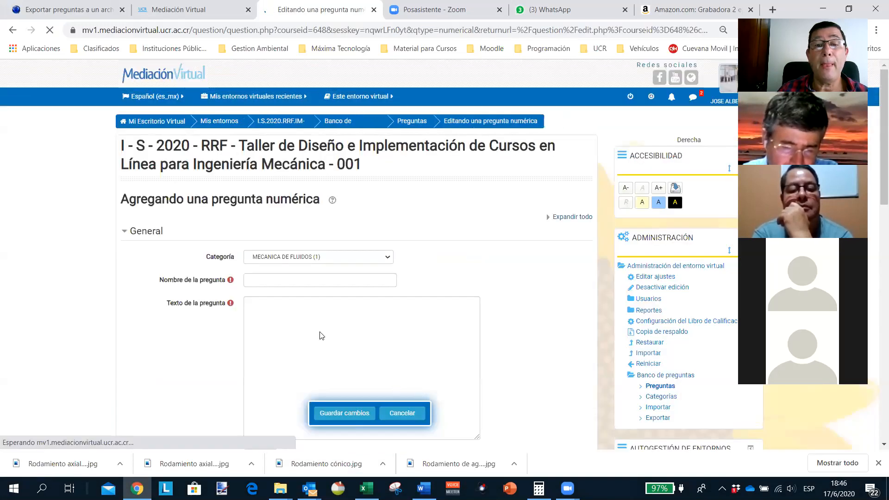
Name the numerical question "Torque de salida de un motor" and begin its question text.
{"action": "left_click", "coordinate": [275, 279]}
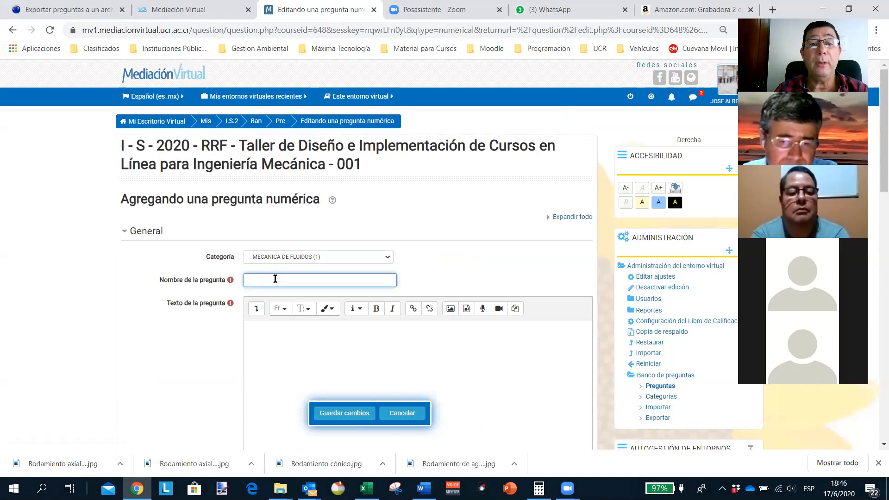
{"action": "type", "text": "Torque de salida de un motor"}
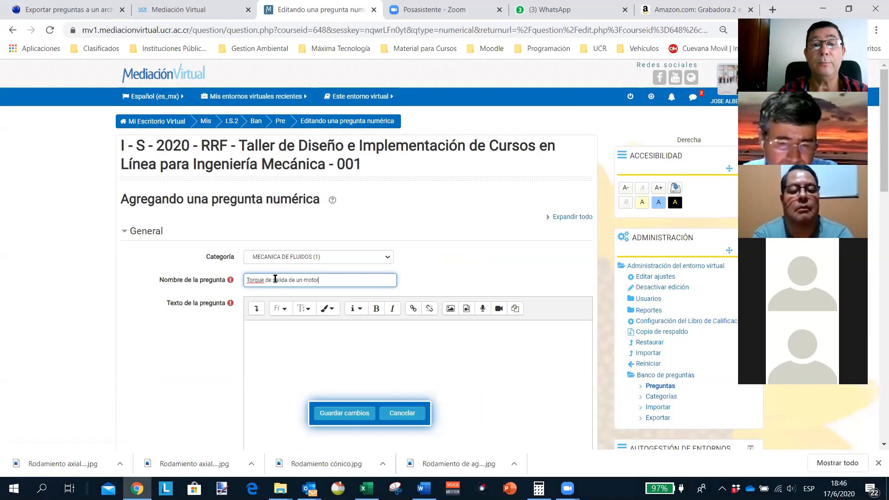
{"action": "left_click", "coordinate": [297, 337]}
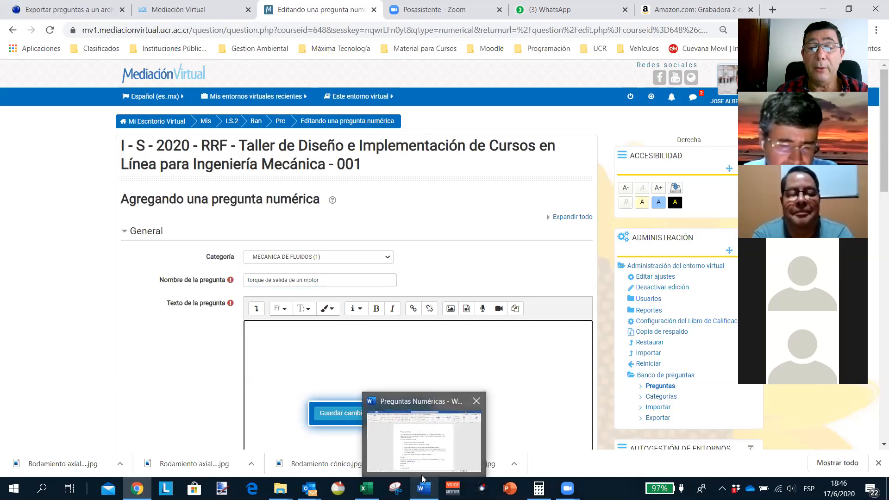
Switch to File Explorer and open the Word document Preguntas Numéricas from the Taller de cursos virtuales folder.
{"action": "mouse_move", "coordinate": [366, 489]}
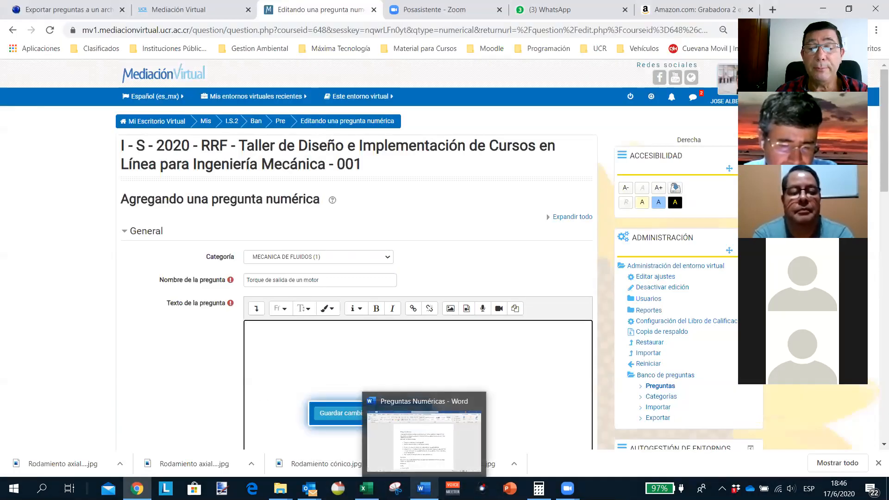
{"action": "mouse_move", "coordinate": [280, 489]}
{"action": "mouse_move", "coordinate": [305, 463]}
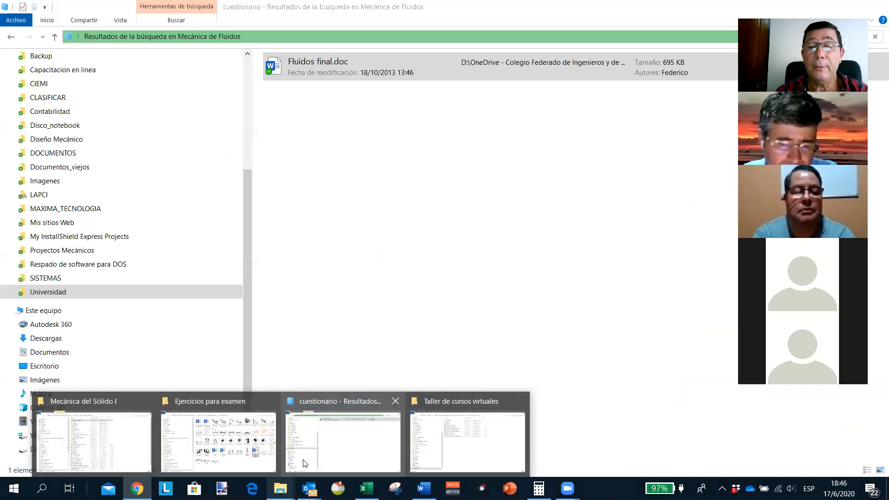
{"action": "left_click", "coordinate": [467, 445]}
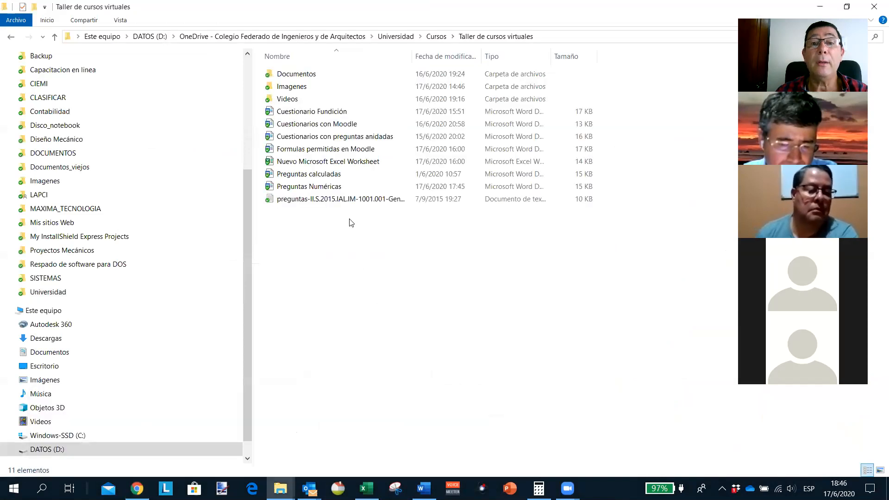
{"action": "double_click", "coordinate": [323, 186]}
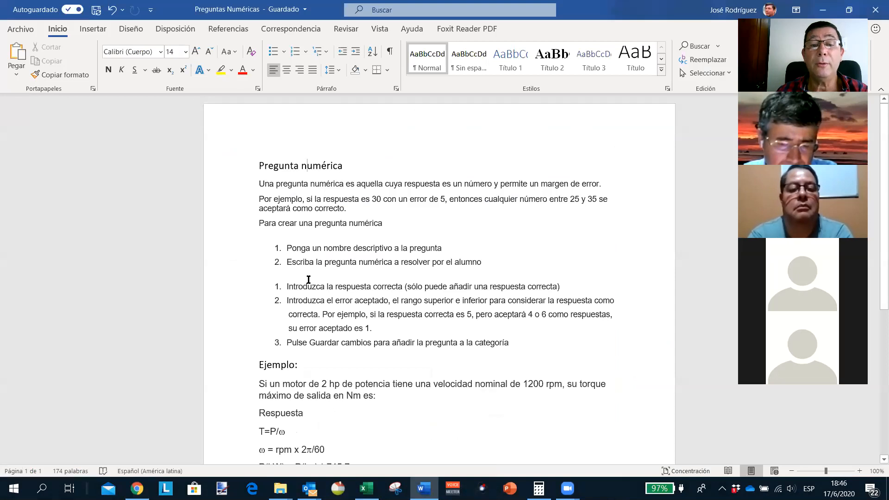
Copy the example problem about the 2 hp, 1200 rpm motor from the Word document into the question text in the browser.
{"action": "scroll", "coordinate": [308, 279], "scroll_direction": "down", "scroll_amount": 3}
{"action": "left_click_drag", "start_coordinate": [241, 247], "coordinate": [241, 263]}
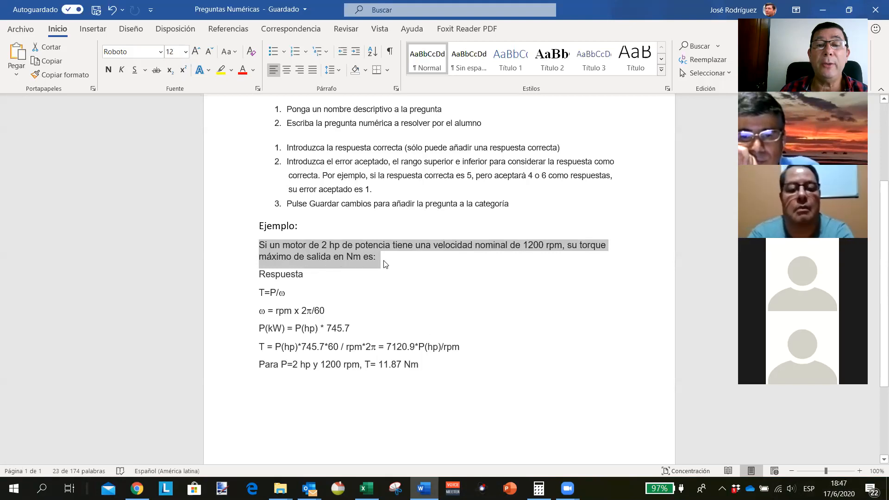
{"action": "key", "text": "ctrl+c"}
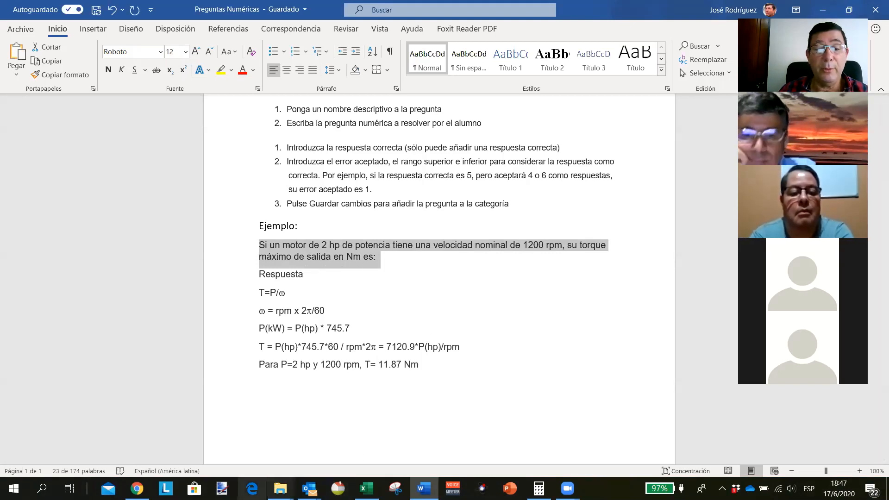
{"action": "left_click", "coordinate": [137, 489]}
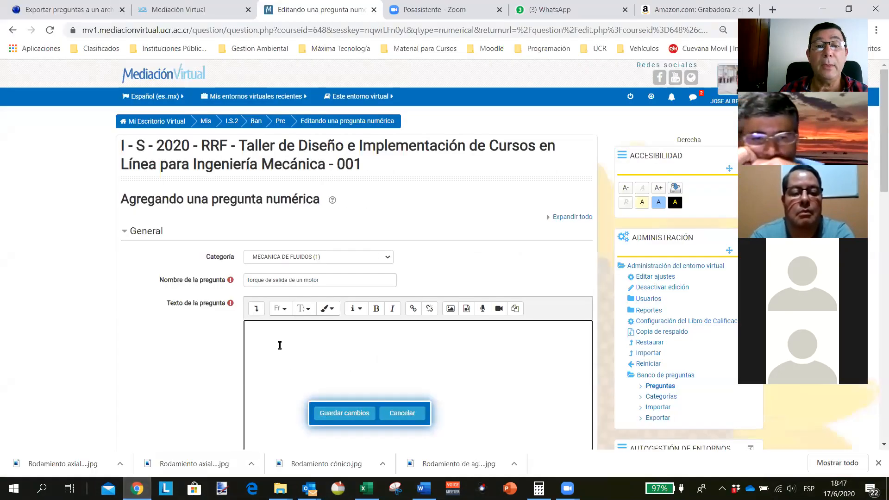
{"action": "scroll", "coordinate": [280, 345], "scroll_direction": "down", "scroll_amount": 3}
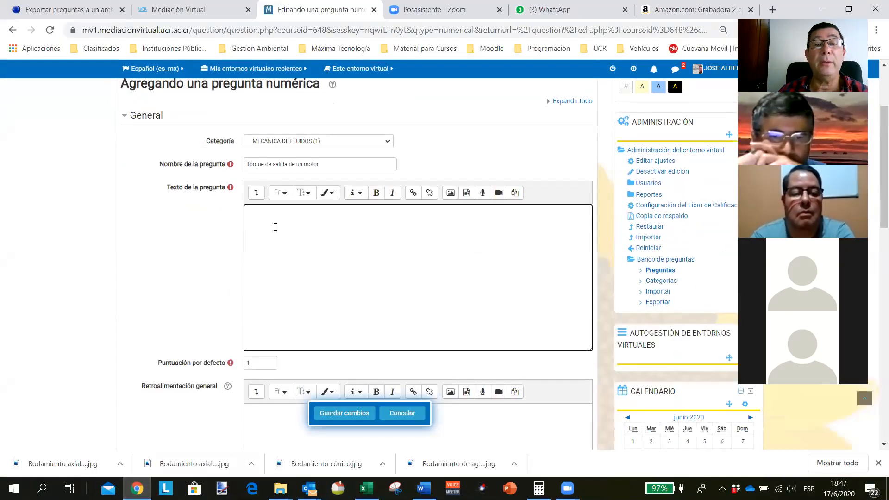
{"action": "key", "text": "ctrl+v"}
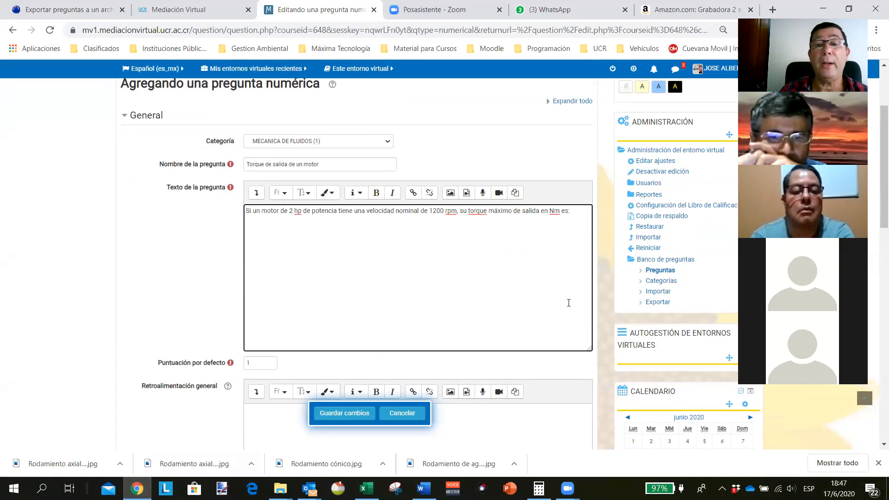
Set the font size of the whole question text to large.
{"action": "left_click_drag", "start_coordinate": [578, 217], "coordinate": [259, 215]}
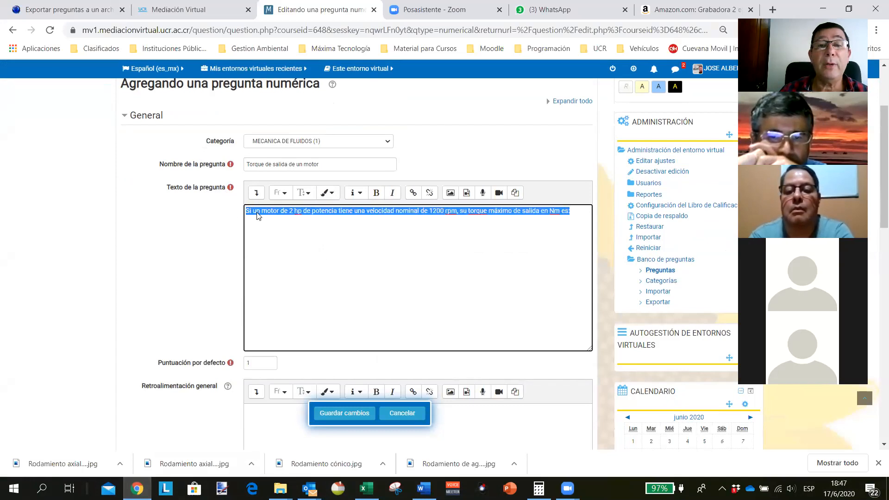
{"action": "left_click", "coordinate": [311, 197]}
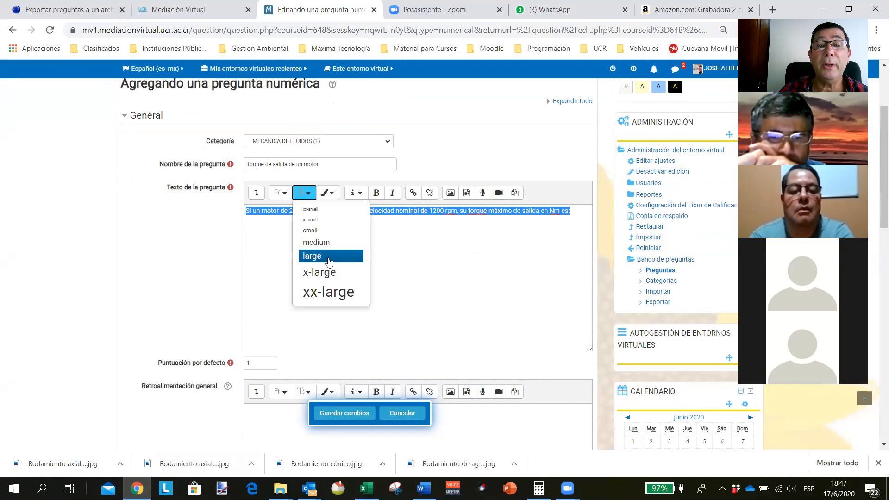
{"action": "left_click", "coordinate": [328, 256]}
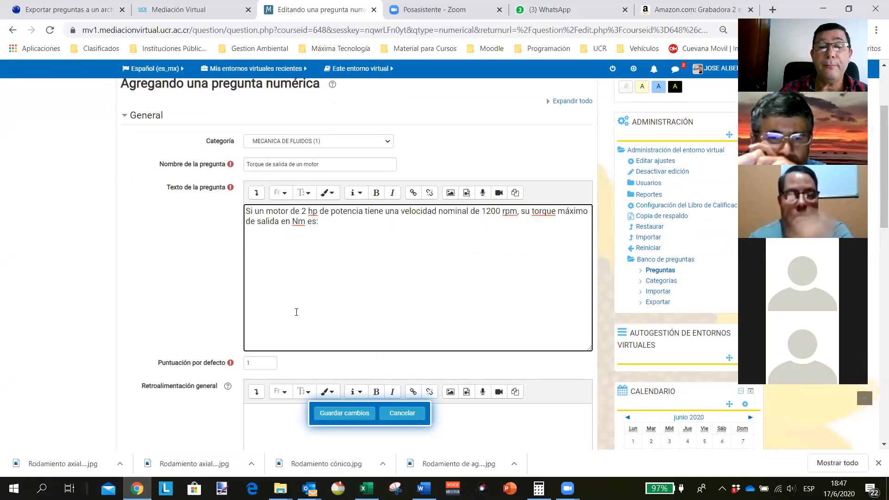
Upload the image variador de frecuencia2 from the Equipos y elementos mecánicos folder for the question text.
{"action": "left_click", "coordinate": [451, 197]}
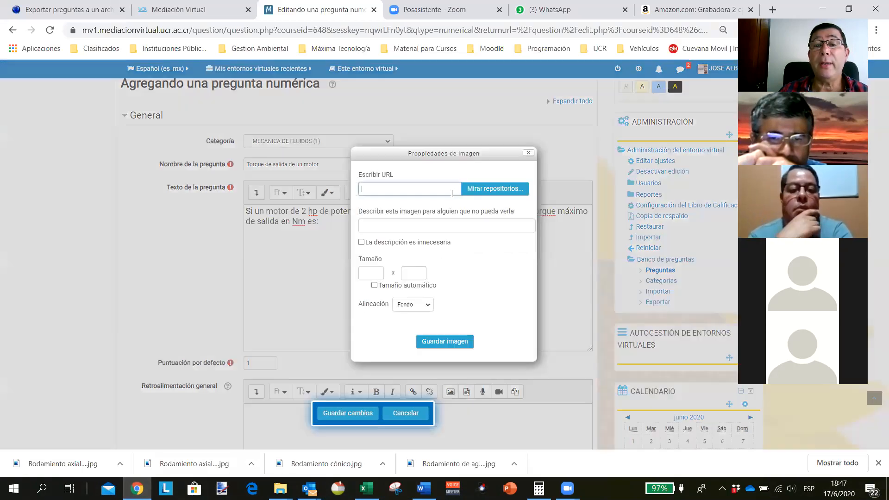
{"action": "left_click", "coordinate": [528, 153]}
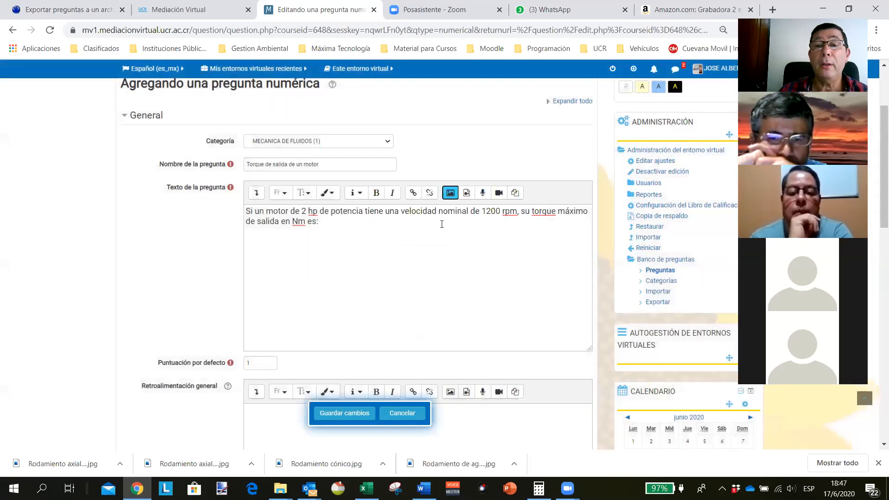
{"action": "left_click", "coordinate": [451, 194]}
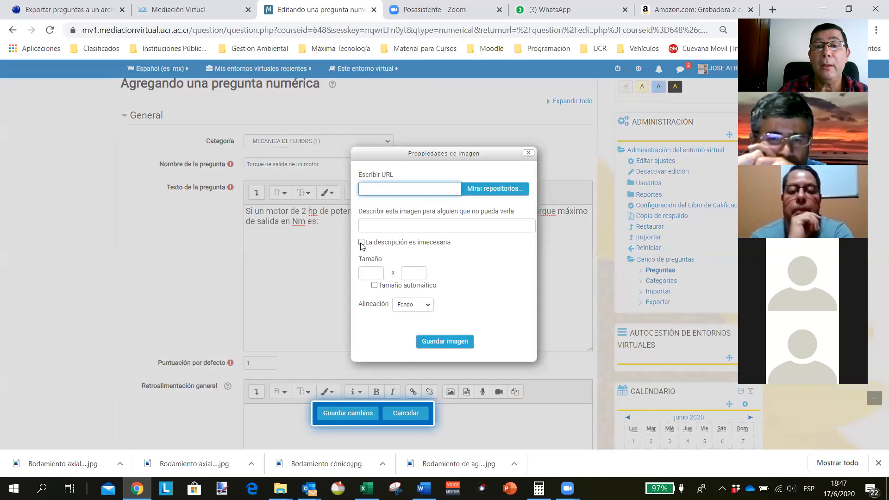
{"action": "left_click", "coordinate": [495, 190]}
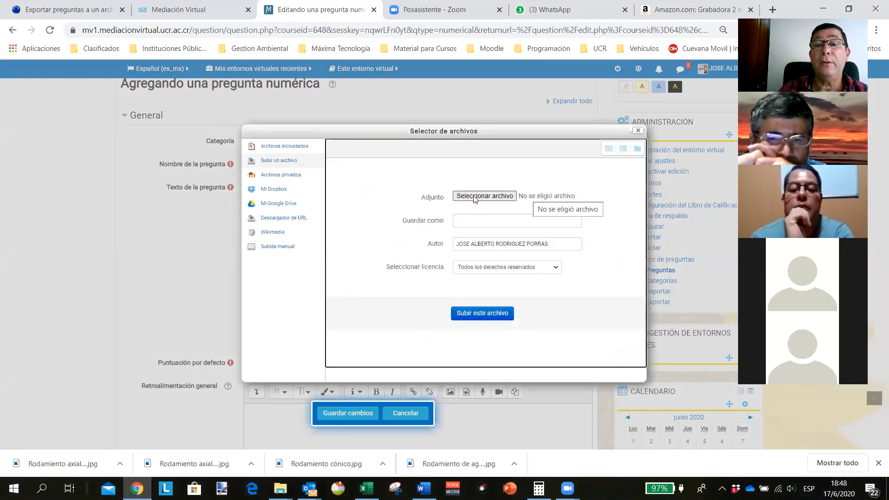
{"action": "left_click", "coordinate": [474, 197]}
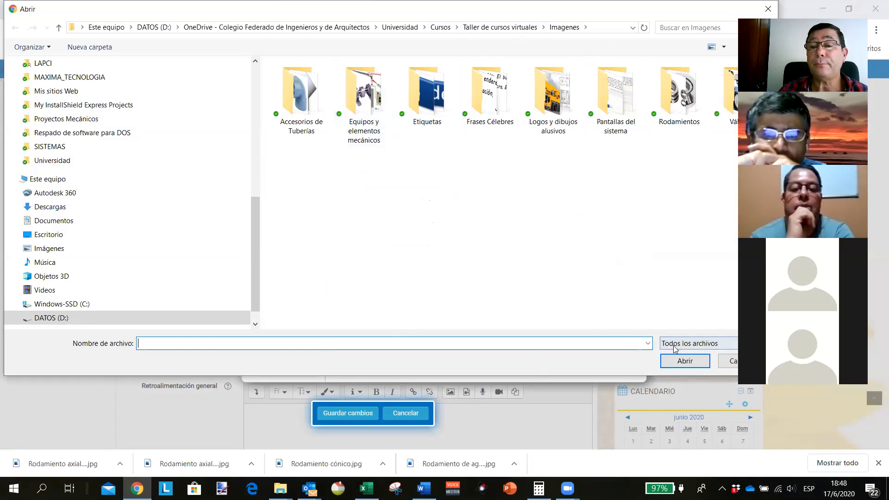
{"action": "double_click", "coordinate": [371, 104]}
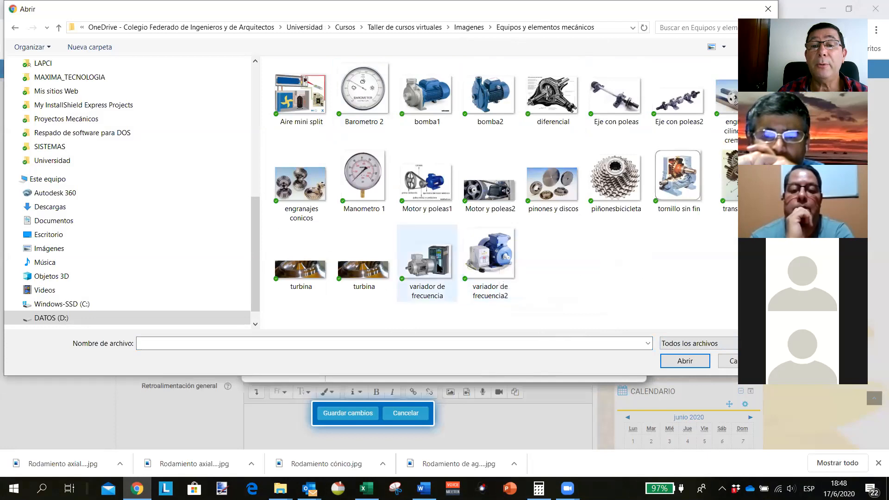
{"action": "left_click", "coordinate": [498, 262]}
{"action": "left_click", "coordinate": [675, 360]}
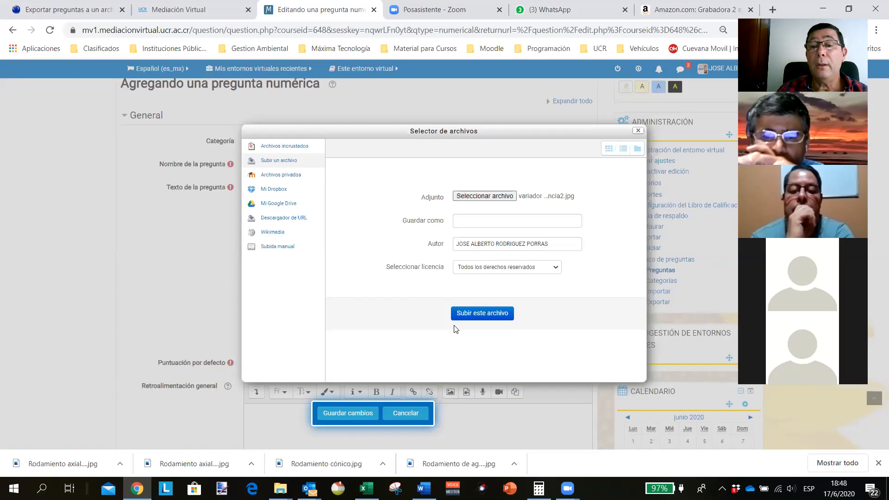
{"action": "left_click", "coordinate": [479, 317]}
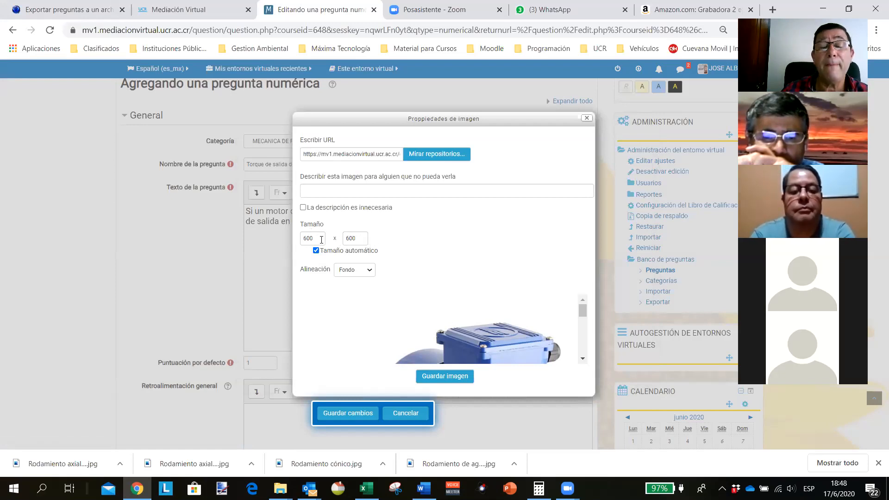
Set the image width to 300 with automatic sizing kept on, making it 300 x 300.
{"action": "left_click_drag", "start_coordinate": [321, 240], "coordinate": [294, 239]}
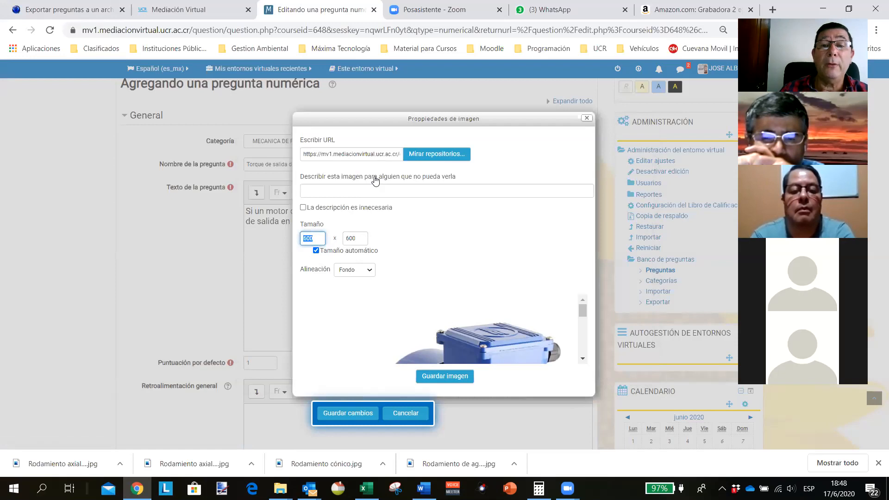
{"action": "left_click", "coordinate": [317, 251]}
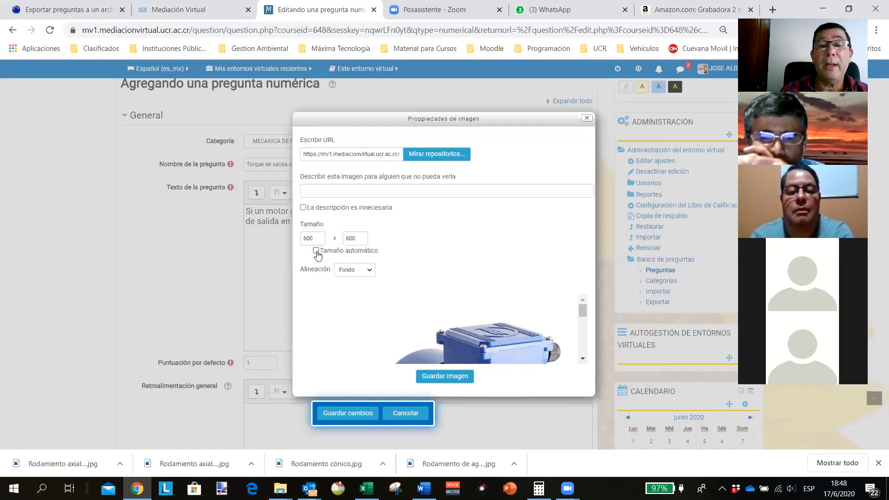
{"action": "left_click", "coordinate": [316, 251]}
{"action": "double_click", "coordinate": [315, 239]}
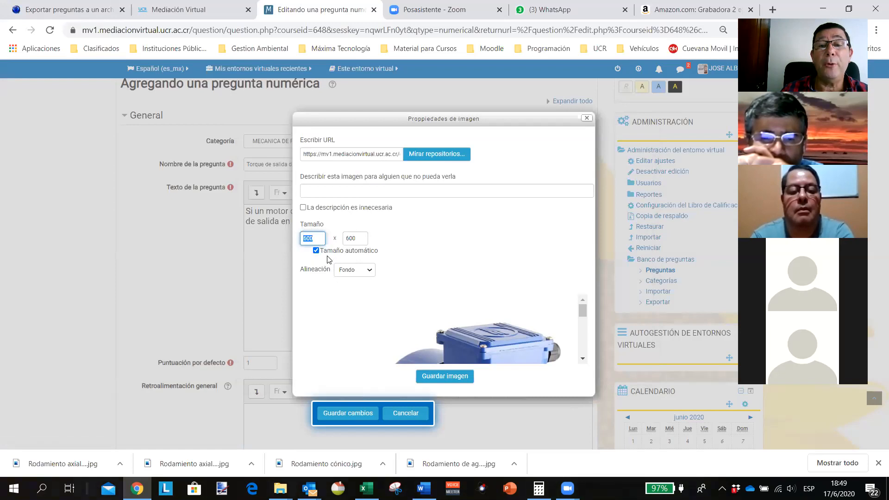
{"action": "type", "text": "300"}
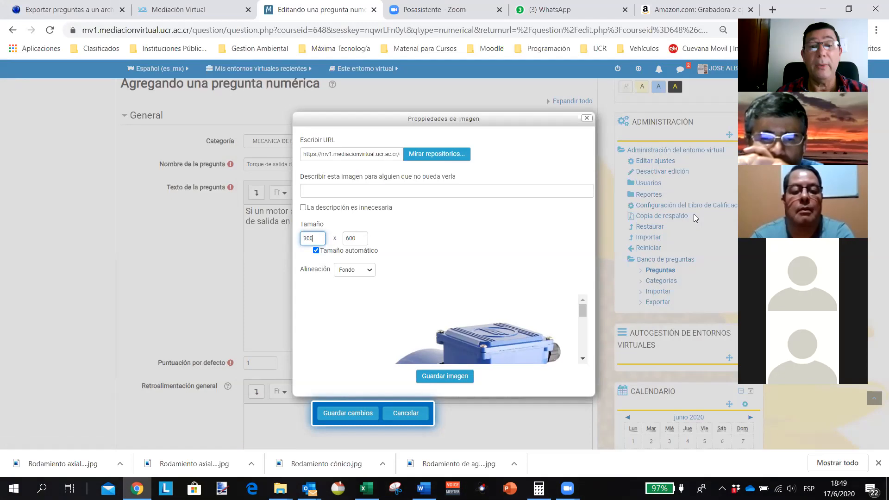
{"action": "key", "text": "Tab"}
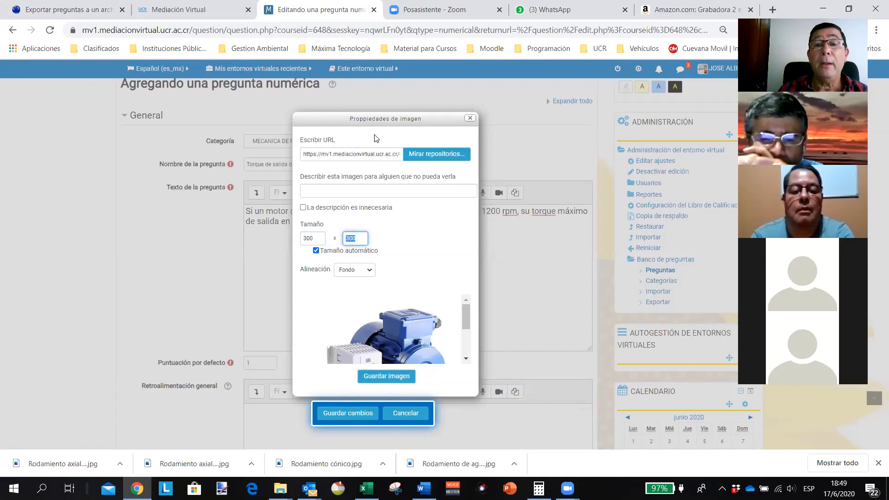
Mark the image description as unnecessary and insert the image into the question text.
{"action": "left_click_drag", "start_coordinate": [376, 124], "coordinate": [378, 150]}
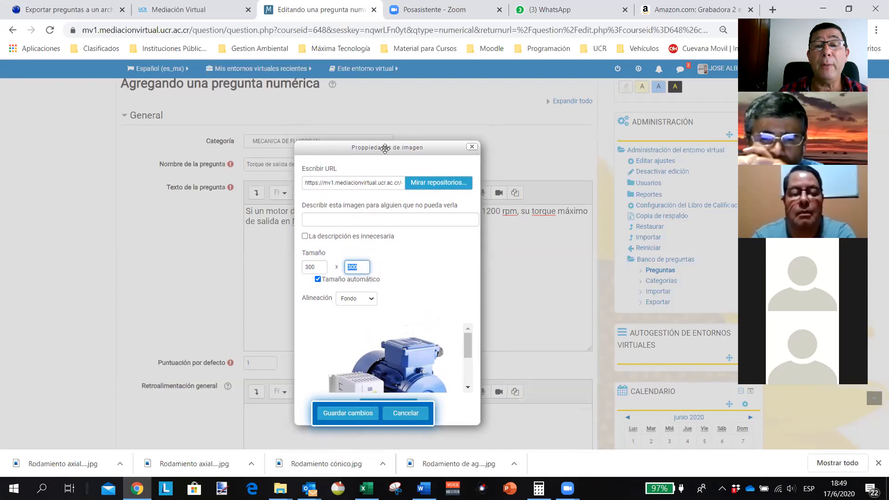
{"action": "left_click_drag", "start_coordinate": [384, 153], "coordinate": [394, 85]}
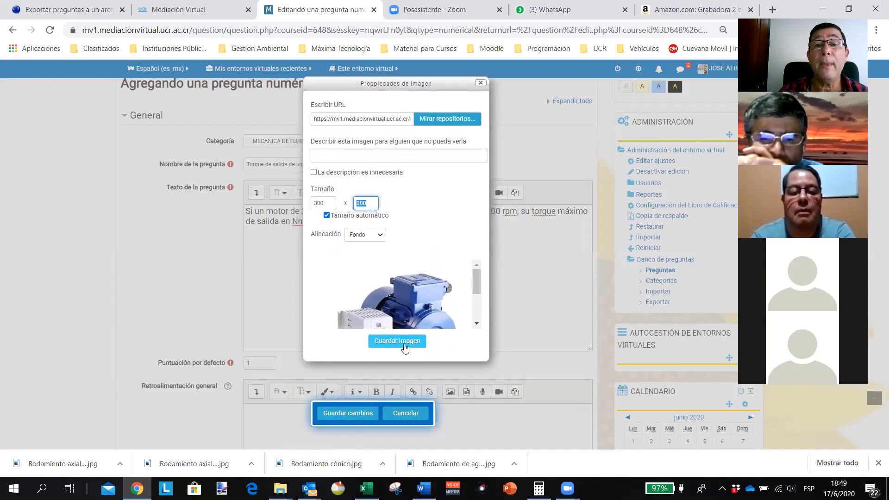
{"action": "left_click_drag", "start_coordinate": [415, 91], "coordinate": [412, 95]}
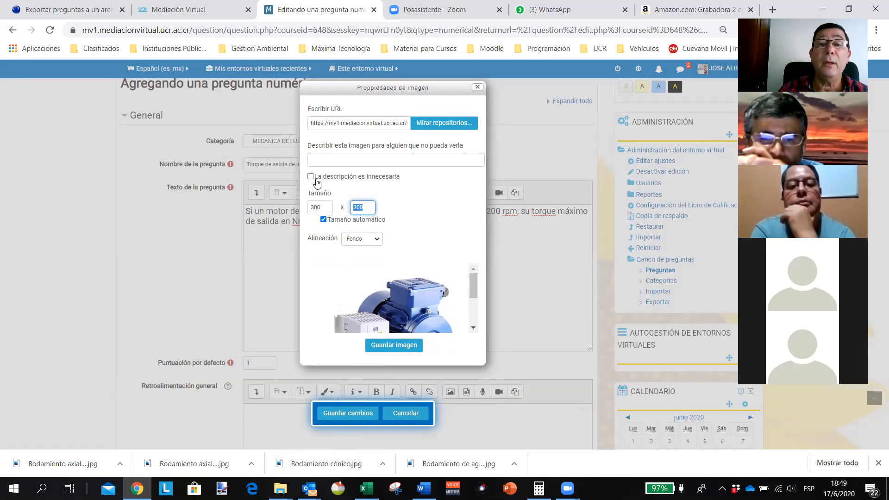
{"action": "left_click", "coordinate": [326, 160]}
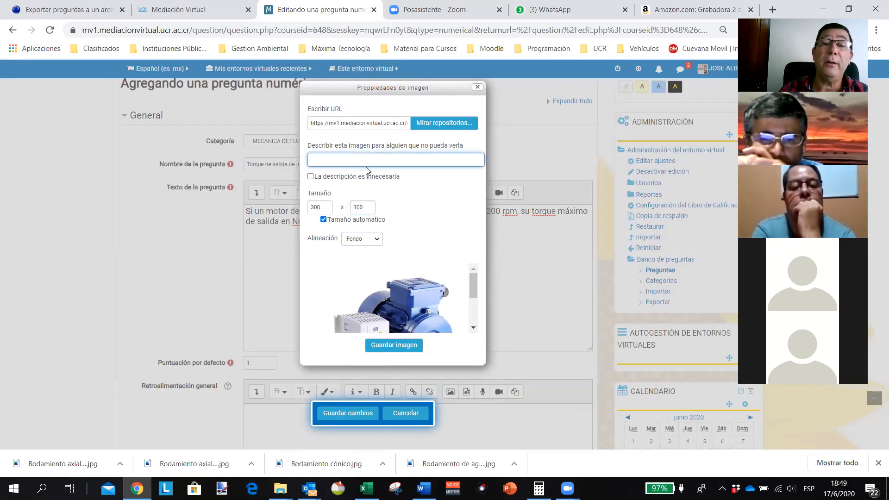
{"action": "left_click", "coordinate": [310, 177]}
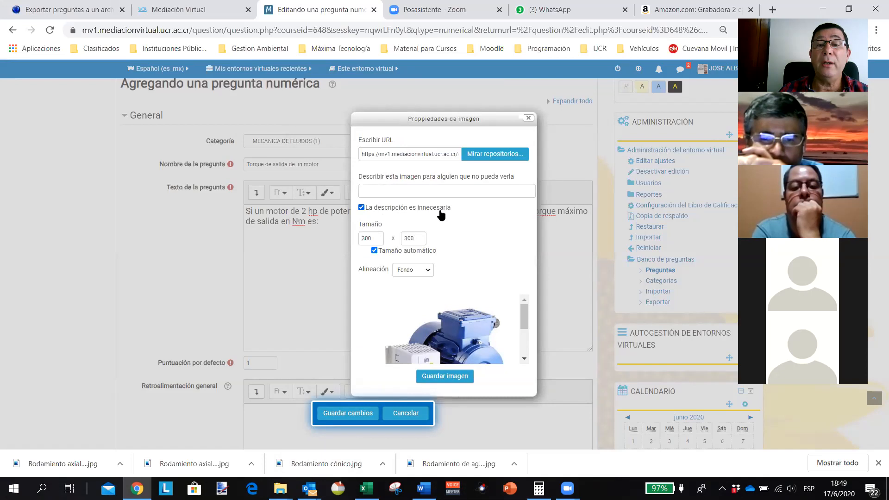
{"action": "left_click", "coordinate": [451, 377]}
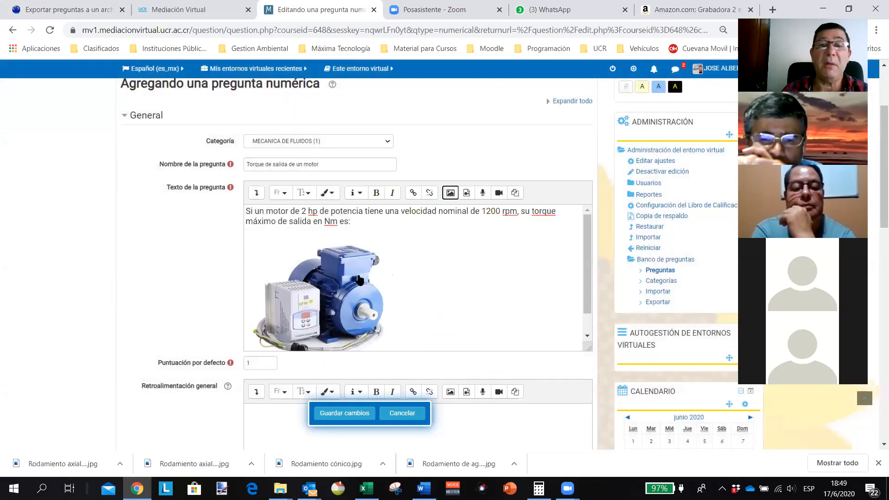
{"action": "scroll", "coordinate": [430, 273], "scroll_direction": "down", "scroll_amount": 1}
{"action": "scroll", "coordinate": [412, 272], "scroll_direction": "up", "scroll_amount": 1}
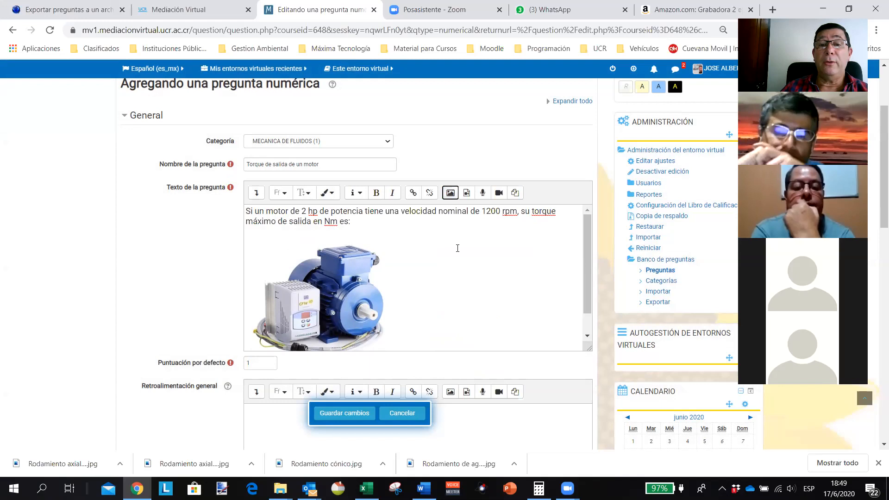
Switch to the Preguntas Numéricas document in Word and correct the power unit in the hp conversion formula to W.
{"action": "scroll", "coordinate": [451, 274], "scroll_direction": "up", "scroll_amount": 3}
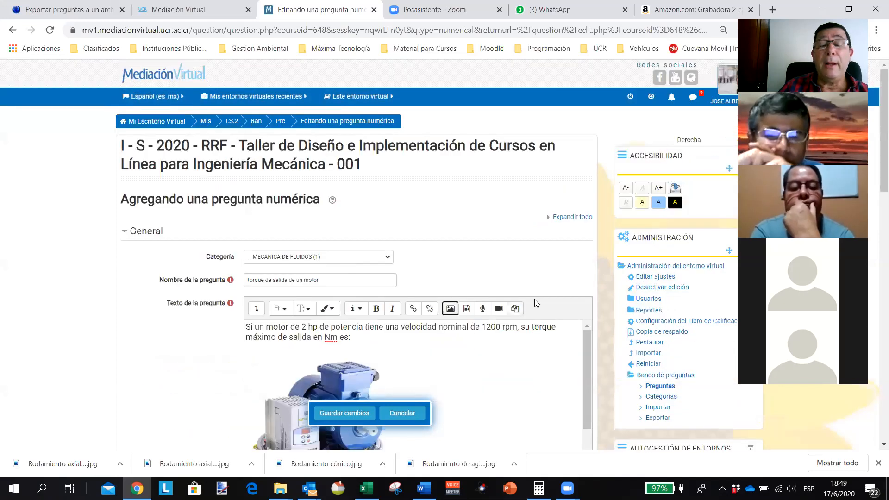
{"action": "scroll", "coordinate": [540, 297], "scroll_direction": "down", "scroll_amount": 3}
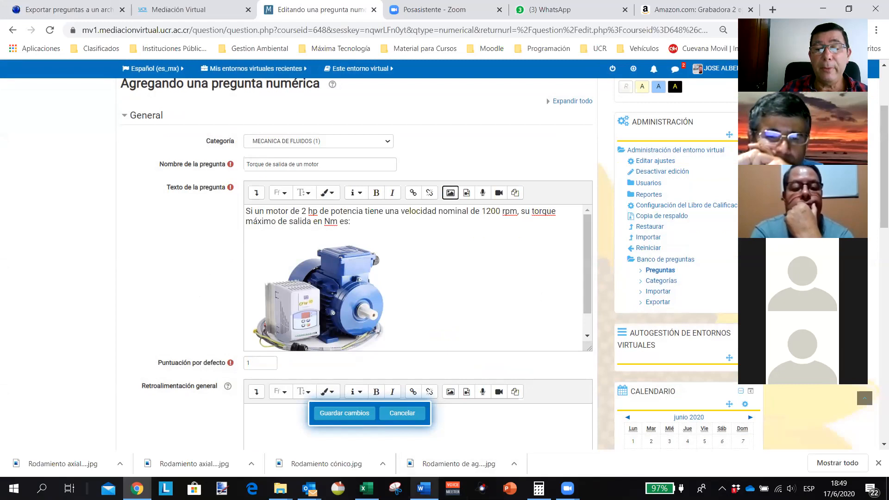
{"action": "left_click", "coordinate": [436, 459]}
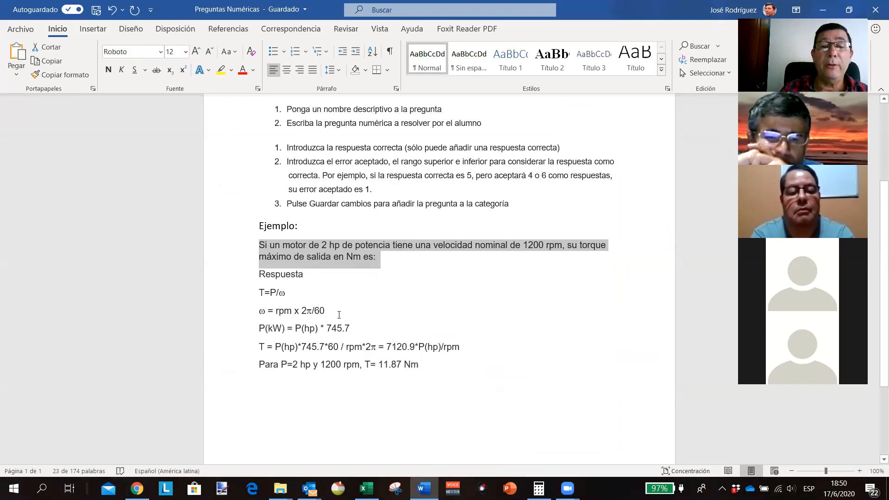
{"action": "left_click", "coordinate": [272, 328]}
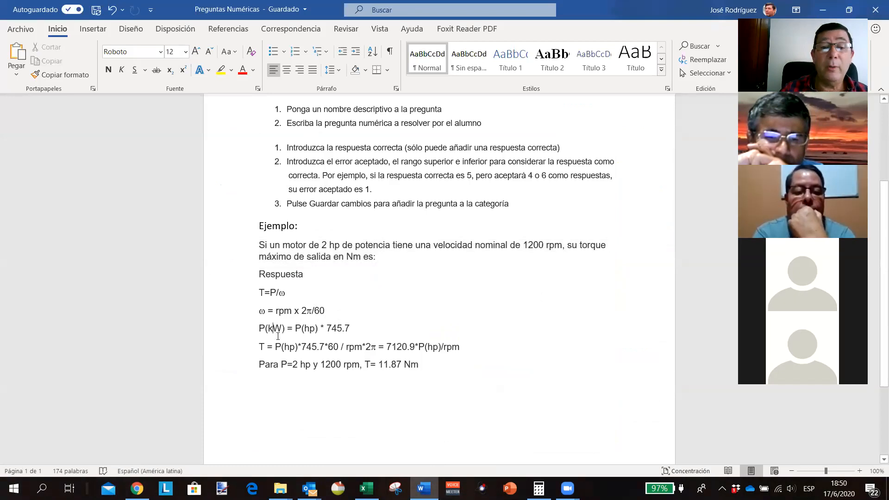
{"action": "key", "text": "BackSpace"}
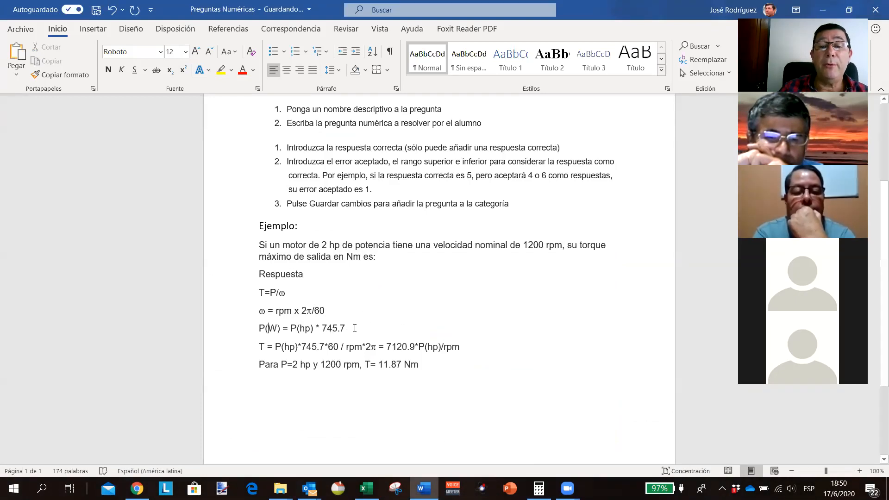
{"action": "scroll", "coordinate": [358, 327], "scroll_direction": "down", "scroll_amount": 1}
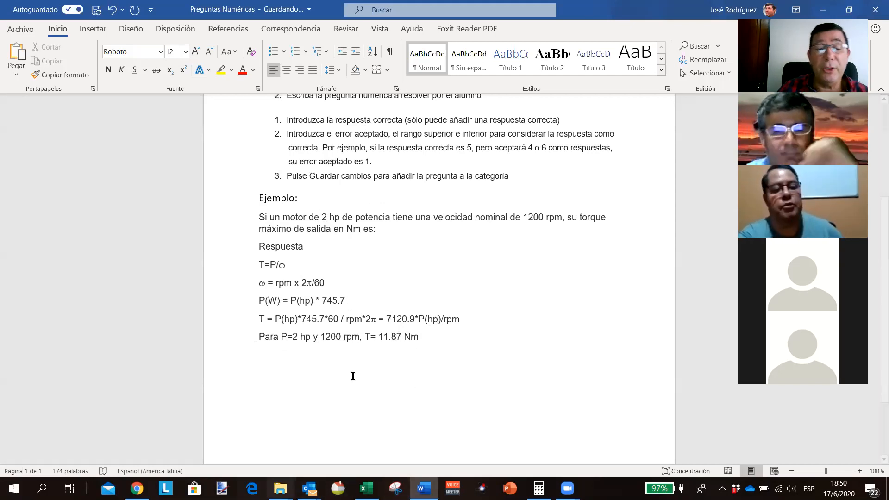
Return to the Moodle question form and set answer 1 to 11.87 with a 100% grade and an accepted error of 1.
{"action": "key", "text": "alt+Tab"}
{"action": "scroll", "coordinate": [244, 337], "scroll_direction": "down", "scroll_amount": 4}
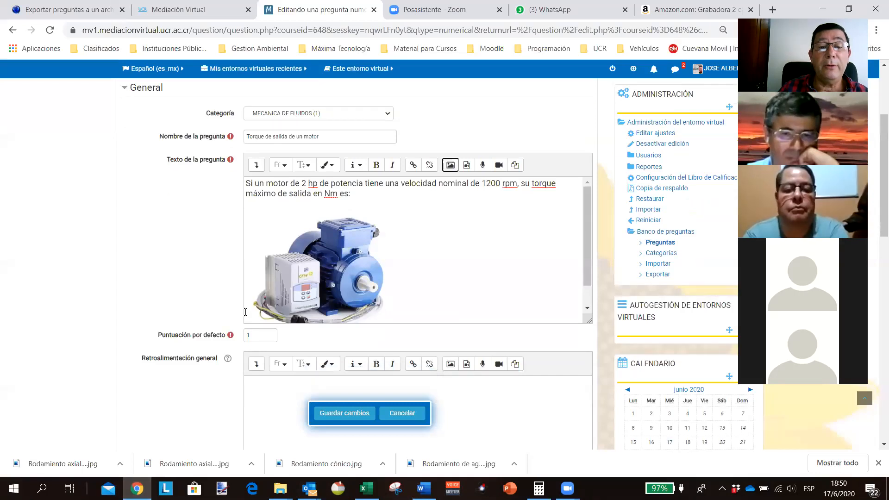
{"action": "scroll", "coordinate": [263, 262], "scroll_direction": "down", "scroll_amount": 3}
{"action": "left_click", "coordinate": [267, 259]}
{"action": "type", "text": "11.87"}
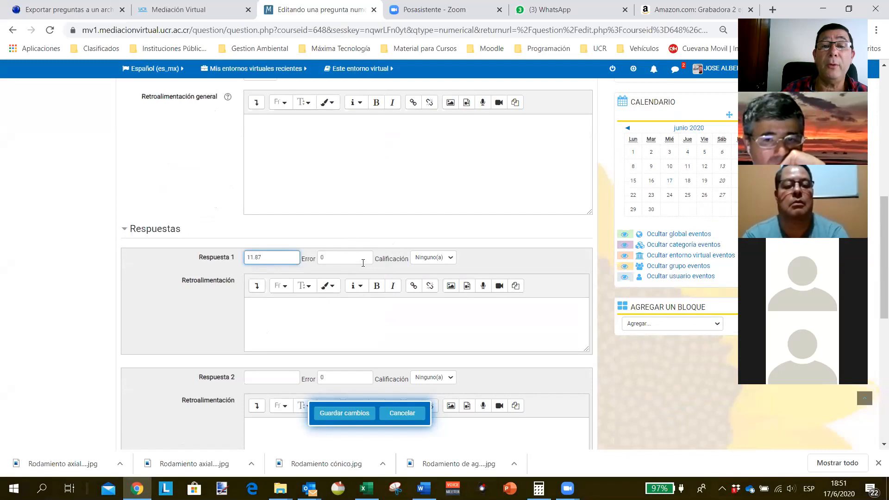
{"action": "left_click", "coordinate": [453, 261]}
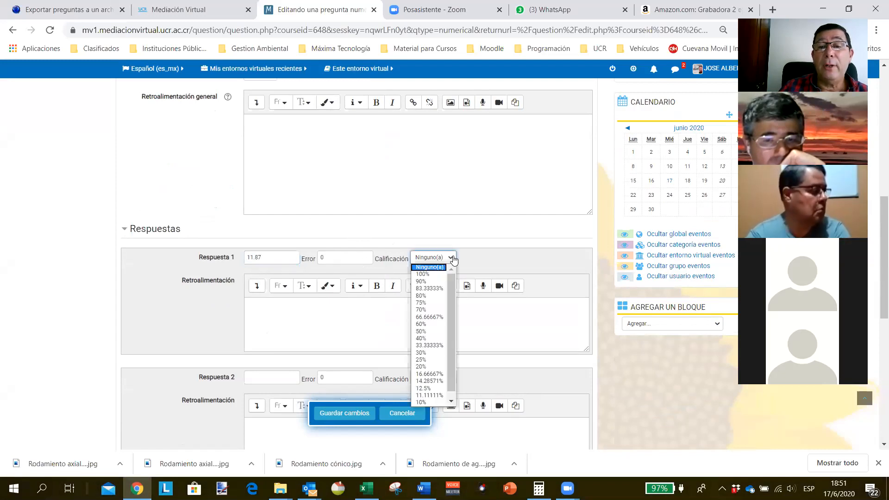
{"action": "left_click", "coordinate": [444, 274]}
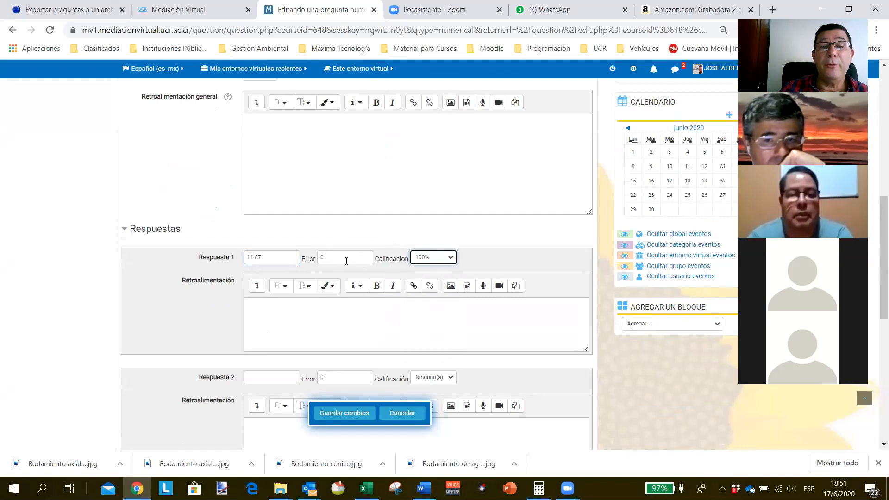
{"action": "left_click", "coordinate": [325, 257]}
{"action": "double_click", "coordinate": [325, 256]}
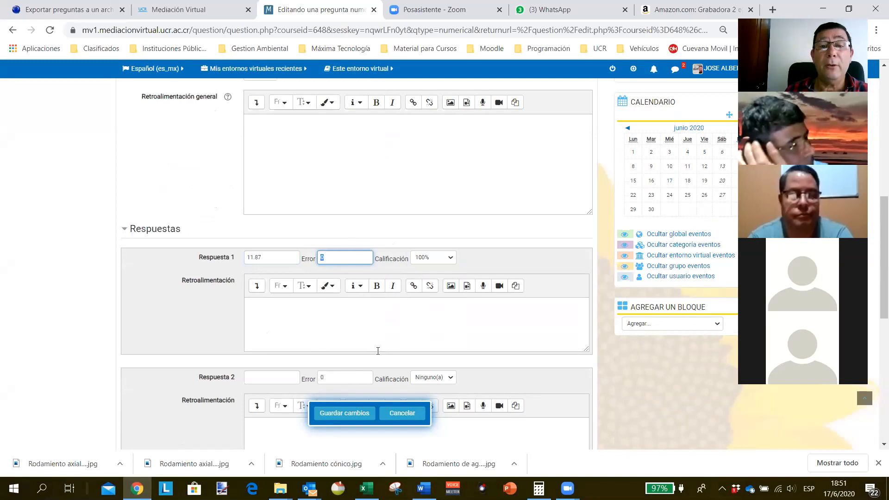
{"action": "type", "text": "1"}
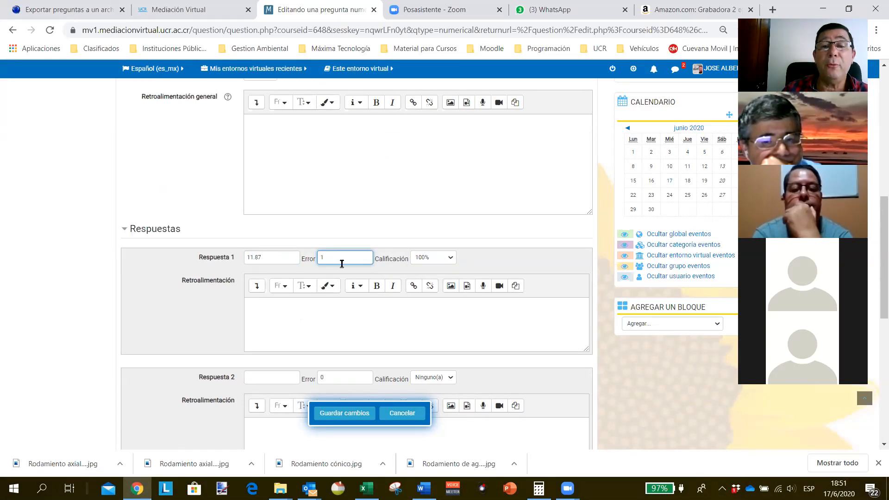
Save the numerical question's changes and continue editing it.
{"action": "scroll", "coordinate": [360, 310], "scroll_direction": "down", "scroll_amount": 2}
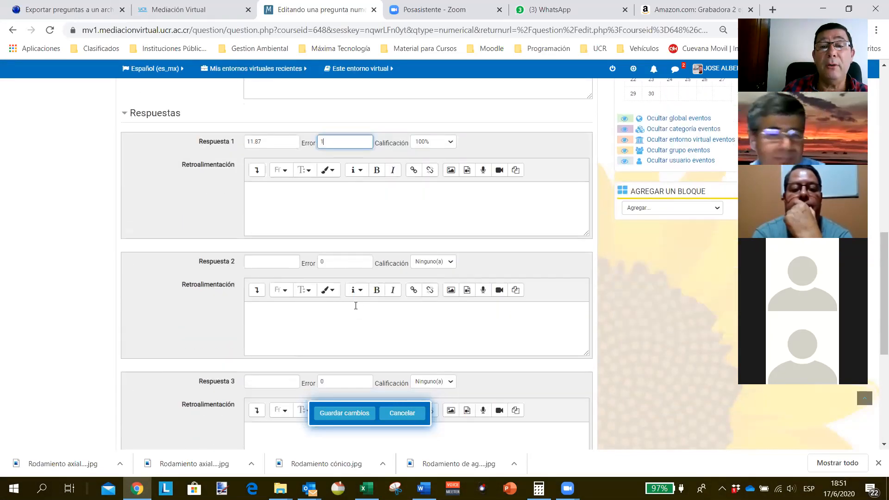
{"action": "scroll", "coordinate": [328, 281], "scroll_direction": "down", "scroll_amount": 2}
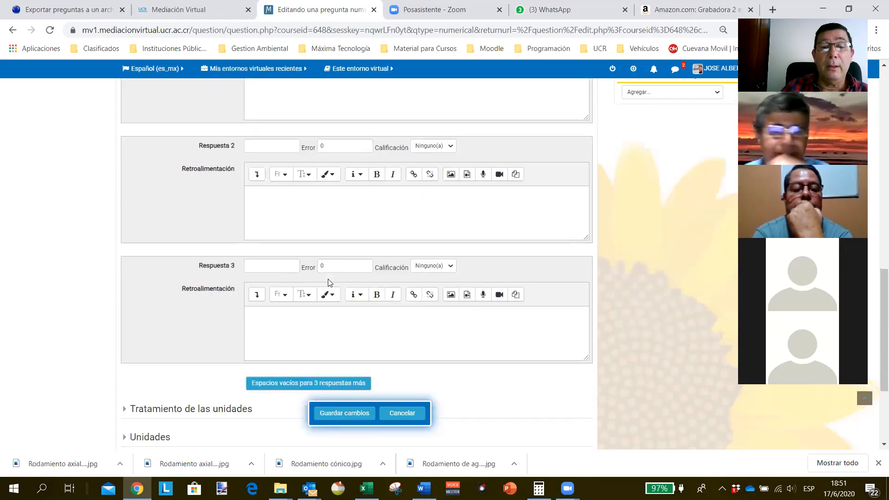
{"action": "scroll", "coordinate": [329, 282], "scroll_direction": "down", "scroll_amount": 1}
{"action": "scroll", "coordinate": [329, 278], "scroll_direction": "down", "scroll_amount": 2}
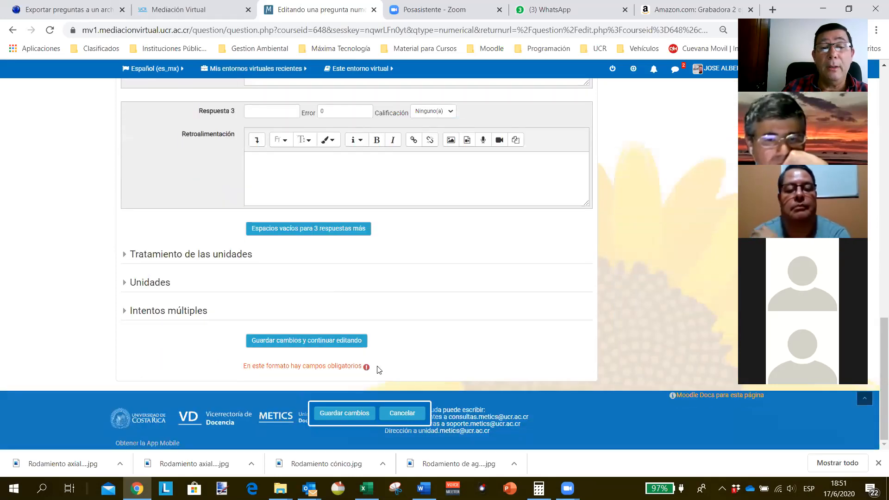
{"action": "left_click", "coordinate": [309, 345]}
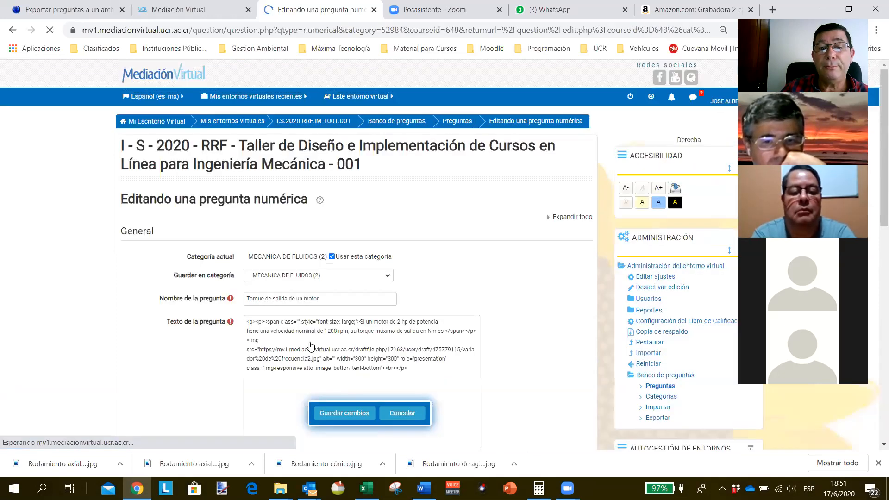
Examine the saved question's text, motor image, default mark and answer settings.
{"action": "scroll", "coordinate": [350, 321], "scroll_direction": "down", "scroll_amount": 3}
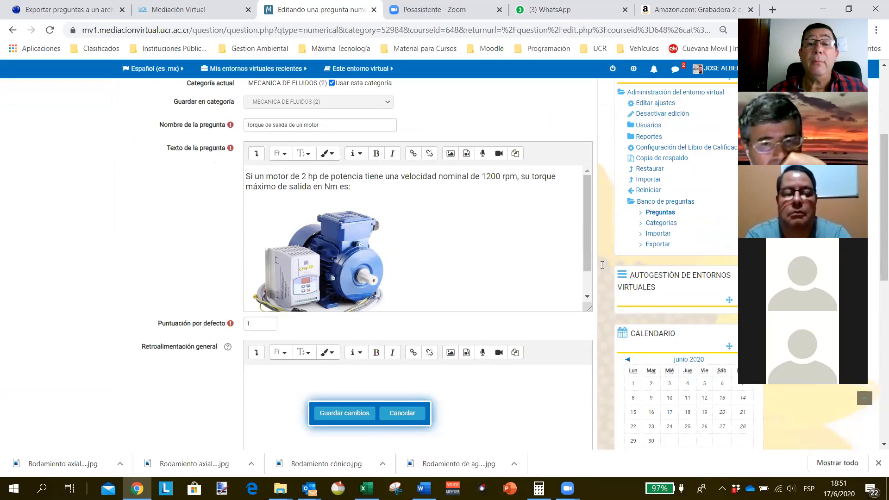
{"action": "scroll", "coordinate": [397, 234], "scroll_direction": "down", "scroll_amount": 1}
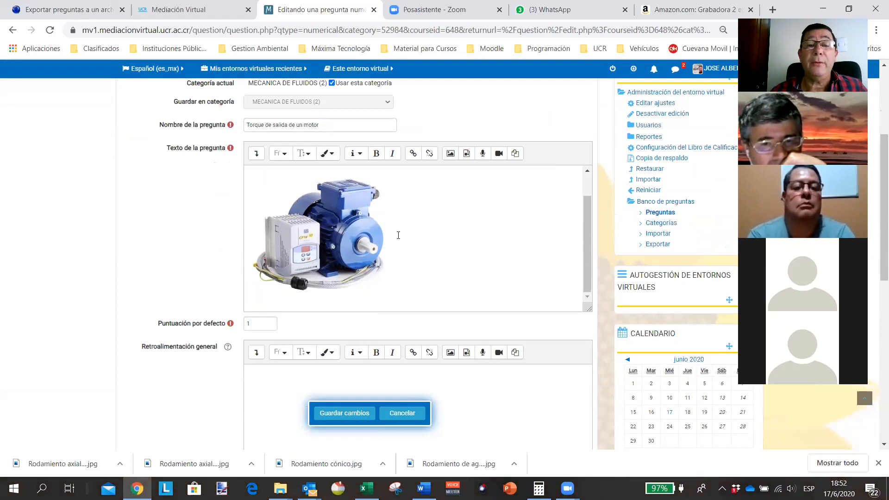
{"action": "scroll", "coordinate": [398, 236], "scroll_direction": "up", "scroll_amount": 1}
{"action": "scroll", "coordinate": [530, 235], "scroll_direction": "up", "scroll_amount": 1}
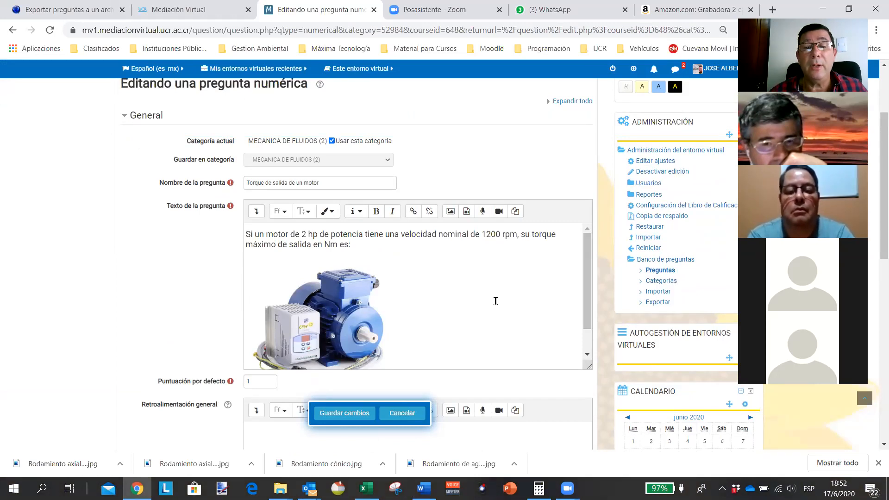
{"action": "scroll", "coordinate": [527, 285], "scroll_direction": "down", "scroll_amount": 5}
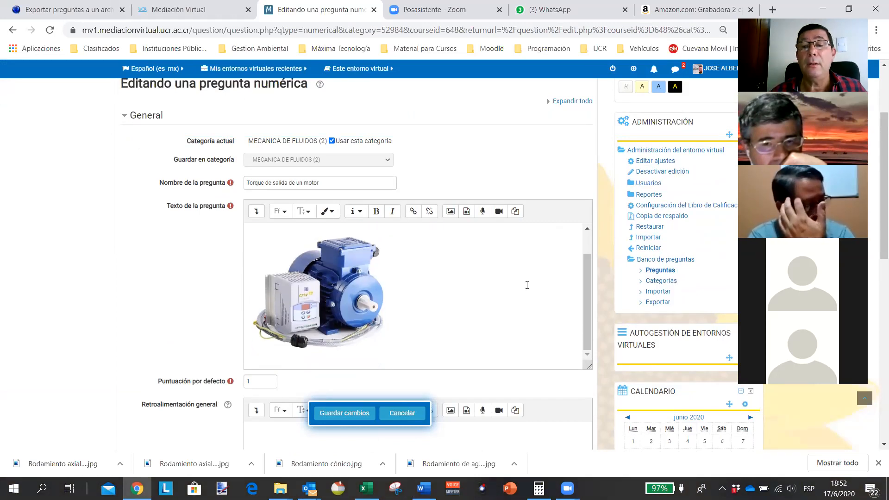
{"action": "scroll", "coordinate": [475, 314], "scroll_direction": "down", "scroll_amount": 1}
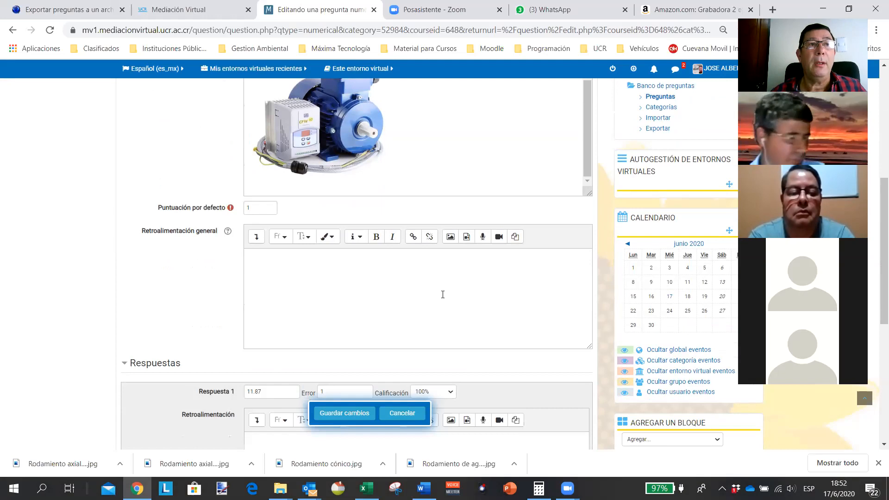
{"action": "scroll", "coordinate": [431, 207], "scroll_direction": "up", "scroll_amount": 5}
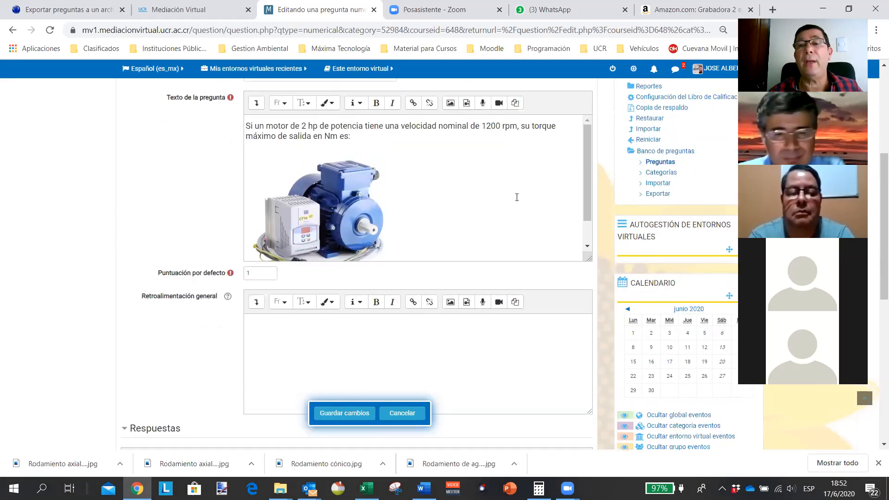
{"action": "left_click_drag", "start_coordinate": [587, 189], "coordinate": [588, 178]}
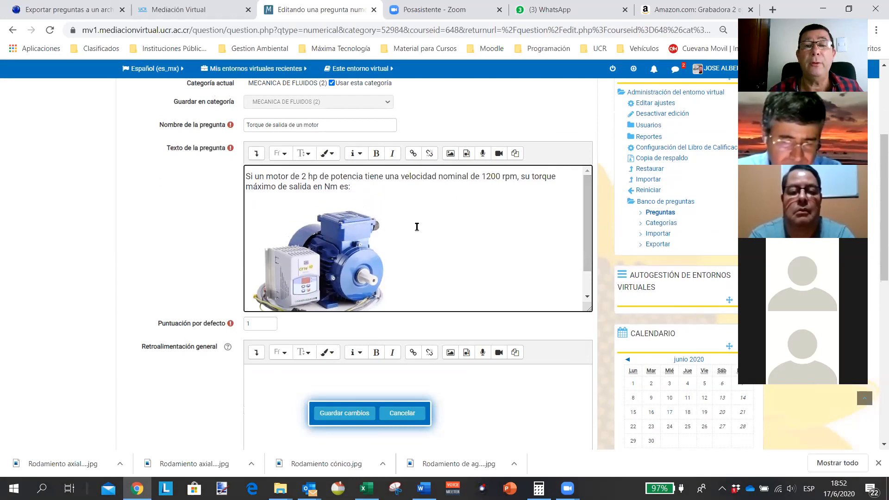
{"action": "left_click", "coordinate": [587, 288]}
{"action": "left_click_drag", "start_coordinate": [588, 290], "coordinate": [584, 241]}
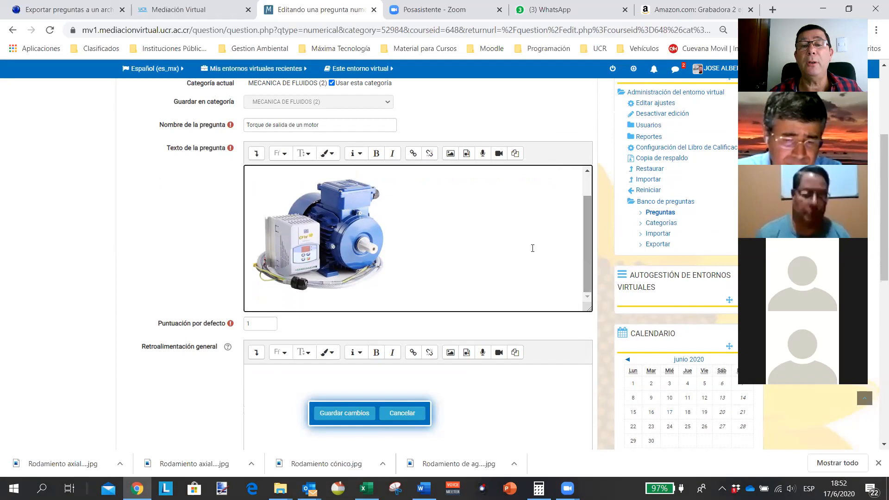
{"action": "scroll", "coordinate": [462, 235], "scroll_direction": "down", "scroll_amount": 2}
{"action": "scroll", "coordinate": [431, 210], "scroll_direction": "up", "scroll_amount": 3}
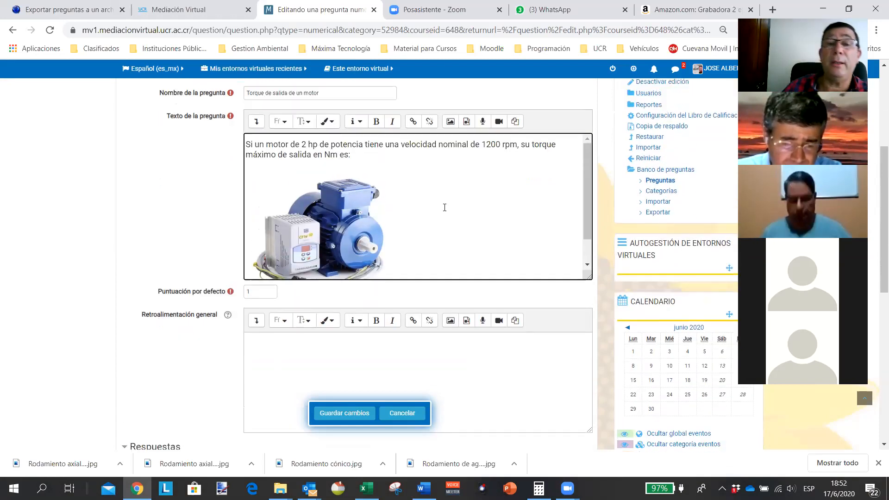
{"action": "scroll", "coordinate": [444, 207], "scroll_direction": "up", "scroll_amount": 1}
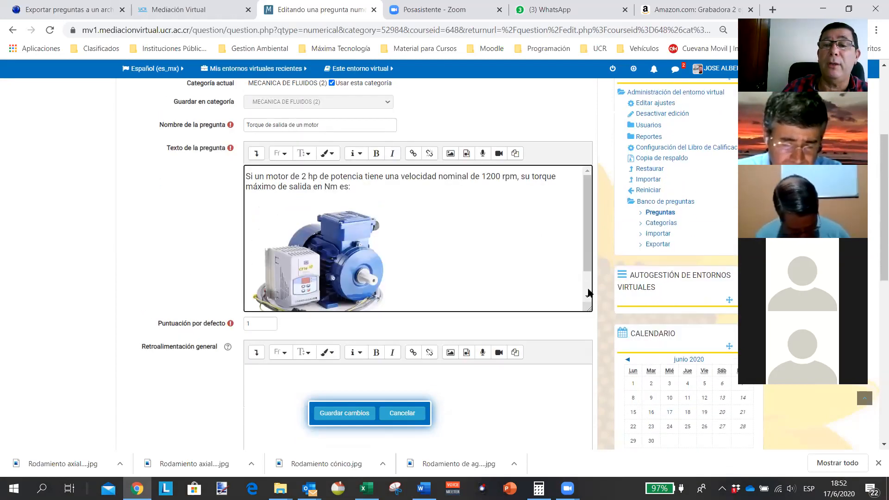
{"action": "scroll", "coordinate": [356, 257], "scroll_direction": "down", "scroll_amount": 2}
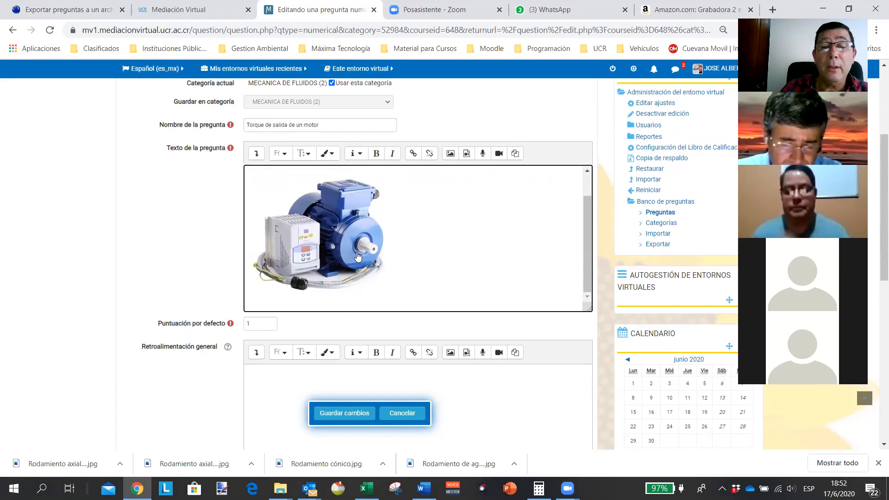
Open the preview of the torque question and fill in the correct response automatically.
{"action": "scroll", "coordinate": [355, 274], "scroll_direction": "down", "scroll_amount": 5}
{"action": "scroll", "coordinate": [357, 281], "scroll_direction": "down", "scroll_amount": 5}
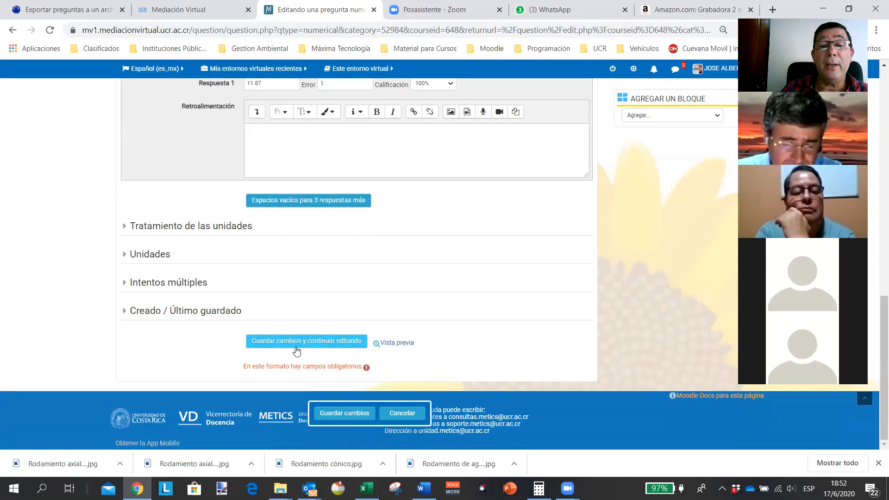
{"action": "left_click", "coordinate": [396, 343]}
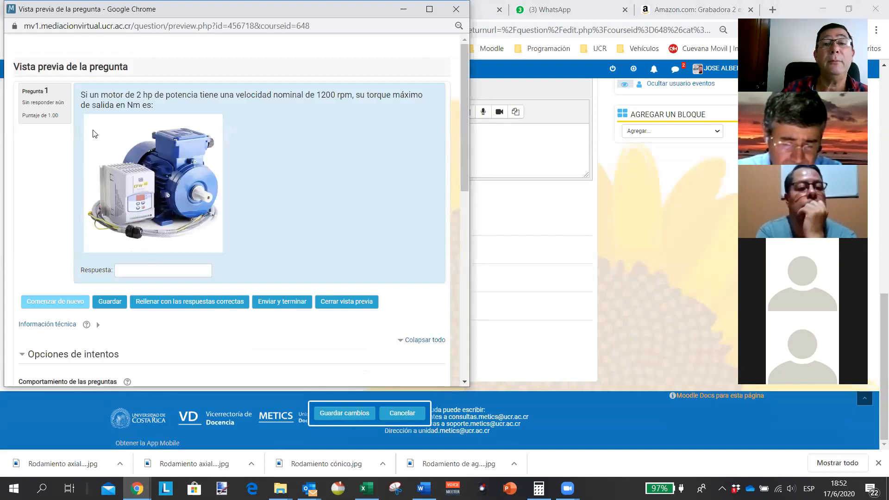
{"action": "left_click", "coordinate": [142, 272]}
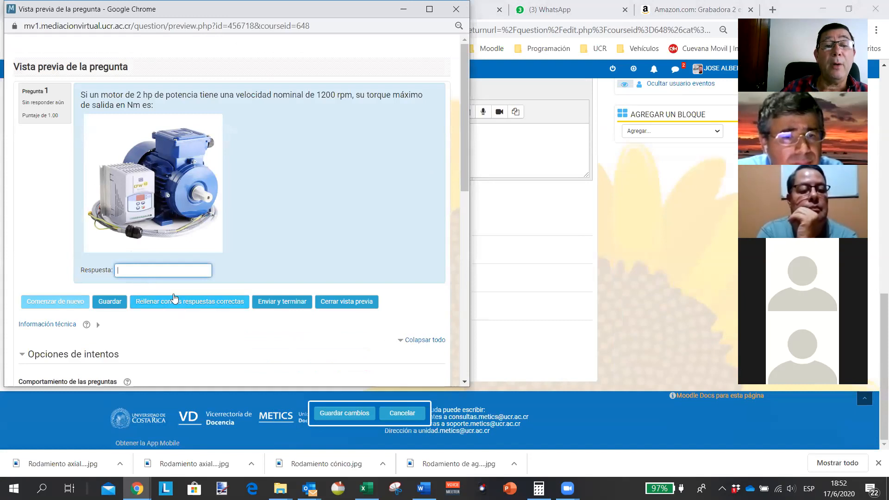
{"action": "left_click", "coordinate": [206, 305]}
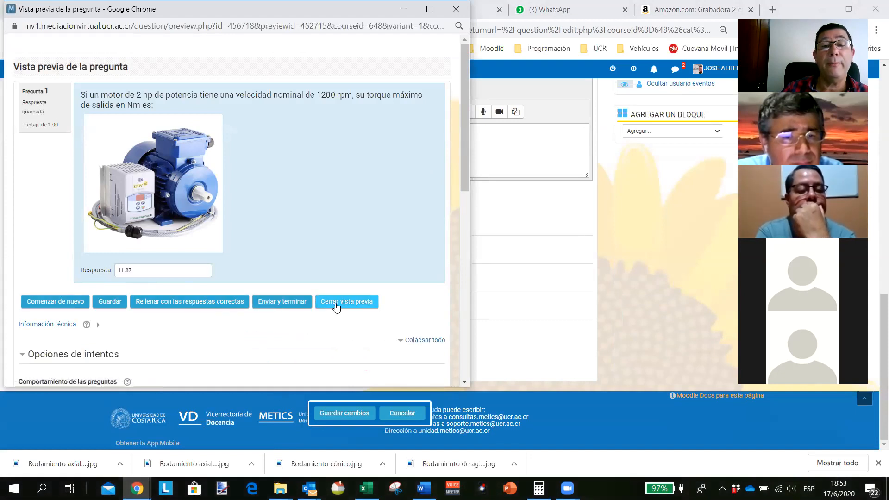
Replace the response in the preview with 8, then submit and finish the attempt.
{"action": "double_click", "coordinate": [156, 273]}
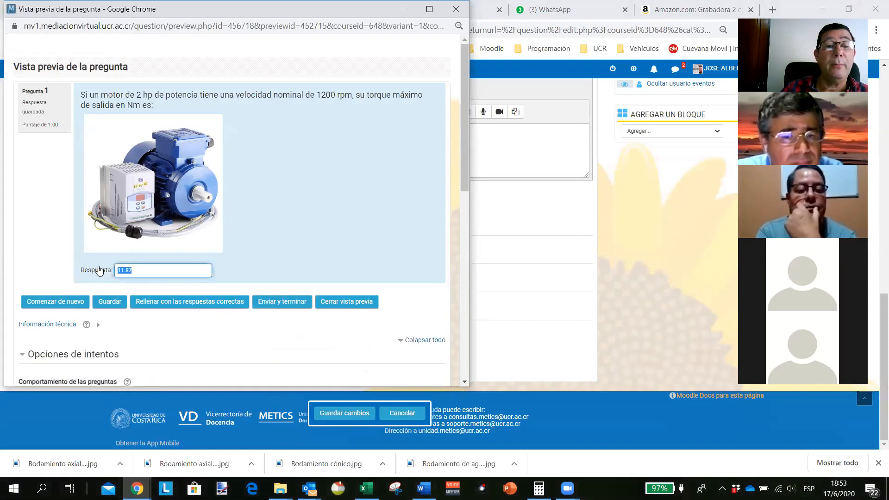
{"action": "key", "text": "BackSpace"}
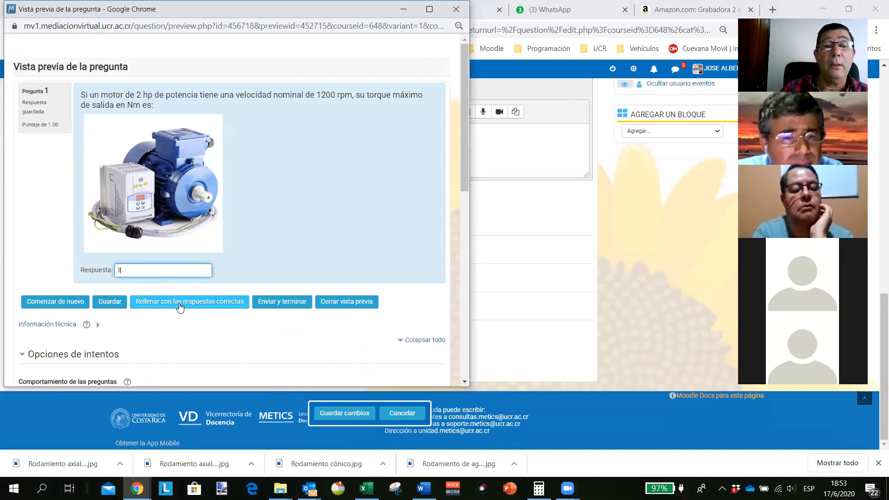
{"action": "left_click", "coordinate": [265, 304]}
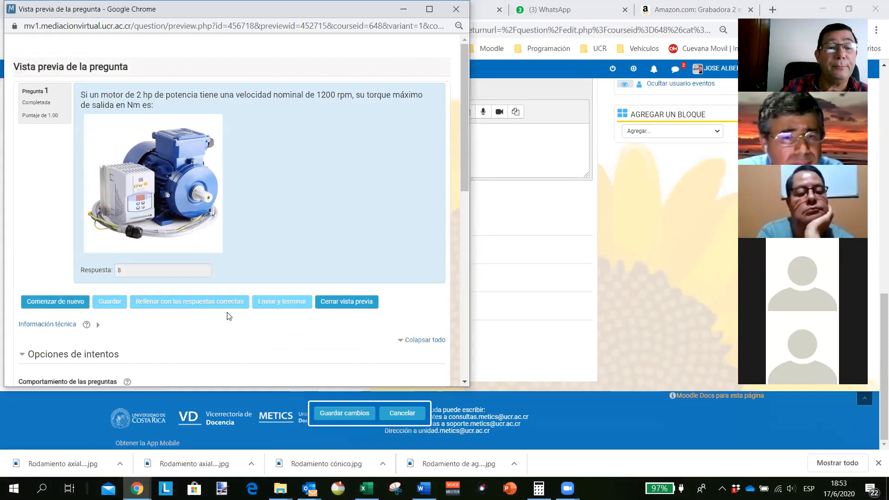
{"action": "scroll", "coordinate": [218, 292], "scroll_direction": "down", "scroll_amount": 3}
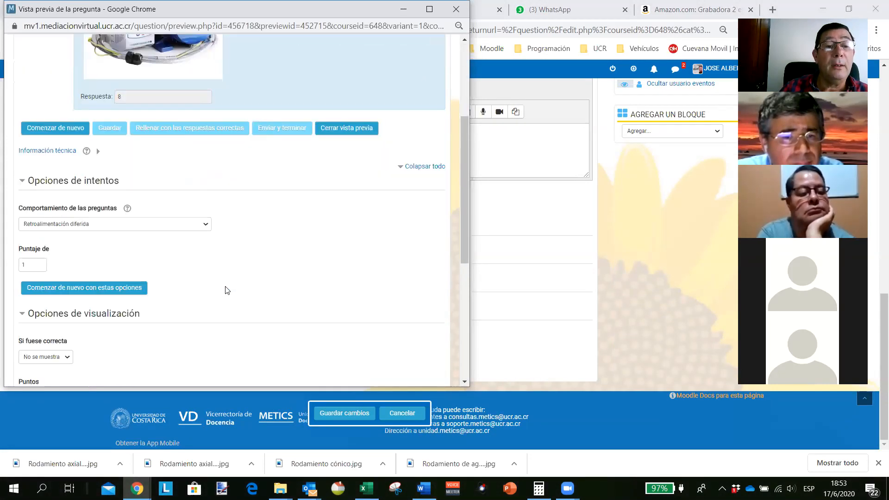
Review the preview's attempt and display options and the submitted response, and close the question preview.
{"action": "scroll", "coordinate": [229, 290], "scroll_direction": "down", "scroll_amount": 3}
{"action": "scroll", "coordinate": [238, 290], "scroll_direction": "down", "scroll_amount": 2}
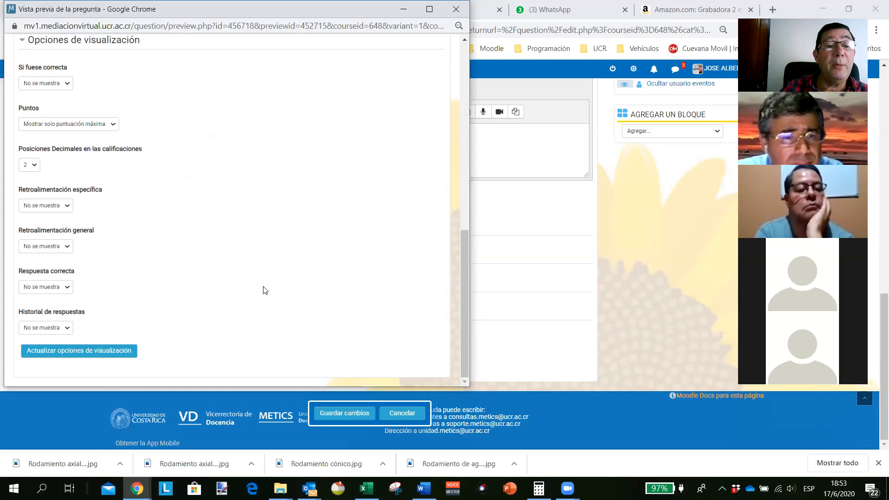
{"action": "scroll", "coordinate": [264, 285], "scroll_direction": "up", "scroll_amount": 6}
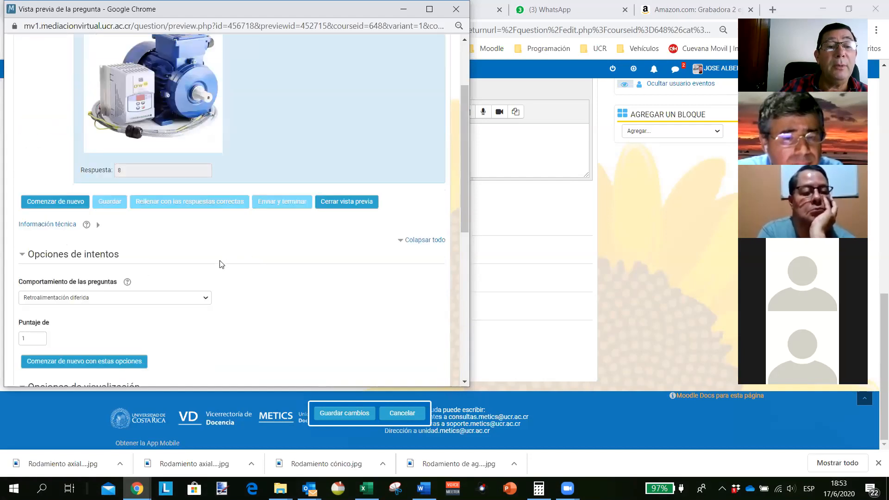
{"action": "scroll", "coordinate": [221, 264], "scroll_direction": "up", "scroll_amount": 2}
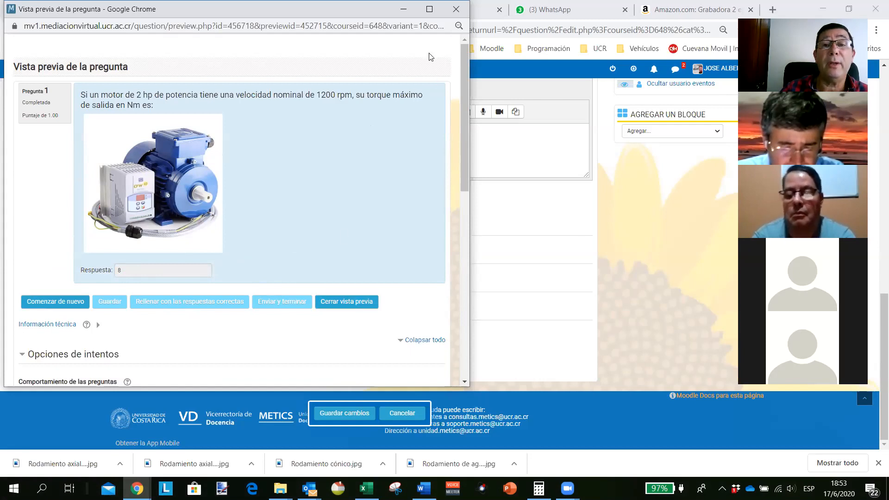
{"action": "left_click_drag", "start_coordinate": [364, 16], "coordinate": [384, 53]}
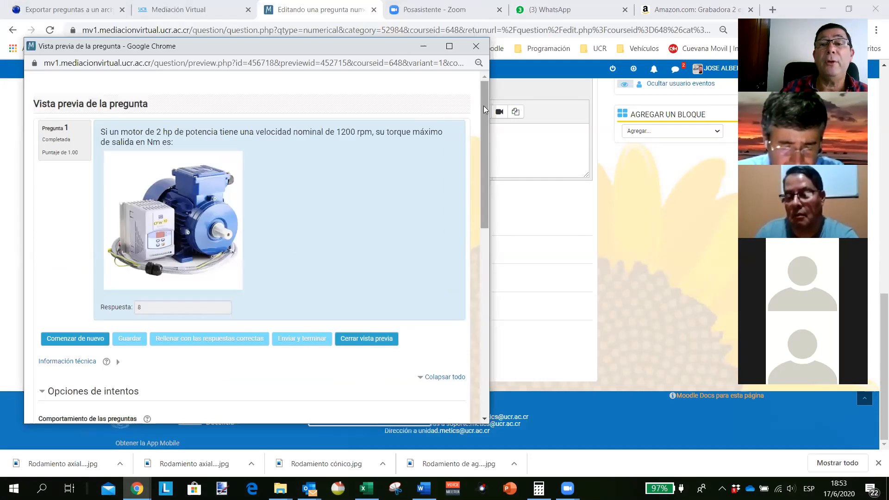
{"action": "left_click", "coordinate": [366, 339]}
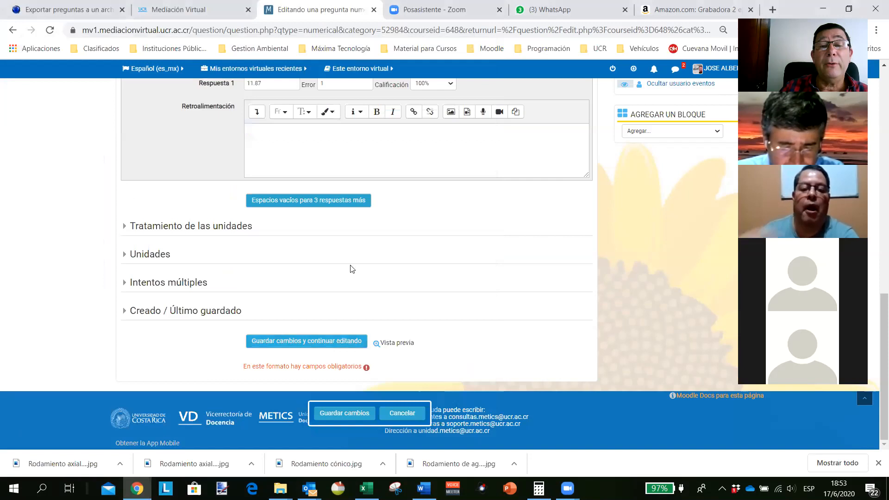
Save the numerical question's changes and return to the question bank.
{"action": "scroll", "coordinate": [345, 282], "scroll_direction": "up", "scroll_amount": 1}
{"action": "scroll", "coordinate": [305, 294], "scroll_direction": "up", "scroll_amount": 1}
{"action": "scroll", "coordinate": [319, 352], "scroll_direction": "down", "scroll_amount": 2}
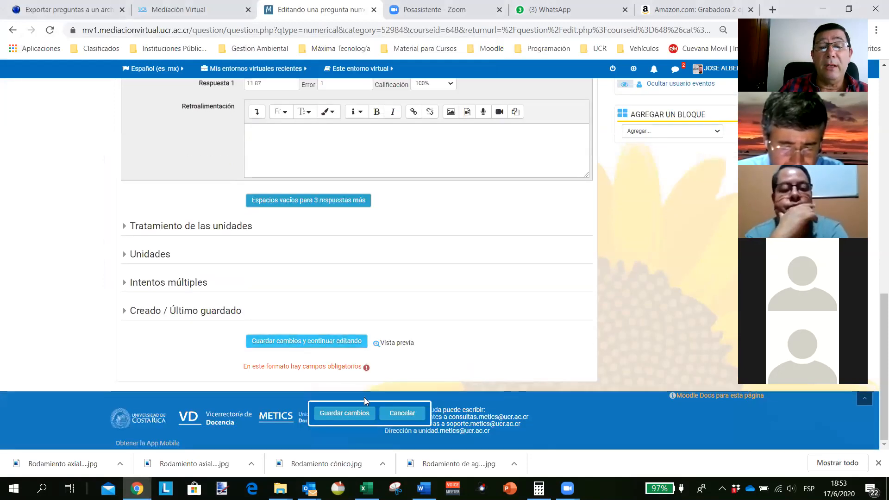
{"action": "left_click", "coordinate": [344, 414]}
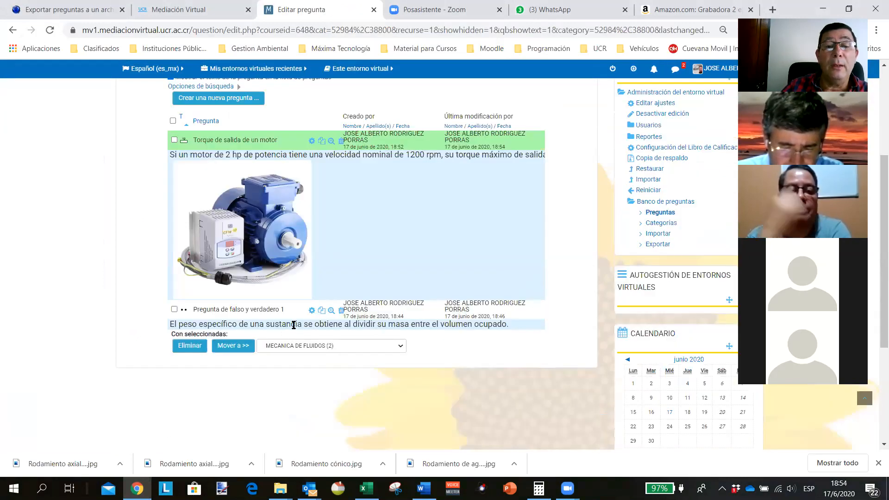
Select "Torque de salida de un motor" in the question list to view the categories it can be moved to, and clear the selection.
{"action": "scroll", "coordinate": [296, 324], "scroll_direction": "up", "scroll_amount": 4}
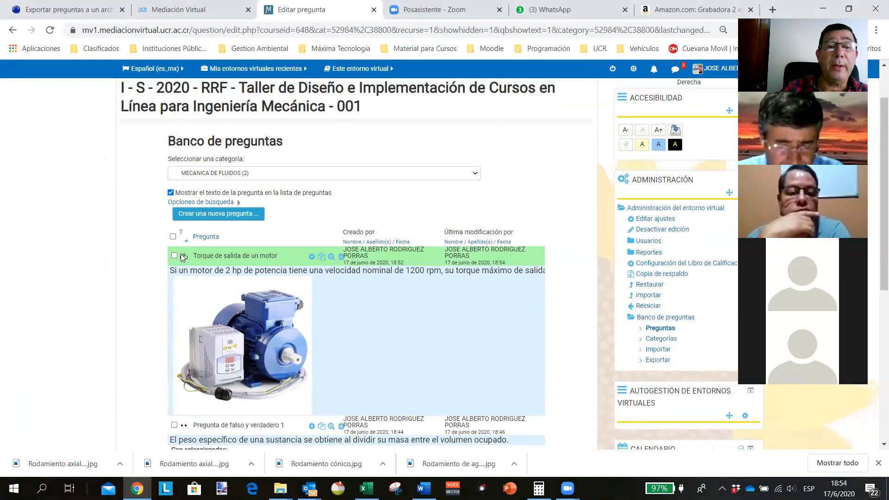
{"action": "scroll", "coordinate": [189, 275], "scroll_direction": "down", "scroll_amount": 3}
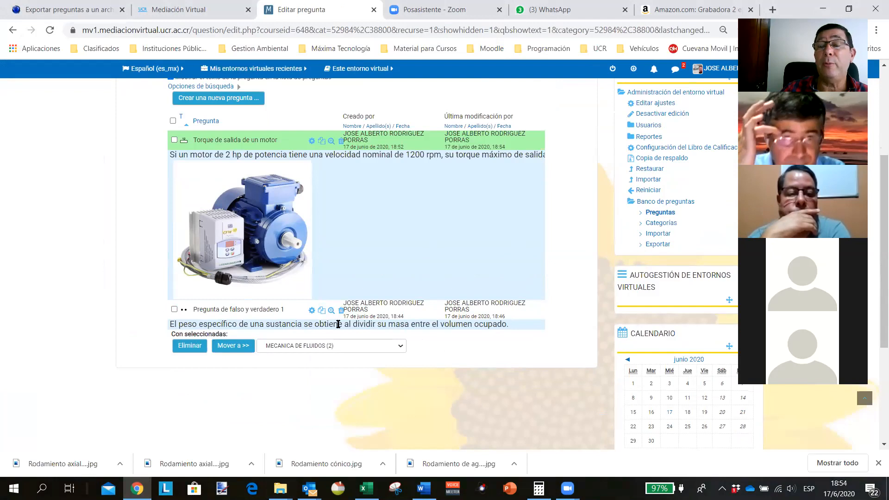
{"action": "scroll", "coordinate": [339, 323], "scroll_direction": "up", "scroll_amount": 3}
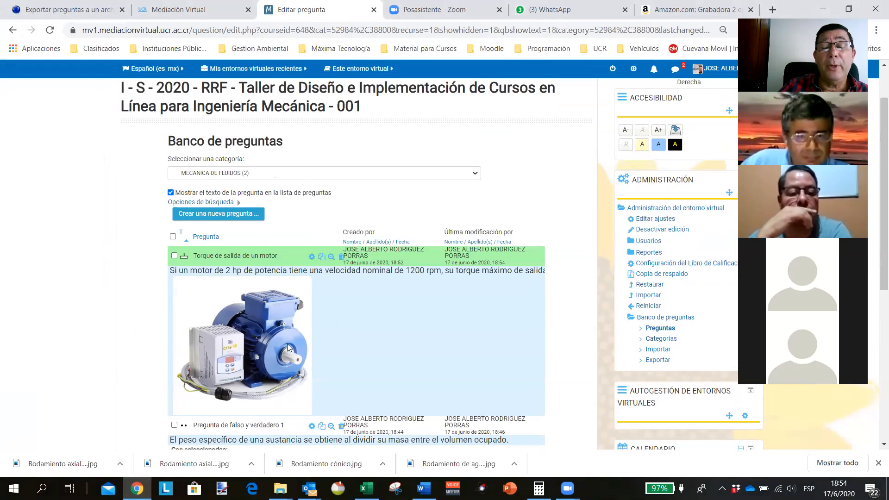
{"action": "scroll", "coordinate": [284, 345], "scroll_direction": "down", "scroll_amount": 1}
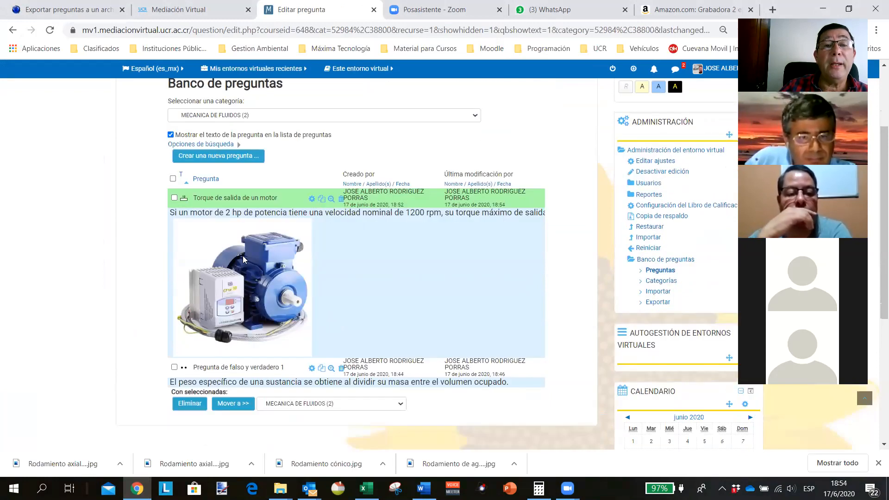
{"action": "scroll", "coordinate": [243, 256], "scroll_direction": "up", "scroll_amount": 1}
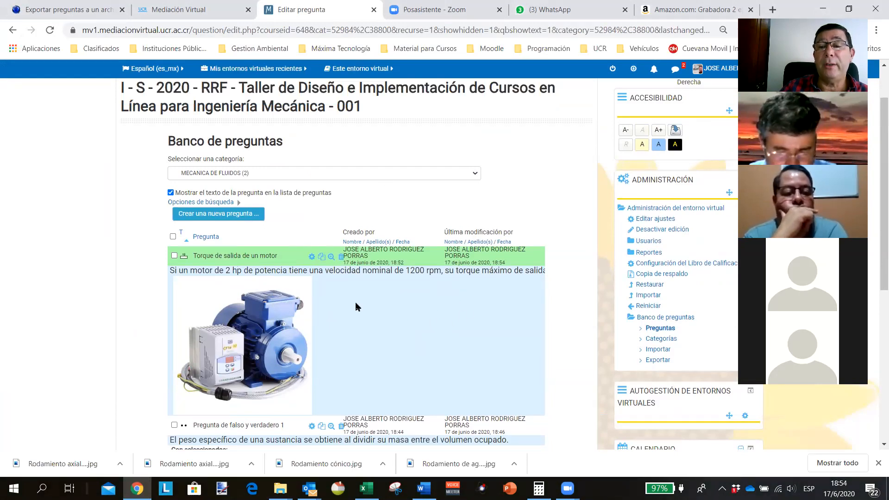
{"action": "left_click", "coordinate": [174, 256]}
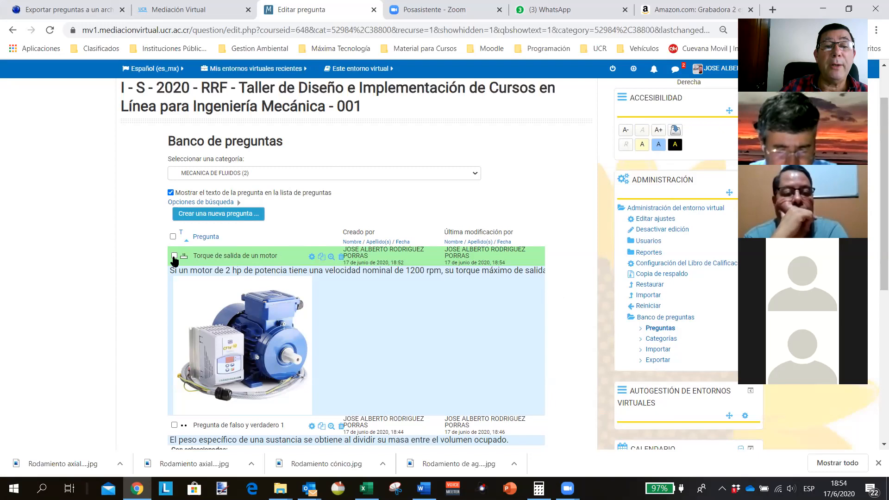
{"action": "scroll", "coordinate": [234, 321], "scroll_direction": "down", "scroll_amount": 4}
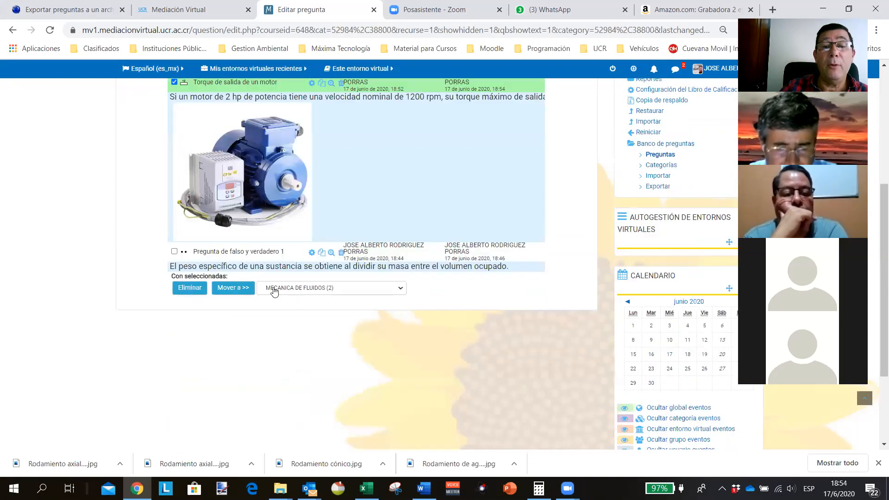
{"action": "left_click", "coordinate": [402, 290]}
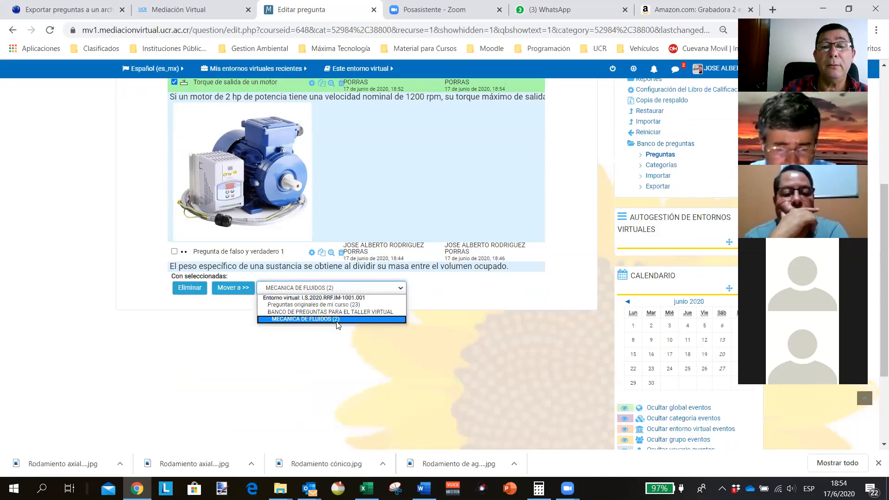
{"action": "left_click", "coordinate": [346, 366]}
{"action": "scroll", "coordinate": [216, 299], "scroll_direction": "up", "scroll_amount": 5}
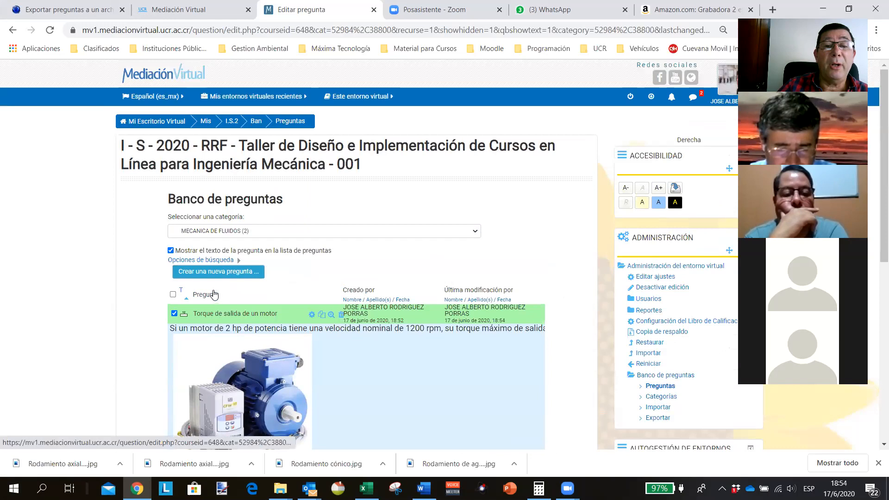
{"action": "left_click", "coordinate": [174, 313]}
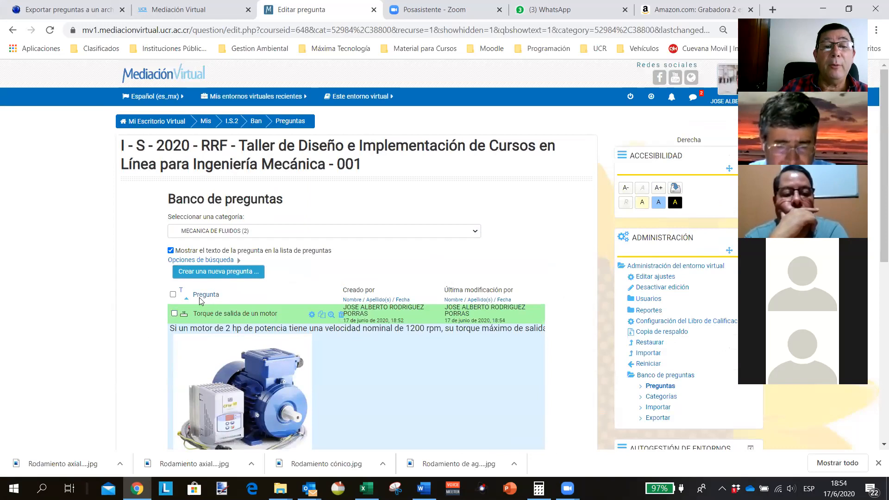
Start creating a new question in MECANICA DE FLUIDOS and browse the available question types.
{"action": "left_click", "coordinate": [216, 273]}
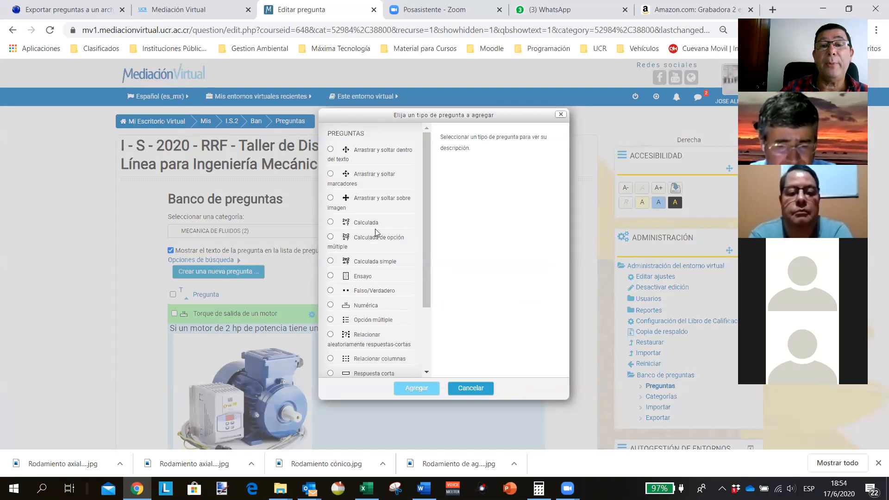
{"action": "left_click_drag", "start_coordinate": [429, 255], "coordinate": [426, 300]}
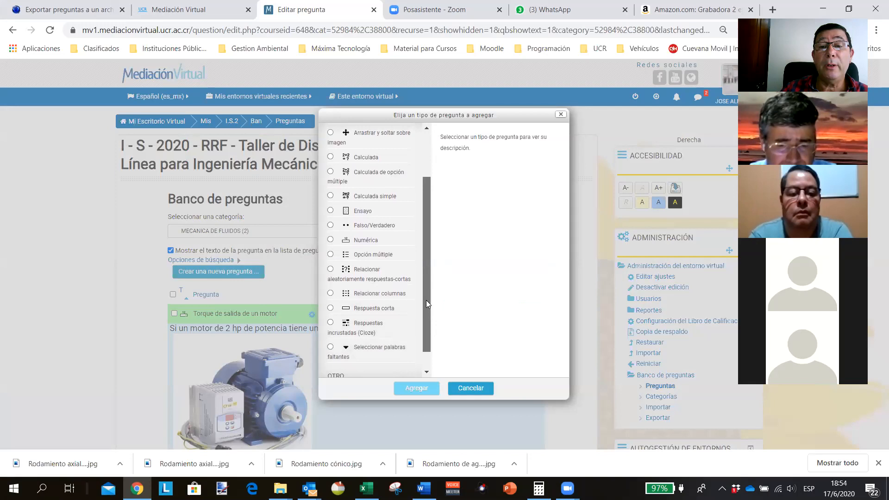
Add a new multiple-choice question (Opción múltiple) to the question bank's MECANICA DE FLUIDOS category.
{"action": "left_click", "coordinate": [370, 256]}
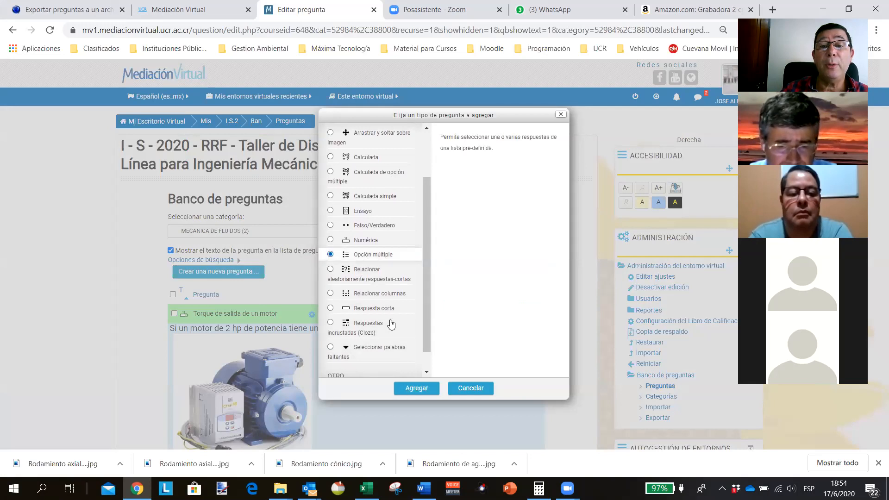
{"action": "left_click", "coordinate": [416, 391]}
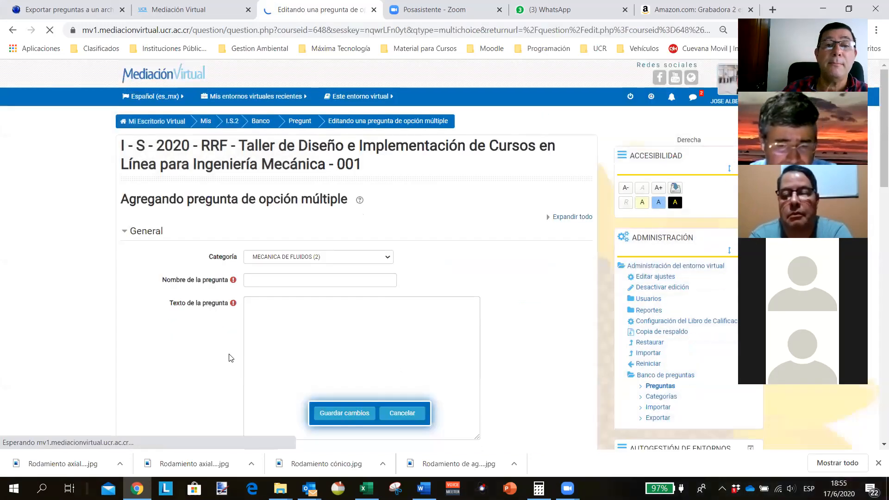
Name the new question "Pregunta de opción múltiple #1".
{"action": "scroll", "coordinate": [275, 303], "scroll_direction": "down", "scroll_amount": 2}
{"action": "left_click", "coordinate": [273, 170]}
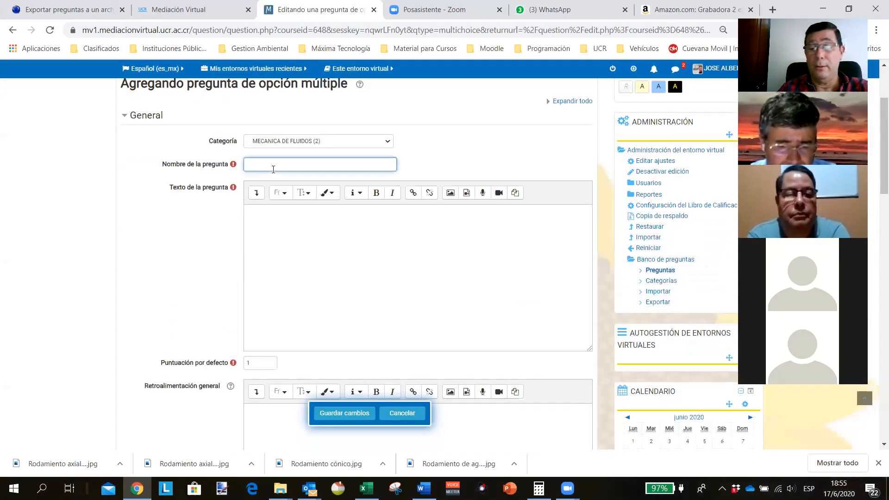
{"action": "type", "text": "Pregunta de"}
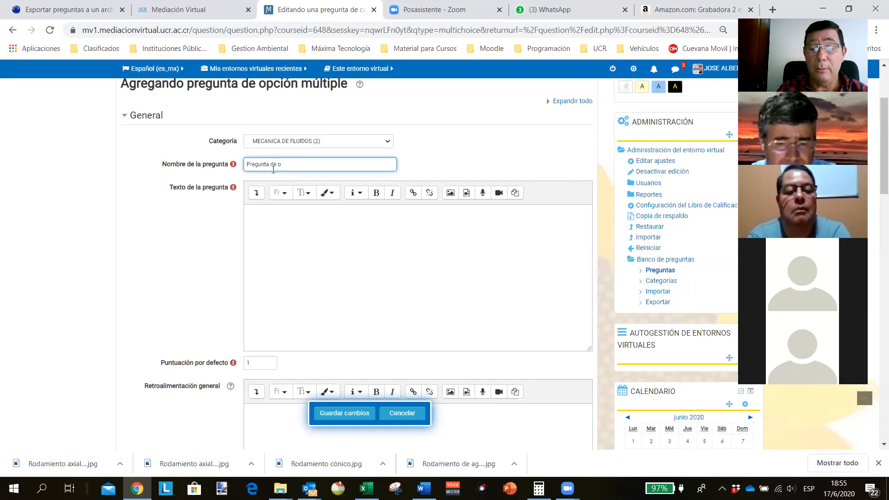
{"action": "type", "text": "opción"}
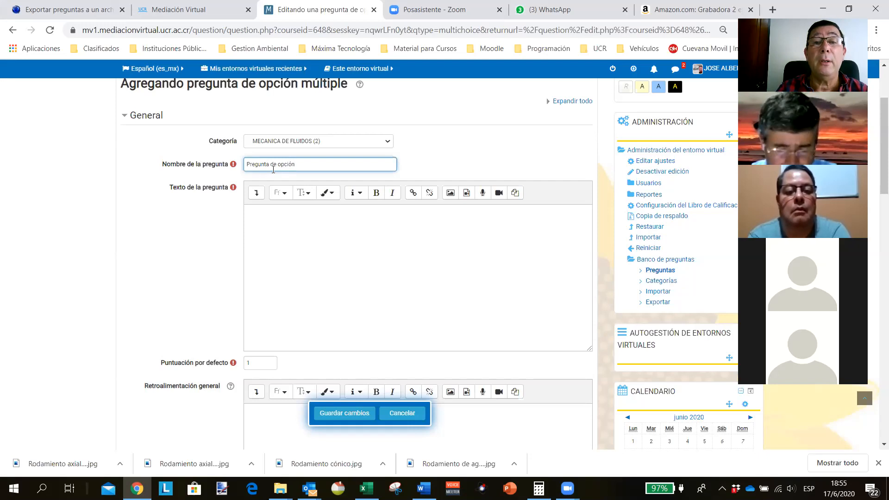
{"action": "type", "text": " multiple"}
{"action": "type", "text": " 1"}
{"action": "key", "text": "BackSpace"}
{"action": "key", "text": "BackSpace"}
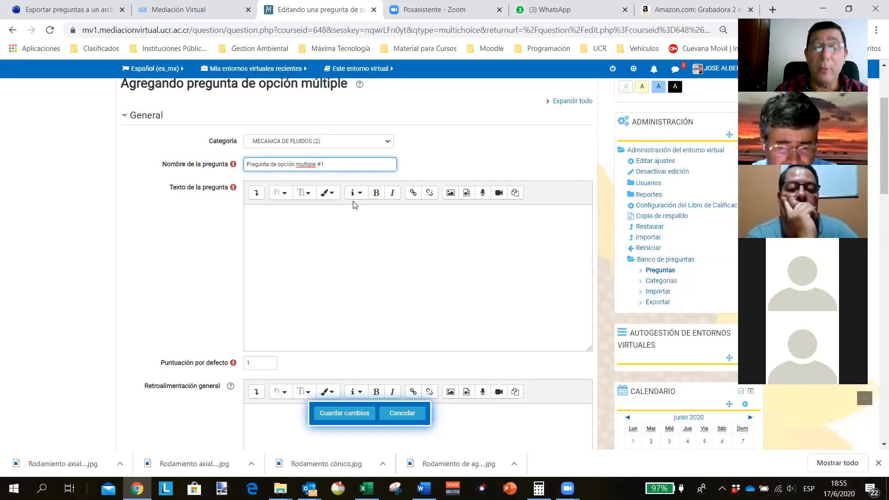
{"action": "key", "text": "Delete"}
{"action": "type", "text": "ú"}
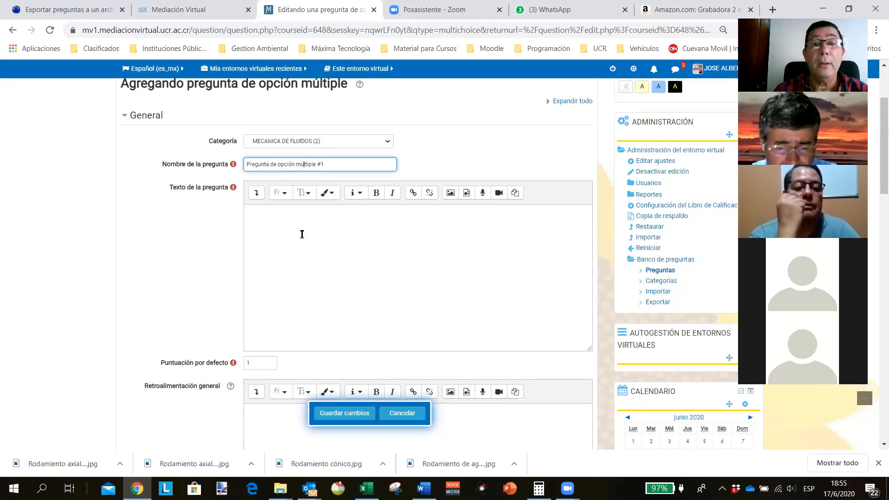
Set the question to allow several answers with the option "Se permiten varias respuestas".
{"action": "scroll", "coordinate": [302, 234], "scroll_direction": "down", "scroll_amount": 5}
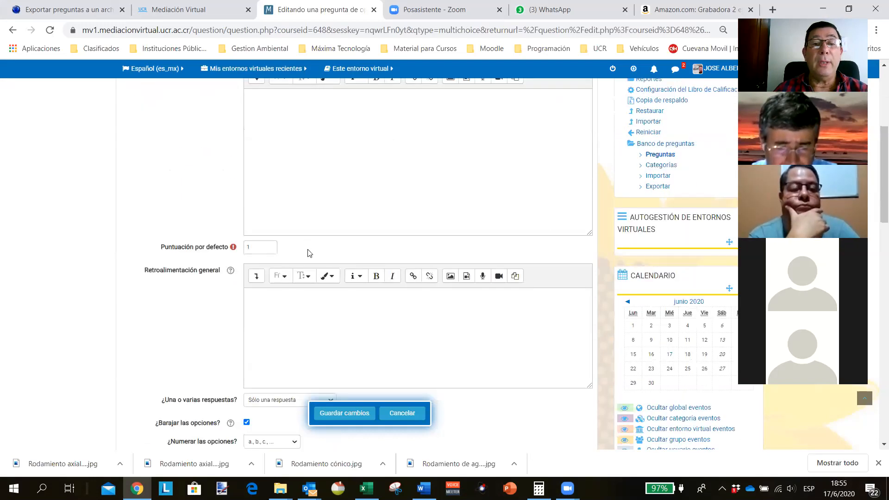
{"action": "scroll", "coordinate": [309, 249], "scroll_direction": "down", "scroll_amount": 3}
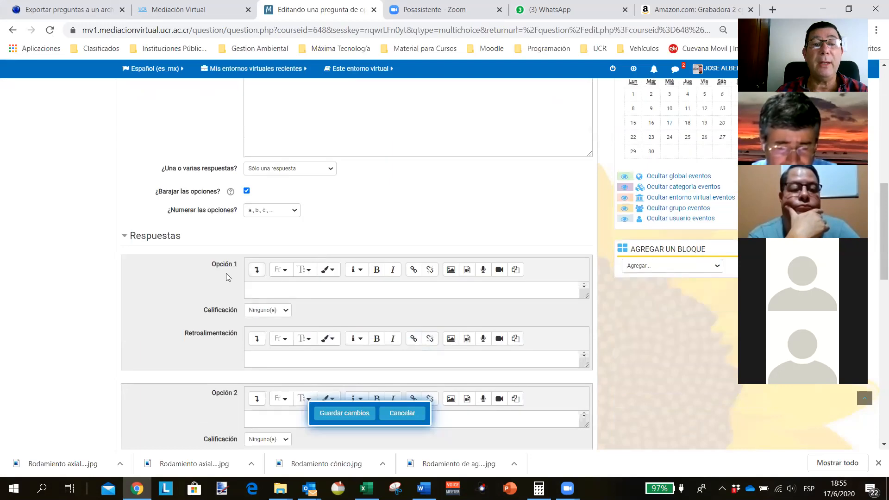
{"action": "scroll", "coordinate": [206, 274], "scroll_direction": "down", "scroll_amount": 1}
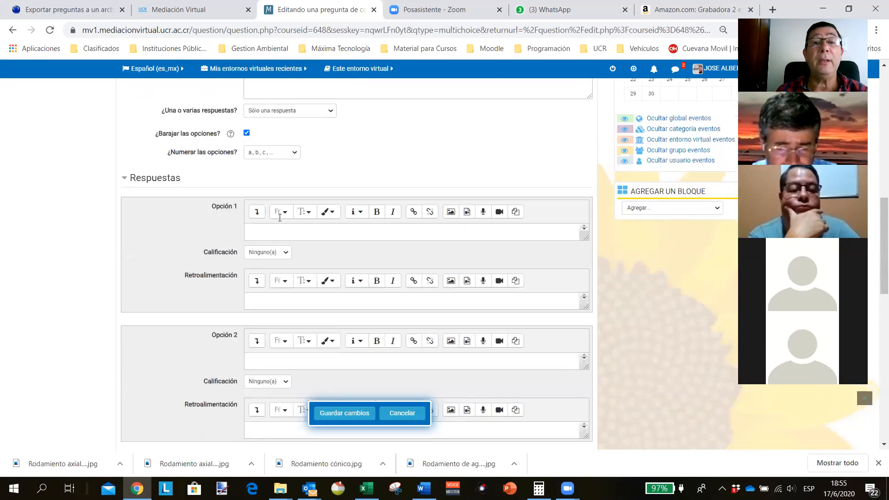
{"action": "scroll", "coordinate": [235, 160], "scroll_direction": "up", "scroll_amount": 3}
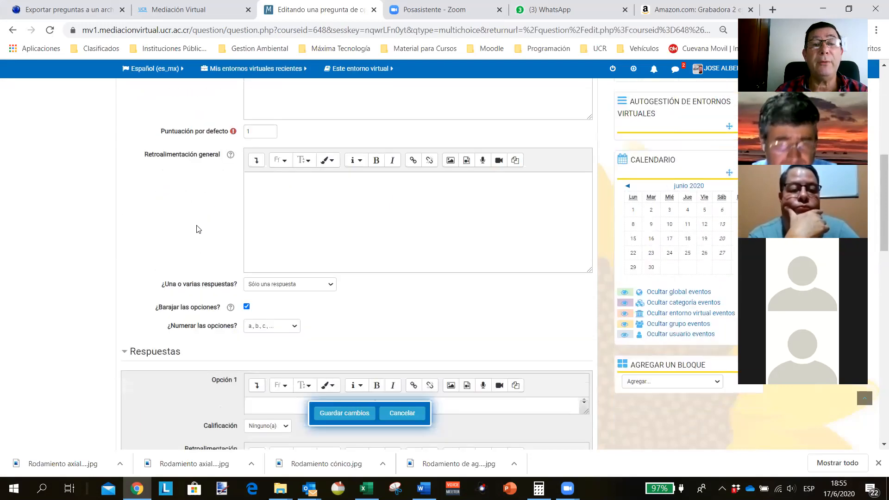
{"action": "left_click", "coordinate": [330, 285]}
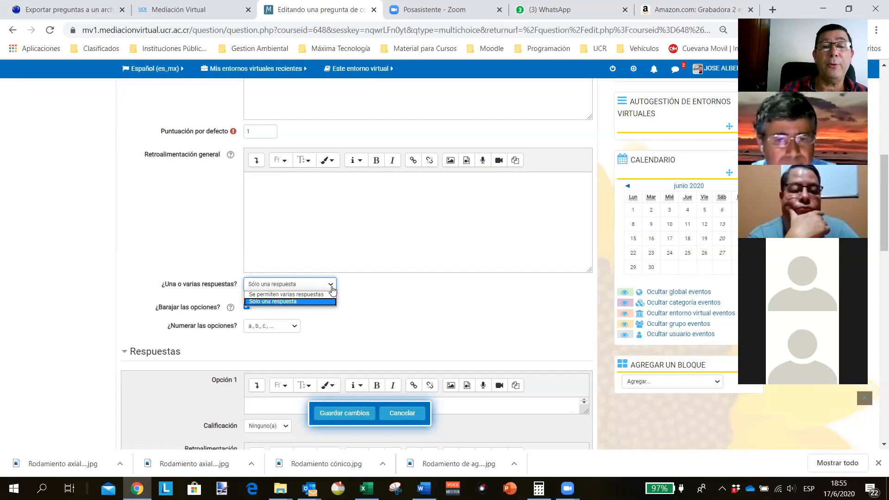
{"action": "left_click", "coordinate": [332, 289]}
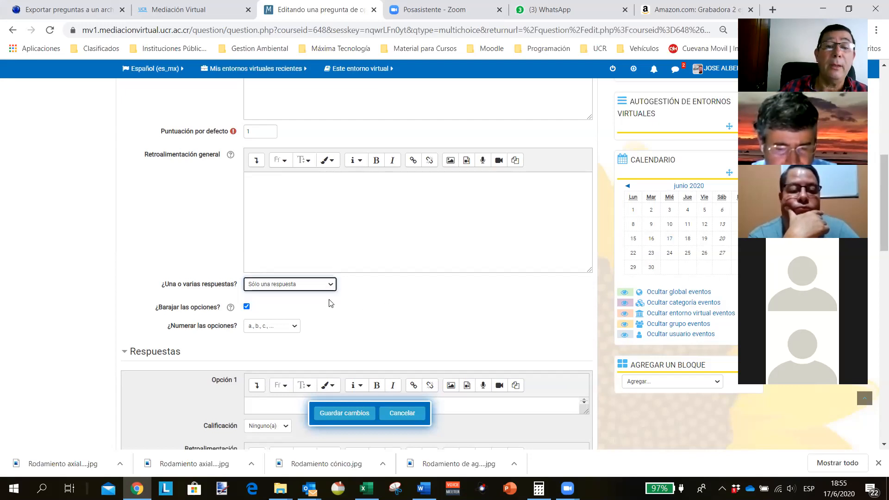
{"action": "left_click", "coordinate": [330, 284]}
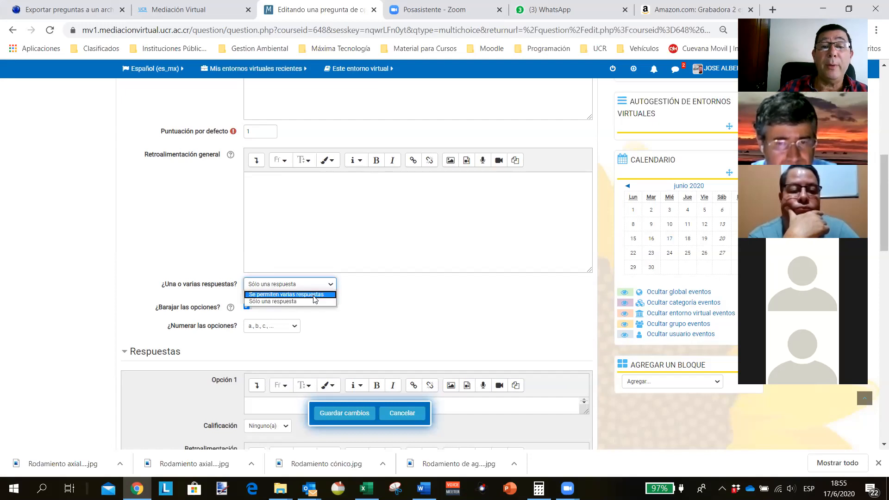
{"action": "left_click", "coordinate": [314, 294]}
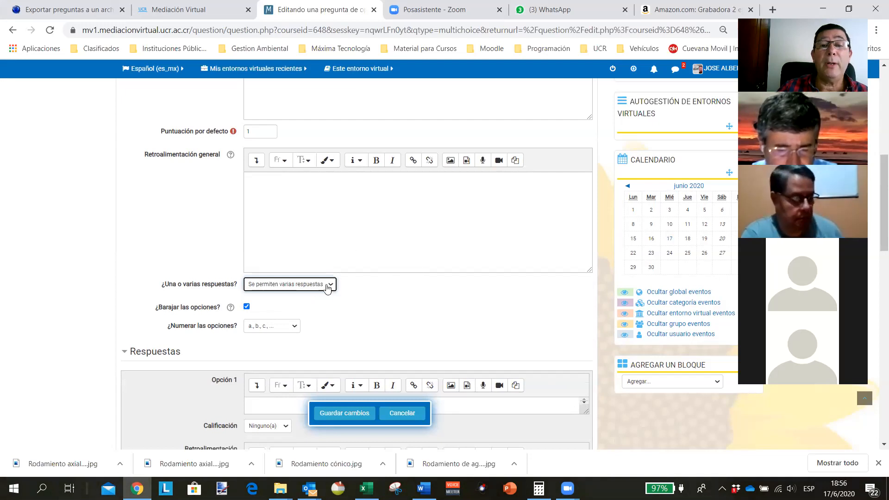
Rename the question as "Rodamientos que soportan carga axial".
{"action": "scroll", "coordinate": [329, 246], "scroll_direction": "up", "scroll_amount": 5}
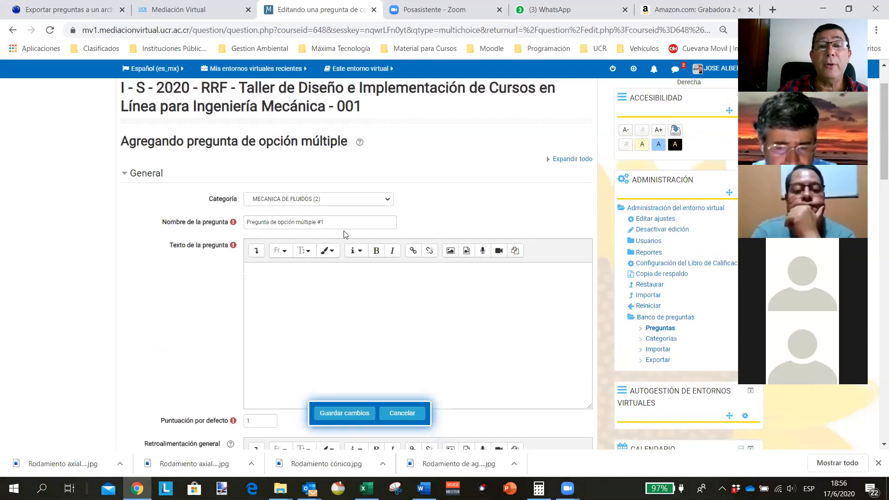
{"action": "left_click_drag", "start_coordinate": [337, 224], "coordinate": [236, 219]}
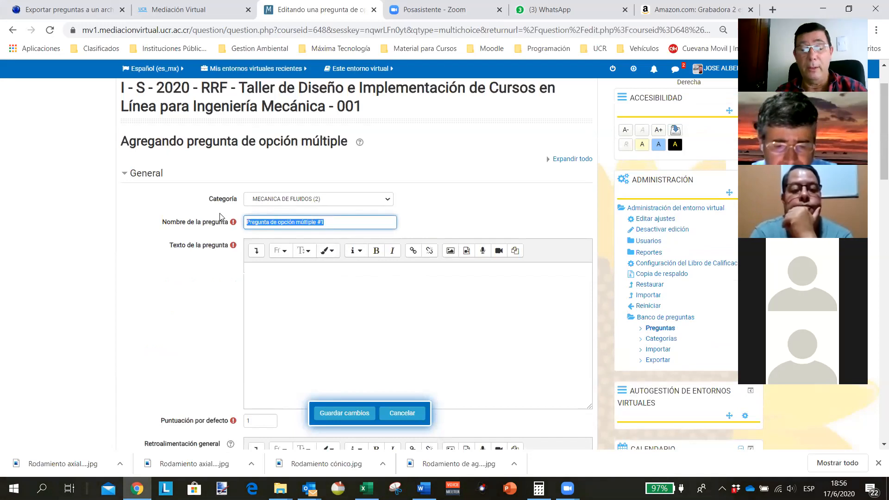
{"action": "type", "text": "Rodamientos que soportan carga"}
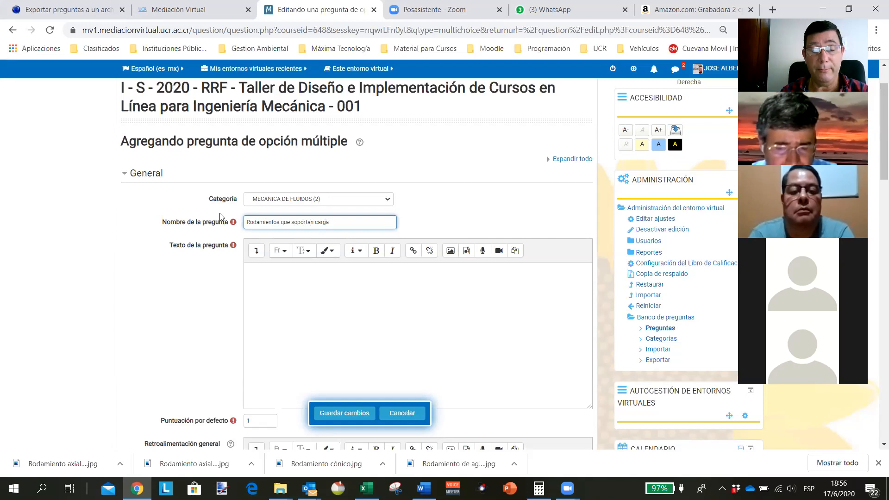
{"action": "type", "text": " axial"}
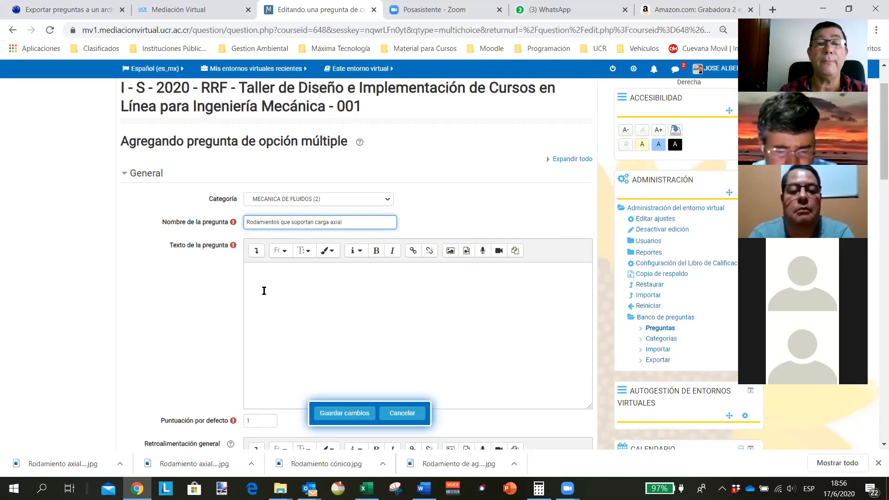
Enter the question text "Marque los nombres de los tipos de rodamiento que soportan carga axial".
{"action": "left_click", "coordinate": [279, 278]}
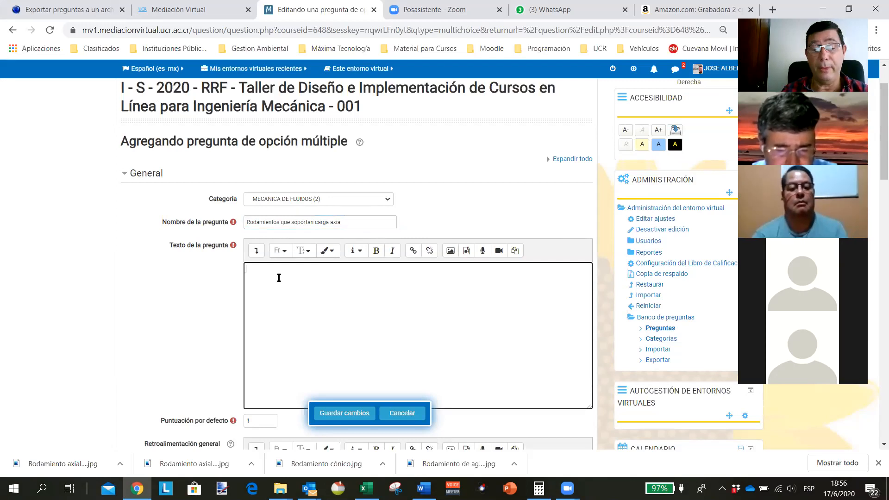
{"action": "type", "text": "Marque"}
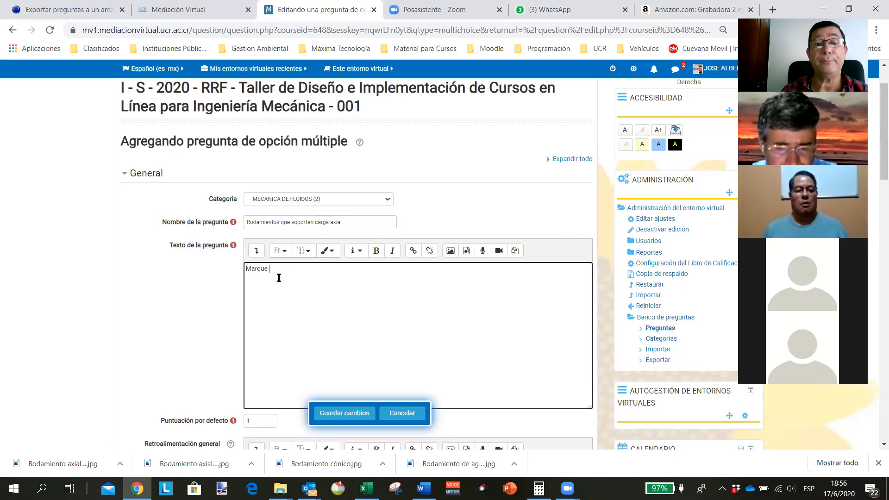
{"action": "type", "text": " los nomb"}
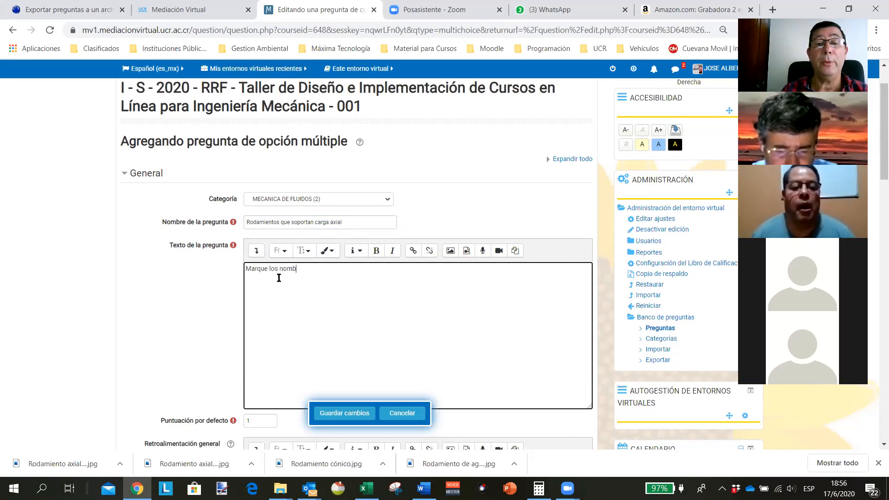
{"action": "type", "text": "res de los tipos de rodam"}
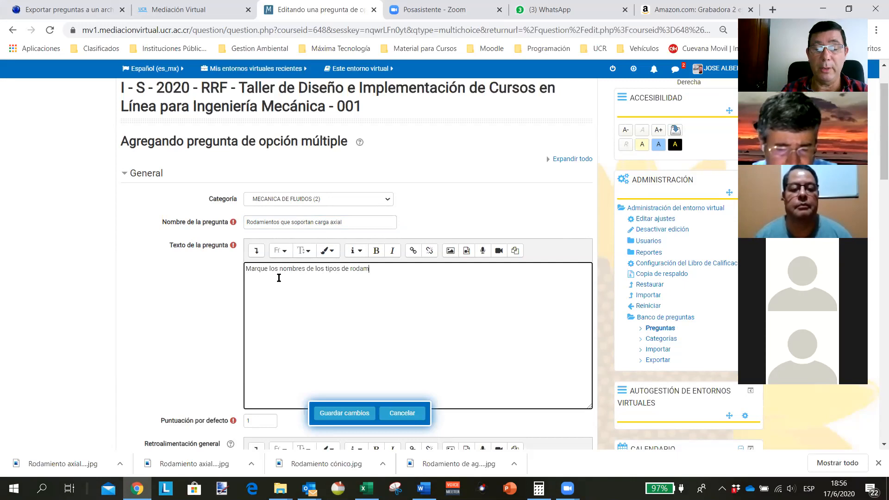
{"action": "type", "text": "iento "}
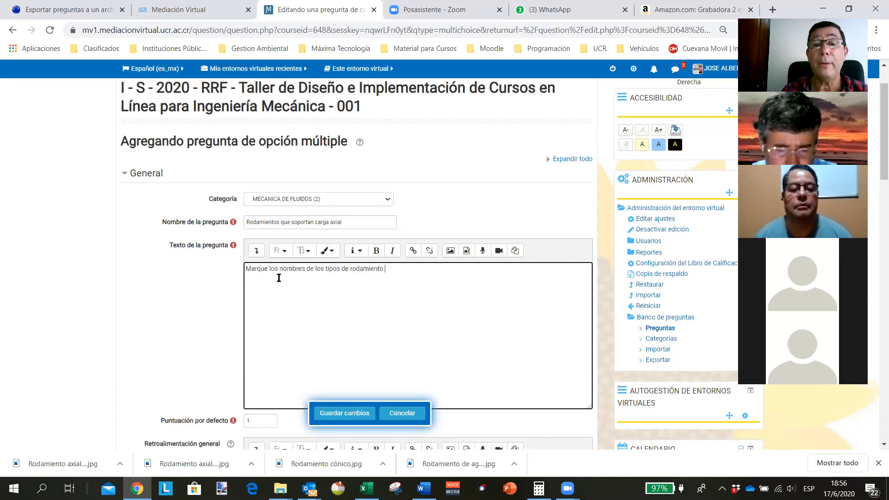
{"action": "type", "text": "que soportan "}
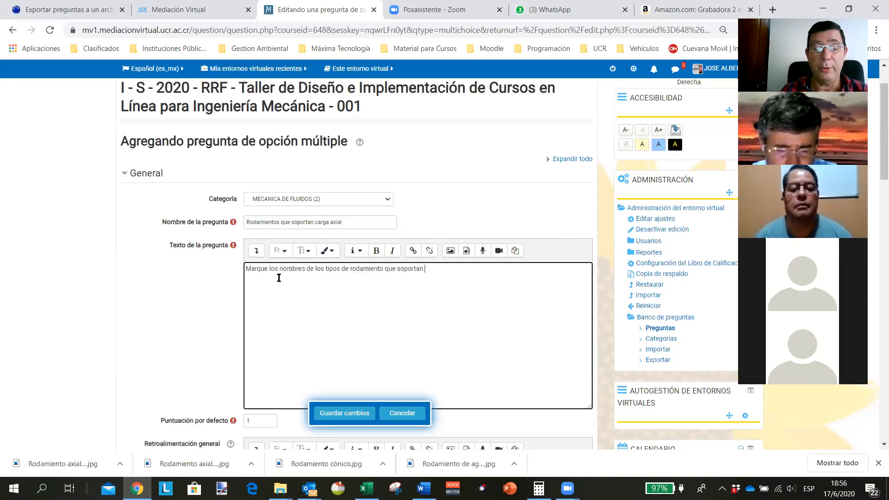
{"action": "type", "text": "carga axial"}
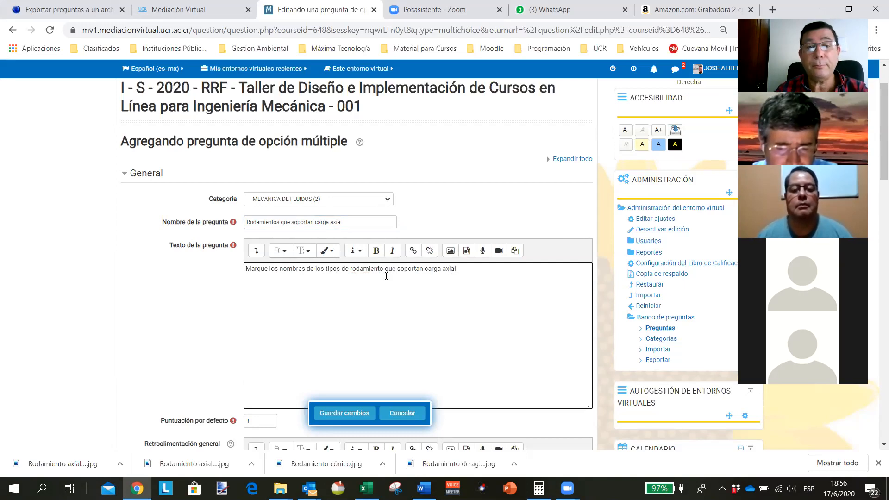
Switch to File Explorer and view the files in the "Taller de cursos virtuales" folder.
{"action": "scroll", "coordinate": [259, 336], "scroll_direction": "down", "scroll_amount": 3}
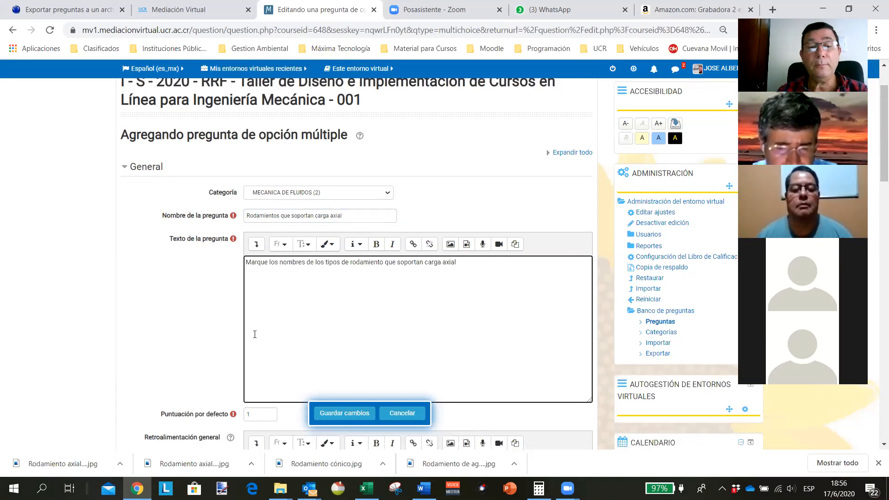
{"action": "scroll", "coordinate": [278, 347], "scroll_direction": "down", "scroll_amount": 3}
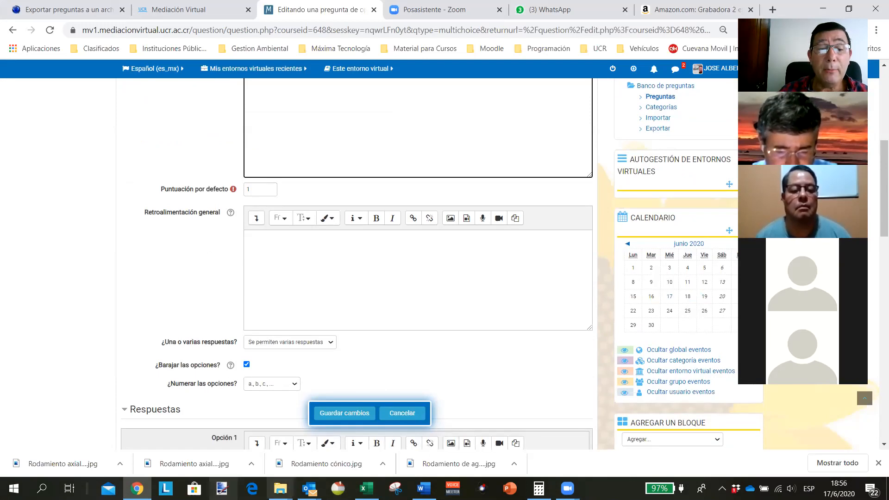
{"action": "mouse_move", "coordinate": [280, 488]}
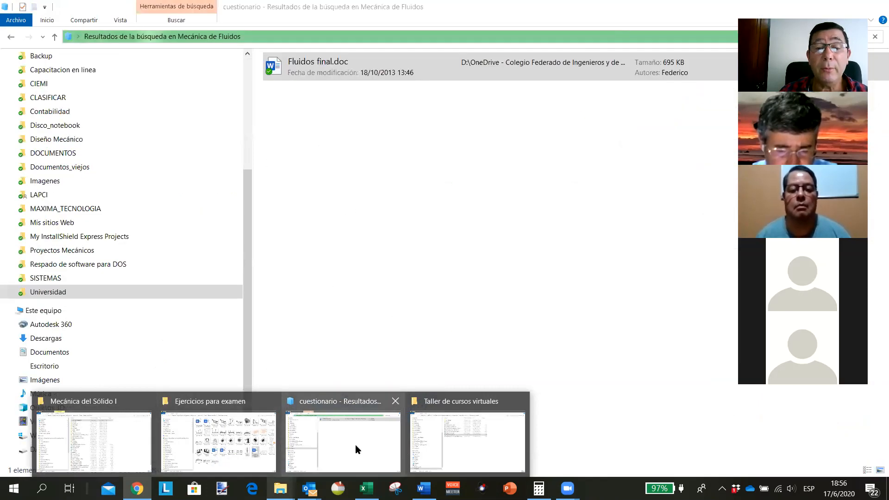
{"action": "left_click", "coordinate": [463, 440]}
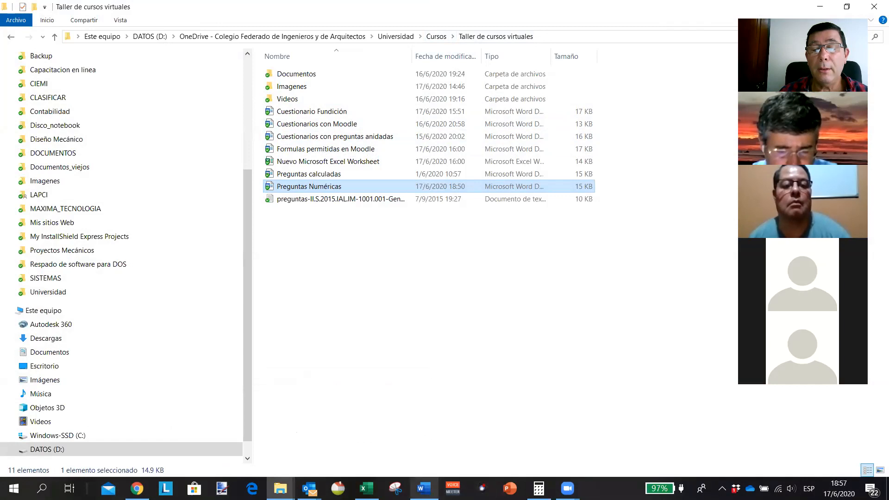
{"action": "mouse_move", "coordinate": [423, 488]}
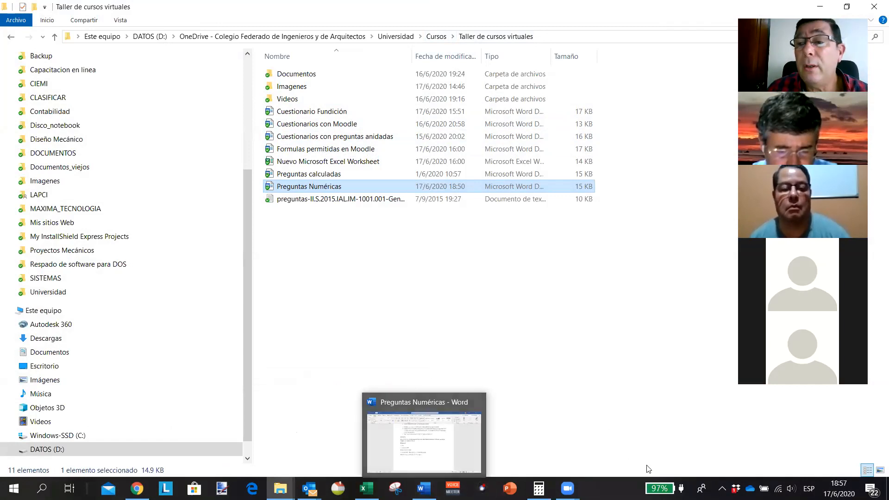
Set the computer's speaker volume to 34.
{"action": "left_click", "coordinate": [791, 488]}
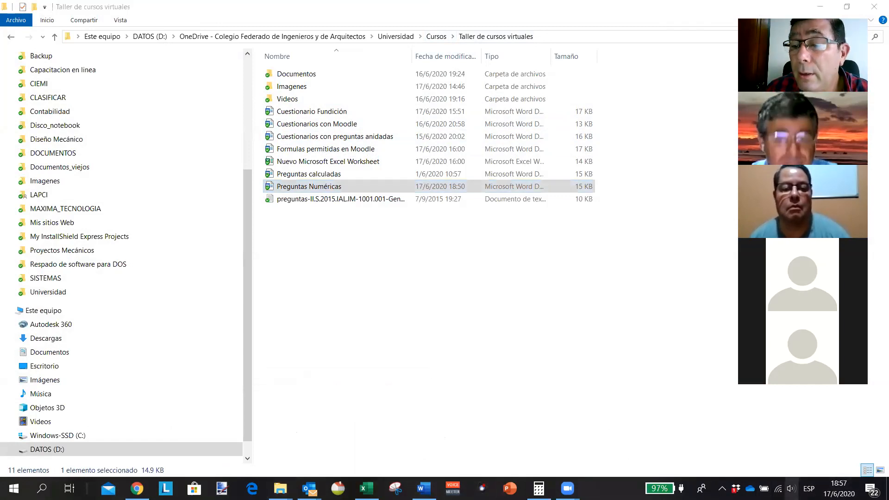
{"action": "left_click_drag", "start_coordinate": [743, 462], "coordinate": [764, 462]}
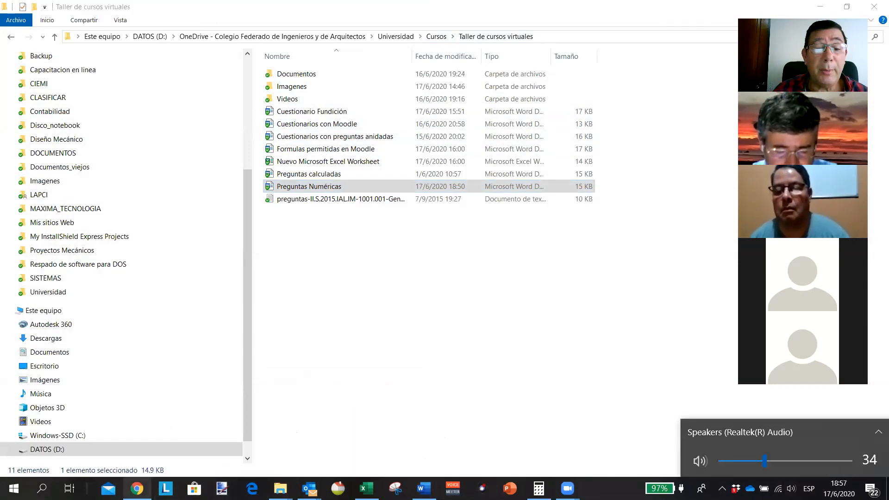
Switch to the Moodle question form in Chrome and review the question text and default mark.
{"action": "left_click", "coordinate": [137, 489]}
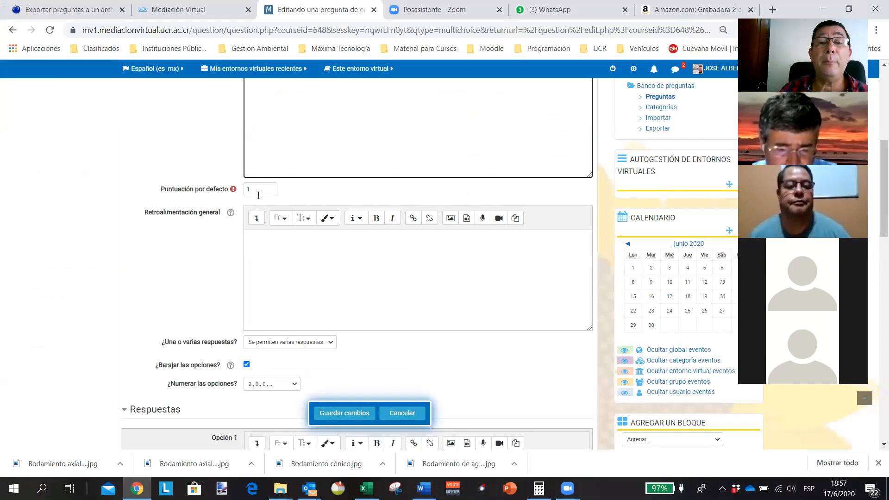
{"action": "scroll", "coordinate": [259, 195], "scroll_direction": "up", "scroll_amount": 1}
{"action": "double_click", "coordinate": [260, 250]}
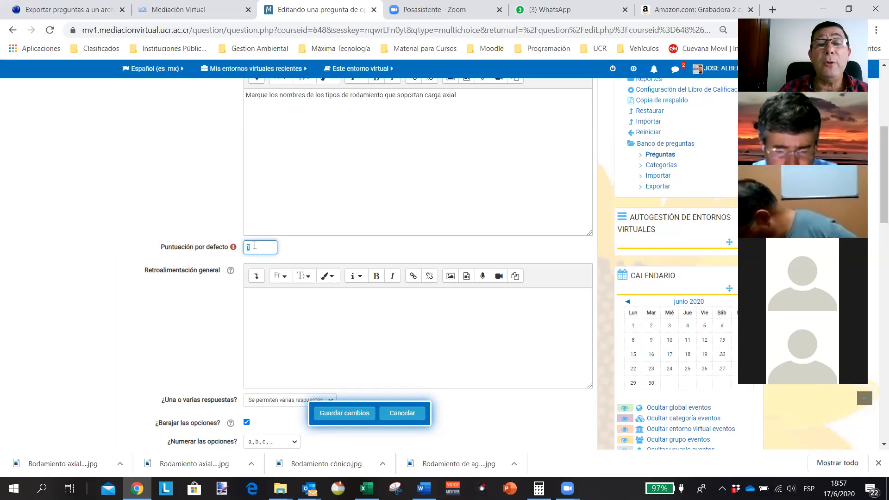
{"action": "scroll", "coordinate": [319, 260], "scroll_direction": "up", "scroll_amount": 1}
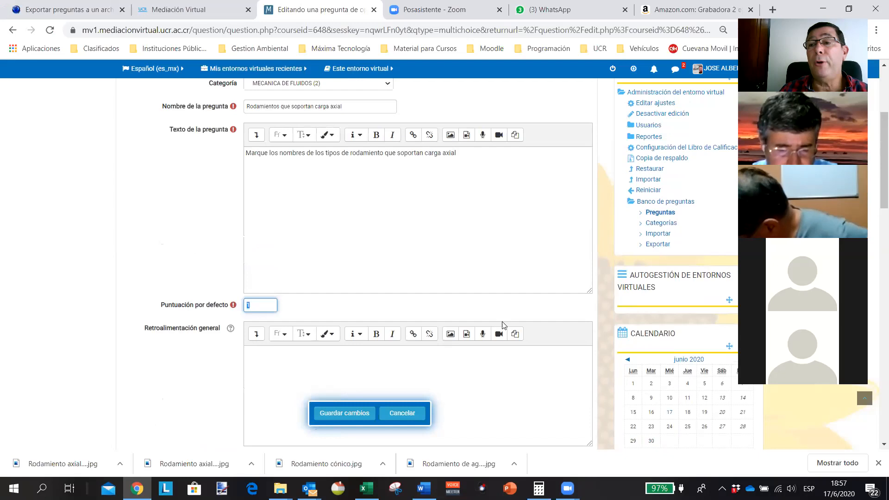
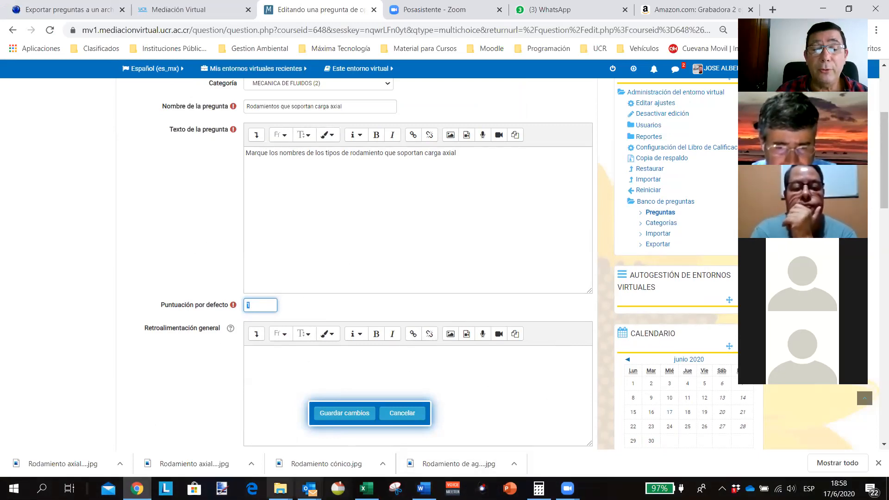
Switch to the "Taller de cursos virtuales" folder in File Explorer and view the bearing images in Imagenes > Rodamientos.
{"action": "left_click", "coordinate": [280, 488]}
{"action": "left_click", "coordinate": [465, 432]}
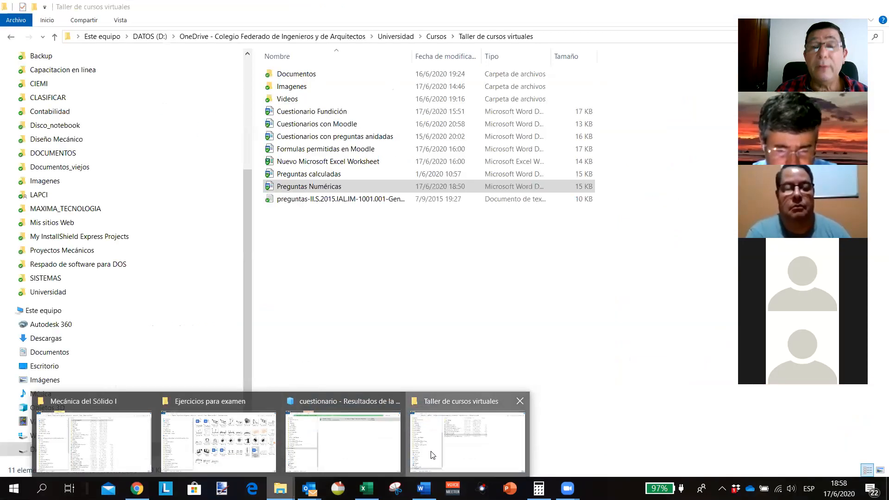
{"action": "double_click", "coordinate": [301, 87]}
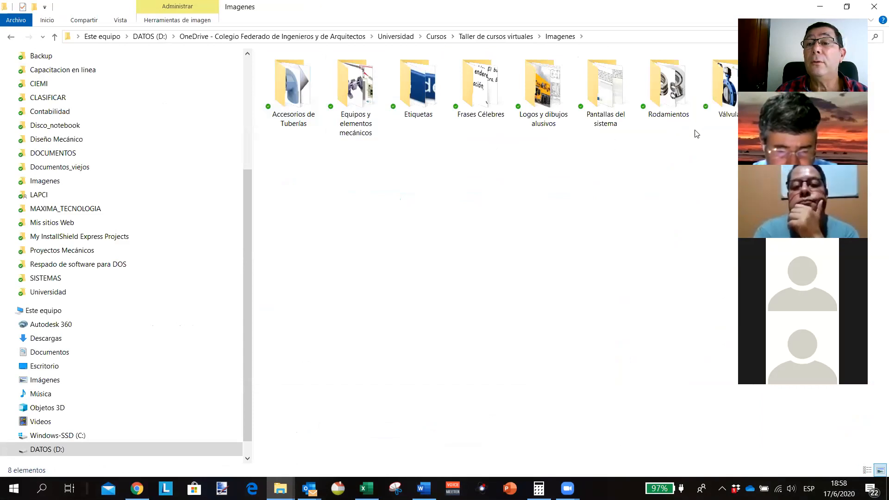
{"action": "double_click", "coordinate": [676, 88]}
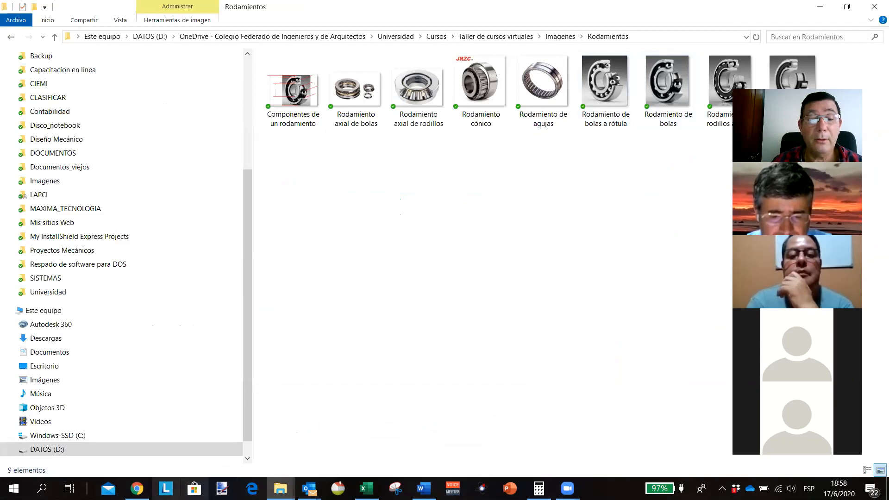
Switch back to the Moodle question form in Chrome and enter "Rodamiento fijo de bolas" as answer option 1.
{"action": "left_click", "coordinate": [137, 489]}
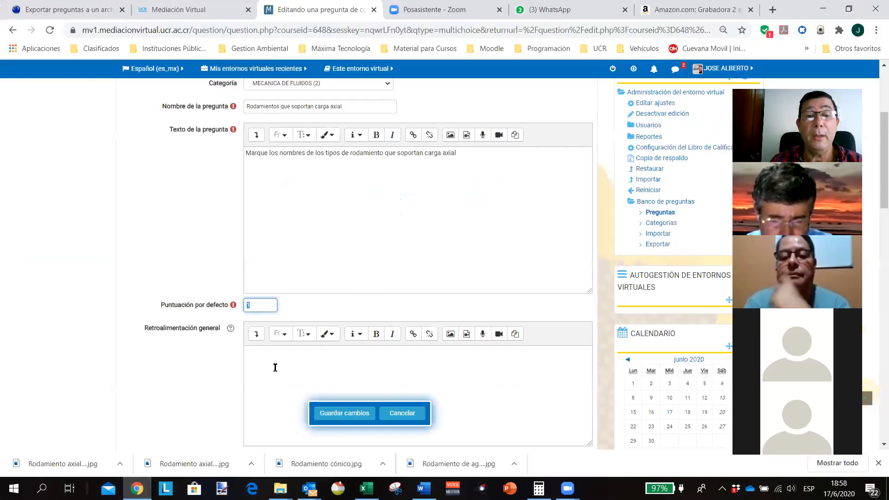
{"action": "scroll", "coordinate": [275, 367], "scroll_direction": "down", "scroll_amount": 6}
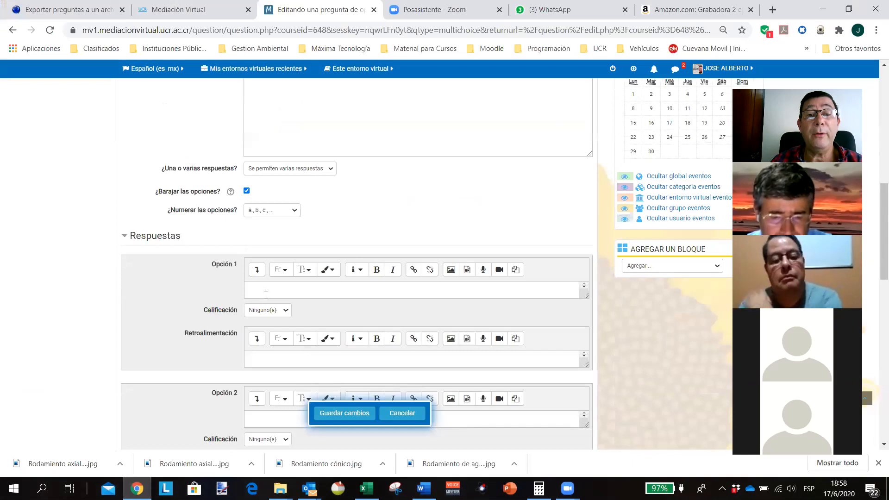
{"action": "left_click", "coordinate": [267, 295]}
{"action": "type", "text": "Rodamiento fijo de bola"}
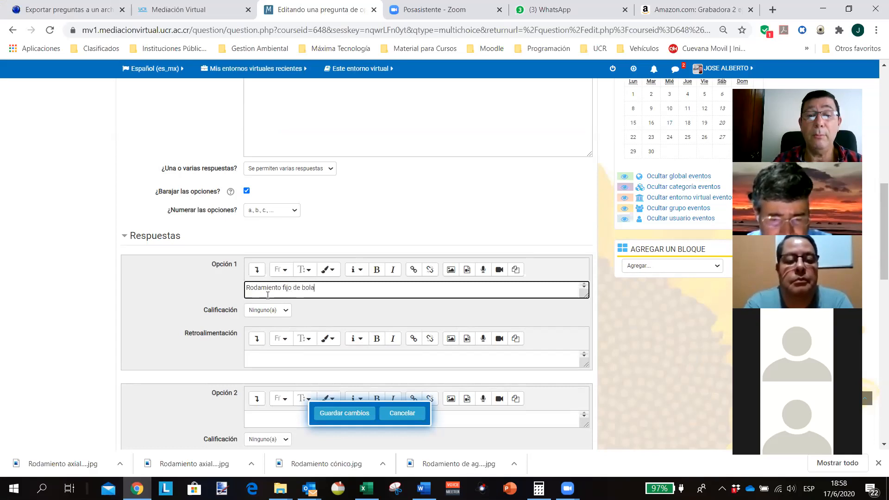
{"action": "type", "text": "s"}
{"action": "scroll", "coordinate": [258, 381], "scroll_direction": "up", "scroll_amount": 1}
{"action": "scroll", "coordinate": [257, 381], "scroll_direction": "down", "scroll_amount": 1}
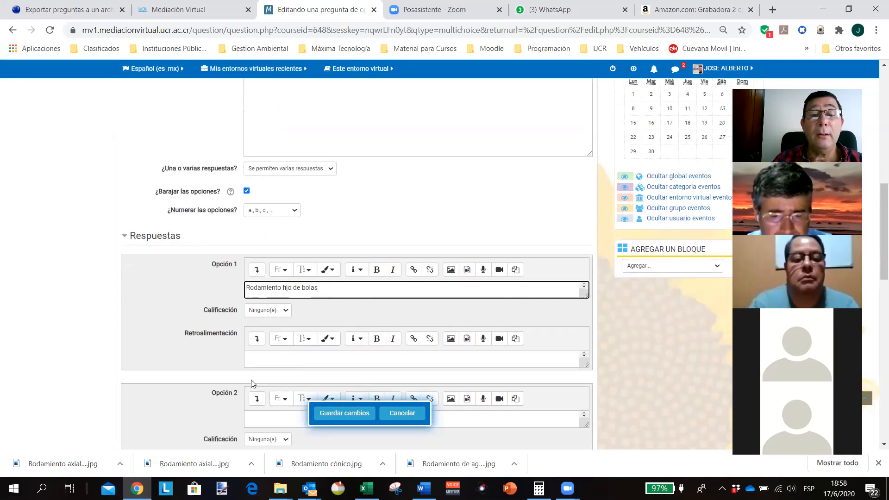
Enter "Rodamiento de rodillos" as answer option 2 and "Rodamiento cónico" as answer option 3.
{"action": "scroll", "coordinate": [266, 278], "scroll_direction": "down", "scroll_amount": 1}
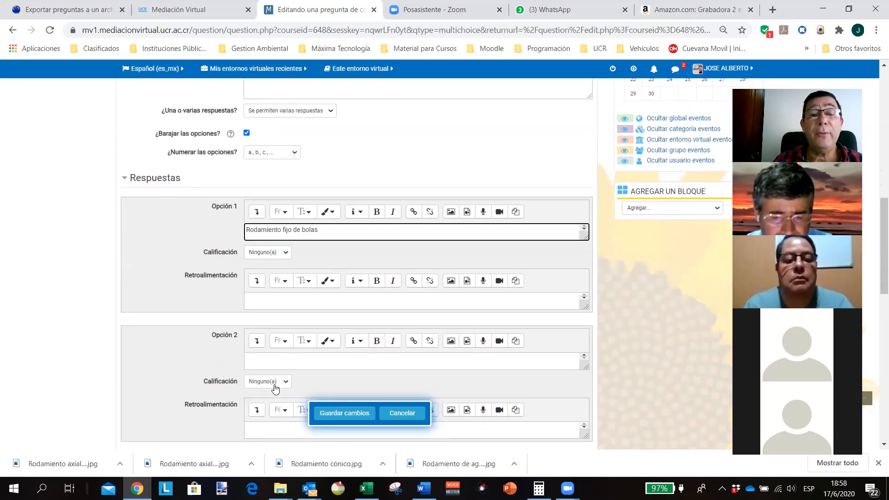
{"action": "left_click", "coordinate": [275, 364]}
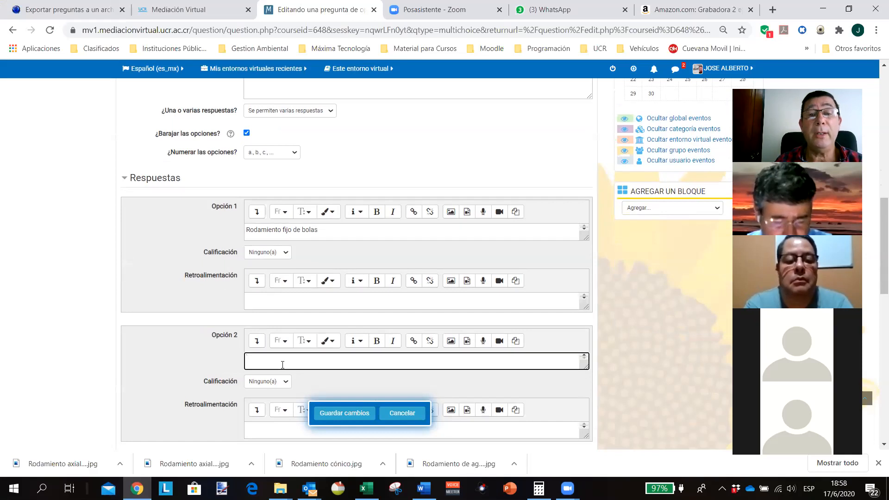
{"action": "type", "text": "Rodamiento de rodillos"}
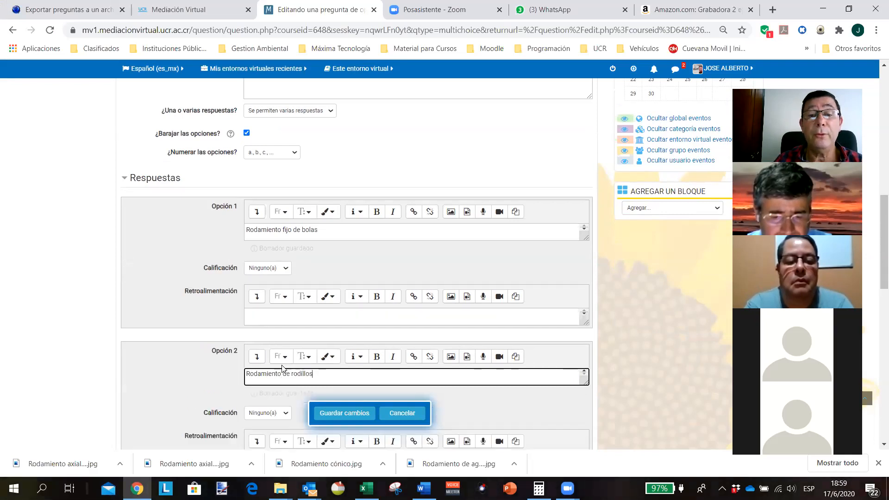
{"action": "scroll", "coordinate": [282, 368], "scroll_direction": "down", "scroll_amount": 3}
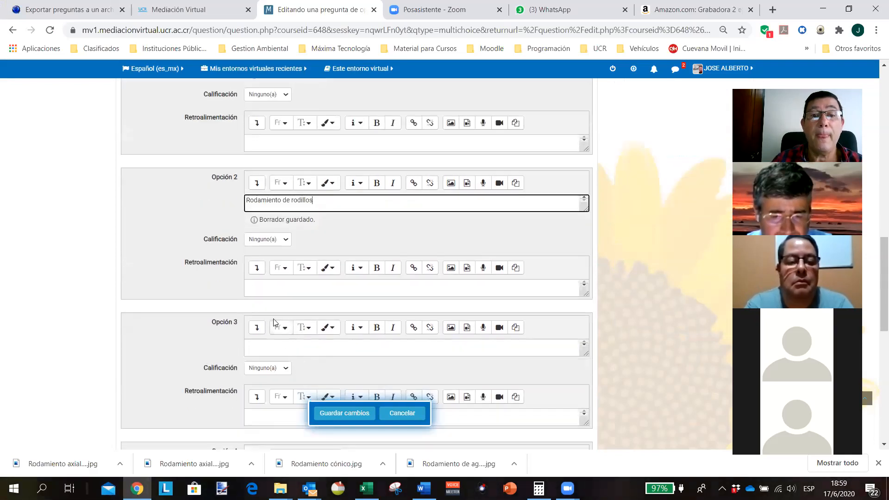
{"action": "left_click", "coordinate": [272, 351]}
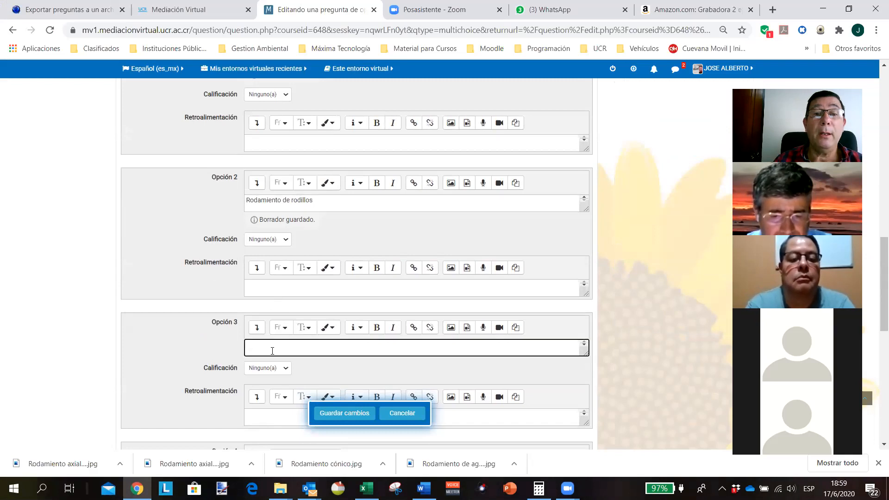
{"action": "type", "text": "Rodamie"}
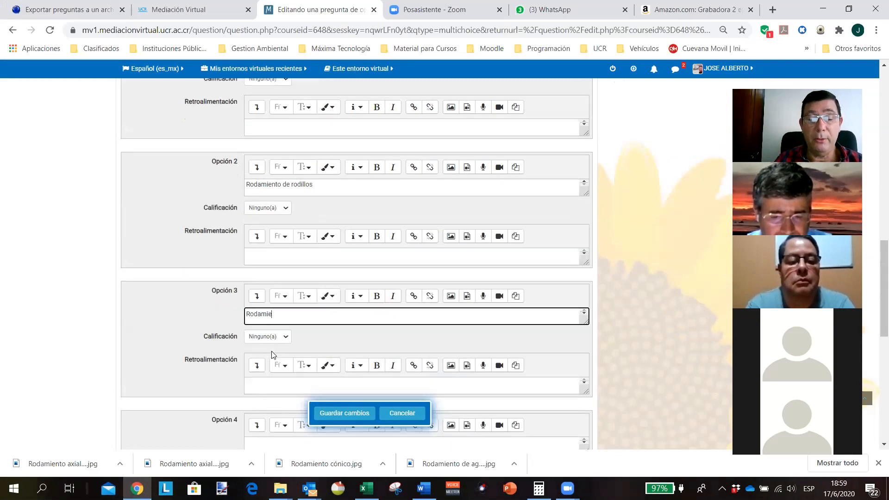
{"action": "type", "text": "nto cónico"}
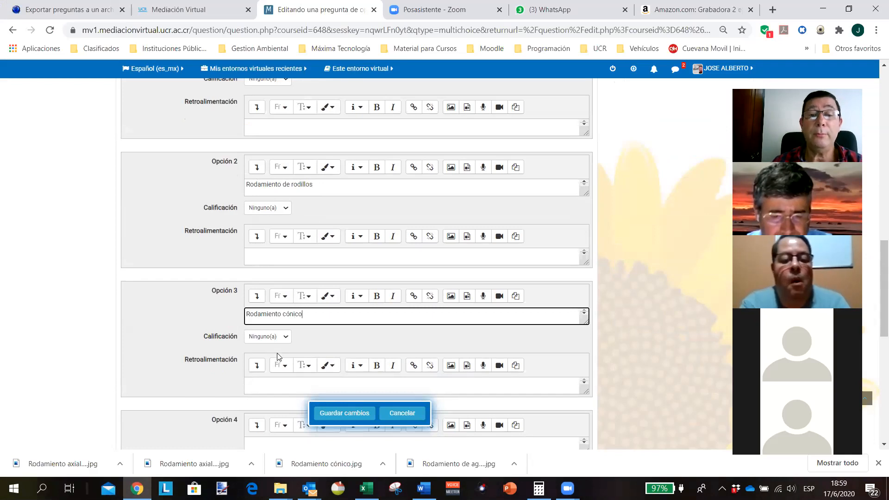
Enter "Rodamiento de agujas" as answer option 4 and "Rodamiento de bolas axial" as answer option 5.
{"action": "scroll", "coordinate": [304, 348], "scroll_direction": "down", "scroll_amount": 3}
{"action": "left_click", "coordinate": [272, 272]}
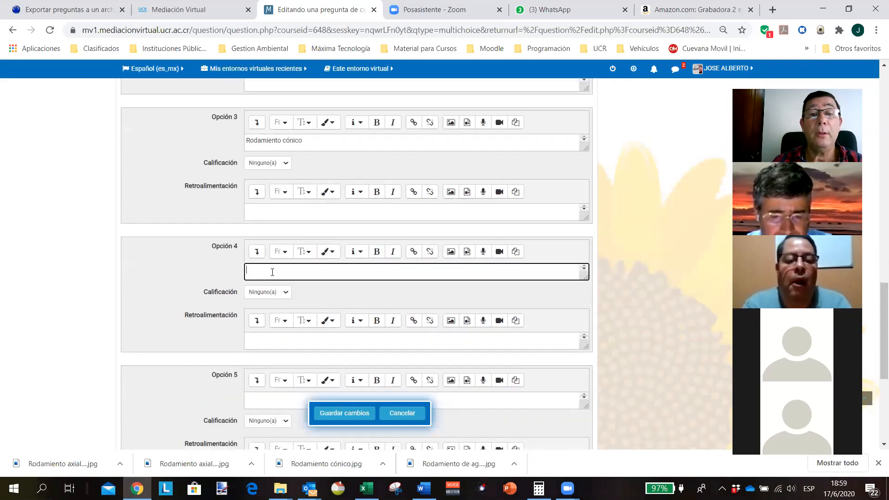
{"action": "type", "text": "Rodamiento de agujas"}
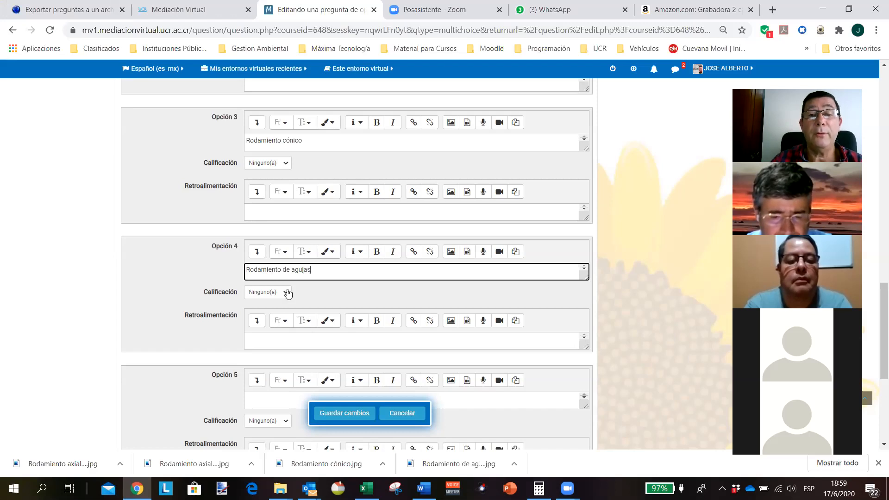
{"action": "scroll", "coordinate": [288, 387], "scroll_direction": "down", "scroll_amount": 3}
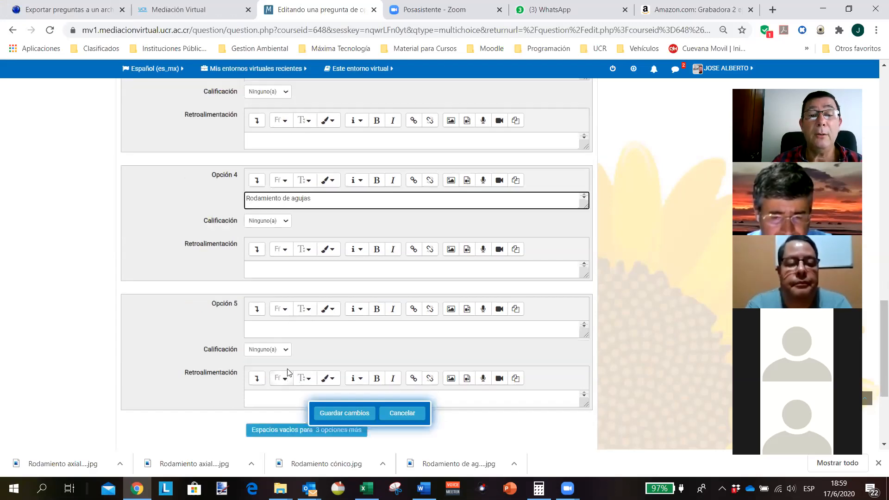
{"action": "left_click", "coordinate": [273, 283]}
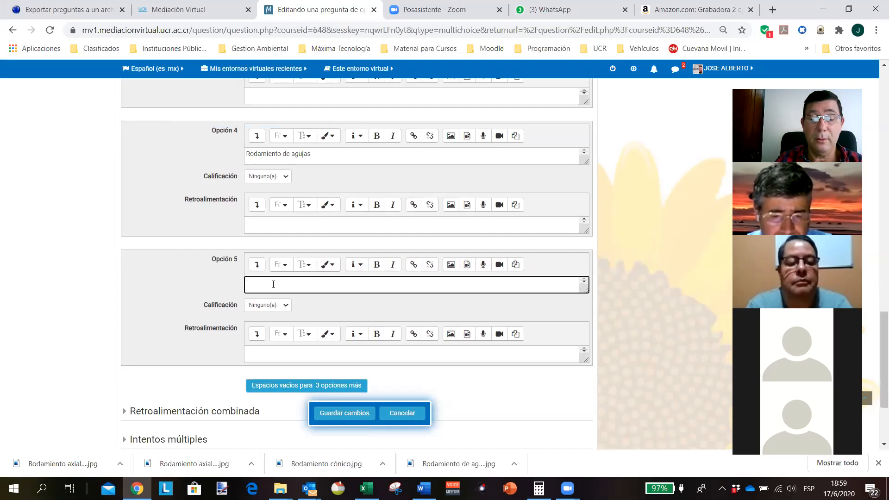
{"action": "type", "text": "Rodamien"}
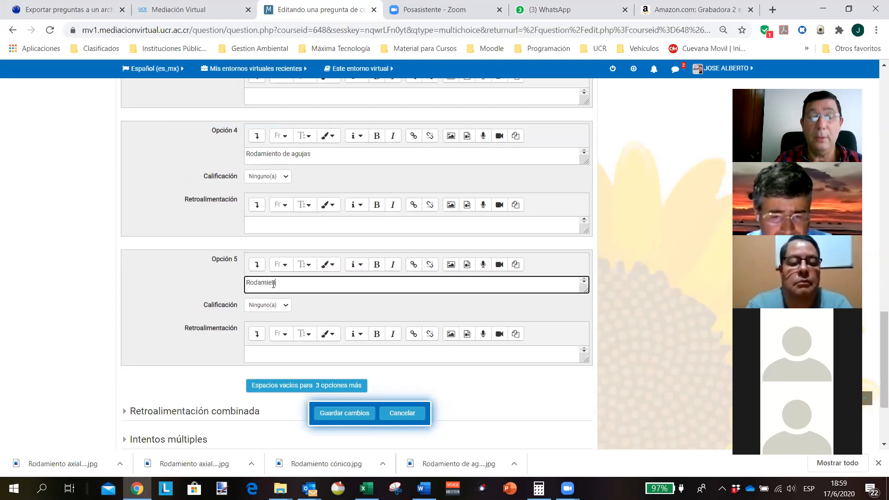
{"action": "type", "text": "to de bolas axial"}
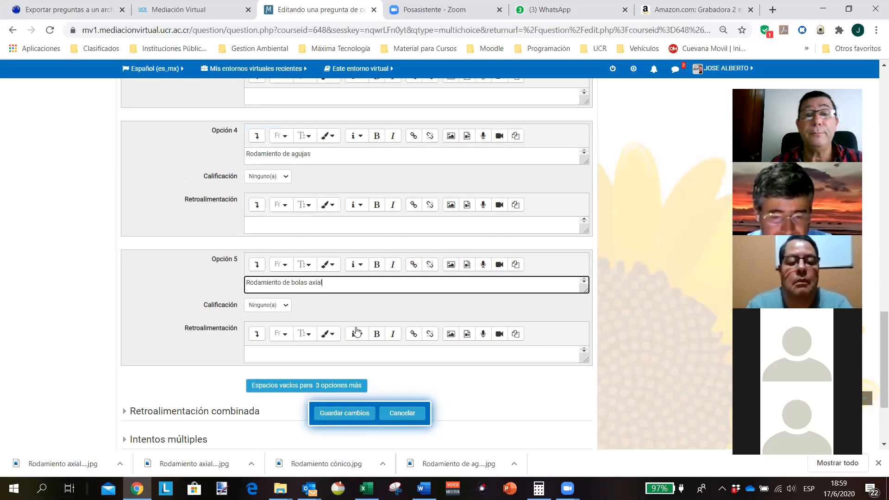
Review the answer options, the grade choices of option 1, the general question settings and the question text.
{"action": "scroll", "coordinate": [330, 280], "scroll_direction": "up", "scroll_amount": 3}
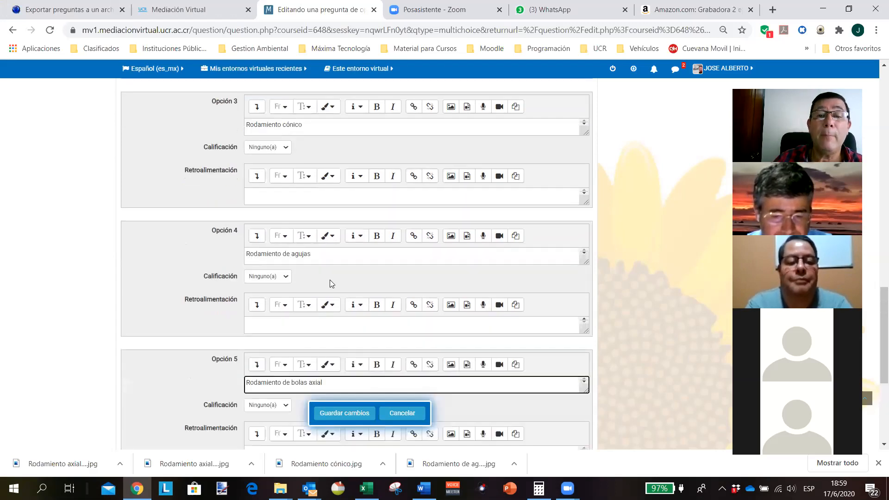
{"action": "scroll", "coordinate": [344, 278], "scroll_direction": "up", "scroll_amount": 1}
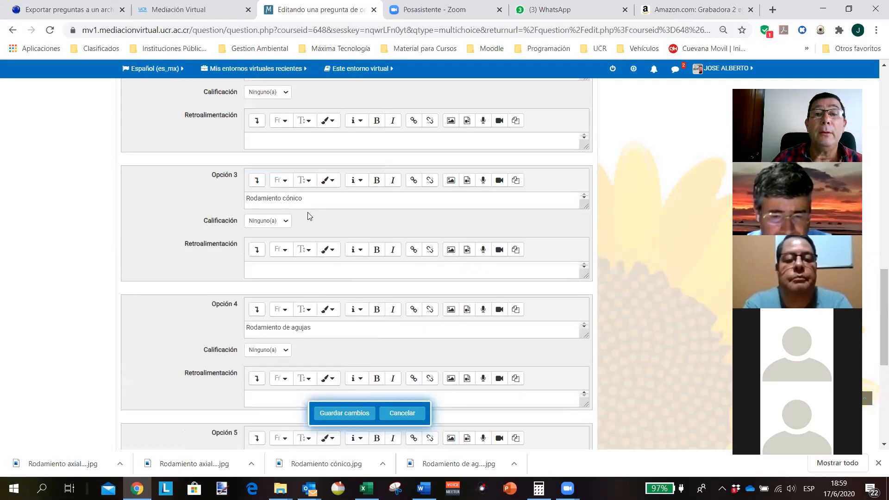
{"action": "scroll", "coordinate": [310, 207], "scroll_direction": "up", "scroll_amount": 1}
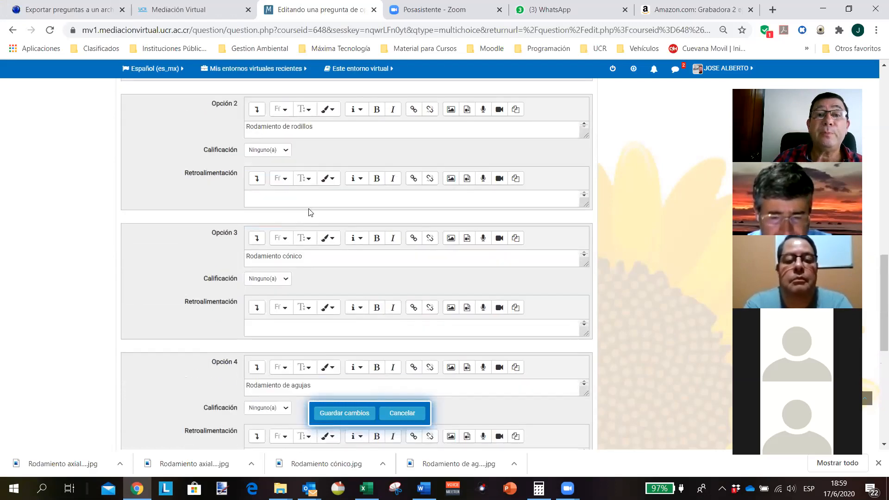
{"action": "scroll", "coordinate": [310, 212], "scroll_direction": "up", "scroll_amount": 4}
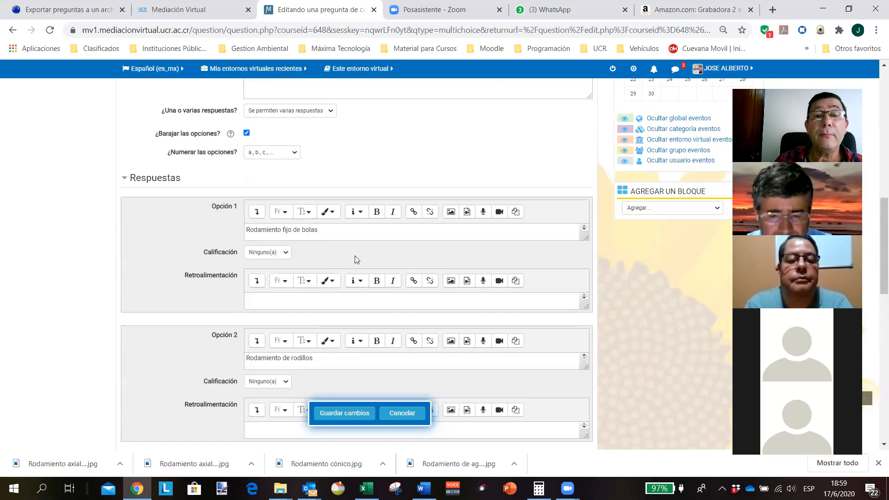
{"action": "scroll", "coordinate": [323, 258], "scroll_direction": "up", "scroll_amount": 1}
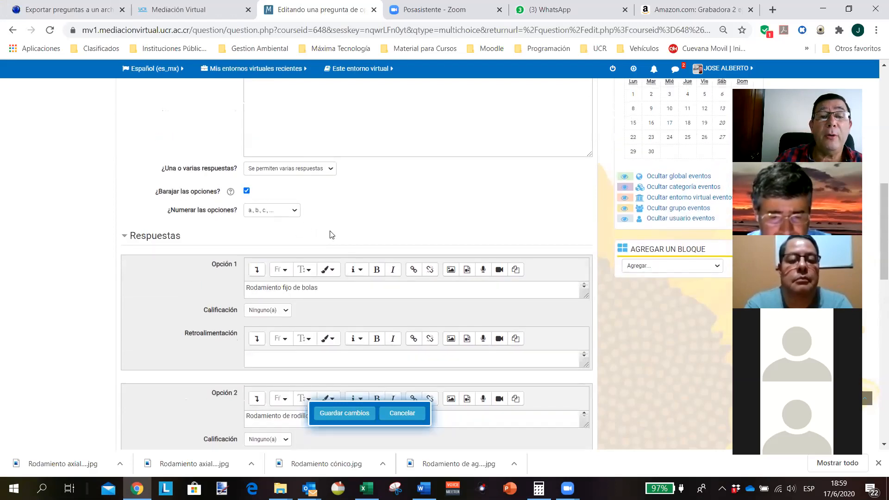
{"action": "left_click", "coordinate": [286, 310]}
{"action": "left_click", "coordinate": [331, 313]}
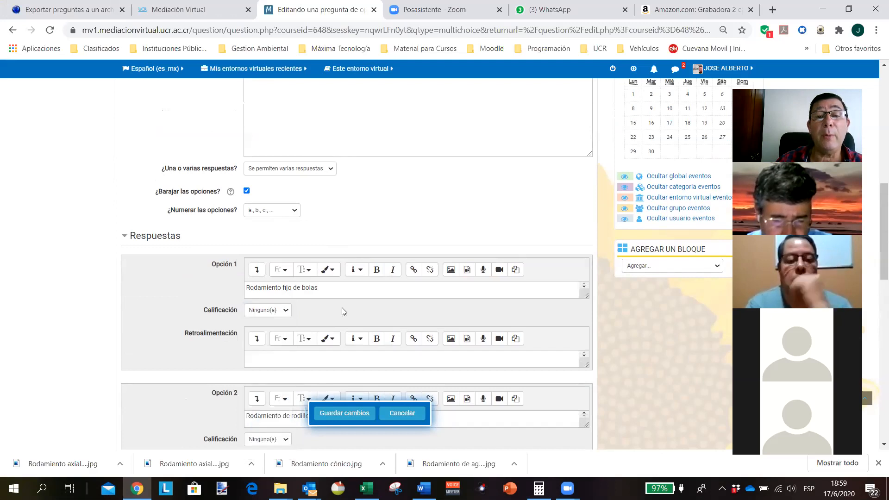
{"action": "scroll", "coordinate": [342, 308], "scroll_direction": "down", "scroll_amount": 2}
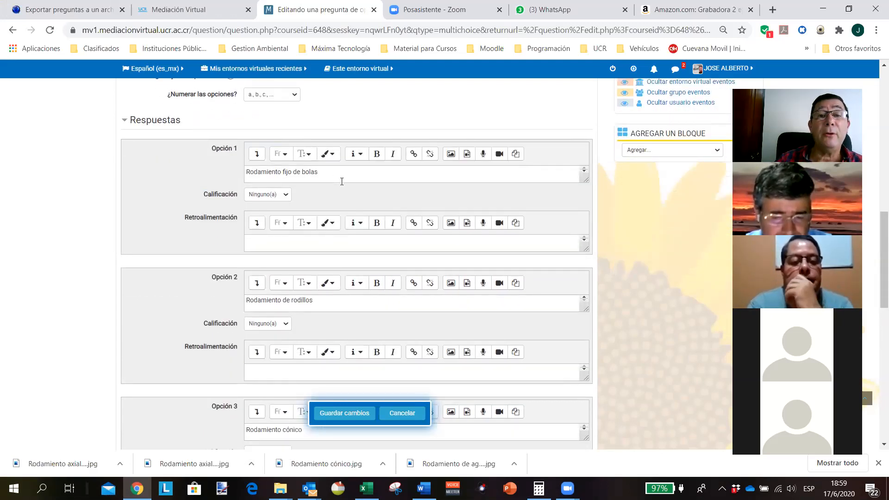
{"action": "scroll", "coordinate": [356, 205], "scroll_direction": "up", "scroll_amount": 2}
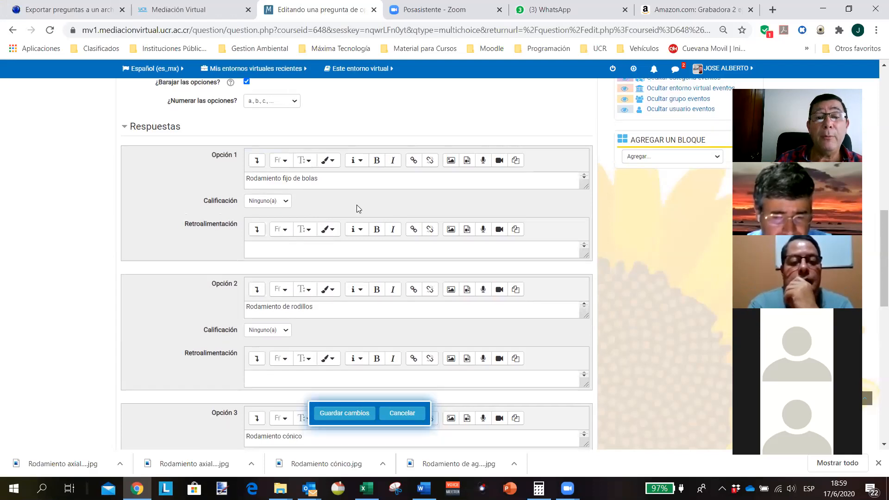
{"action": "scroll", "coordinate": [341, 200], "scroll_direction": "down", "scroll_amount": 3}
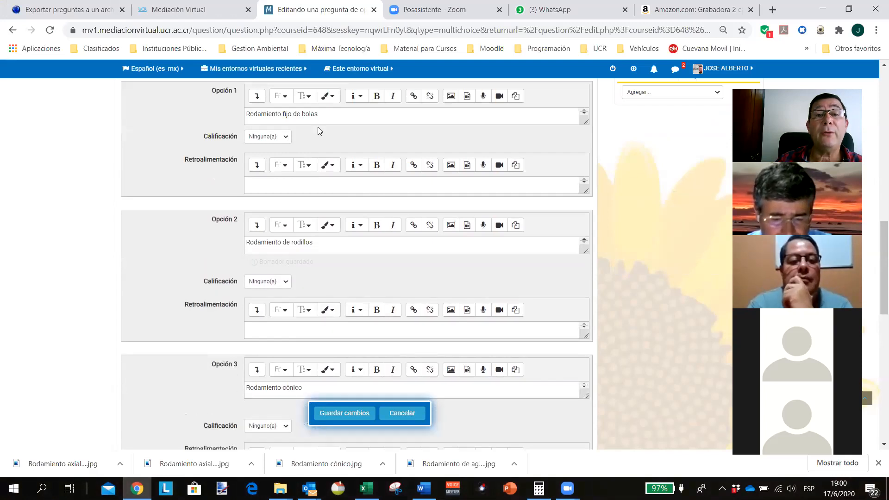
{"action": "scroll", "coordinate": [345, 170], "scroll_direction": "up", "scroll_amount": 5}
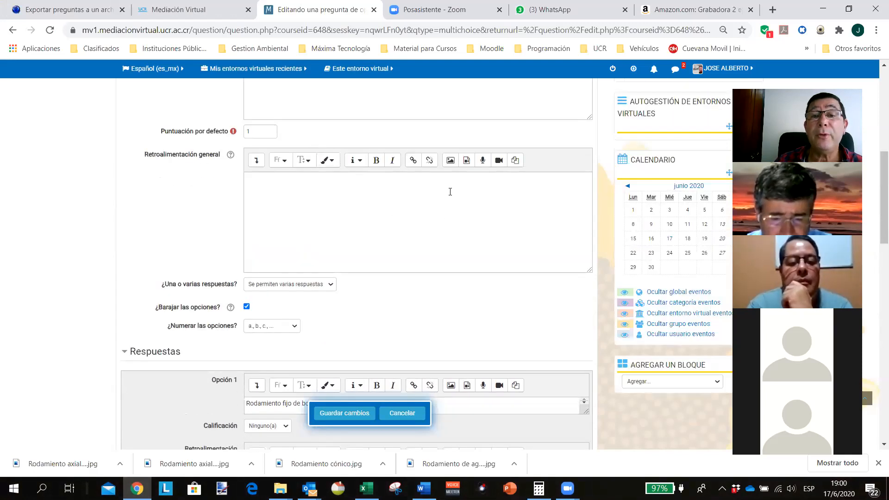
{"action": "scroll", "coordinate": [448, 191], "scroll_direction": "up", "scroll_amount": 4}
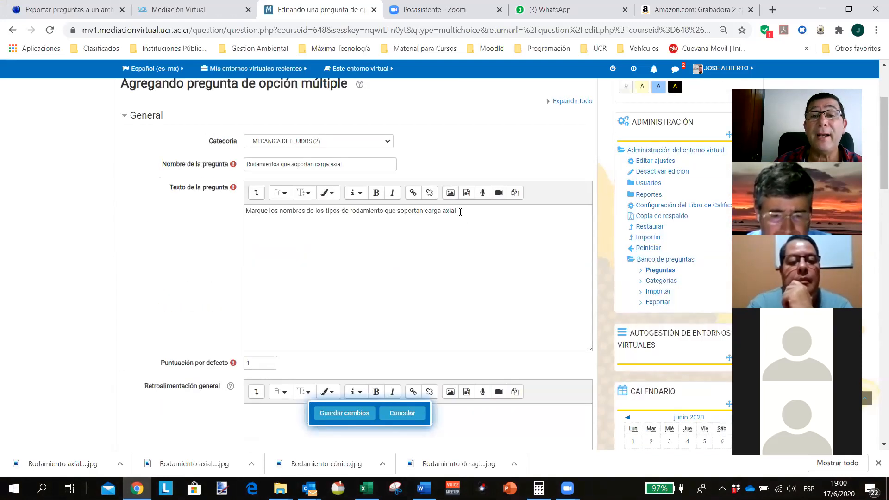
Replace "axial" with "radial" at the end of the question text.
{"action": "left_click", "coordinate": [459, 211]}
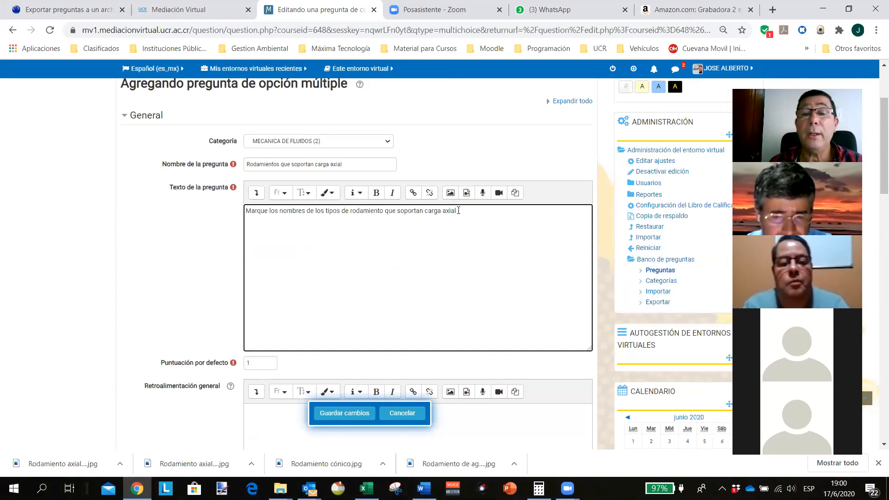
{"action": "key", "text": "BackSpace"}
{"action": "key", "text": "BackSpace"}
{"action": "key", "text": "BackSpace"}
{"action": "key", "text": "BackSpace"}
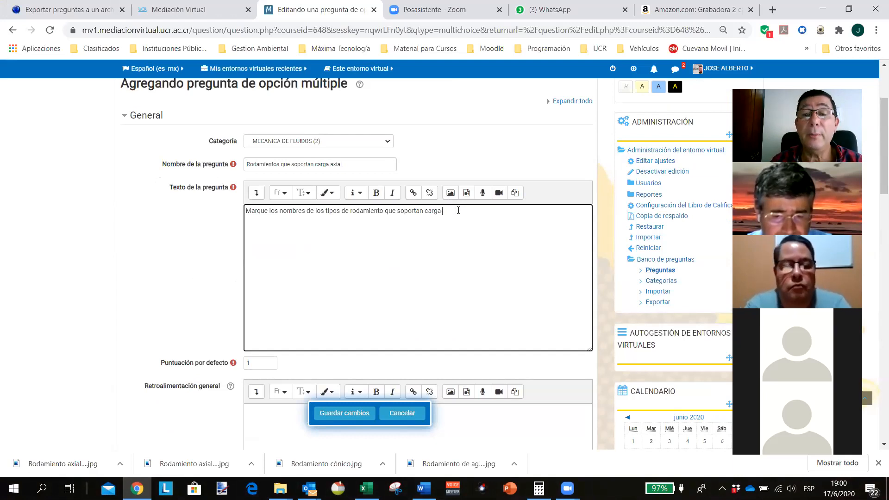
{"action": "type", "text": "radial"}
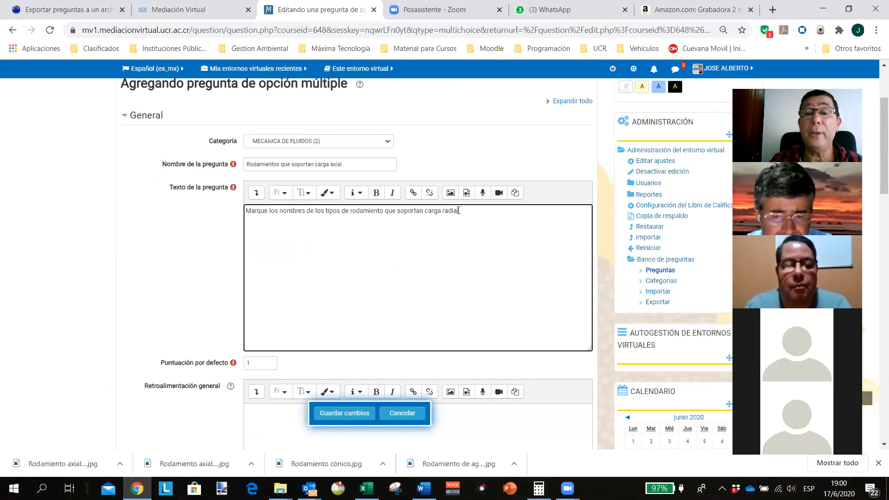
Check the five answer options and set the question to accept "Sólo una respuesta".
{"action": "scroll", "coordinate": [405, 303], "scroll_direction": "down", "scroll_amount": 10}
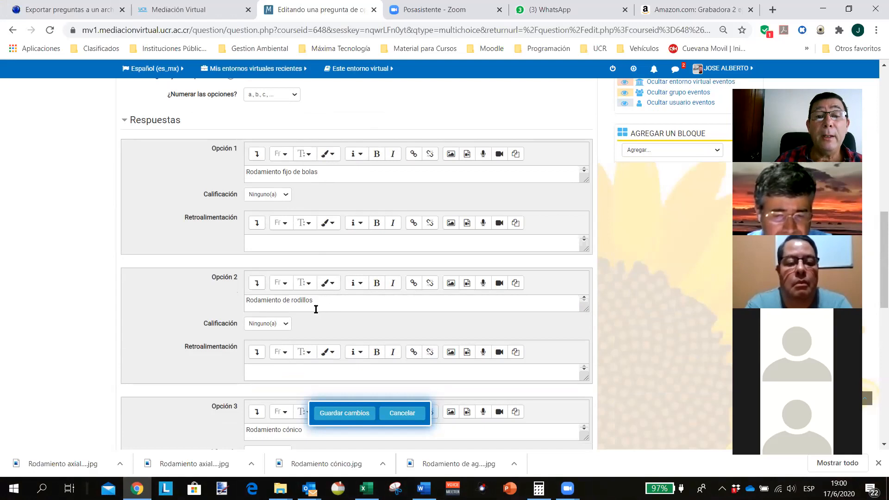
{"action": "scroll", "coordinate": [316, 309], "scroll_direction": "down", "scroll_amount": 2}
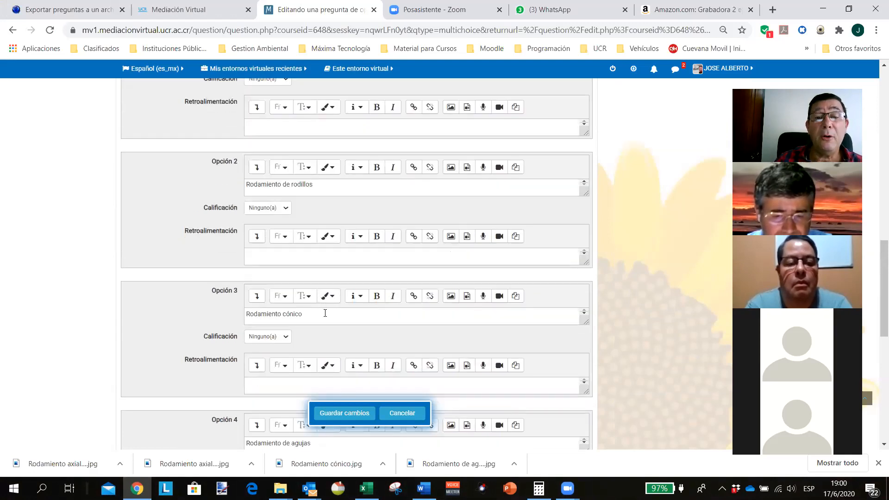
{"action": "scroll", "coordinate": [325, 314], "scroll_direction": "down", "scroll_amount": 2}
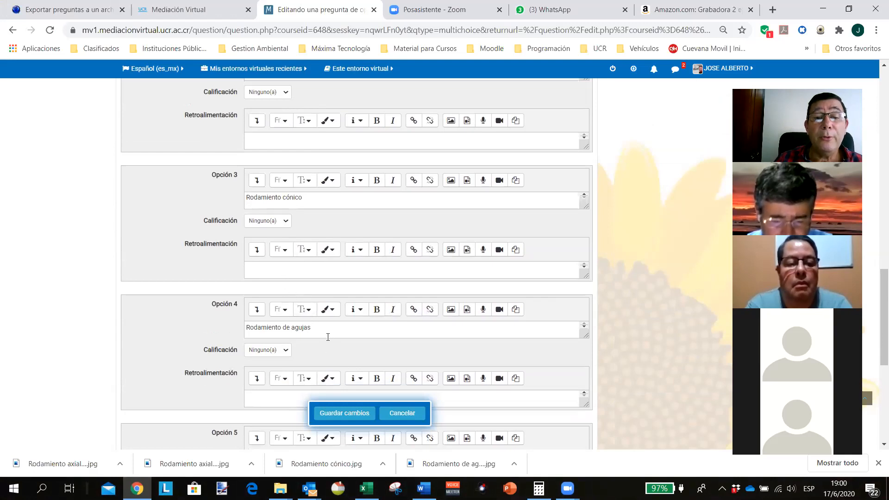
{"action": "scroll", "coordinate": [331, 334], "scroll_direction": "down", "scroll_amount": 1}
{"action": "scroll", "coordinate": [353, 331], "scroll_direction": "down", "scroll_amount": 2}
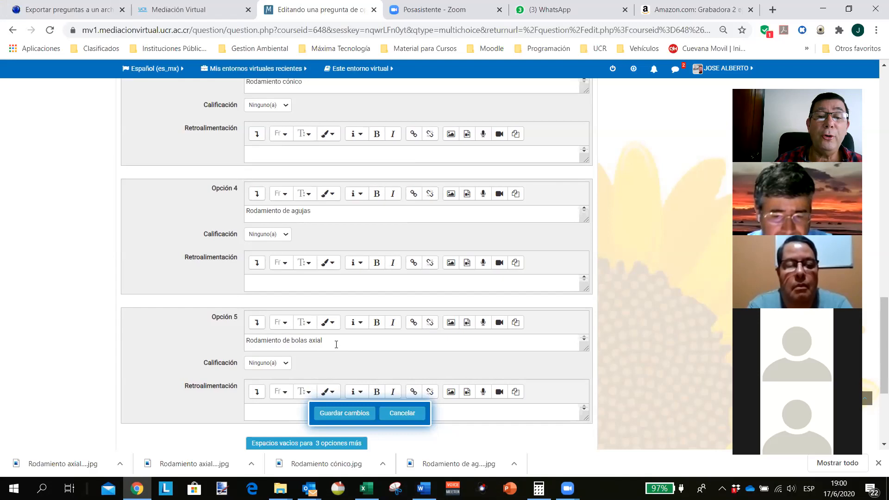
{"action": "scroll", "coordinate": [329, 307], "scroll_direction": "up", "scroll_amount": 10}
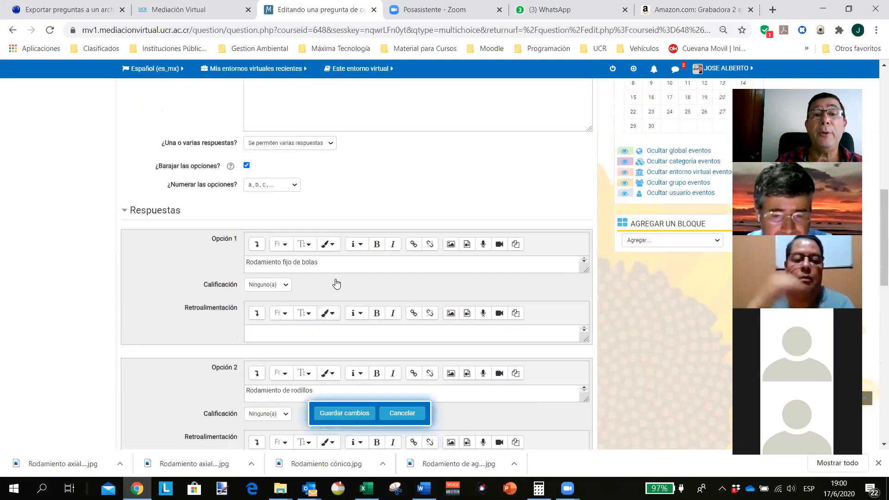
{"action": "scroll", "coordinate": [326, 208], "scroll_direction": "up", "scroll_amount": 1}
{"action": "left_click", "coordinate": [332, 226]}
{"action": "left_click", "coordinate": [296, 244]}
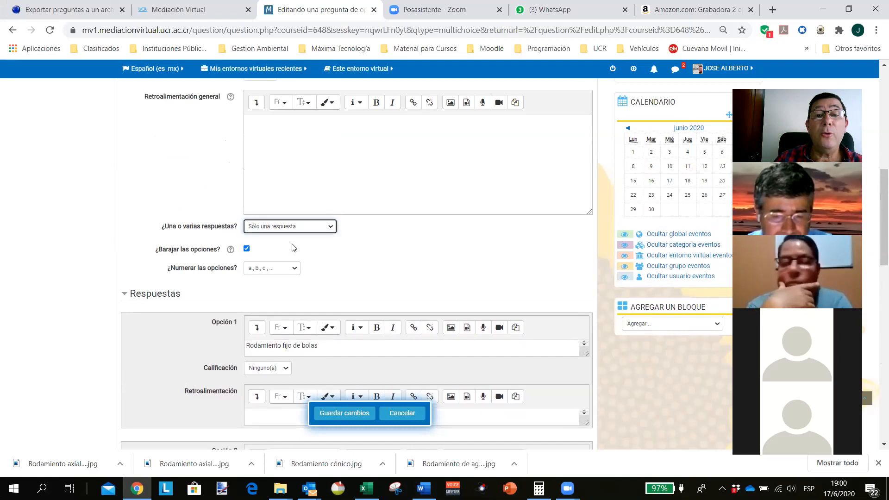
Change "los nombres" to the singular "el nombre" in the question text.
{"action": "scroll", "coordinate": [305, 212], "scroll_direction": "up", "scroll_amount": 3}
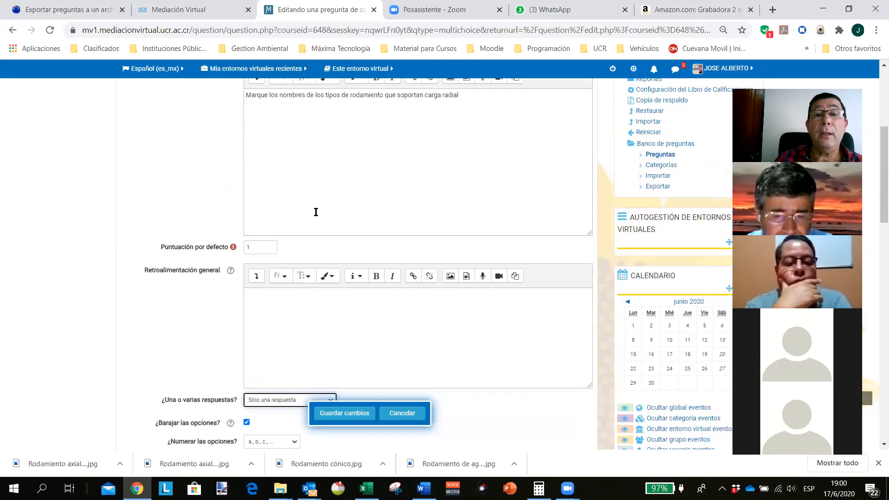
{"action": "scroll", "coordinate": [315, 213], "scroll_direction": "up", "scroll_amount": 3}
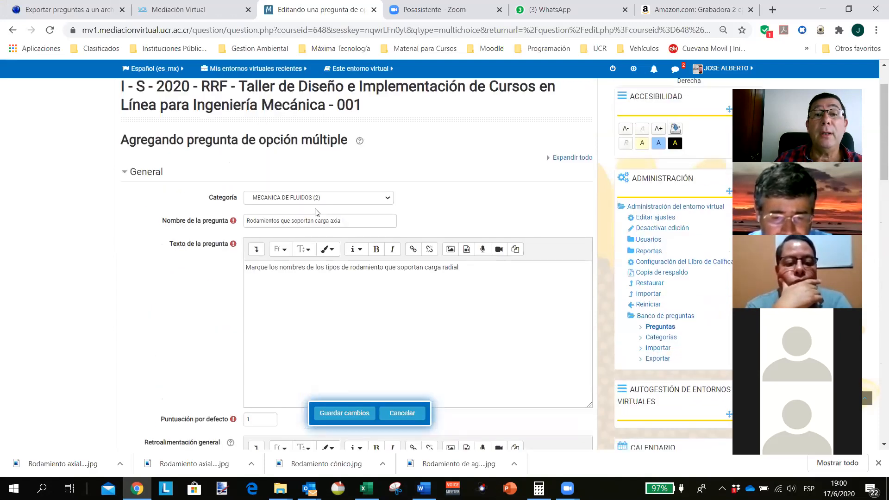
{"action": "left_click", "coordinate": [278, 269]}
{"action": "key", "text": "BackSpace"}
{"action": "key", "text": "BackSpace"}
{"action": "type", "text": "e"}
{"action": "key", "text": "BackSpace"}
{"action": "key", "text": "BackSpace"}
{"action": "type", "text": "el"}
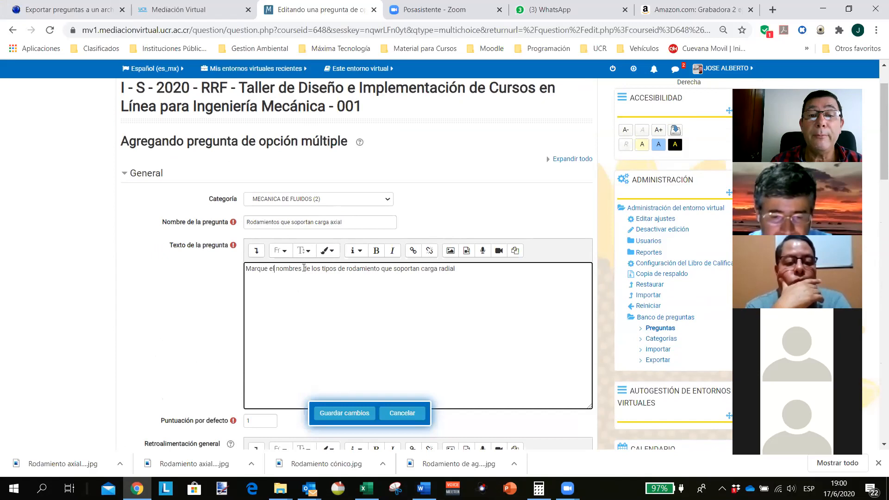
{"action": "left_click", "coordinate": [300, 277]}
{"action": "key", "text": "BackSpace"}
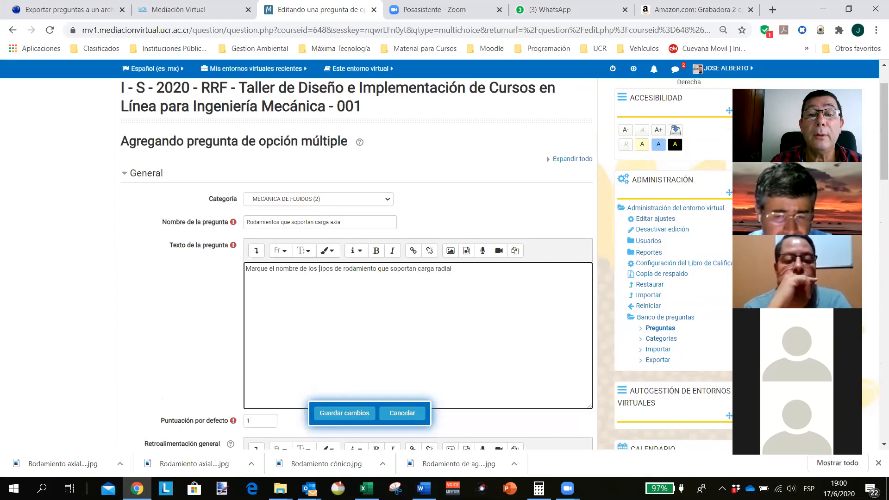
Replace the beginning of the question text, up to "tipos de rodamiento", with "Marque cual de los siguientes".
{"action": "left_click_drag", "start_coordinate": [317, 269], "coordinate": [204, 265]}
{"action": "key", "text": "Delete"}
{"action": "key", "text": "Delete"}
{"action": "type", "text": "Marque cu"}
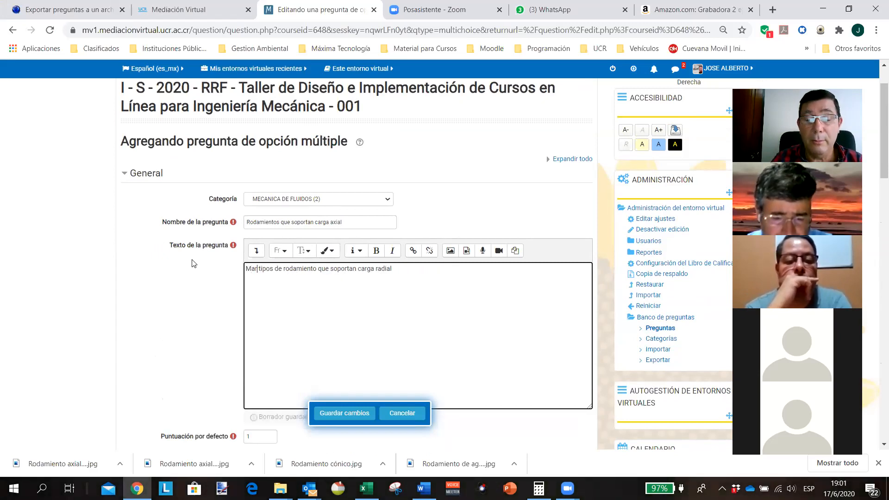
{"action": "type", "text": "al de los"}
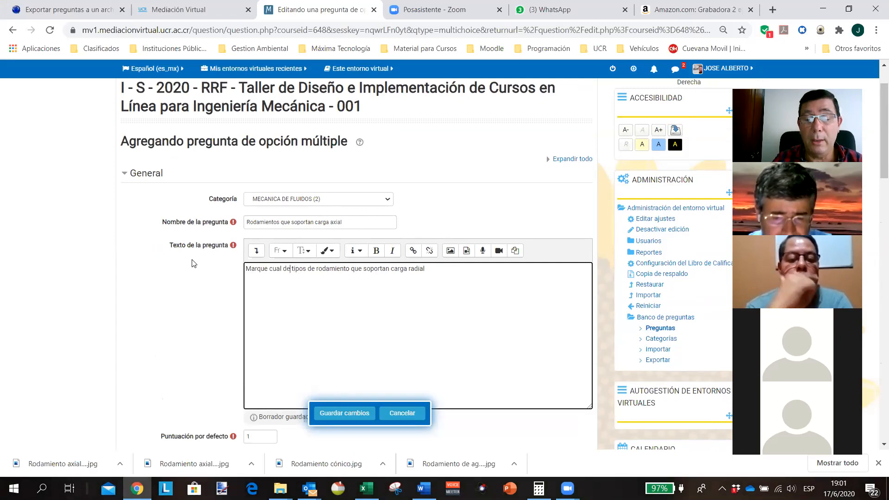
{"action": "type", "text": "iguie"}
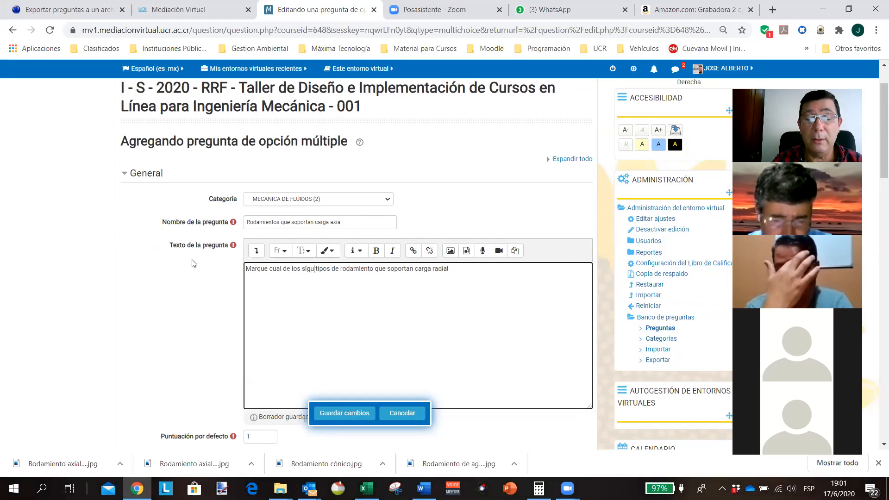
{"action": "type", "text": "ntes"}
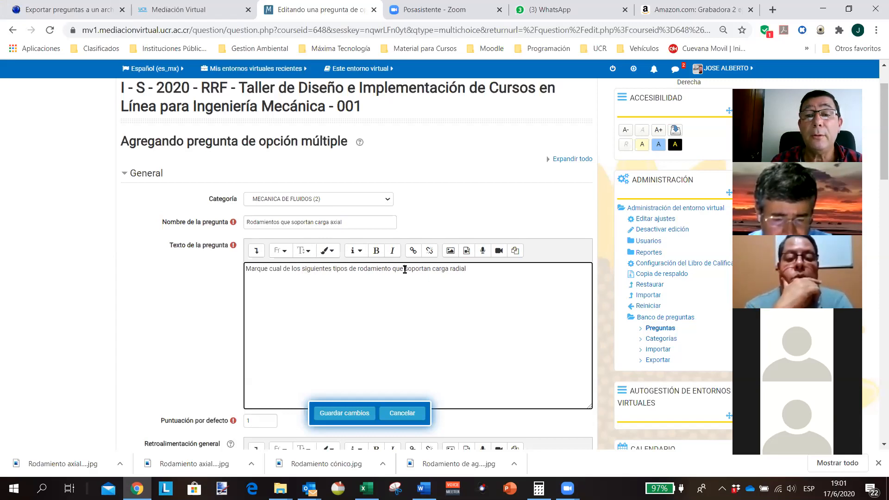
Replace "que soportan" with "no soporta" in the question text.
{"action": "key", "text": "BackSpace"}
{"action": "key", "text": "BackSpace"}
{"action": "key", "text": "BackSpace"}
{"action": "type", "text": "no"}
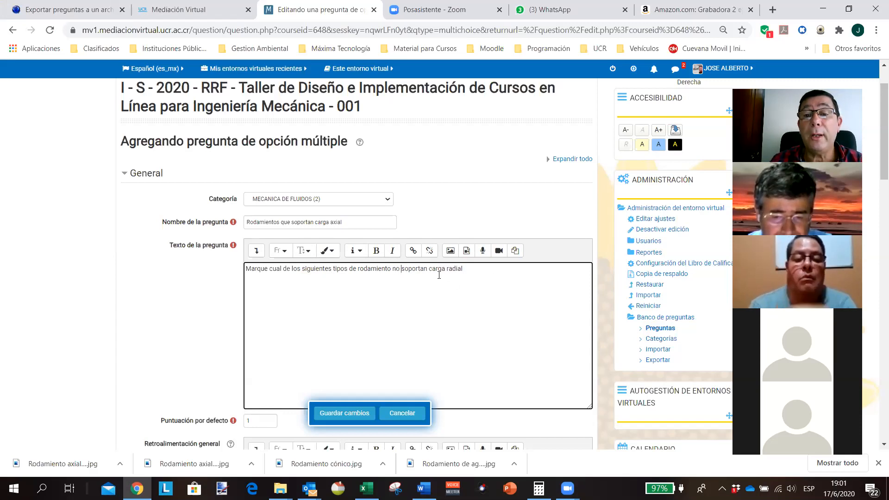
{"action": "key", "text": "BackSpace"}
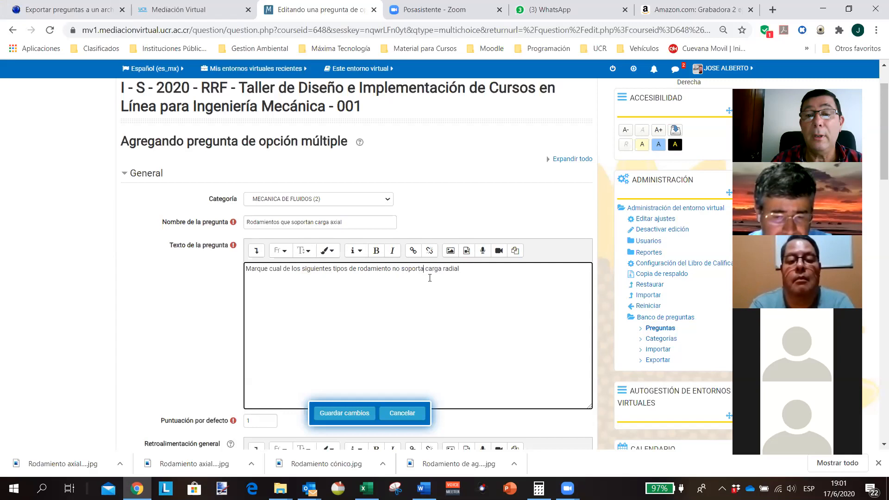
Examine the grade percentages available for answer option 1 without choosing one.
{"action": "scroll", "coordinate": [193, 375], "scroll_direction": "down", "scroll_amount": 9}
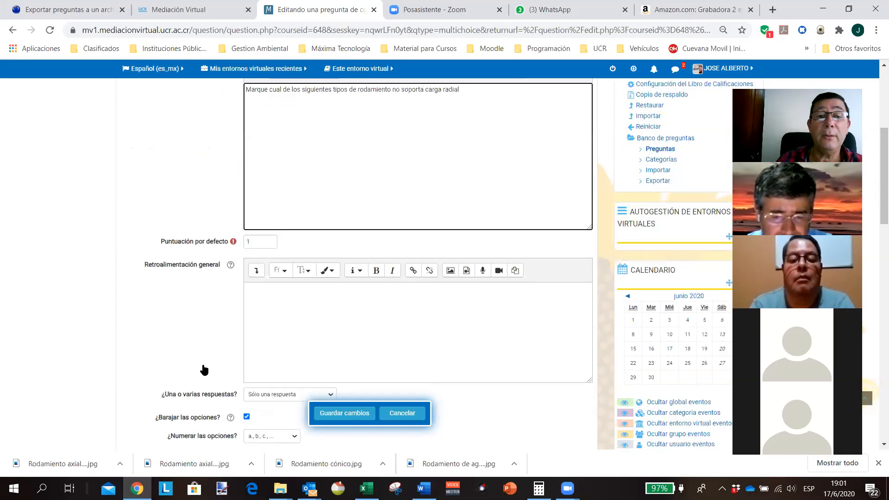
{"action": "scroll", "coordinate": [309, 347], "scroll_direction": "down", "scroll_amount": 7}
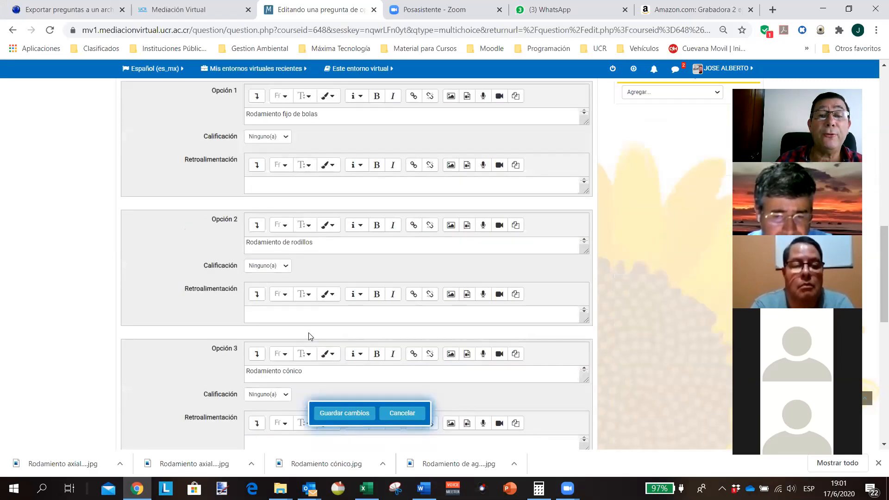
{"action": "scroll", "coordinate": [305, 259], "scroll_direction": "up", "scroll_amount": 5}
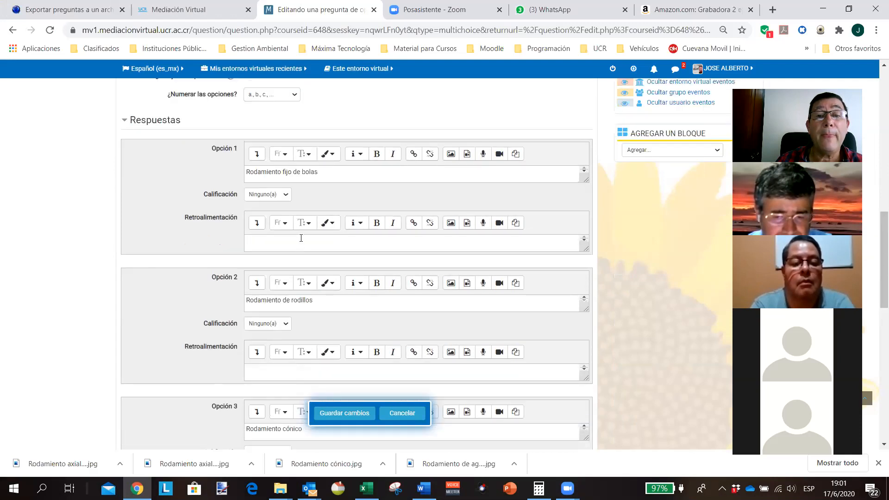
{"action": "left_click", "coordinate": [287, 195]}
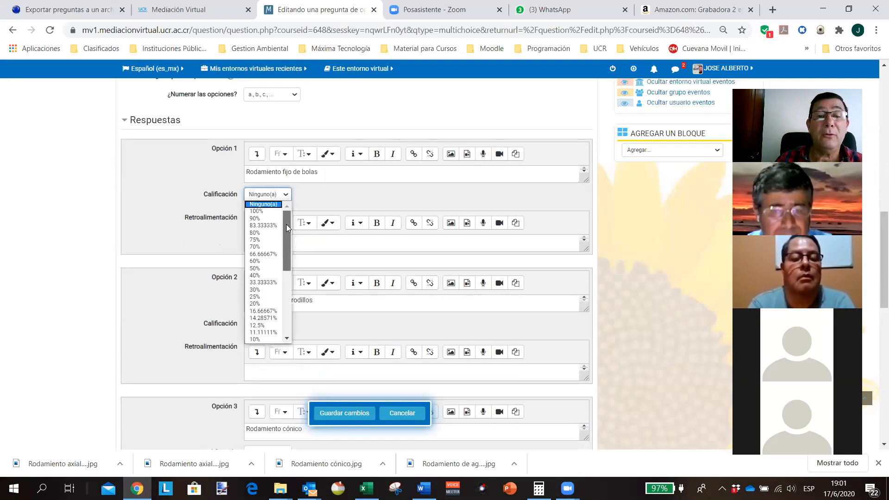
{"action": "left_click_drag", "start_coordinate": [286, 224], "coordinate": [282, 321]}
{"action": "left_click_drag", "start_coordinate": [290, 281], "coordinate": [289, 214]}
{"action": "left_click", "coordinate": [124, 186]}
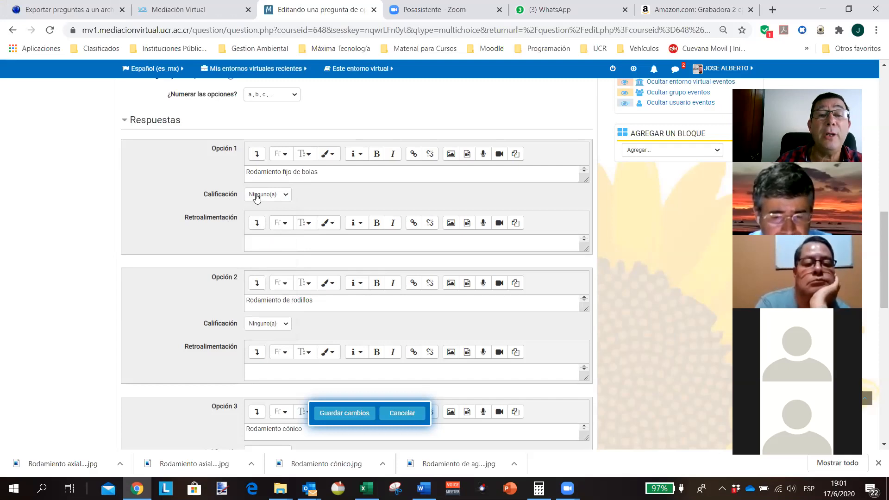
Set the grade of answer option 5, "Rodamiento de bolas axial", to 100%.
{"action": "scroll", "coordinate": [304, 301], "scroll_direction": "down", "scroll_amount": 8}
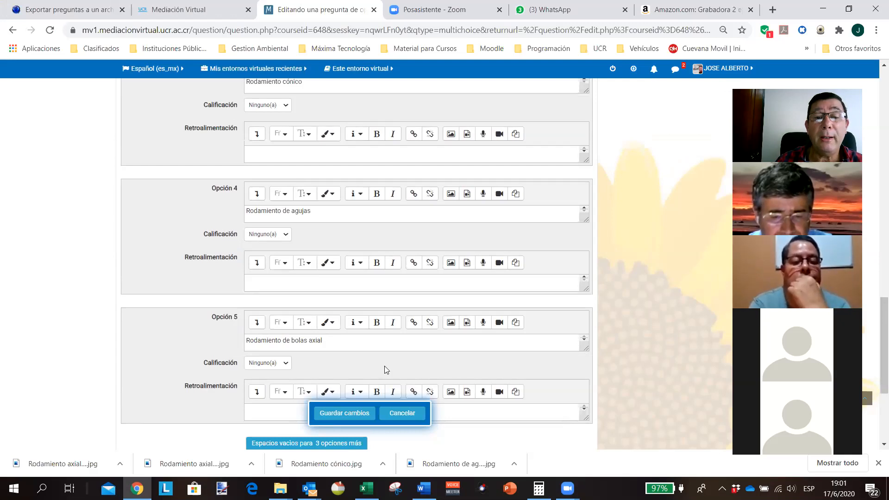
{"action": "scroll", "coordinate": [384, 365], "scroll_direction": "down", "scroll_amount": 3}
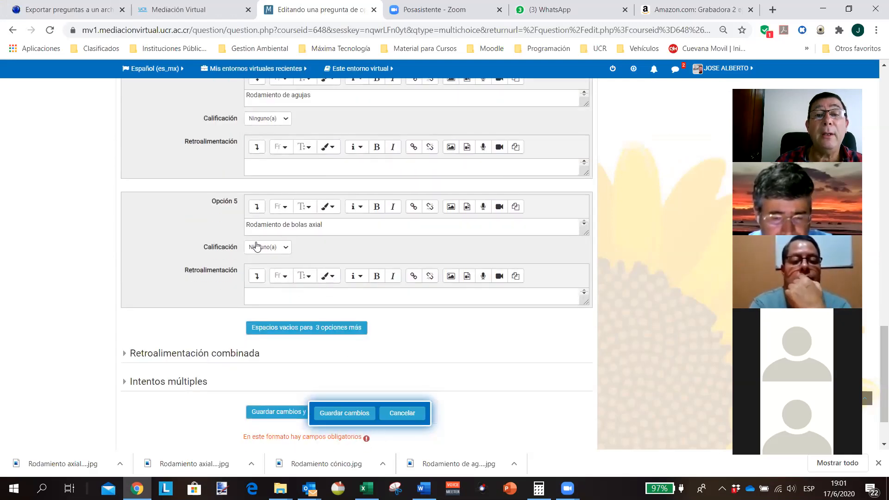
{"action": "left_click", "coordinate": [286, 250]}
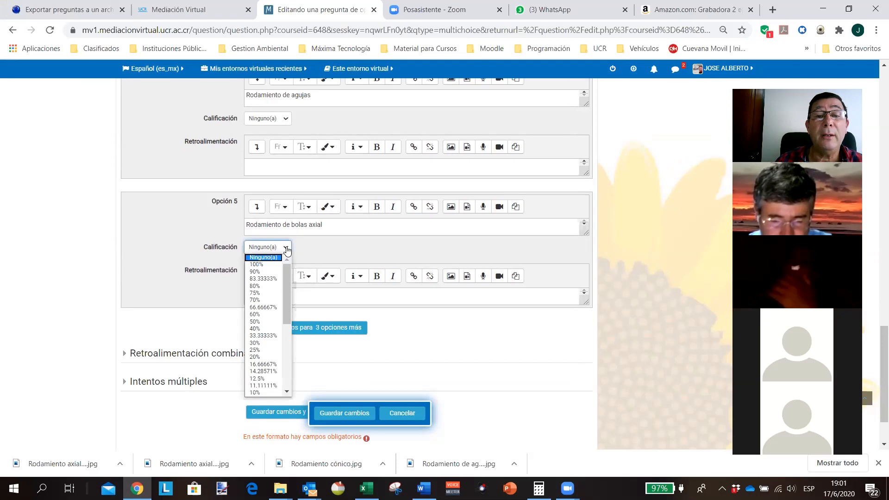
{"action": "left_click", "coordinate": [275, 265]}
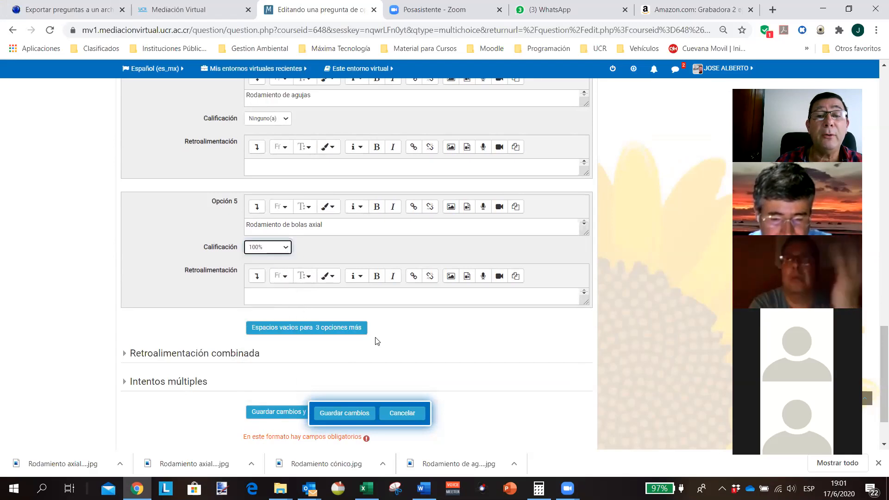
Review the grades of the other answer options, the question text and the single-answer setting.
{"action": "scroll", "coordinate": [378, 303], "scroll_direction": "up", "scroll_amount": 4}
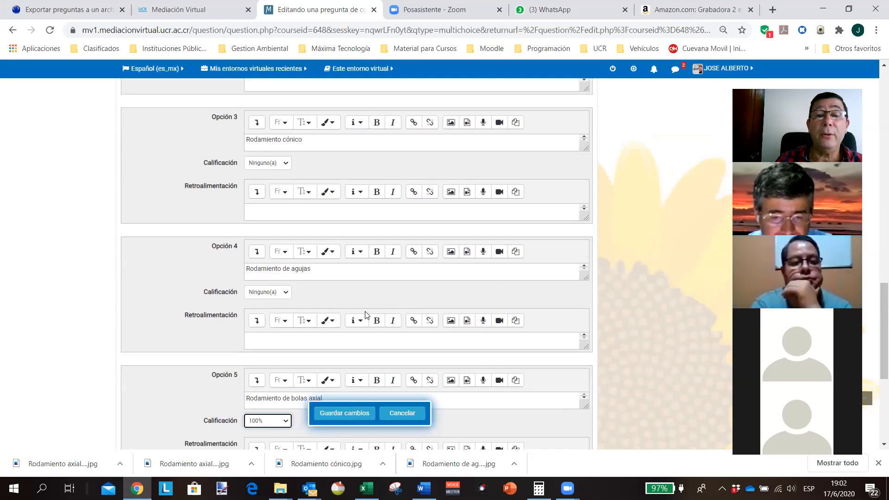
{"action": "scroll", "coordinate": [233, 278], "scroll_direction": "up", "scroll_amount": 3}
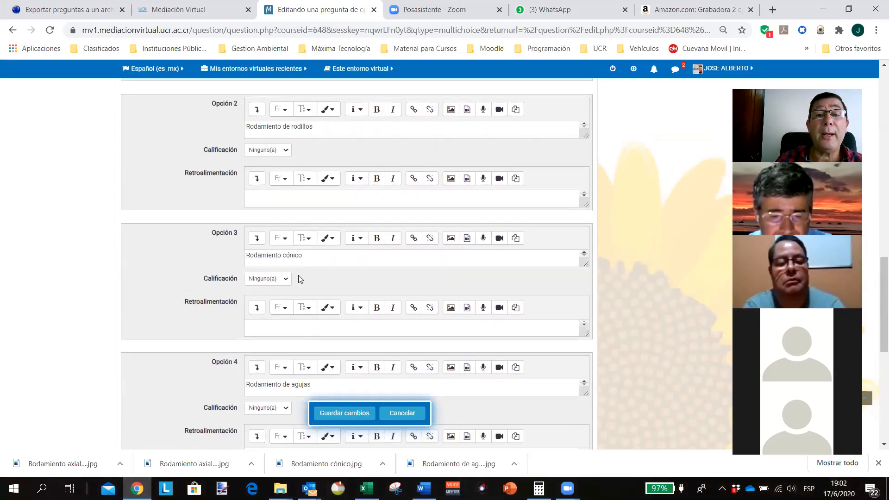
{"action": "scroll", "coordinate": [317, 251], "scroll_direction": "up", "scroll_amount": 1}
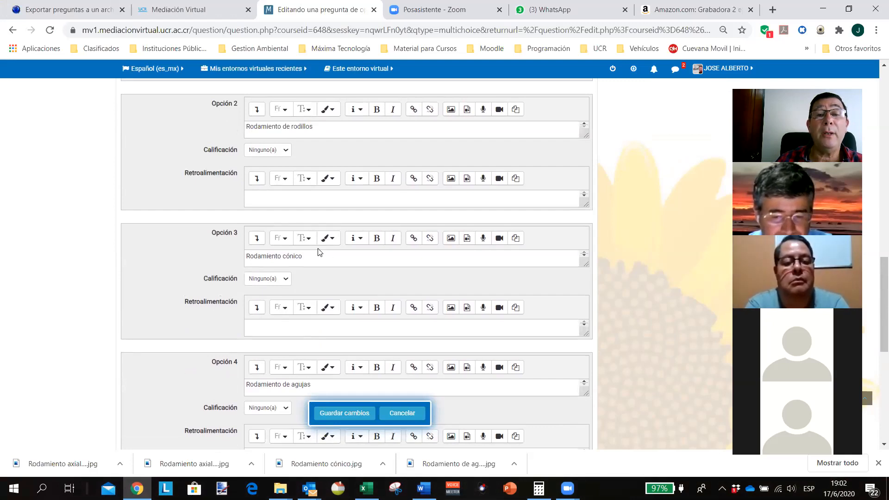
{"action": "scroll", "coordinate": [299, 152], "scroll_direction": "up", "scroll_amount": 8}
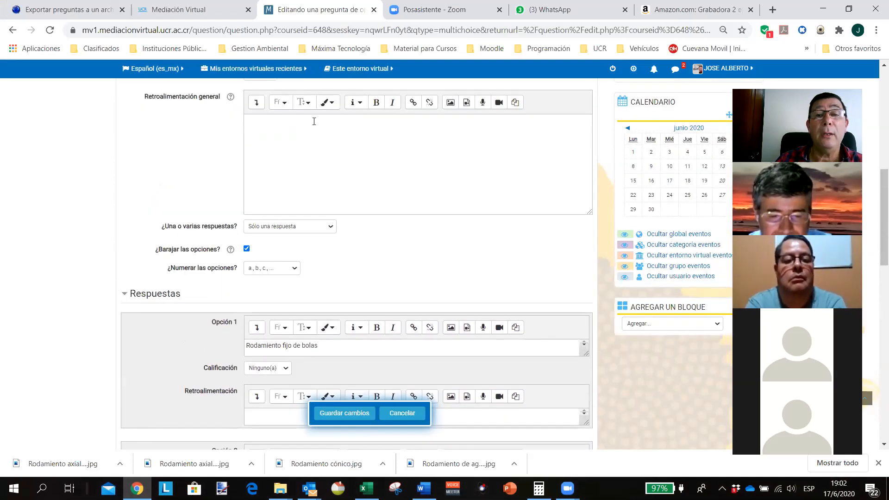
{"action": "scroll", "coordinate": [369, 139], "scroll_direction": "up", "scroll_amount": 4}
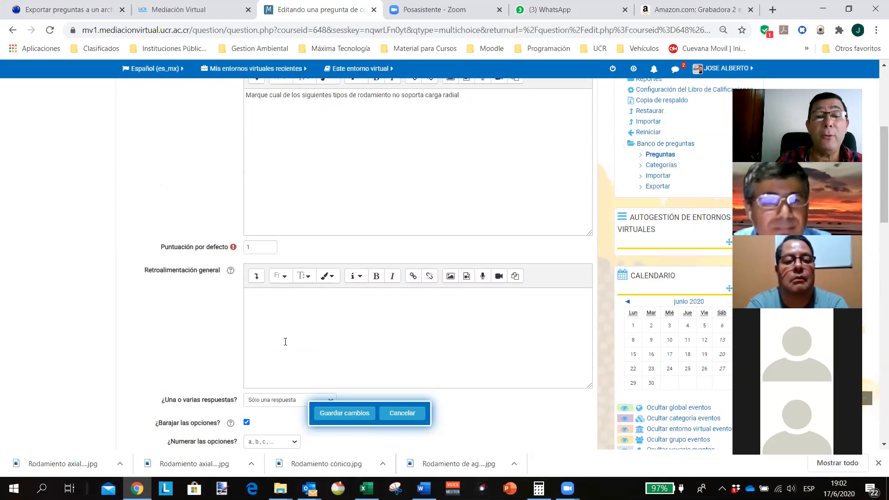
{"action": "scroll", "coordinate": [285, 341], "scroll_direction": "down", "scroll_amount": 7}
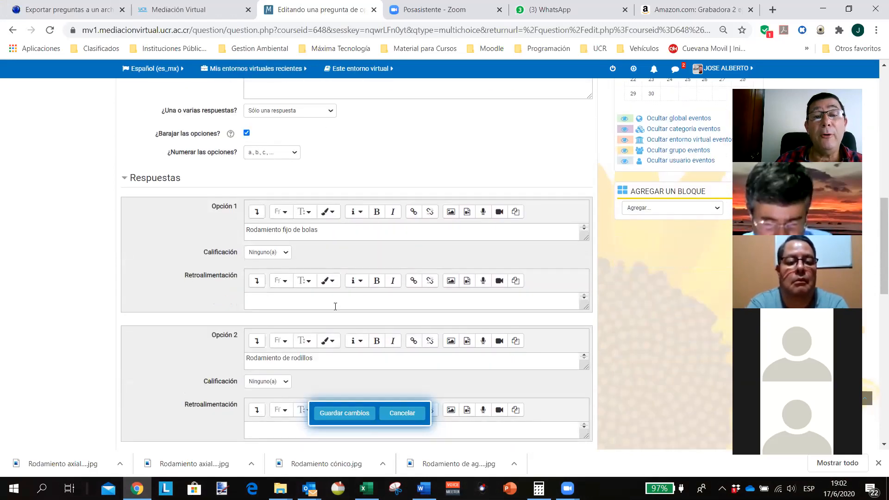
{"action": "scroll", "coordinate": [286, 323], "scroll_direction": "down", "scroll_amount": 1}
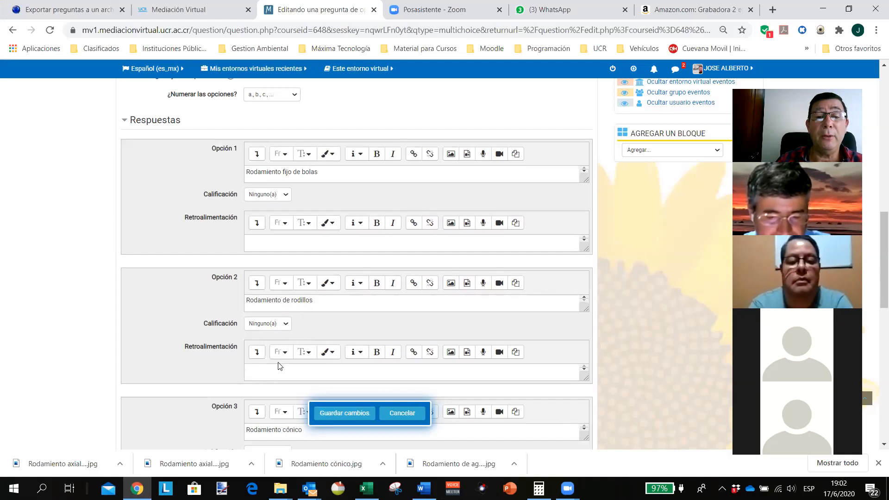
Save the multiple-choice question with its five answer options and keep it open for editing.
{"action": "scroll", "coordinate": [283, 364], "scroll_direction": "down", "scroll_amount": 6}
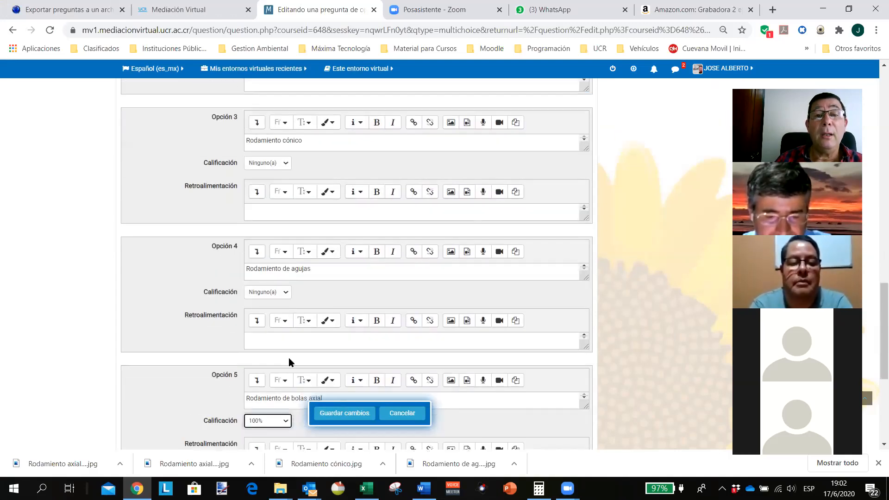
{"action": "scroll", "coordinate": [295, 360], "scroll_direction": "down", "scroll_amount": 5}
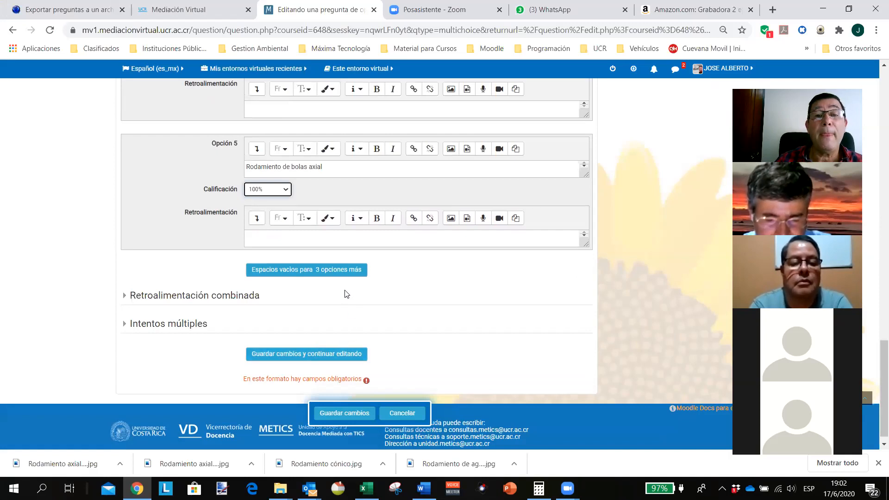
{"action": "scroll", "coordinate": [346, 294], "scroll_direction": "up", "scroll_amount": 3}
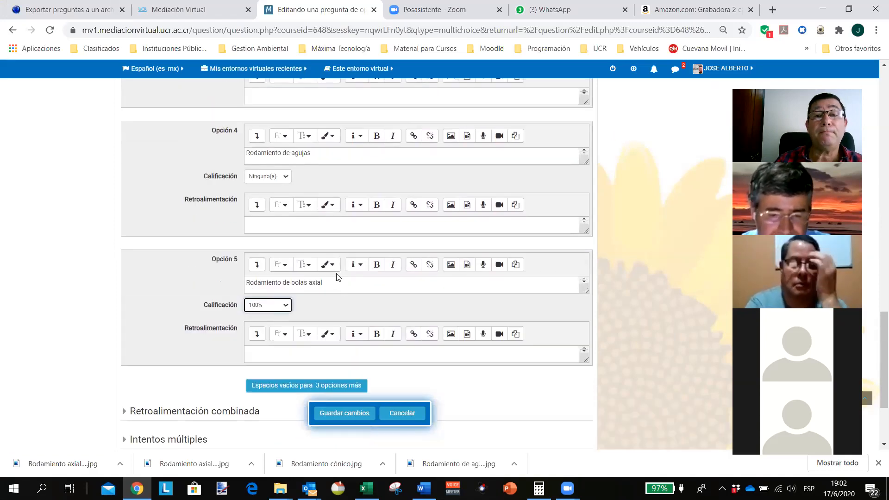
{"action": "scroll", "coordinate": [308, 203], "scroll_direction": "up", "scroll_amount": 3}
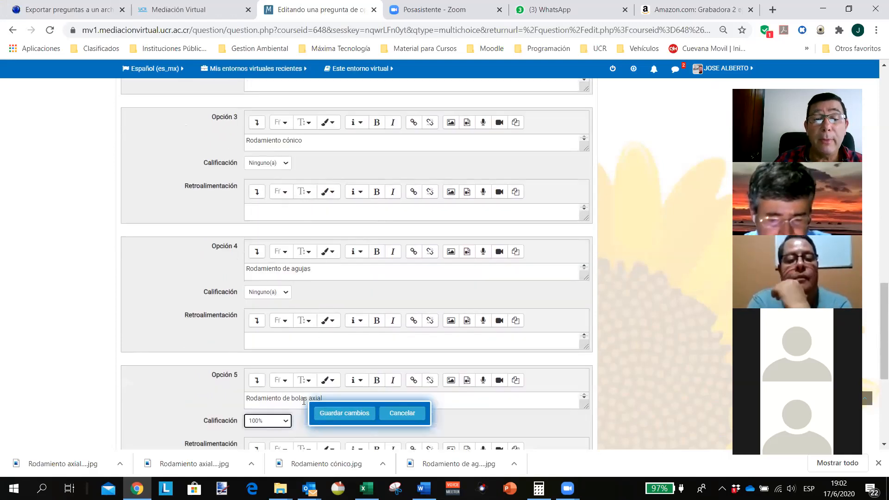
{"action": "scroll", "coordinate": [287, 332], "scroll_direction": "down", "scroll_amount": 4}
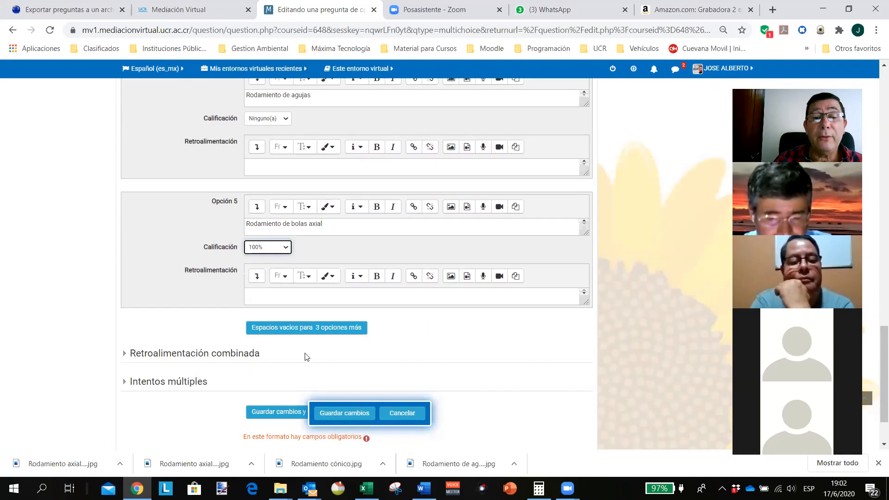
{"action": "scroll", "coordinate": [303, 356], "scroll_direction": "down", "scroll_amount": 2}
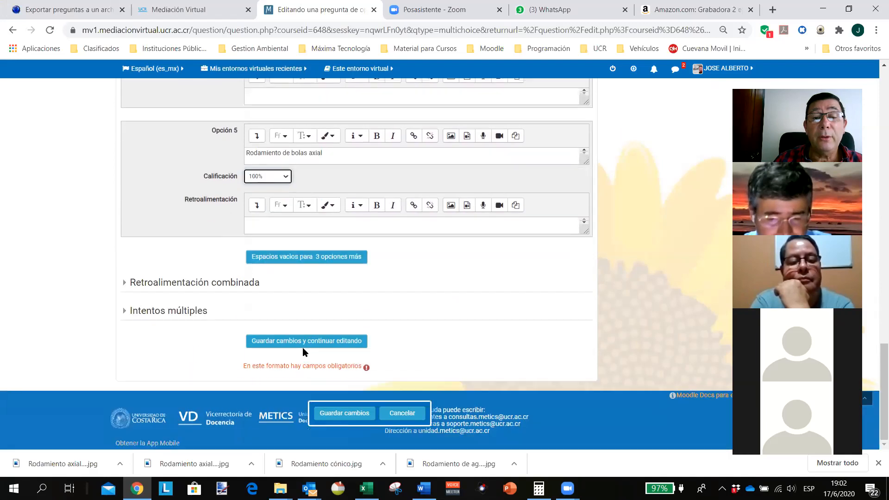
{"action": "left_click", "coordinate": [328, 347]}
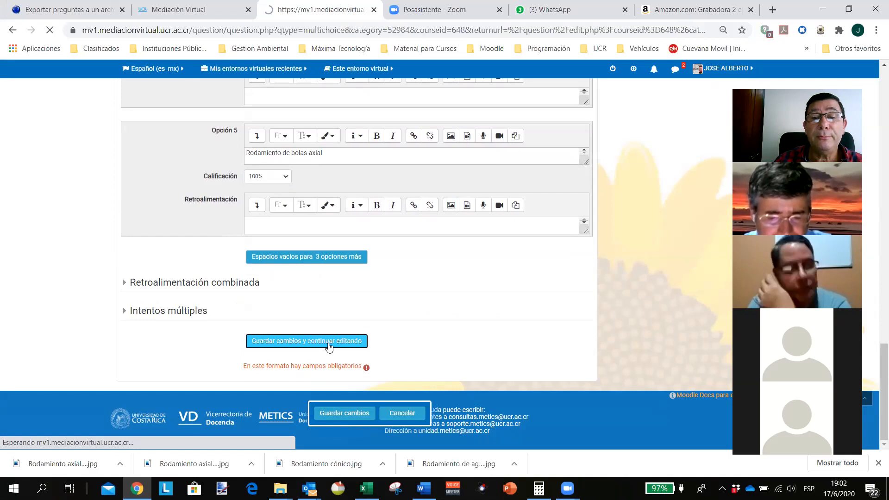
Preview the saved question, fill in the correct response to check it, and close the preview.
{"action": "scroll", "coordinate": [389, 350], "scroll_direction": "down", "scroll_amount": 15}
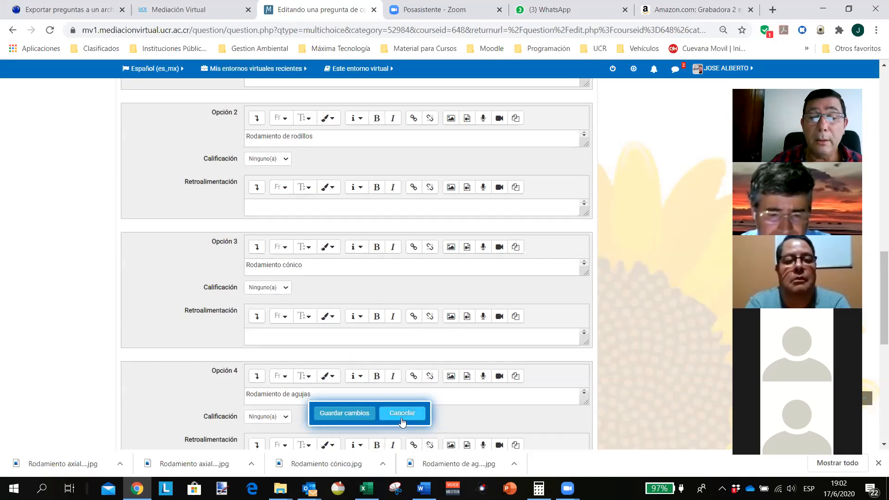
{"action": "scroll", "coordinate": [473, 400], "scroll_direction": "down", "scroll_amount": 5}
{"action": "scroll", "coordinate": [473, 400], "scroll_direction": "down", "scroll_amount": 3}
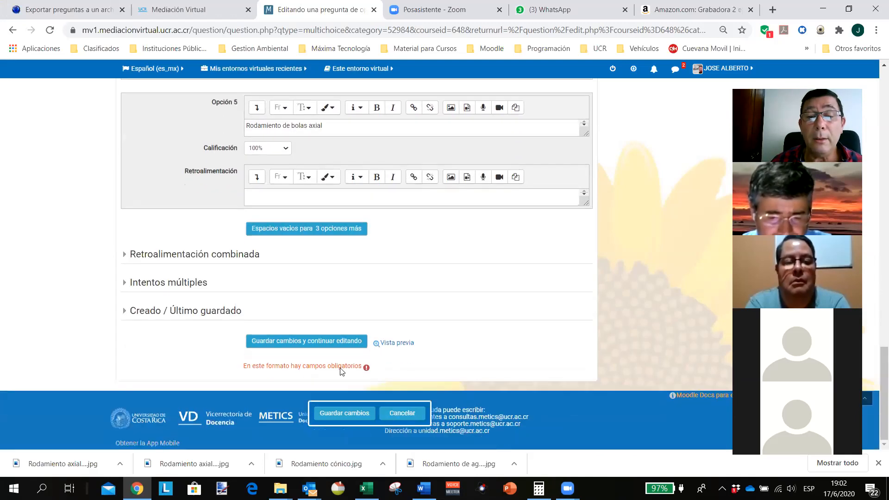
{"action": "left_click", "coordinate": [400, 345]}
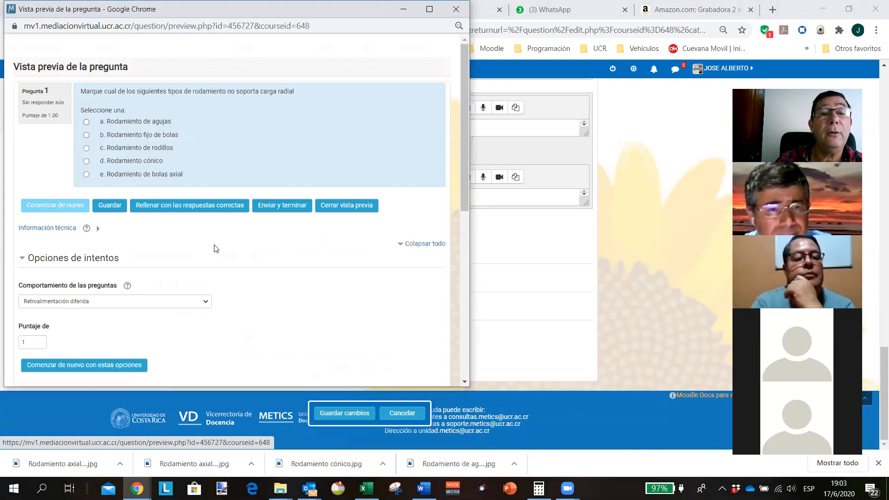
{"action": "left_click", "coordinate": [222, 211]}
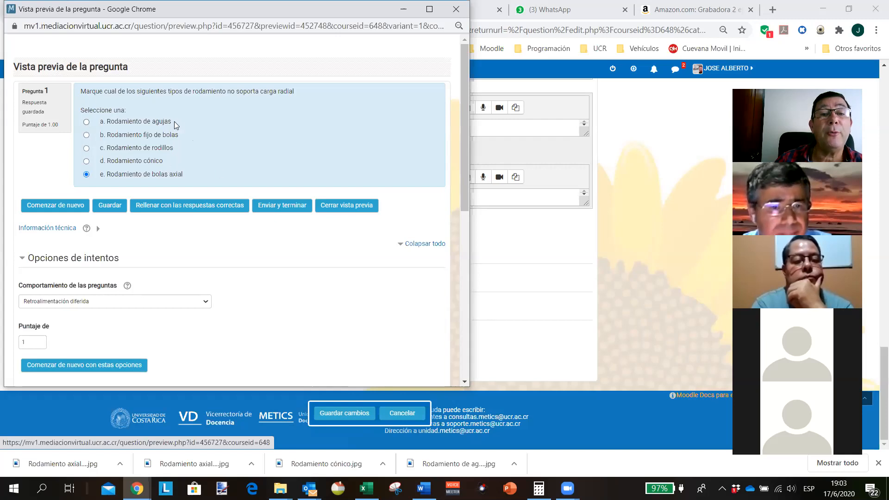
{"action": "left_click", "coordinate": [361, 211]}
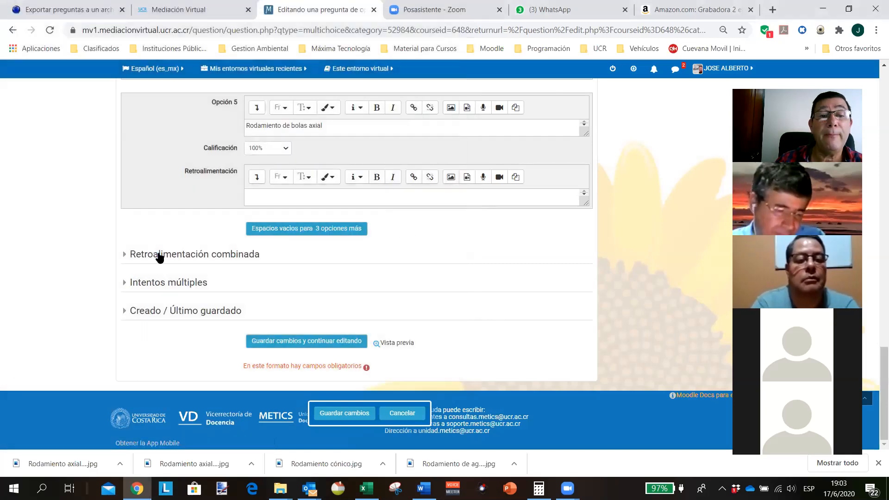
Check the option-shuffling setting, preview the question again to compare the order of the answers, and close the preview.
{"action": "scroll", "coordinate": [186, 244], "scroll_direction": "up", "scroll_amount": 4}
{"action": "scroll", "coordinate": [187, 243], "scroll_direction": "up", "scroll_amount": 12}
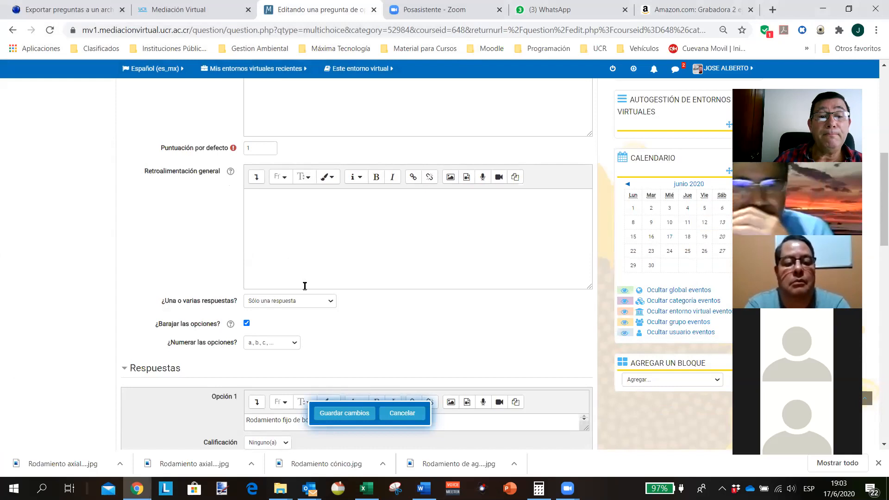
{"action": "scroll", "coordinate": [250, 312], "scroll_direction": "down", "scroll_amount": 3}
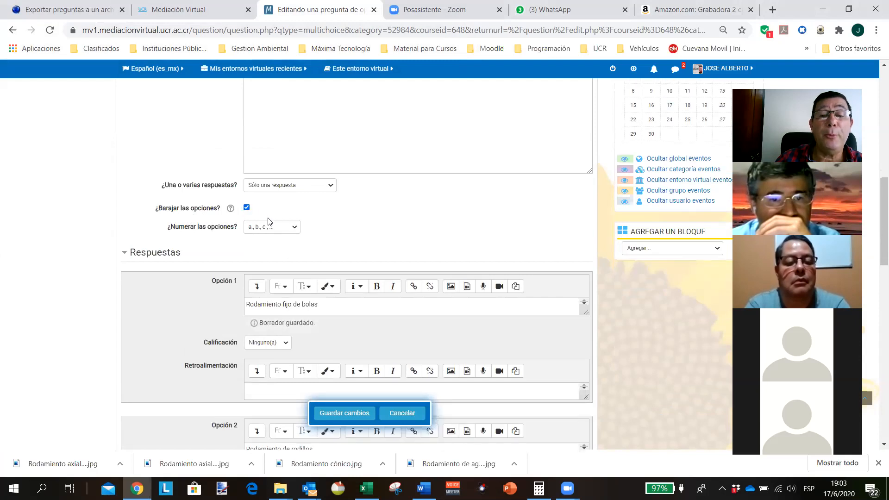
{"action": "scroll", "coordinate": [274, 213], "scroll_direction": "down", "scroll_amount": 3}
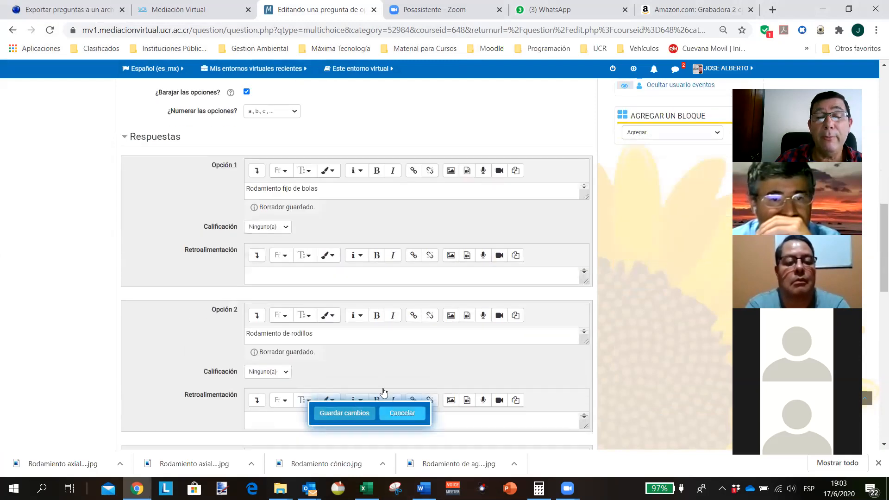
{"action": "scroll", "coordinate": [368, 374], "scroll_direction": "down", "scroll_amount": 8}
{"action": "scroll", "coordinate": [371, 374], "scroll_direction": "down", "scroll_amount": 6}
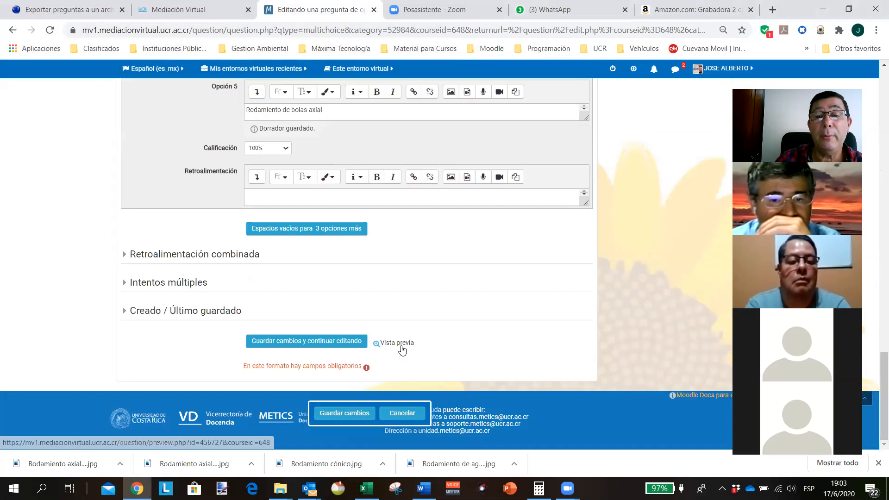
{"action": "left_click", "coordinate": [401, 344]}
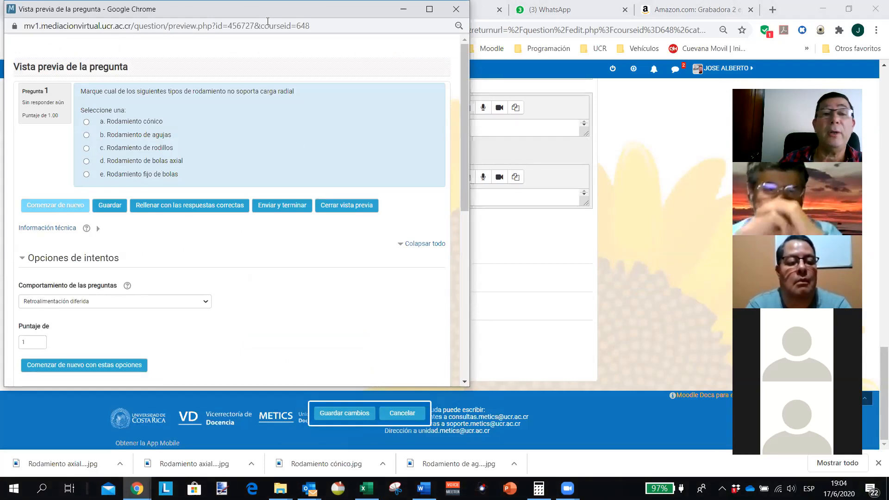
{"action": "left_click_drag", "start_coordinate": [267, 22], "coordinate": [311, 50]}
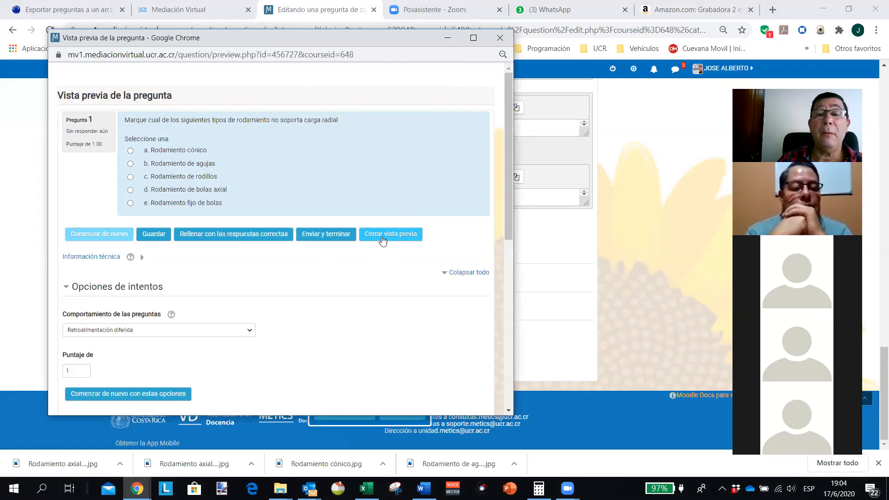
{"action": "left_click", "coordinate": [382, 240]}
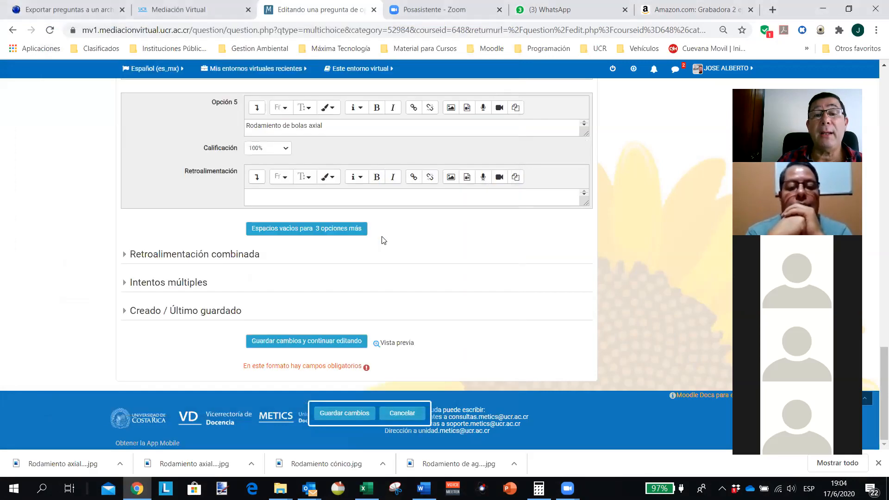
Set the whole question text to the large font size and save the question while continuing to edit.
{"action": "scroll", "coordinate": [379, 238], "scroll_direction": "up", "scroll_amount": 6}
{"action": "scroll", "coordinate": [380, 236], "scroll_direction": "up", "scroll_amount": 15}
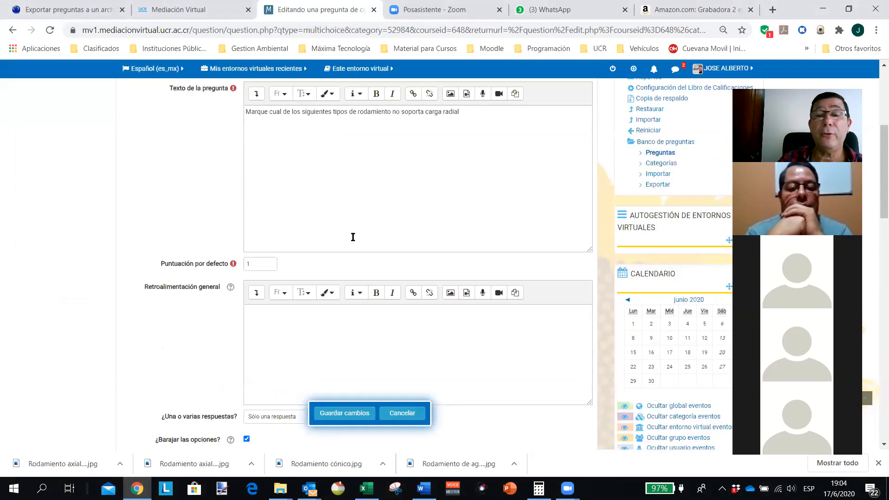
{"action": "scroll", "coordinate": [345, 241], "scroll_direction": "down", "scroll_amount": 3}
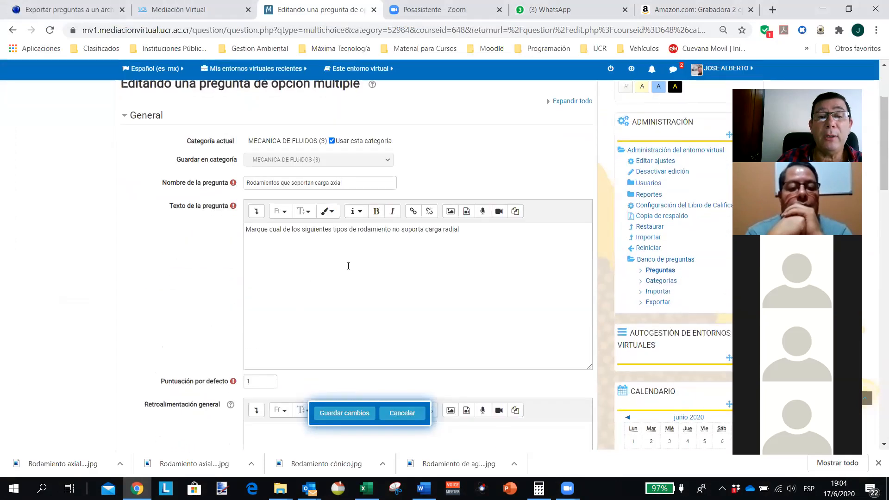
{"action": "left_click_drag", "start_coordinate": [478, 229], "coordinate": [228, 230]}
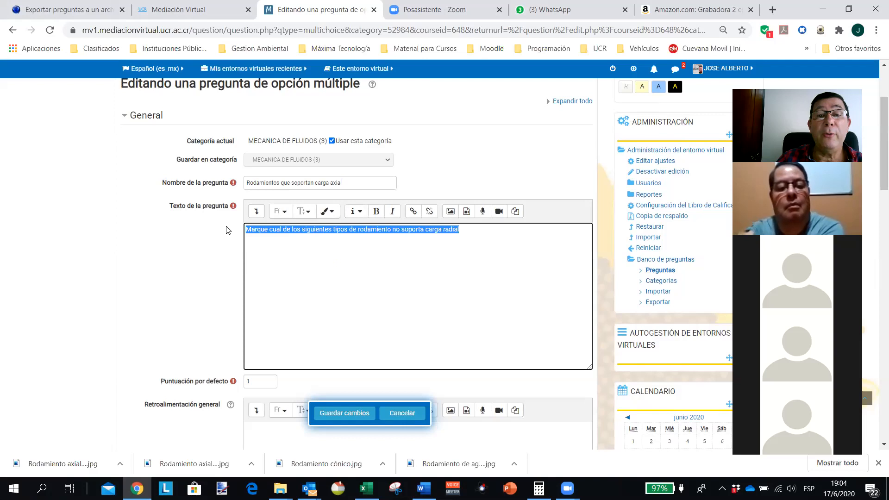
{"action": "left_click", "coordinate": [304, 212]}
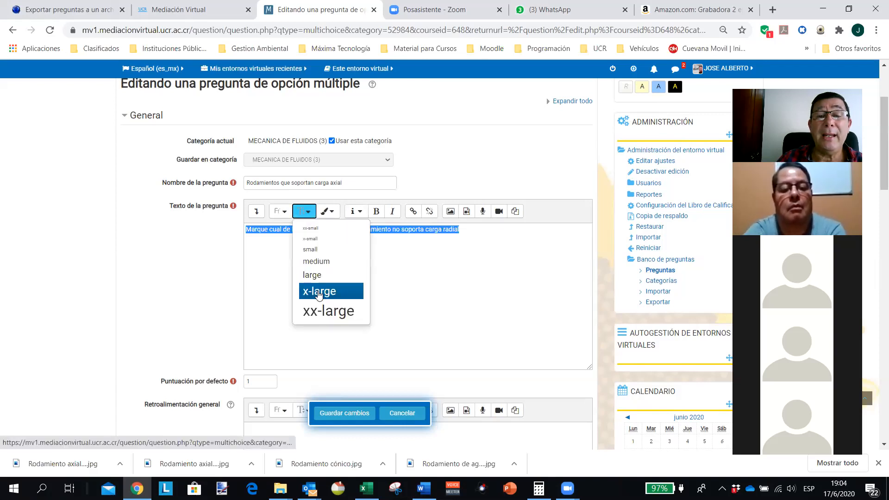
{"action": "left_click", "coordinate": [313, 275]}
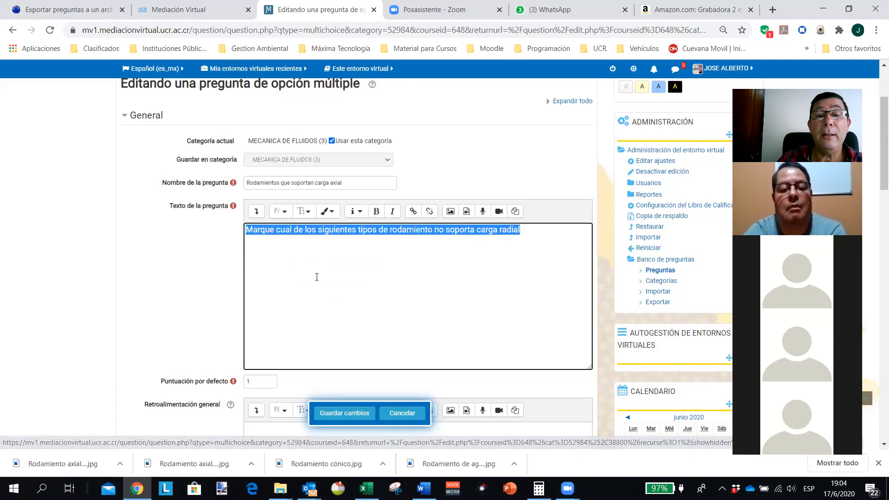
{"action": "scroll", "coordinate": [423, 313], "scroll_direction": "down", "scroll_amount": 3}
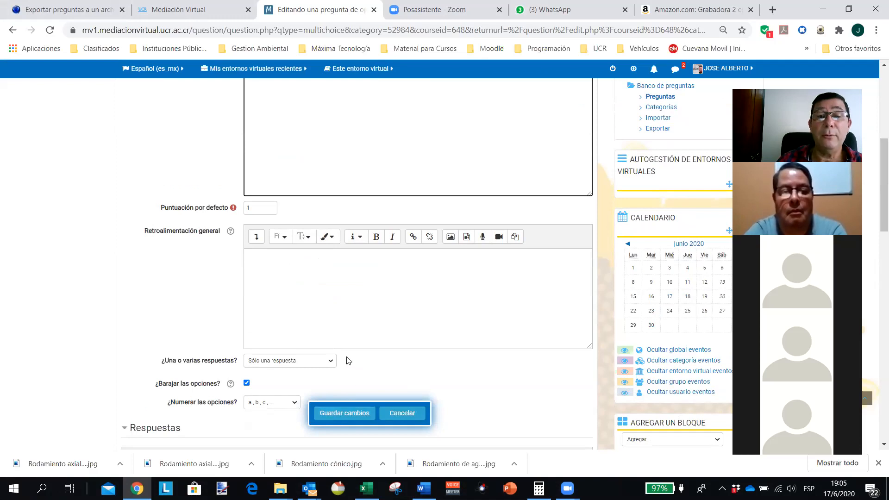
{"action": "scroll", "coordinate": [351, 365], "scroll_direction": "down", "scroll_amount": 4}
{"action": "scroll", "coordinate": [351, 370], "scroll_direction": "down", "scroll_amount": 15}
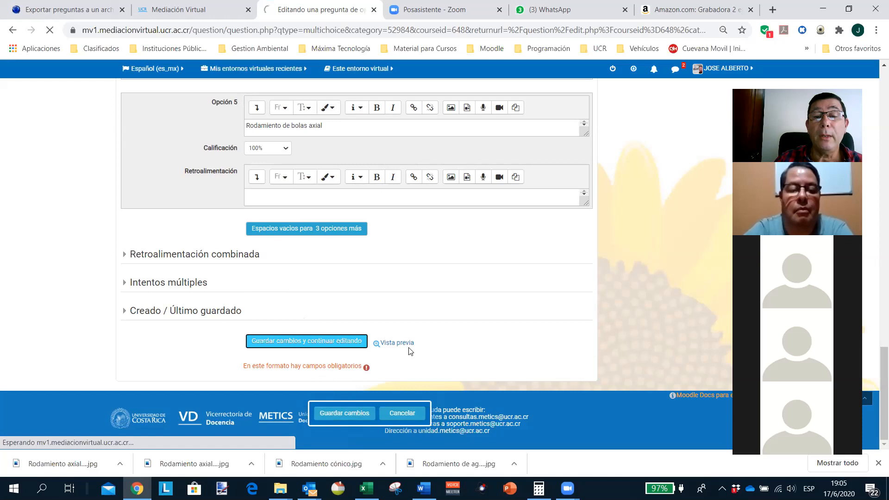
Preview the question to check the enlarged question text, and close the preview.
{"action": "left_click", "coordinate": [397, 345]}
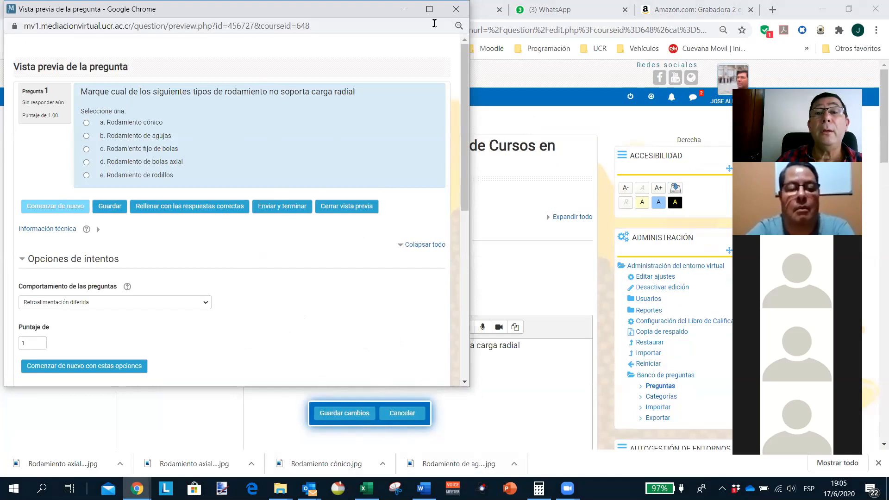
{"action": "left_click_drag", "start_coordinate": [408, 12], "coordinate": [413, 44]}
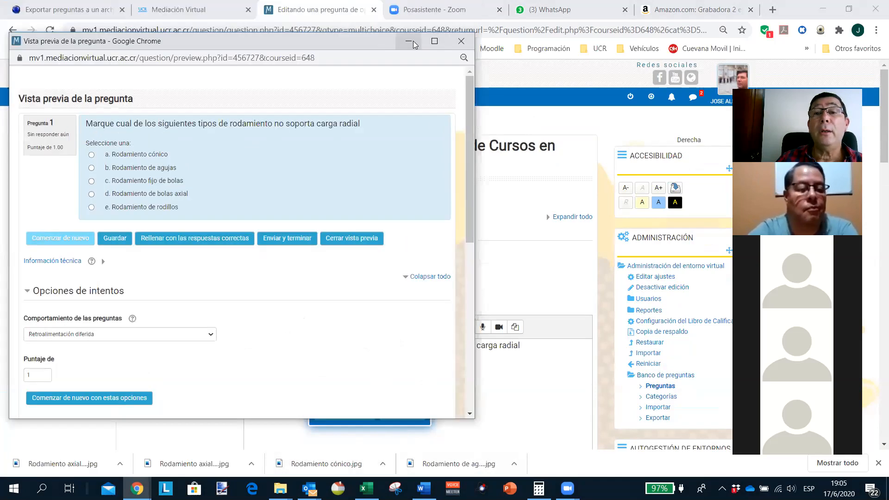
{"action": "left_click", "coordinate": [465, 43]}
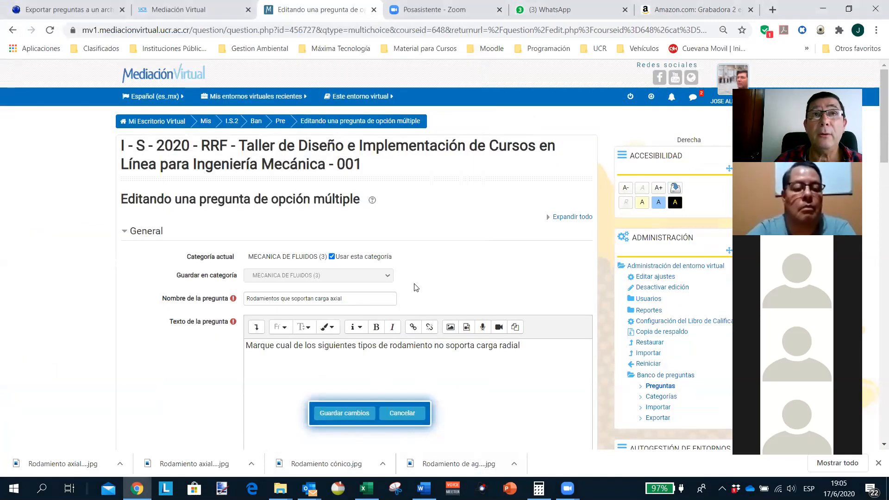
Review the question's answer options, grades, question text and shuffling and numbering settings.
{"action": "scroll", "coordinate": [416, 288], "scroll_direction": "down", "scroll_amount": 15}
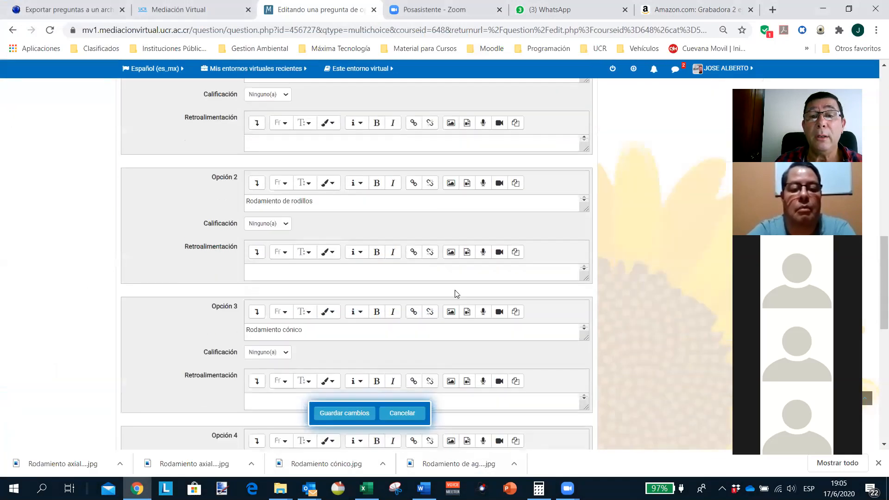
{"action": "scroll", "coordinate": [456, 293], "scroll_direction": "down", "scroll_amount": 10}
{"action": "scroll", "coordinate": [455, 272], "scroll_direction": "up", "scroll_amount": 5}
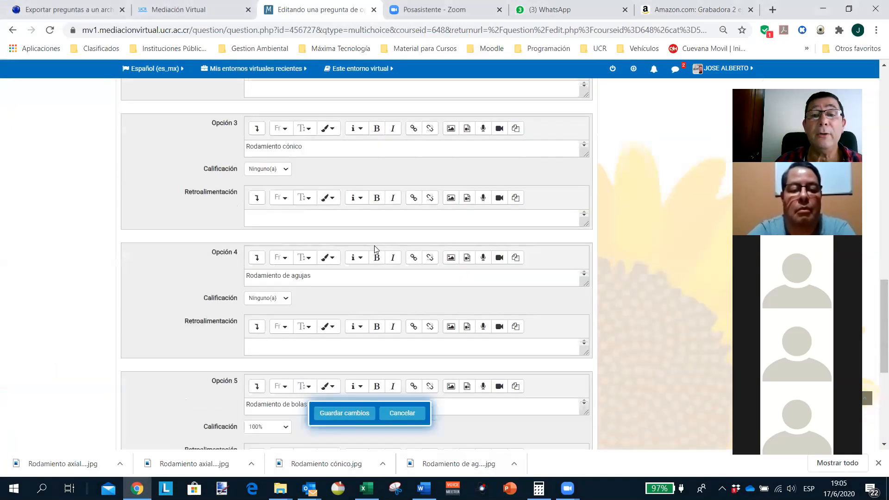
{"action": "scroll", "coordinate": [374, 245], "scroll_direction": "up", "scroll_amount": 10}
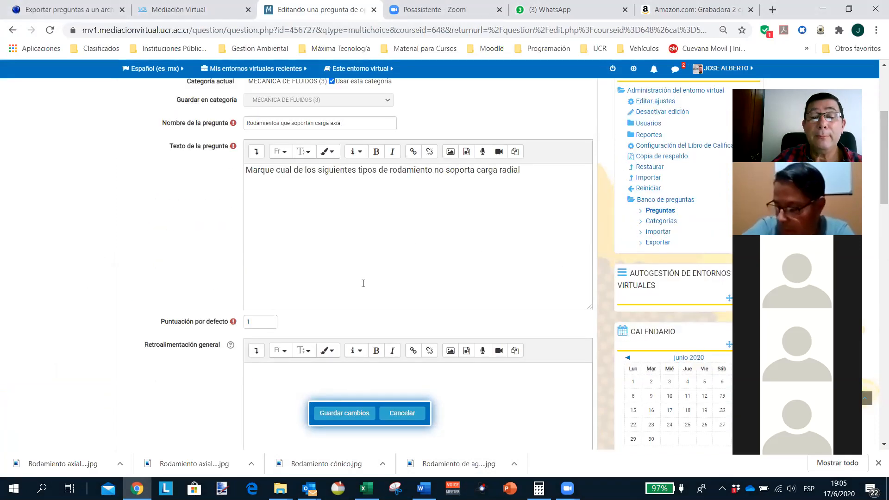
{"action": "scroll", "coordinate": [434, 278], "scroll_direction": "up", "scroll_amount": 5}
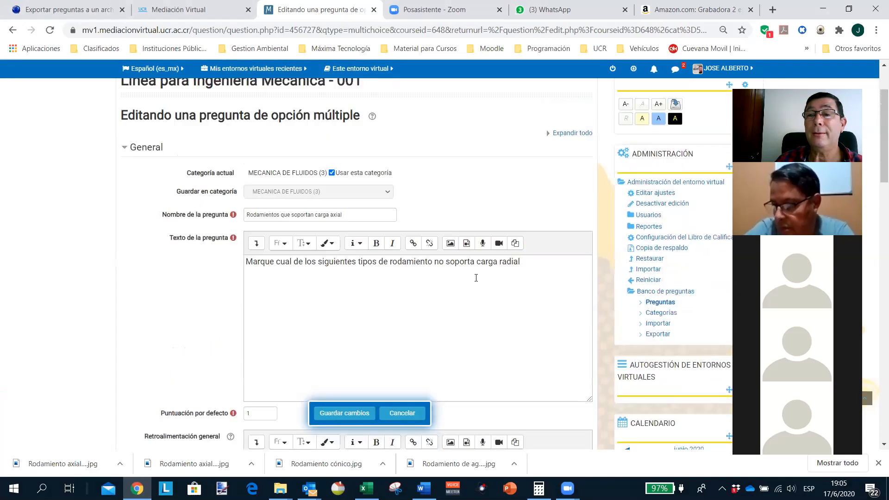
{"action": "scroll", "coordinate": [393, 264], "scroll_direction": "down", "scroll_amount": 4}
{"action": "scroll", "coordinate": [393, 265], "scroll_direction": "down", "scroll_amount": 6}
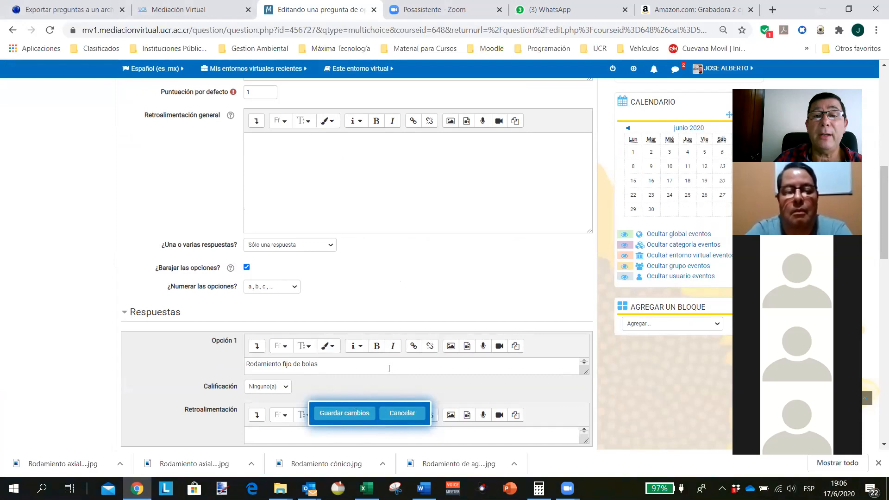
{"action": "scroll", "coordinate": [390, 347], "scroll_direction": "up", "scroll_amount": 10}
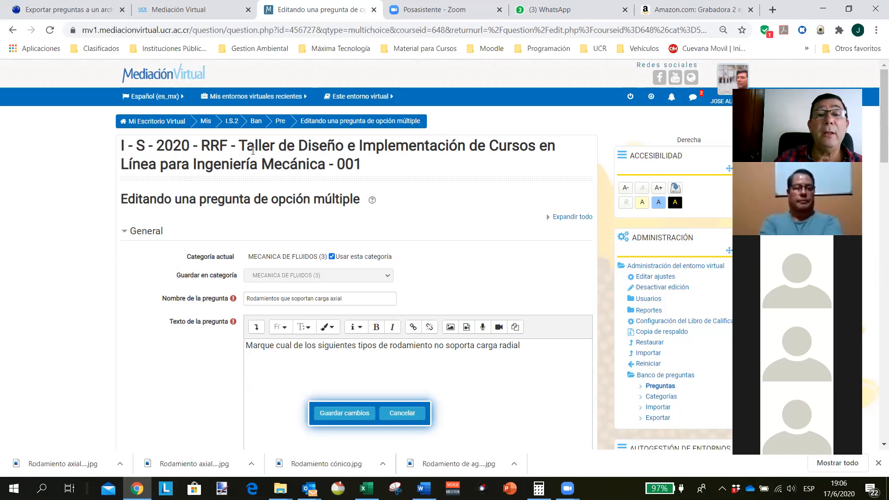
{"action": "left_click_drag", "start_coordinate": [243, 145], "coordinate": [362, 145]}
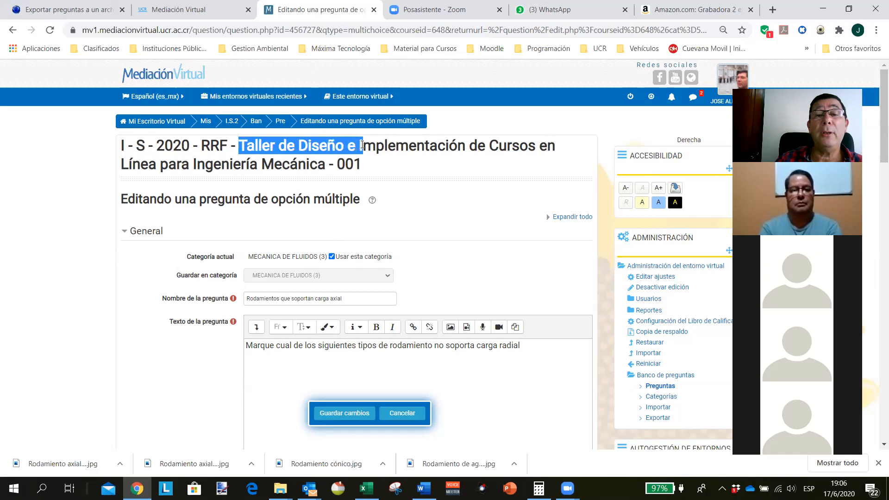
{"action": "left_click", "coordinate": [386, 173]}
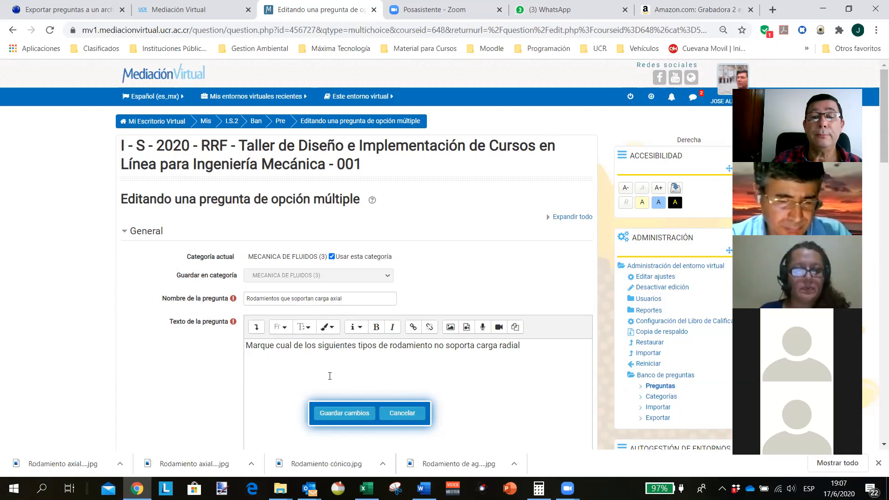
Save the changes to the bearing question and look over the question bank list with its displayed question texts.
{"action": "left_click", "coordinate": [333, 409]}
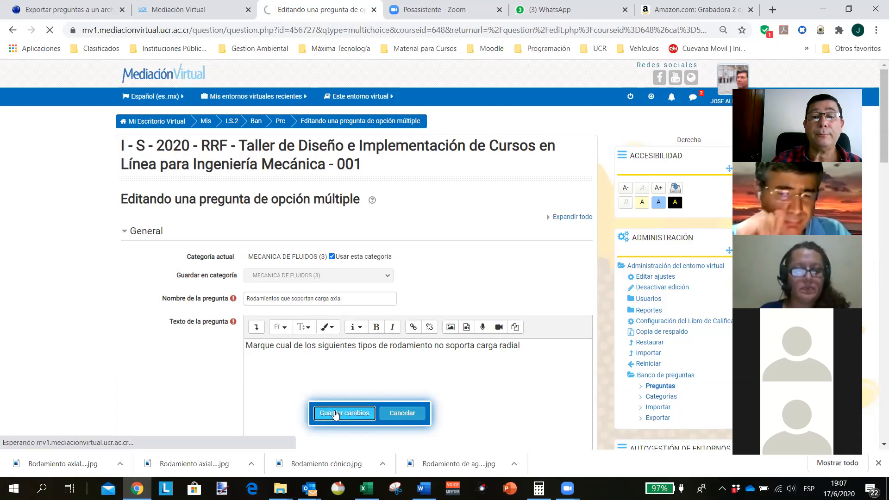
{"action": "scroll", "coordinate": [331, 402], "scroll_direction": "down", "scroll_amount": 4}
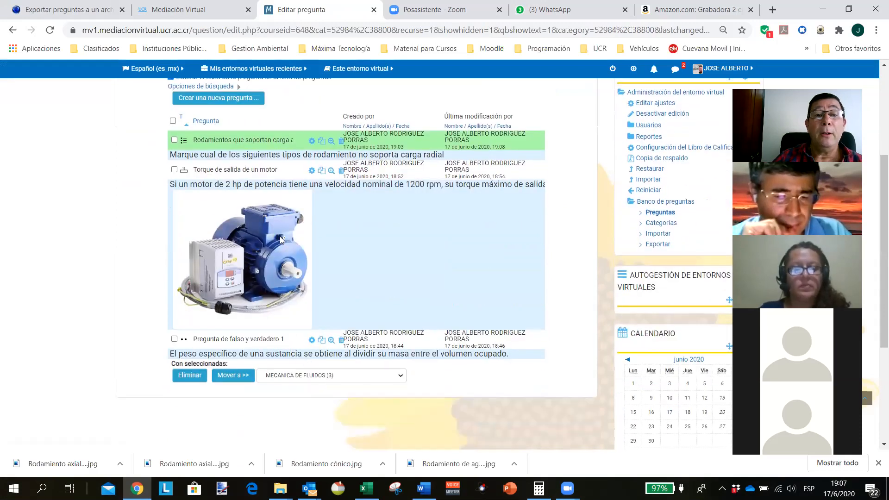
{"action": "scroll", "coordinate": [215, 198], "scroll_direction": "up", "scroll_amount": 1}
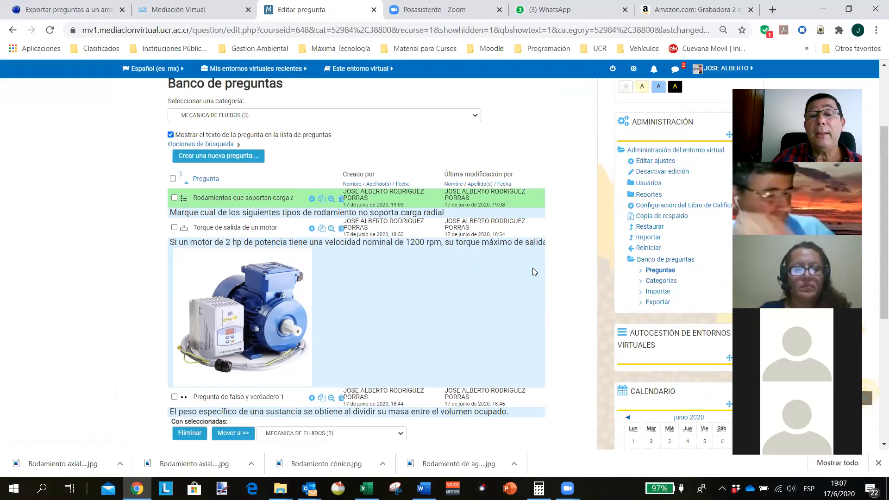
{"action": "scroll", "coordinate": [527, 360], "scroll_direction": "down", "scroll_amount": 1}
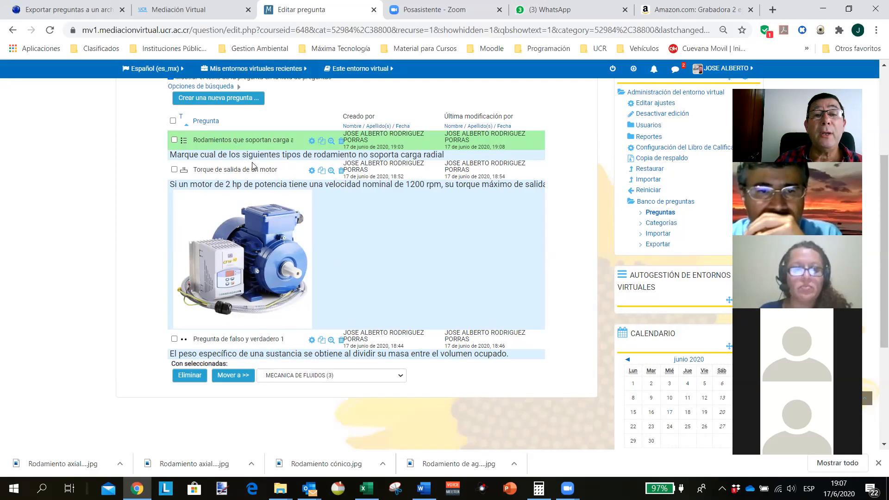
{"action": "scroll", "coordinate": [251, 176], "scroll_direction": "up", "scroll_amount": 1}
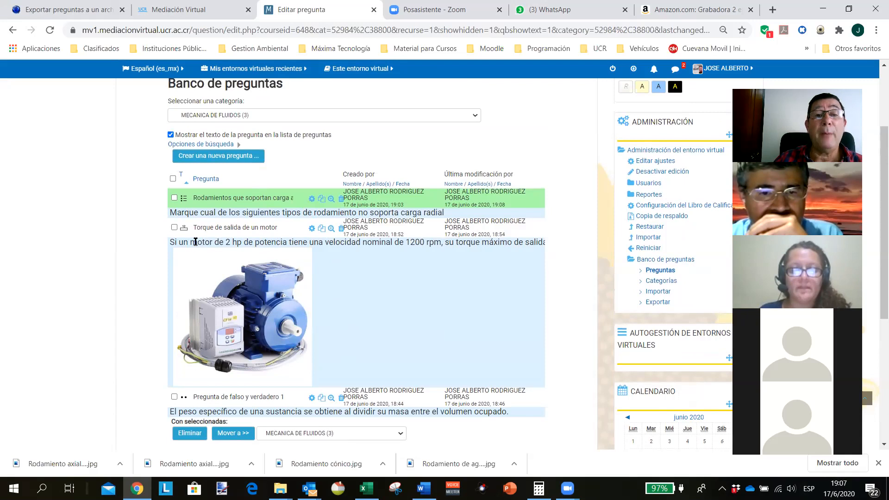
Turn off showing the question text in the question bank list.
{"action": "scroll", "coordinate": [274, 239], "scroll_direction": "up", "scroll_amount": 3}
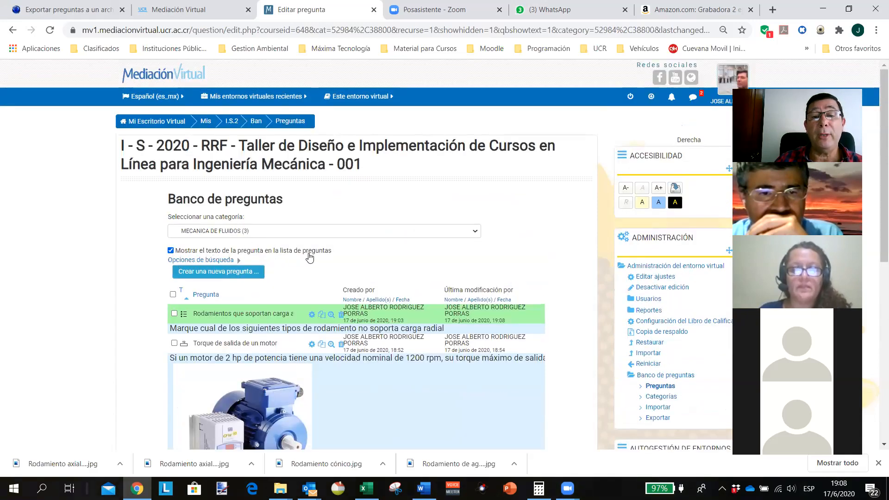
{"action": "left_click", "coordinate": [171, 251]}
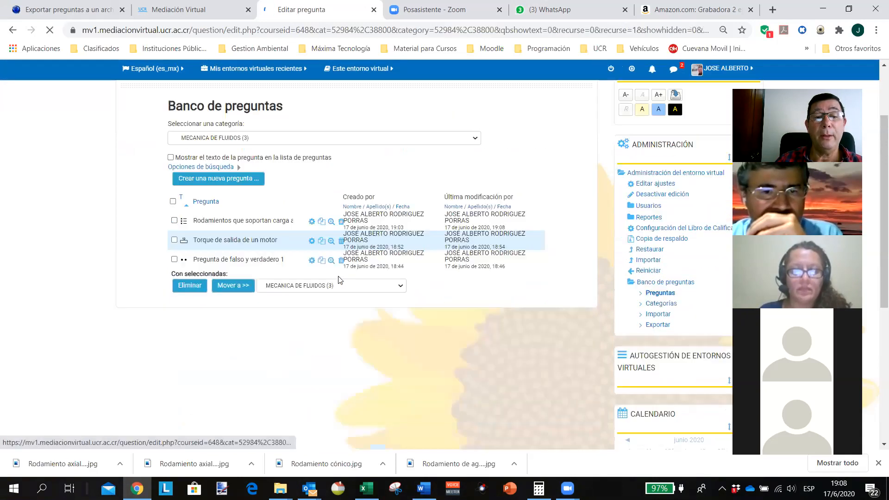
{"action": "scroll", "coordinate": [215, 171], "scroll_direction": "down", "scroll_amount": 4}
{"action": "scroll", "coordinate": [215, 172], "scroll_direction": "up", "scroll_amount": 1}
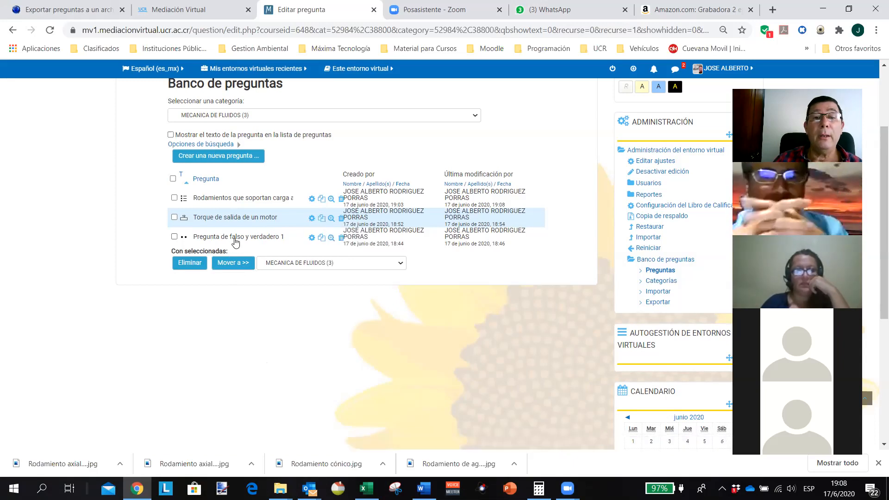
Rename the true/false question as "Peso específico", correcting the spelling, and save the changes.
{"action": "left_click", "coordinate": [312, 238]}
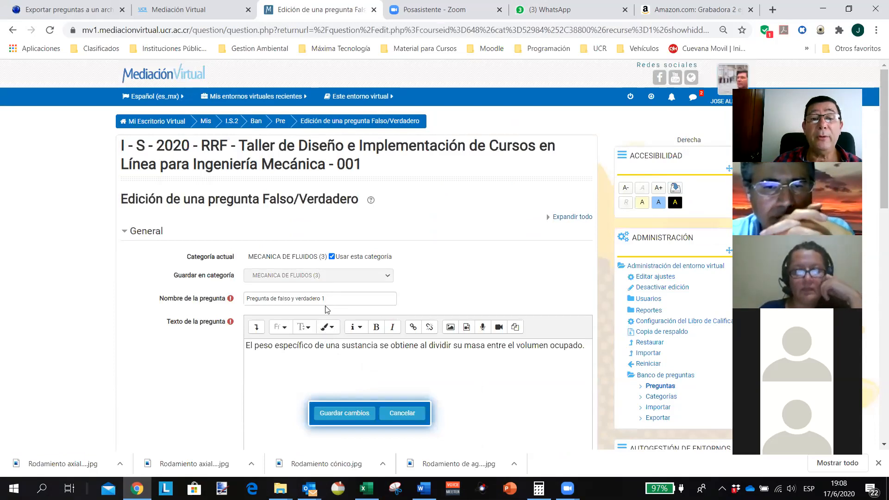
{"action": "left_click_drag", "start_coordinate": [334, 299], "coordinate": [211, 291]}
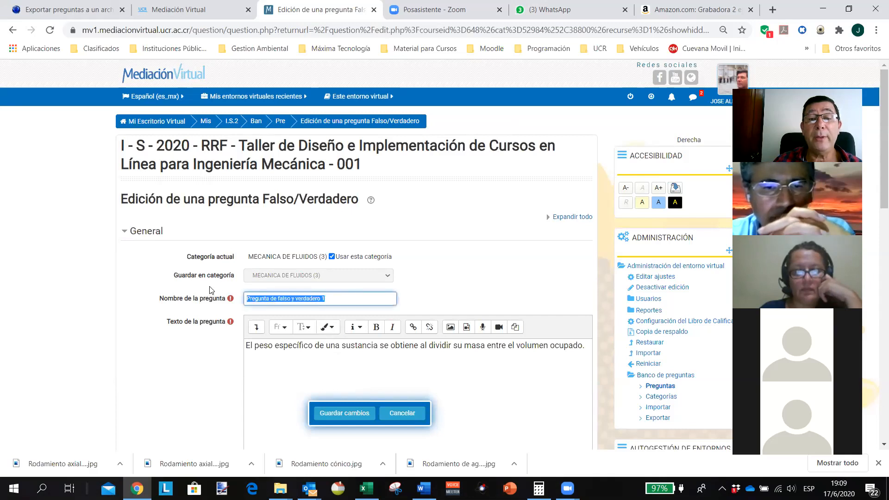
{"action": "type", "text": "Peso espe"}
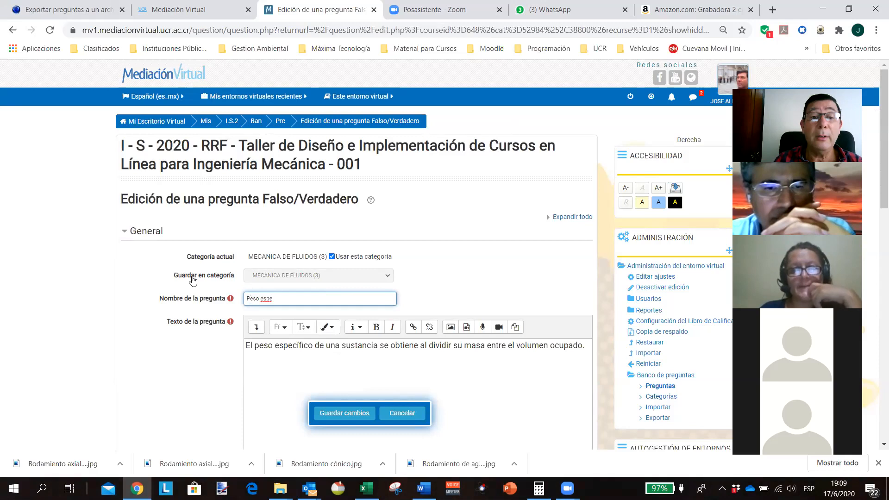
{"action": "type", "text": "si"}
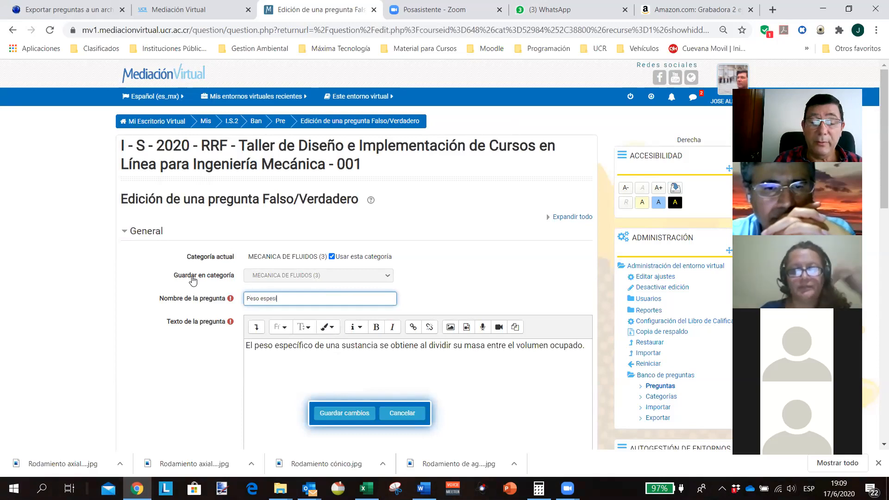
{"action": "key", "text": "BackSpace"}
{"action": "type", "text": "ífico"}
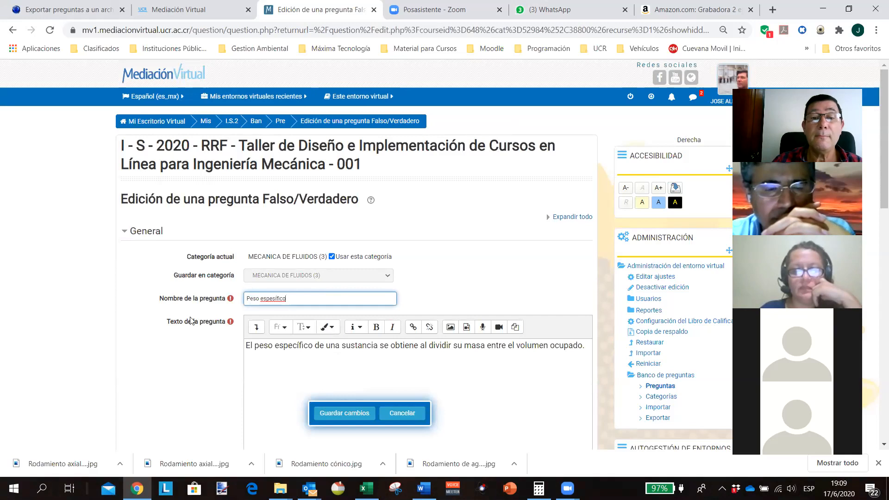
{"action": "right_click", "coordinate": [268, 299]}
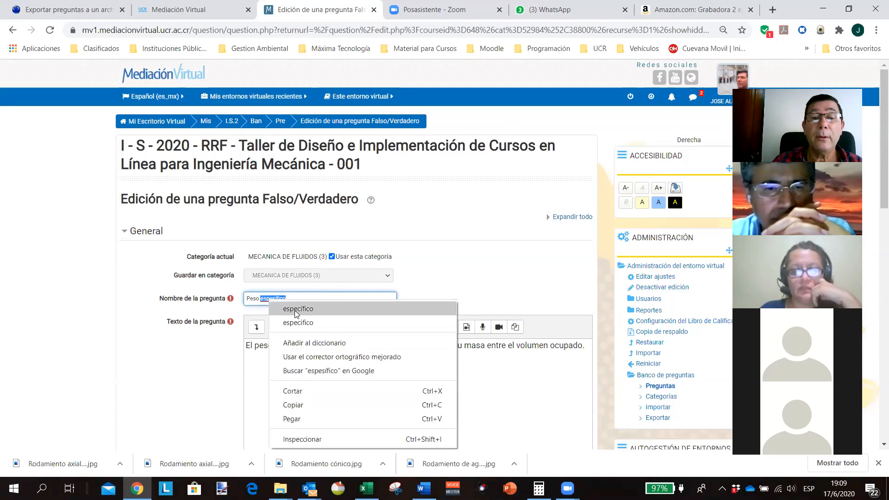
{"action": "left_click", "coordinate": [295, 309]}
{"action": "scroll", "coordinate": [463, 324], "scroll_direction": "down", "scroll_amount": 3}
{"action": "left_click", "coordinate": [354, 414]}
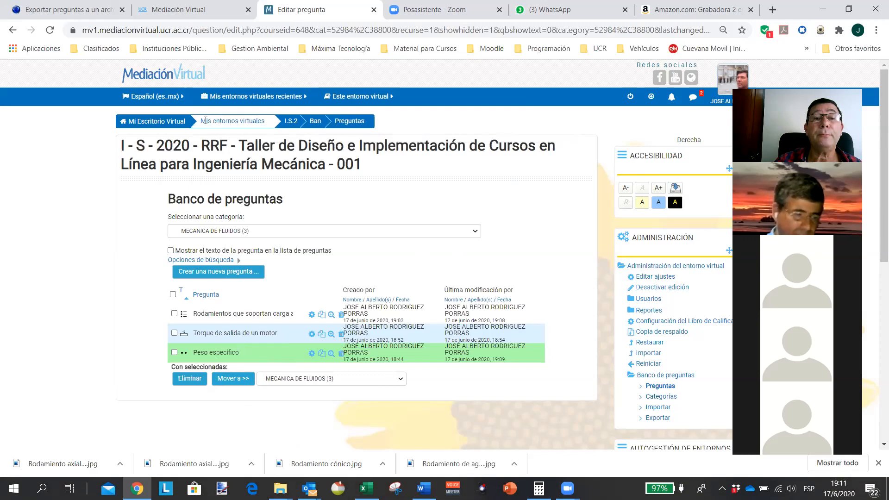
Go to Mi Escritorio Virtual and open the course I - S - 2020 - RRF - MECÁNICA DEL SOLIDO I - 002.
{"action": "left_click", "coordinate": [160, 122]}
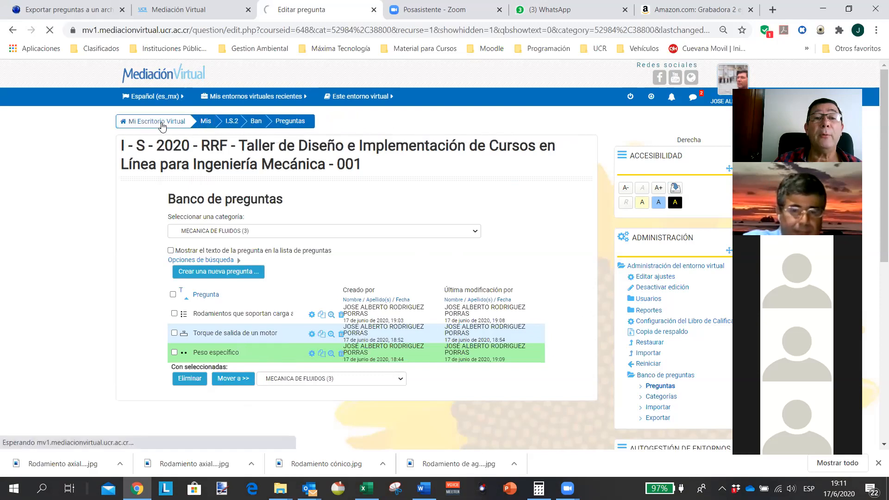
{"action": "scroll", "coordinate": [435, 303], "scroll_direction": "down", "scroll_amount": 4}
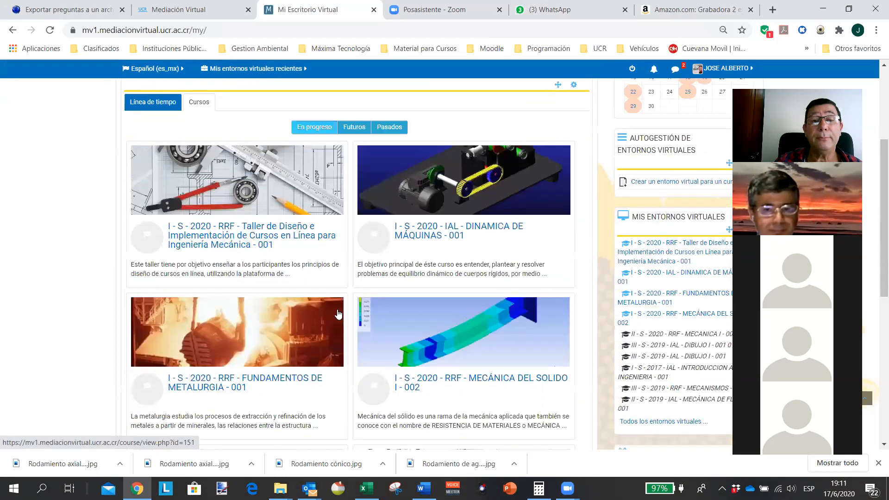
{"action": "scroll", "coordinate": [324, 314], "scroll_direction": "down", "scroll_amount": 1}
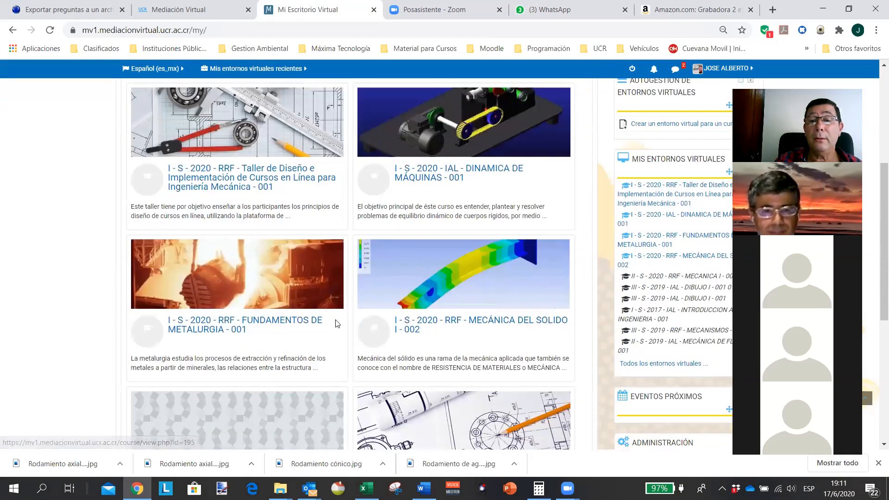
{"action": "left_click", "coordinate": [489, 326]}
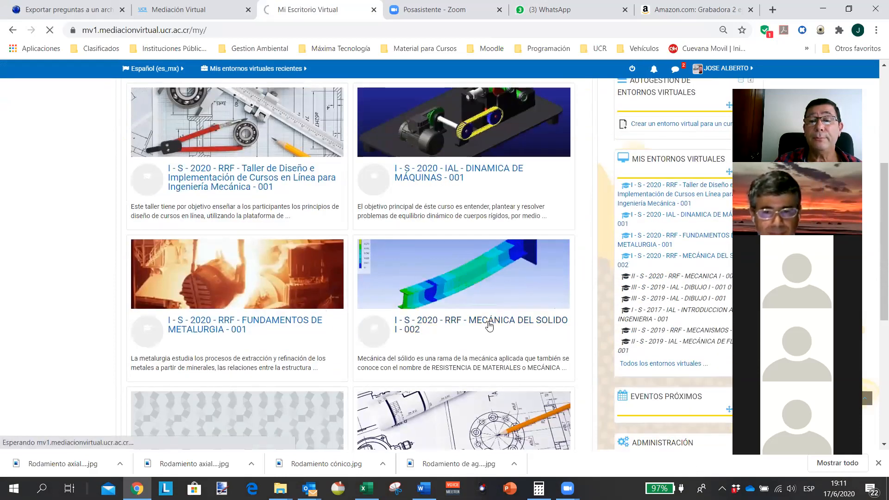
Open the course's Primer Examen Parcial quiz and continue its previous preview attempt.
{"action": "scroll", "coordinate": [273, 321], "scroll_direction": "down", "scroll_amount": 9}
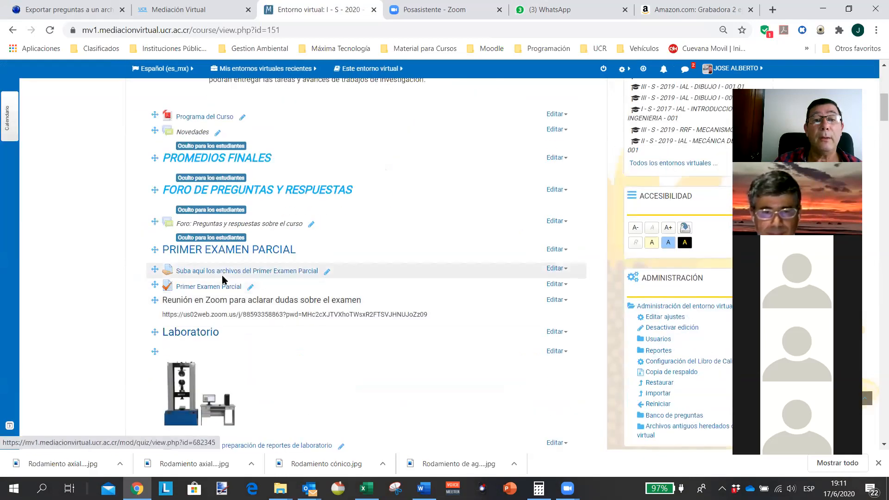
{"action": "left_click", "coordinate": [216, 291]}
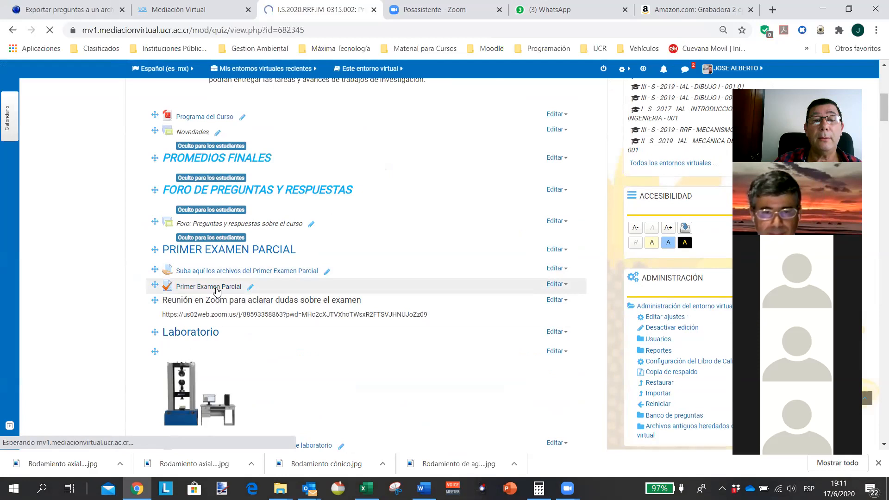
{"action": "scroll", "coordinate": [311, 315], "scroll_direction": "down", "scroll_amount": 3}
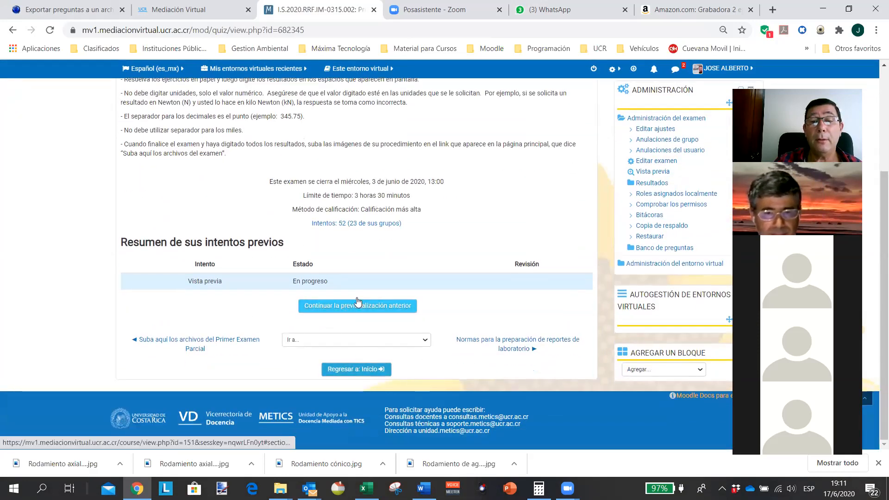
{"action": "left_click", "coordinate": [370, 309]}
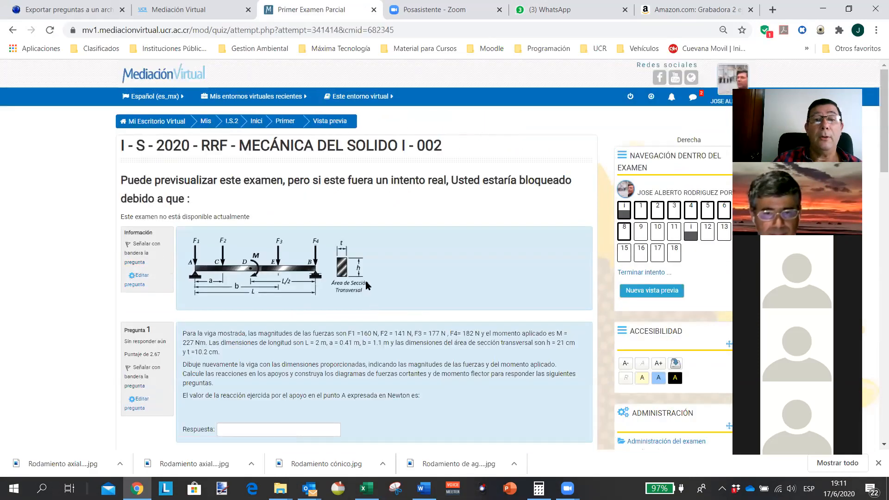
Examine how the exam preview combines the beam figure, the shared problem data and the related numerical questions 1 to 8.
{"action": "scroll", "coordinate": [354, 269], "scroll_direction": "down", "scroll_amount": 4}
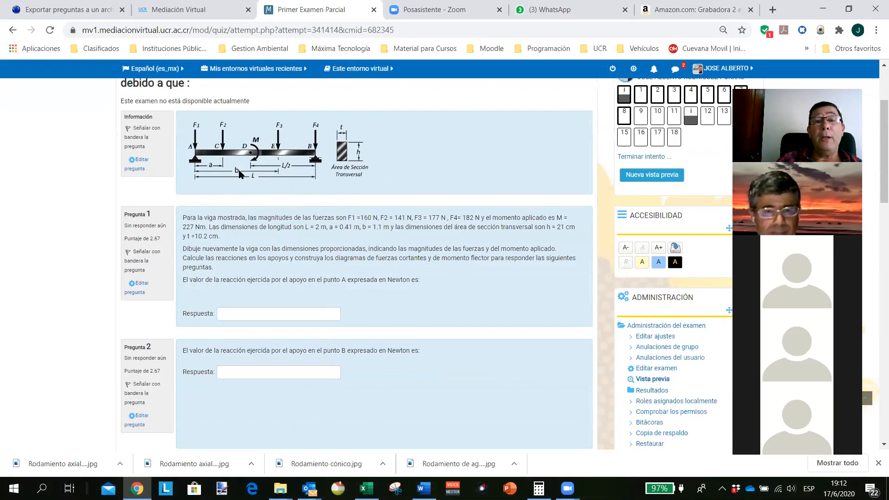
{"action": "scroll", "coordinate": [186, 217], "scroll_direction": "down", "scroll_amount": 4}
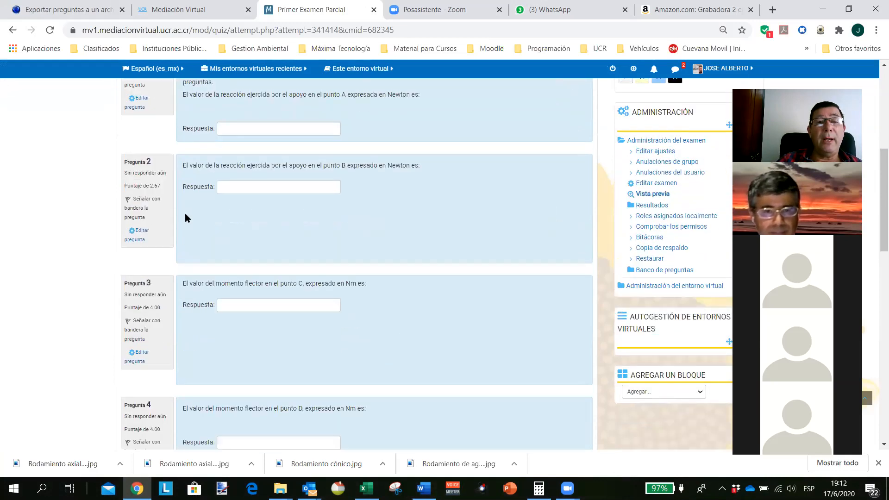
{"action": "scroll", "coordinate": [186, 218], "scroll_direction": "down", "scroll_amount": 13}
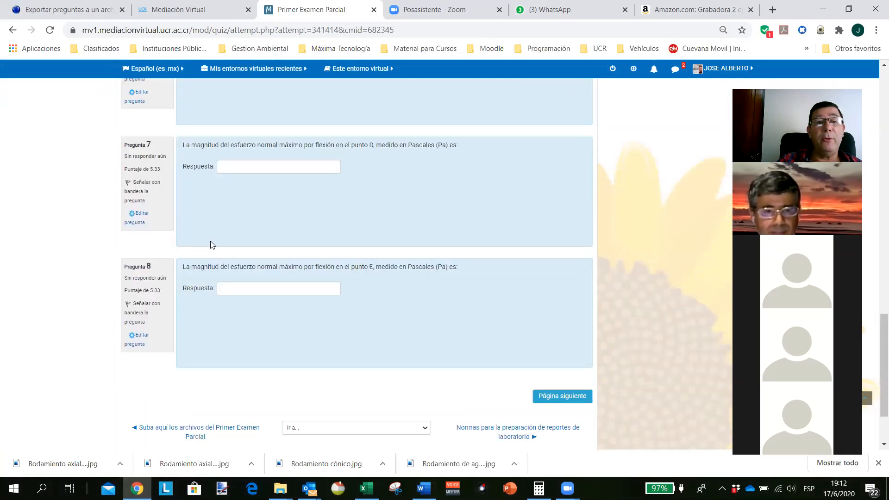
{"action": "scroll", "coordinate": [260, 287], "scroll_direction": "up", "scroll_amount": 14}
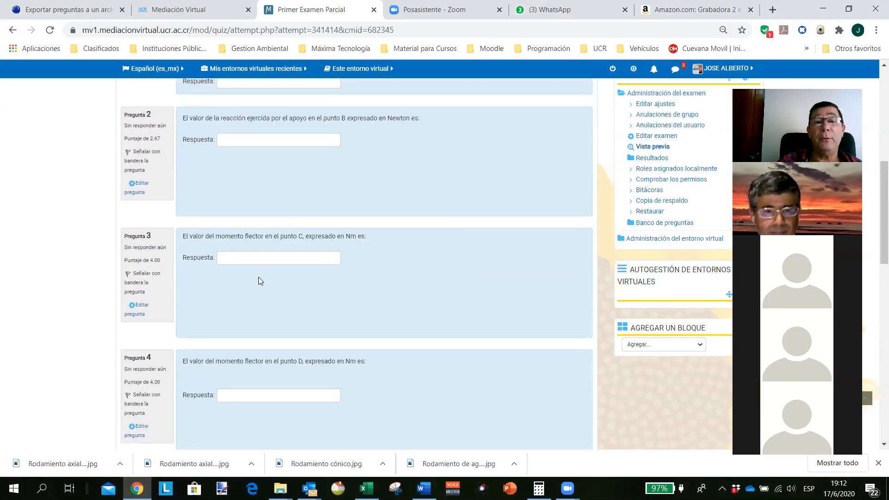
{"action": "scroll", "coordinate": [258, 281], "scroll_direction": "up", "scroll_amount": 7}
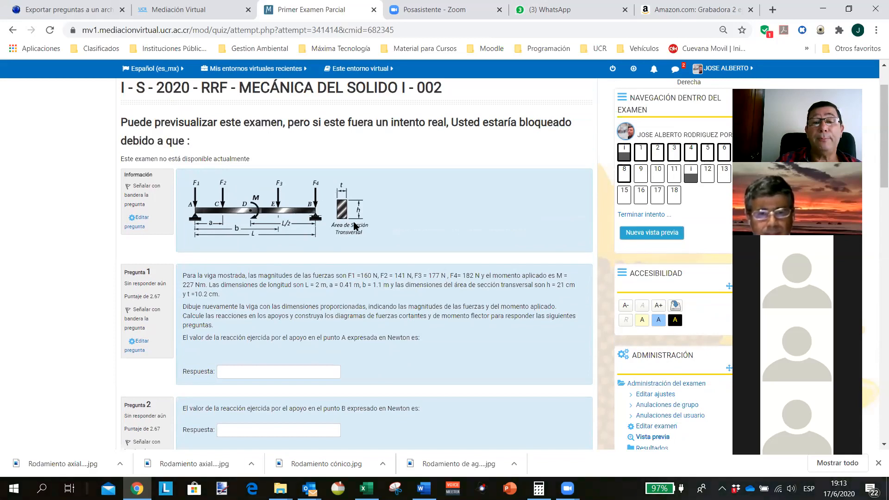
{"action": "scroll", "coordinate": [215, 248], "scroll_direction": "down", "scroll_amount": 1}
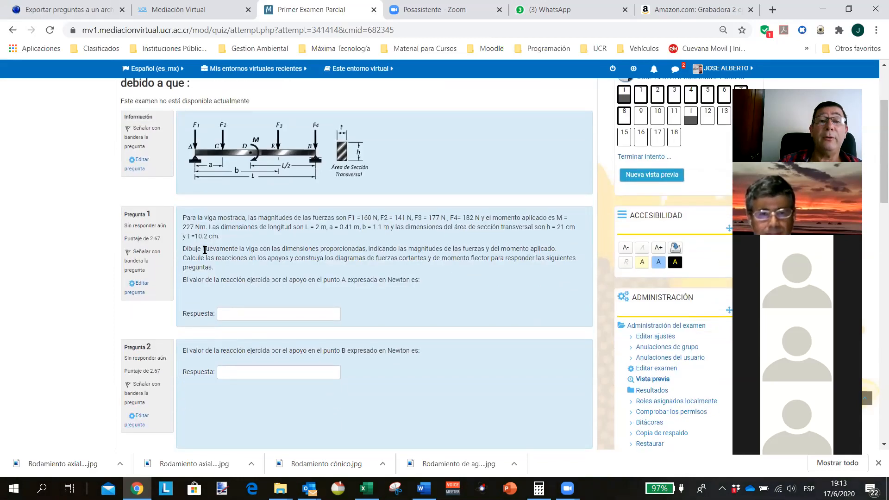
{"action": "scroll", "coordinate": [272, 299], "scroll_direction": "down", "scroll_amount": 1}
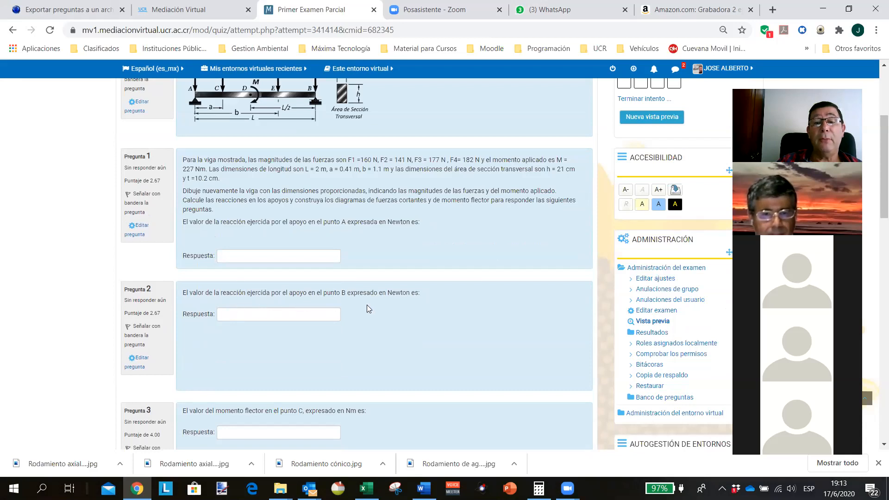
{"action": "scroll", "coordinate": [330, 204], "scroll_direction": "up", "scroll_amount": 1}
{"action": "scroll", "coordinate": [280, 320], "scroll_direction": "down", "scroll_amount": 2}
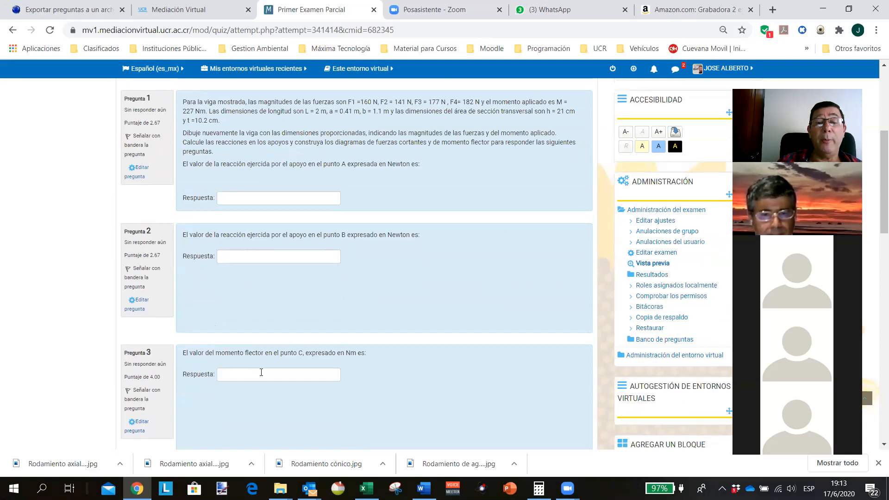
{"action": "scroll", "coordinate": [326, 366], "scroll_direction": "up", "scroll_amount": 2}
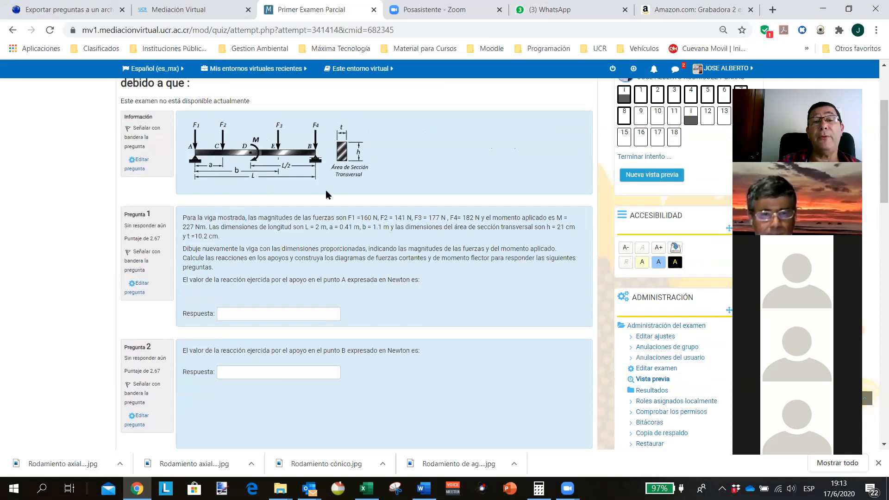
{"action": "scroll", "coordinate": [233, 268], "scroll_direction": "down", "scroll_amount": 3}
{"action": "scroll", "coordinate": [287, 299], "scroll_direction": "down", "scroll_amount": 2}
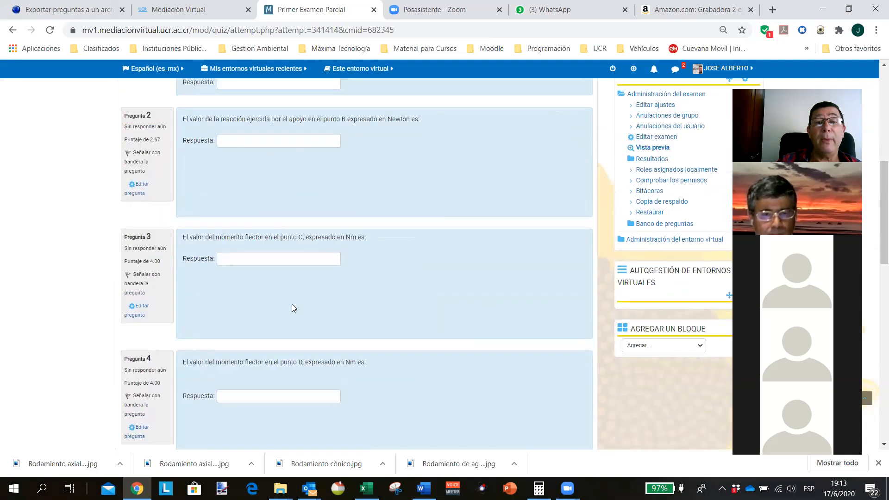
Review numerical questions 2 to 8 on reactions, bending moments and normal stresses against the shared beam figure.
{"action": "scroll", "coordinate": [297, 387], "scroll_direction": "down", "scroll_amount": 5}
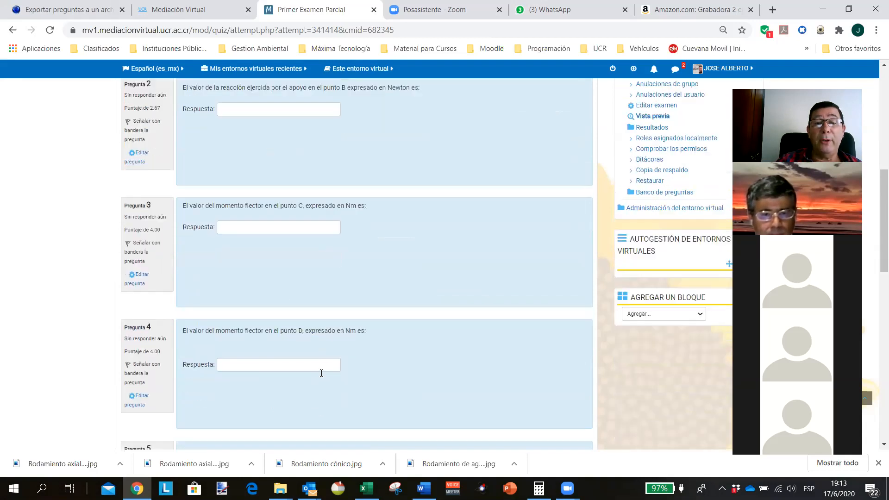
{"action": "scroll", "coordinate": [305, 386], "scroll_direction": "down", "scroll_amount": 1}
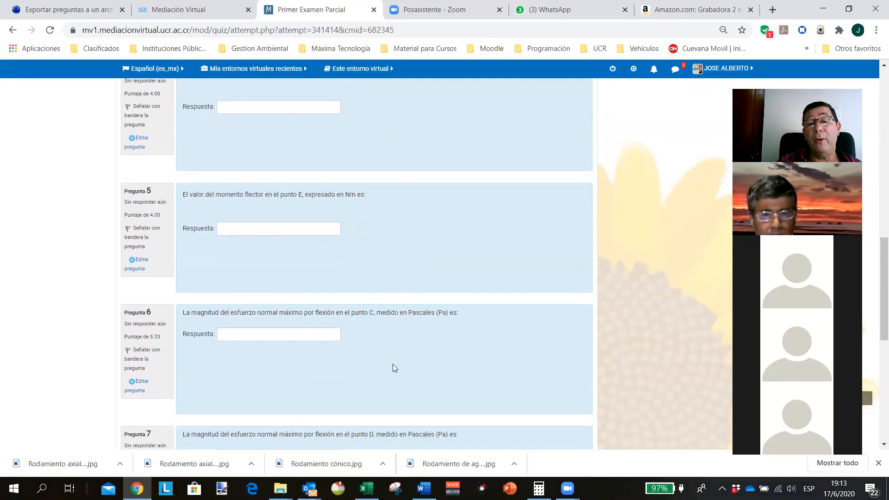
{"action": "scroll", "coordinate": [380, 336], "scroll_direction": "down", "scroll_amount": 7}
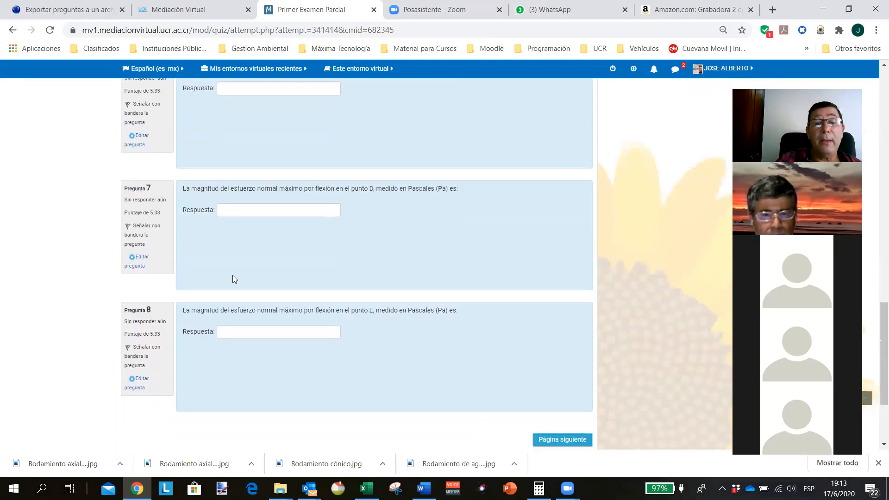
{"action": "scroll", "coordinate": [246, 273], "scroll_direction": "up", "scroll_amount": 20}
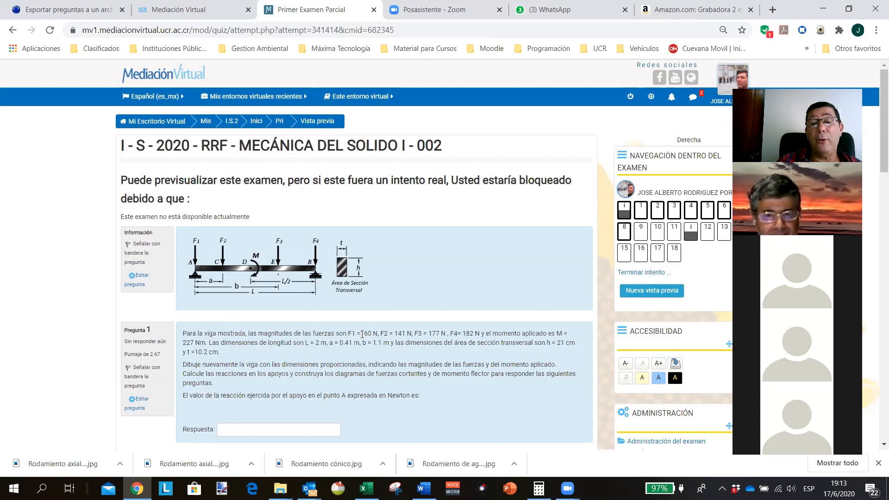
{"action": "scroll", "coordinate": [435, 332], "scroll_direction": "down", "scroll_amount": 3}
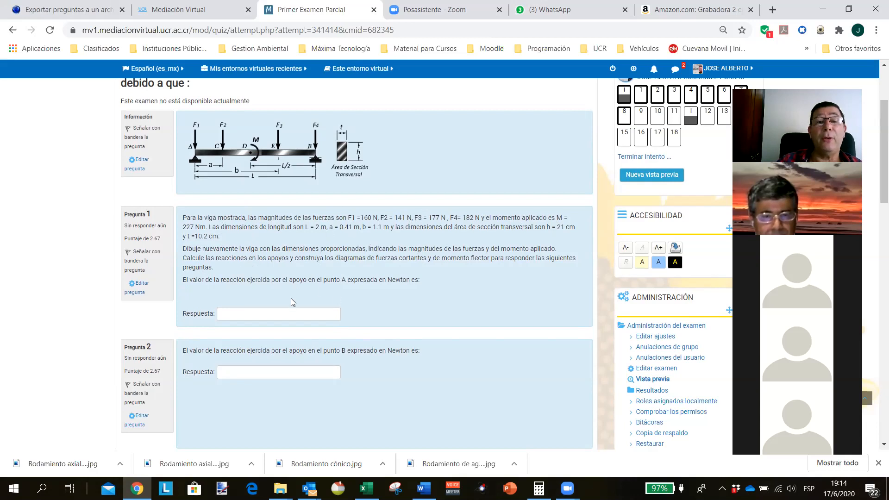
{"action": "scroll", "coordinate": [278, 297], "scroll_direction": "down", "scroll_amount": 1}
{"action": "scroll", "coordinate": [267, 293], "scroll_direction": "down", "scroll_amount": 5}
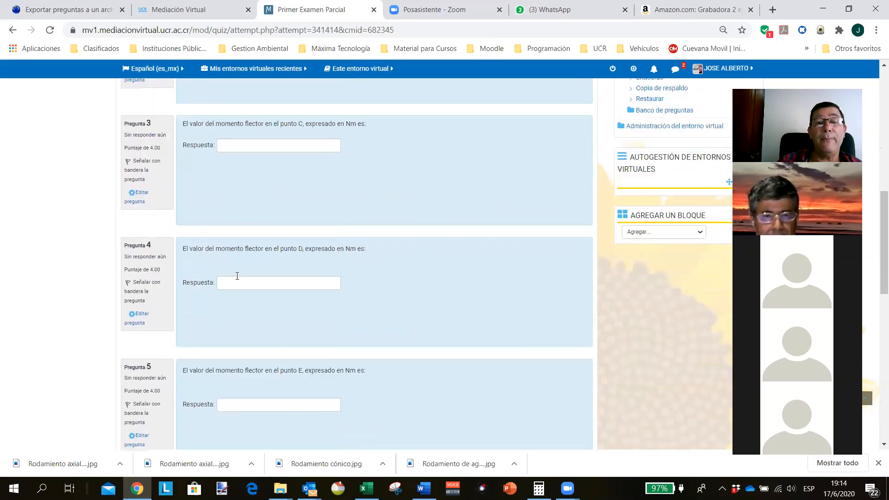
{"action": "scroll", "coordinate": [272, 353], "scroll_direction": "down", "scroll_amount": 2}
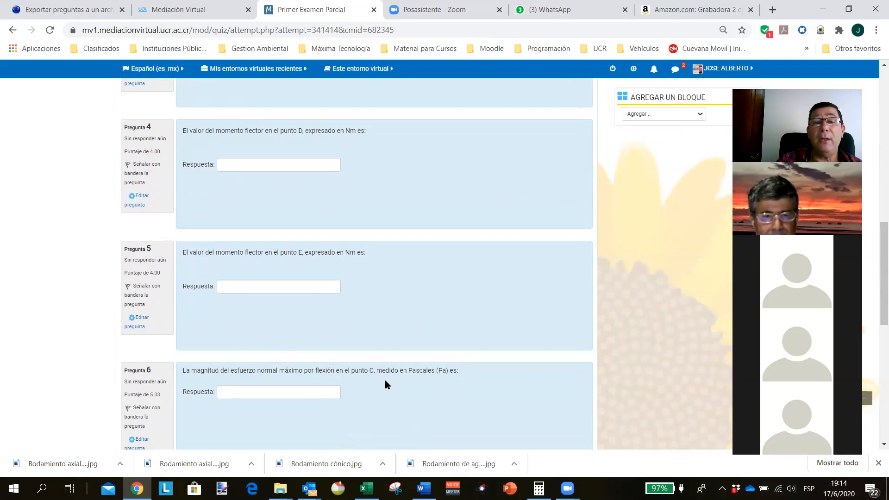
{"action": "scroll", "coordinate": [373, 349], "scroll_direction": "up", "scroll_amount": 5}
{"action": "scroll", "coordinate": [370, 343], "scroll_direction": "up", "scroll_amount": 5}
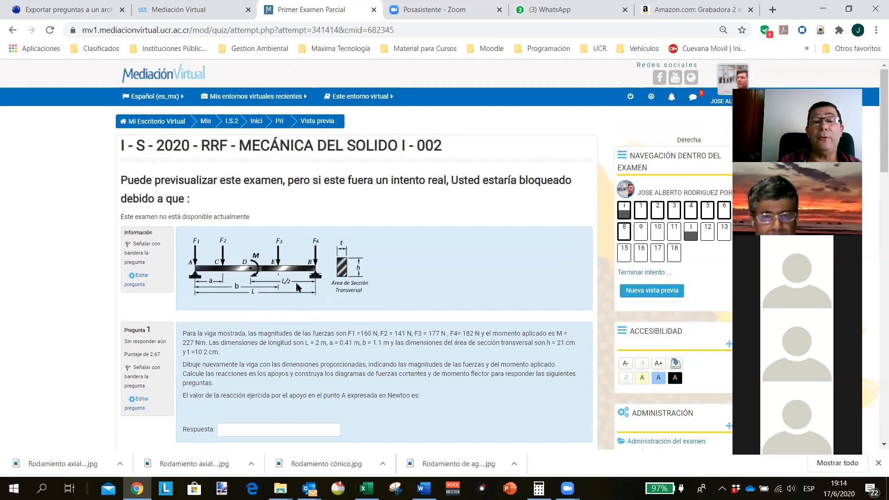
Examine how question 1 states the beam's forces, applied moment and dimensions before its answer field for the reaction at support A.
{"action": "scroll", "coordinate": [373, 278], "scroll_direction": "down", "scroll_amount": 1}
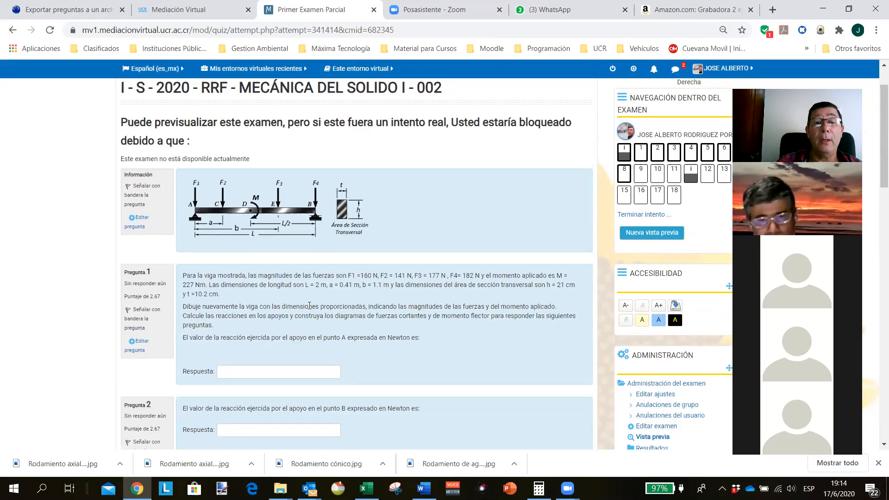
{"action": "scroll", "coordinate": [324, 306], "scroll_direction": "down", "scroll_amount": 1}
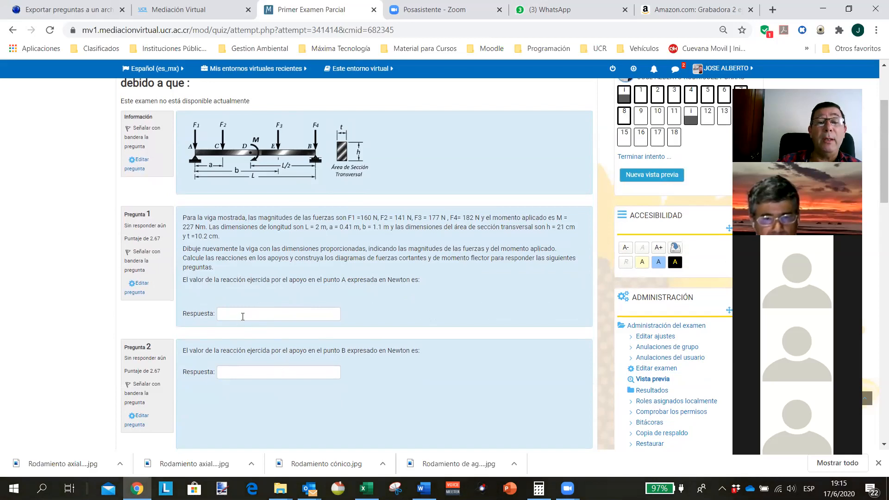
{"action": "scroll", "coordinate": [253, 217], "scroll_direction": "up", "scroll_amount": 2}
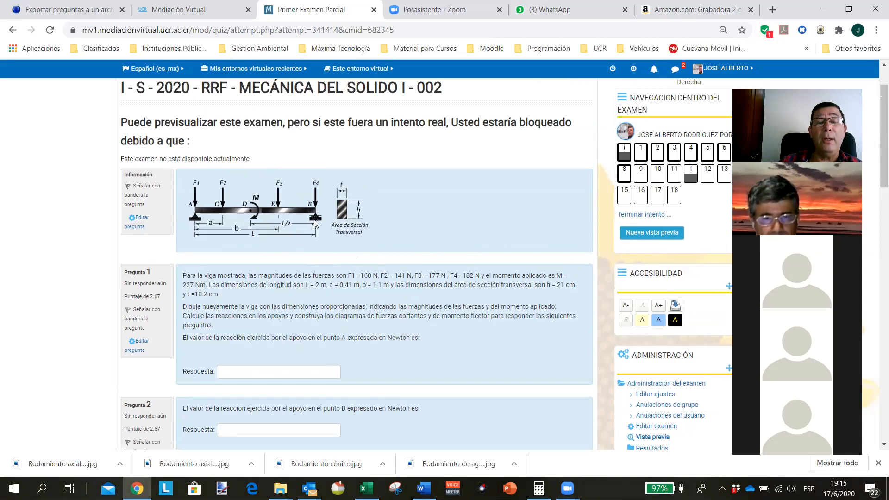
{"action": "scroll", "coordinate": [287, 261], "scroll_direction": "down", "scroll_amount": 3}
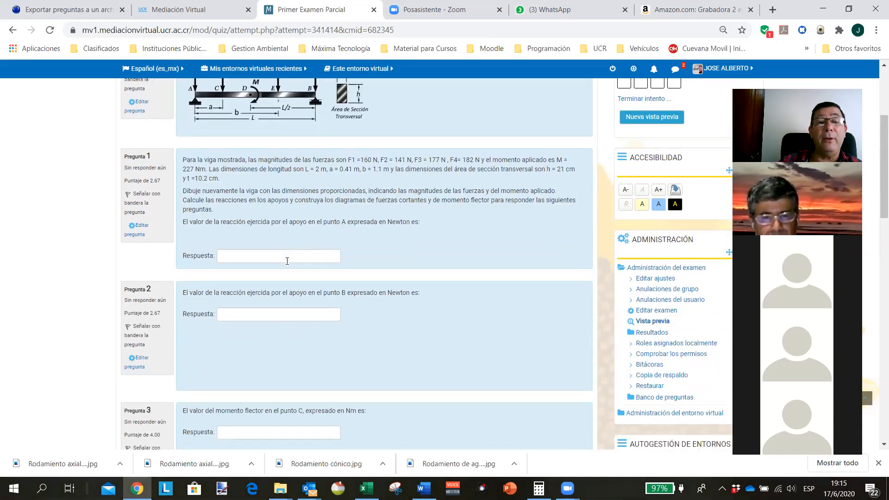
{"action": "scroll", "coordinate": [227, 305], "scroll_direction": "down", "scroll_amount": 5}
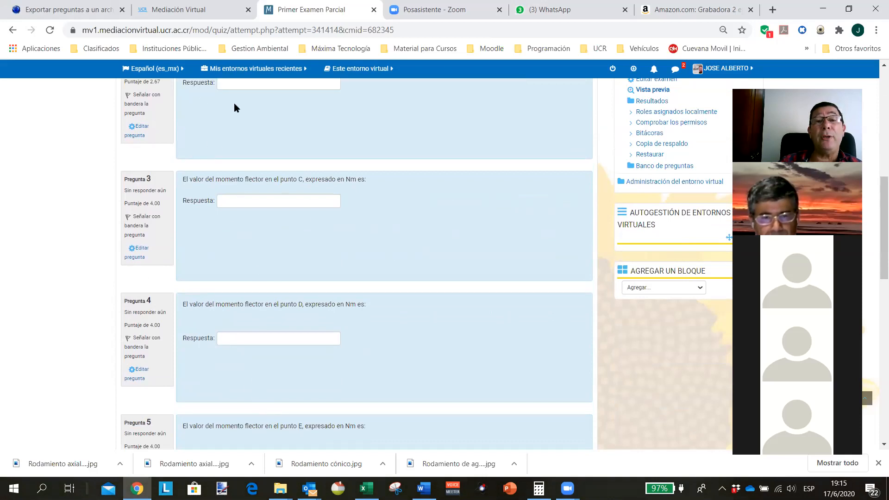
{"action": "scroll", "coordinate": [249, 101], "scroll_direction": "up", "scroll_amount": 5}
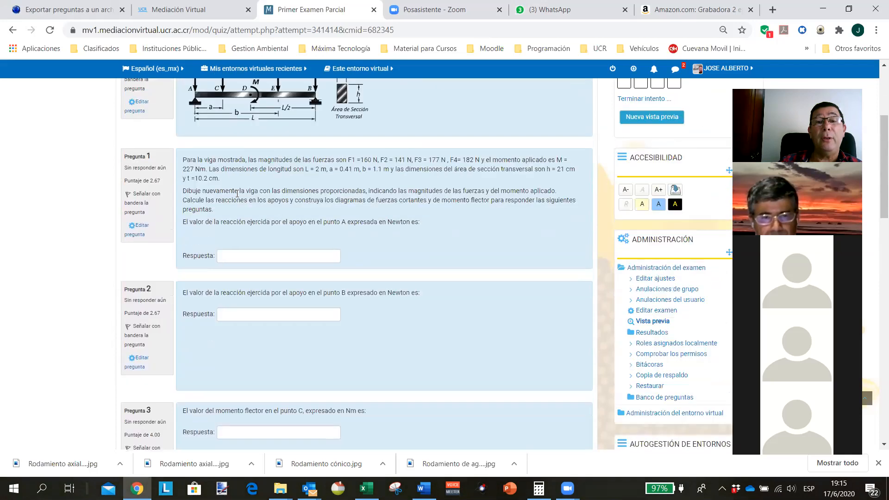
{"action": "scroll", "coordinate": [202, 276], "scroll_direction": "up", "scroll_amount": 1}
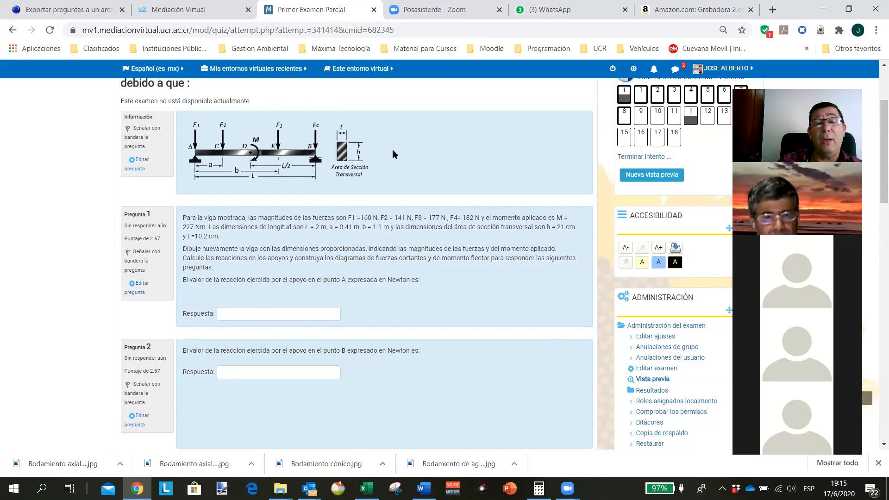
{"action": "scroll", "coordinate": [380, 264], "scroll_direction": "down", "scroll_amount": 1}
{"action": "scroll", "coordinate": [380, 263], "scroll_direction": "up", "scroll_amount": 1}
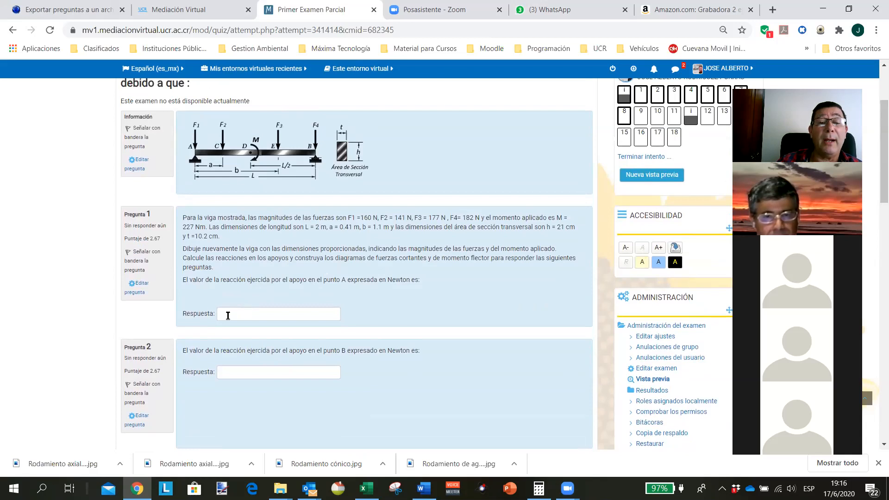
{"action": "left_click", "coordinate": [227, 315]}
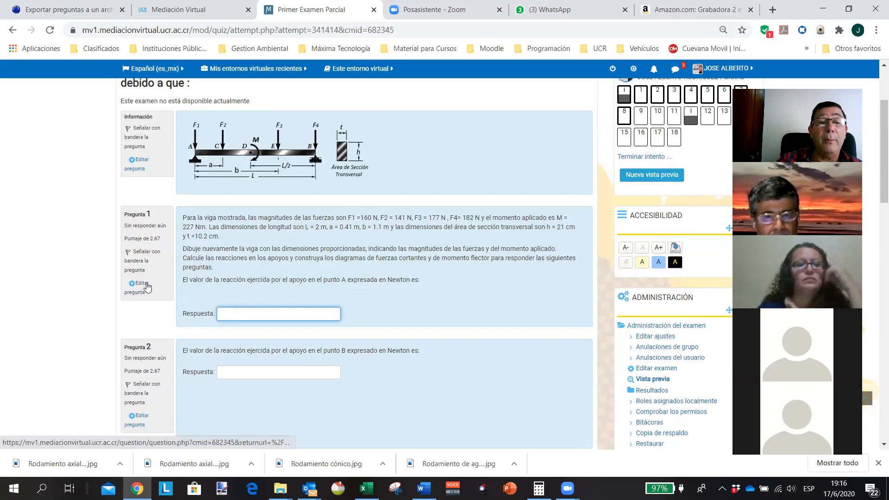
Open question 1 for editing, inspect its shared wildcards, answer formula and tolerance, and cancel back to the exam preview.
{"action": "scroll", "coordinate": [131, 260], "scroll_direction": "down", "scroll_amount": 1}
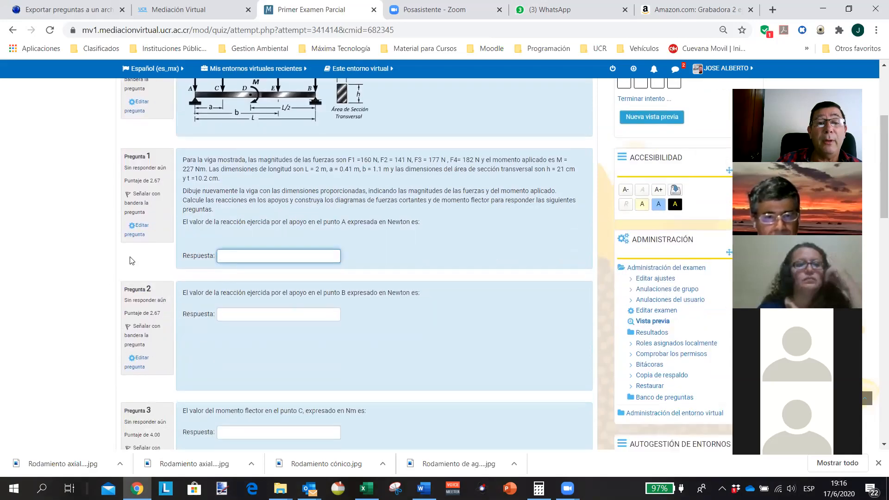
{"action": "left_click", "coordinate": [141, 227]}
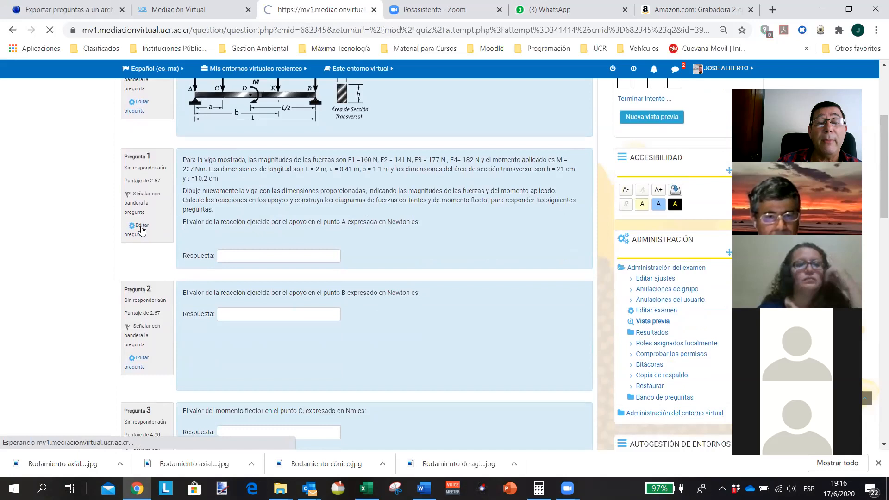
{"action": "scroll", "coordinate": [280, 317], "scroll_direction": "down", "scroll_amount": 5}
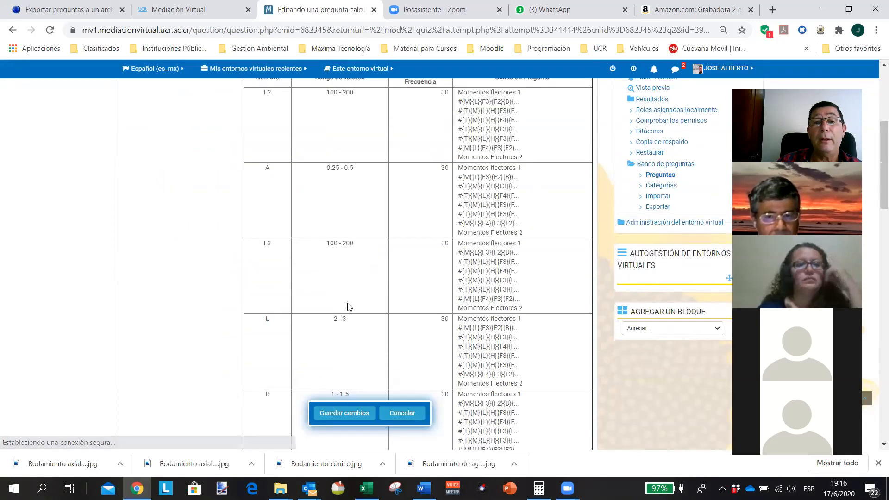
{"action": "scroll", "coordinate": [347, 308], "scroll_direction": "down", "scroll_amount": 10}
{"action": "scroll", "coordinate": [346, 305], "scroll_direction": "down", "scroll_amount": 10}
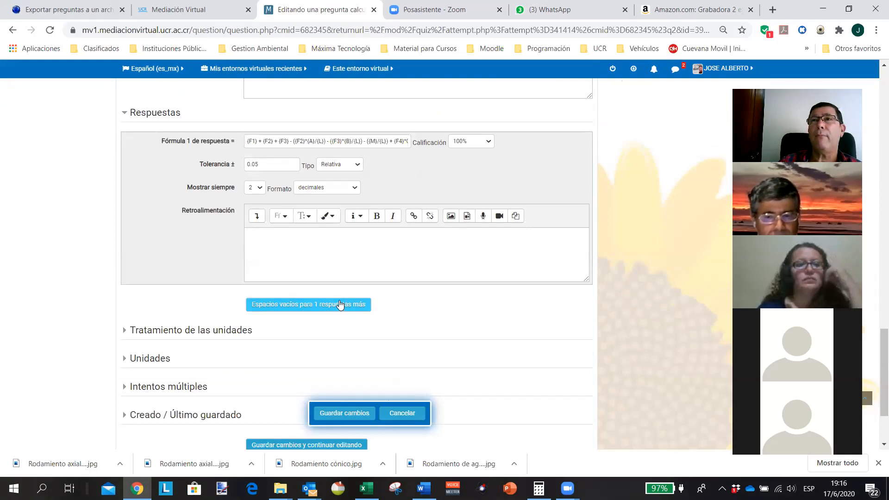
{"action": "left_click", "coordinate": [340, 304]}
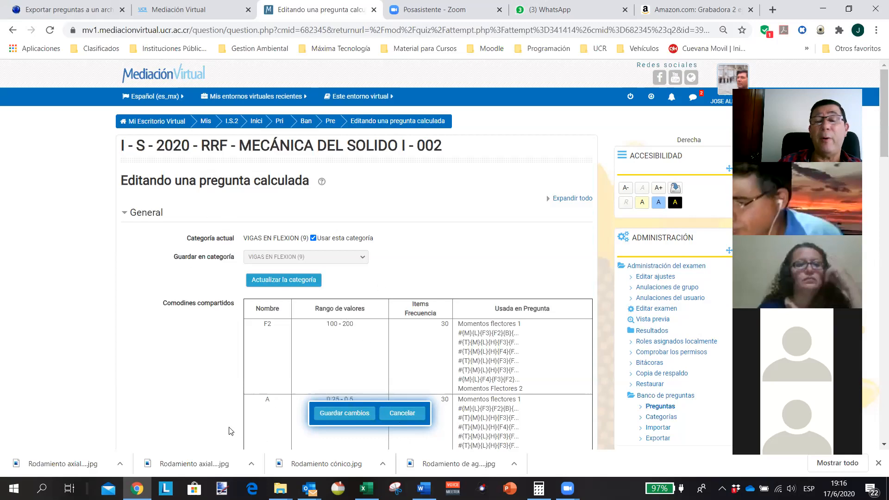
{"action": "left_click", "coordinate": [400, 416]}
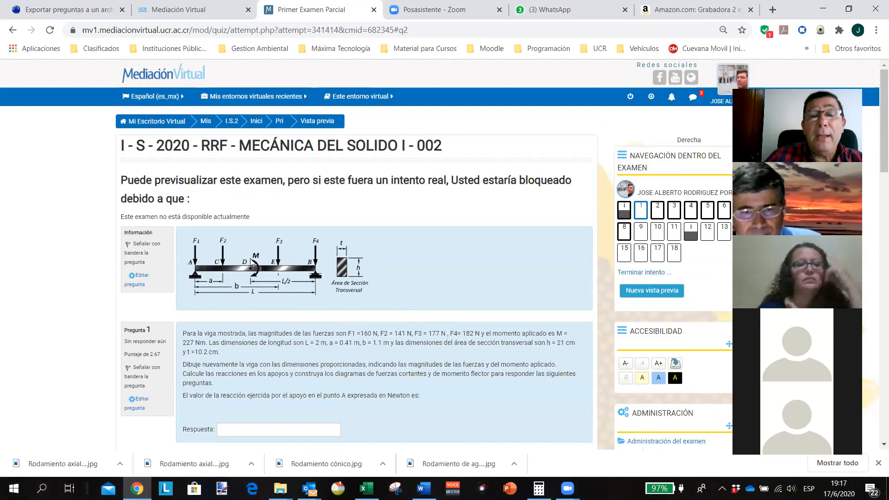
Look through the exam preview from question 1 to question 8 and return to the beam figure.
{"action": "scroll", "coordinate": [208, 307], "scroll_direction": "down", "scroll_amount": 4}
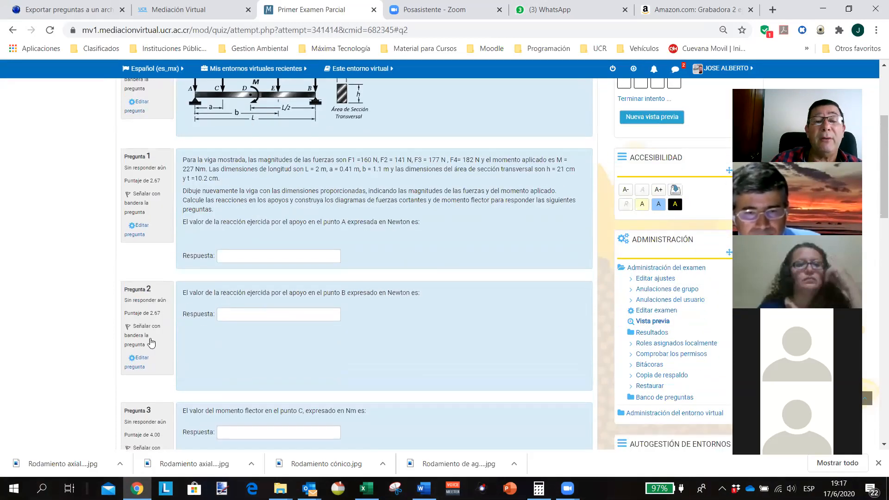
{"action": "scroll", "coordinate": [246, 299], "scroll_direction": "down", "scroll_amount": 11}
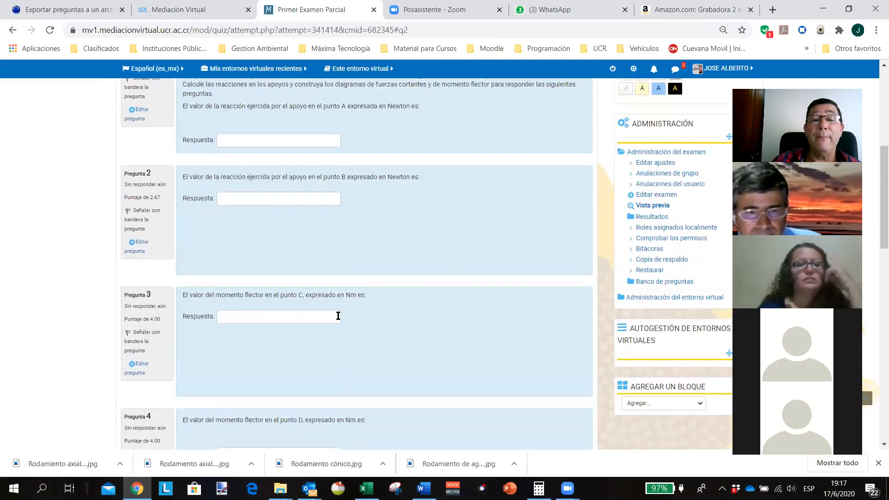
{"action": "scroll", "coordinate": [342, 320], "scroll_direction": "down", "scroll_amount": 7}
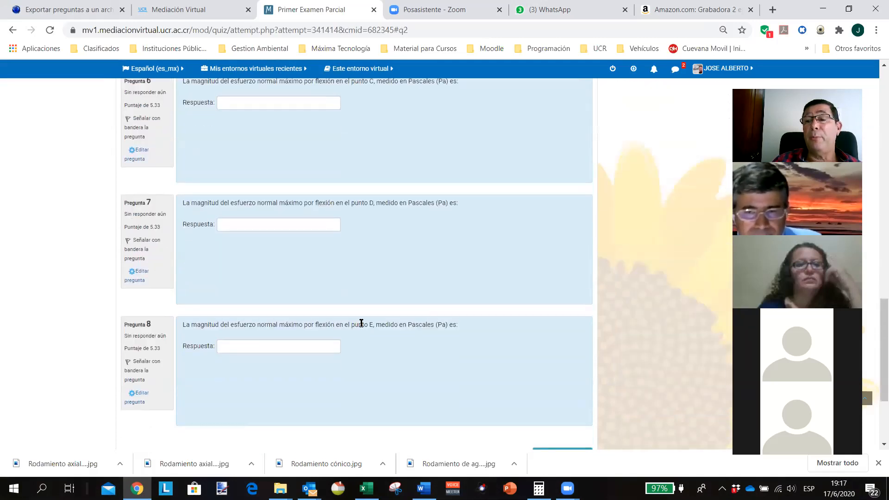
{"action": "scroll", "coordinate": [283, 306], "scroll_direction": "up", "scroll_amount": 8}
{"action": "scroll", "coordinate": [285, 292], "scroll_direction": "up", "scroll_amount": 15}
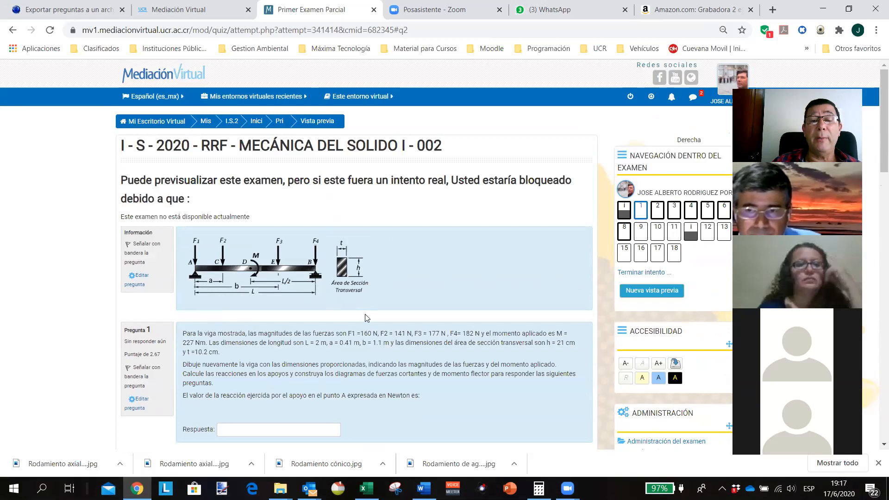
Compare the problem statement and answer fields of questions 1 and 2 for the support reactions at points A and B.
{"action": "scroll", "coordinate": [380, 329], "scroll_direction": "down", "scroll_amount": 1}
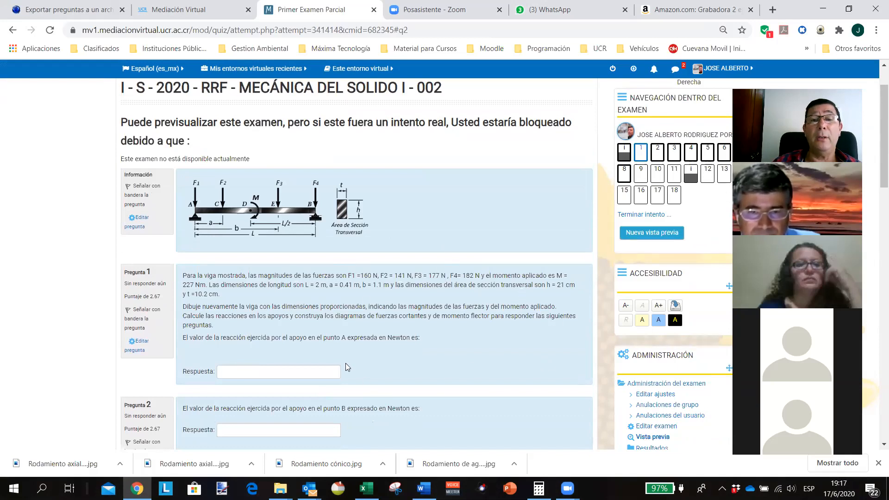
{"action": "scroll", "coordinate": [350, 361], "scroll_direction": "up", "scroll_amount": 1}
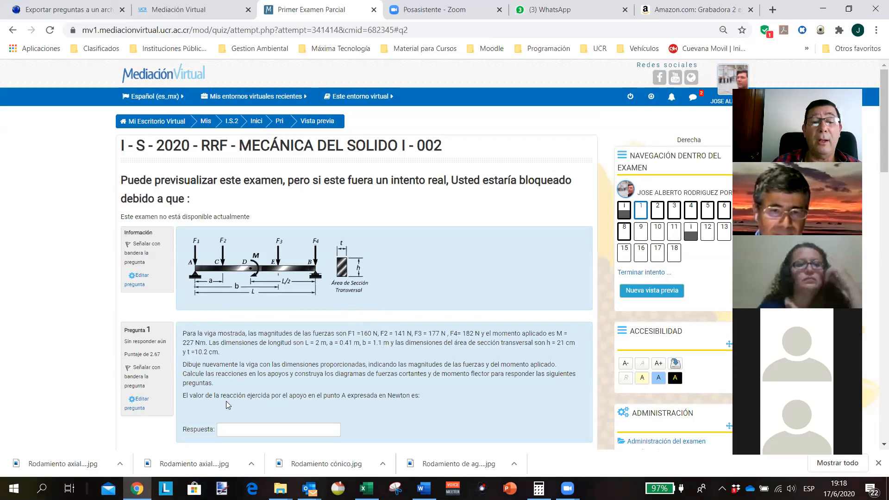
{"action": "scroll", "coordinate": [270, 410], "scroll_direction": "down", "scroll_amount": 1}
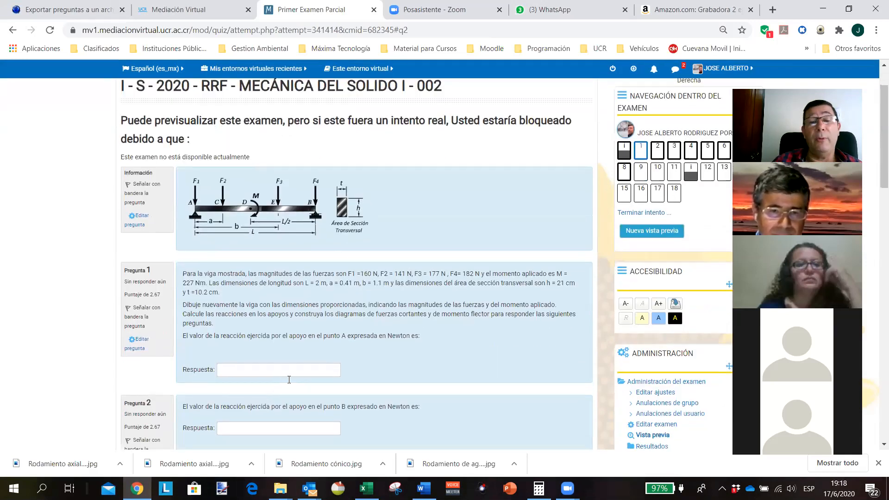
{"action": "scroll", "coordinate": [286, 387], "scroll_direction": "down", "scroll_amount": 1}
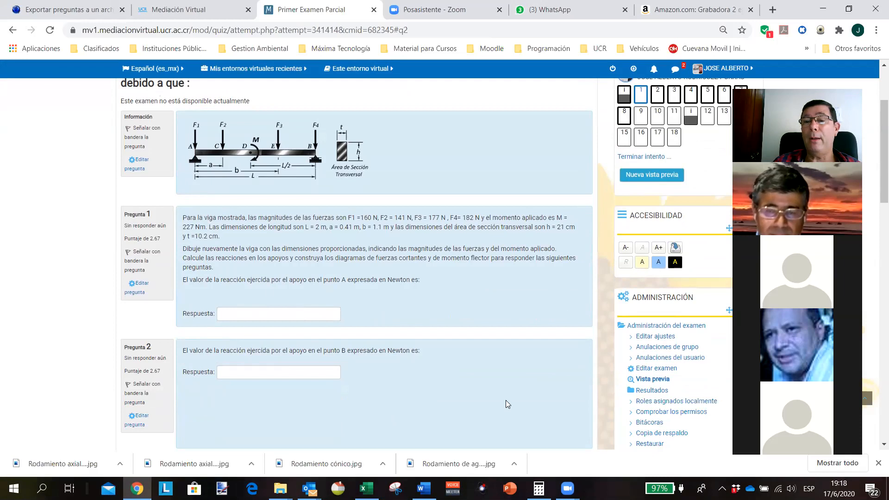
{"action": "scroll", "coordinate": [520, 411], "scroll_direction": "up", "scroll_amount": 1}
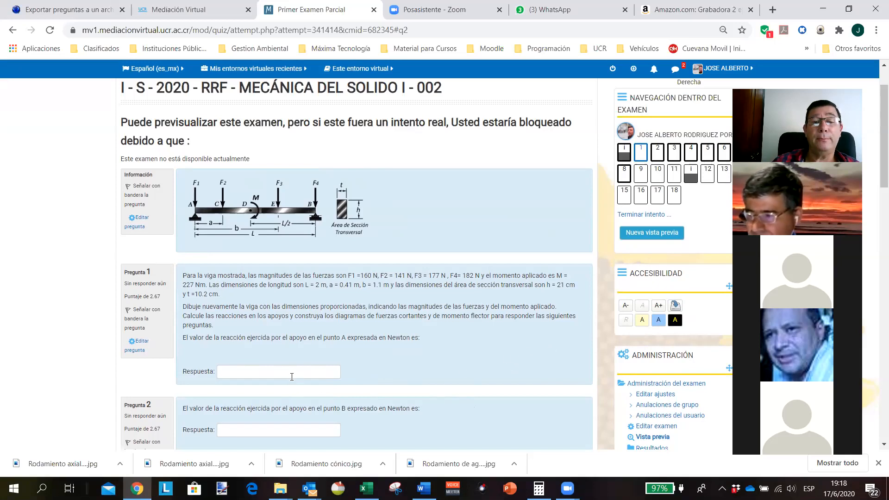
{"action": "left_click", "coordinate": [292, 374]}
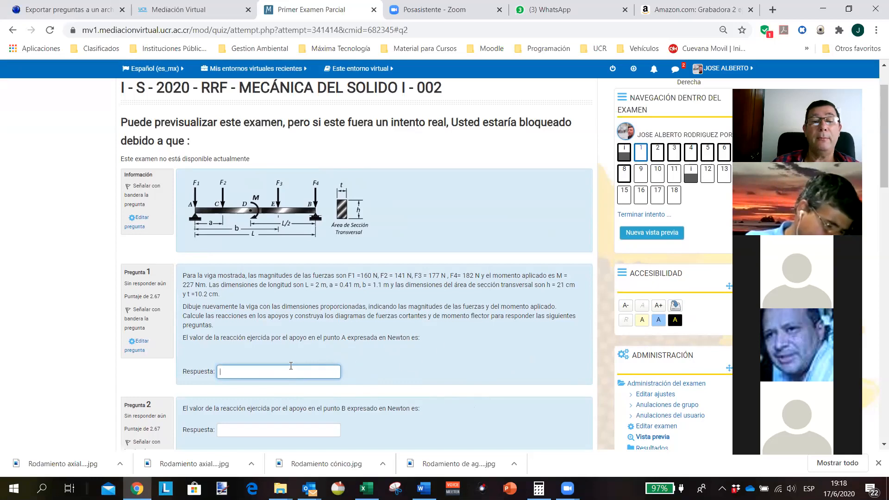
{"action": "scroll", "coordinate": [290, 366], "scroll_direction": "down", "scroll_amount": 3}
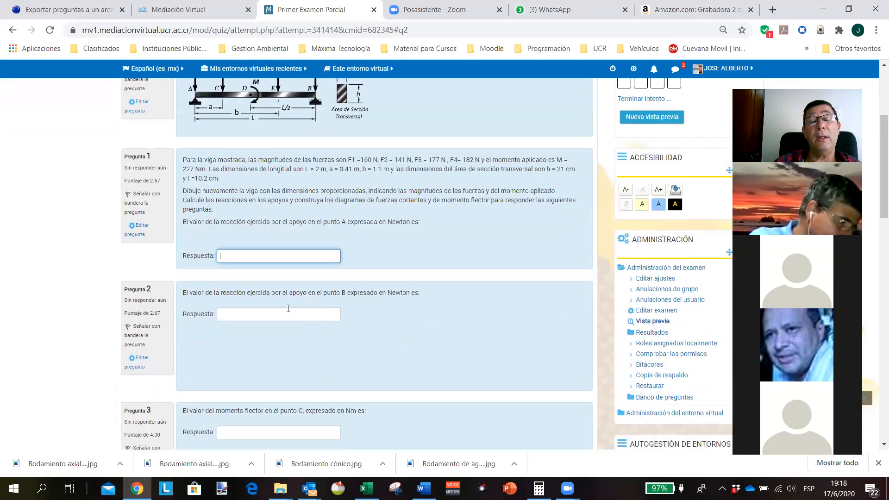
{"action": "left_click", "coordinate": [287, 316]}
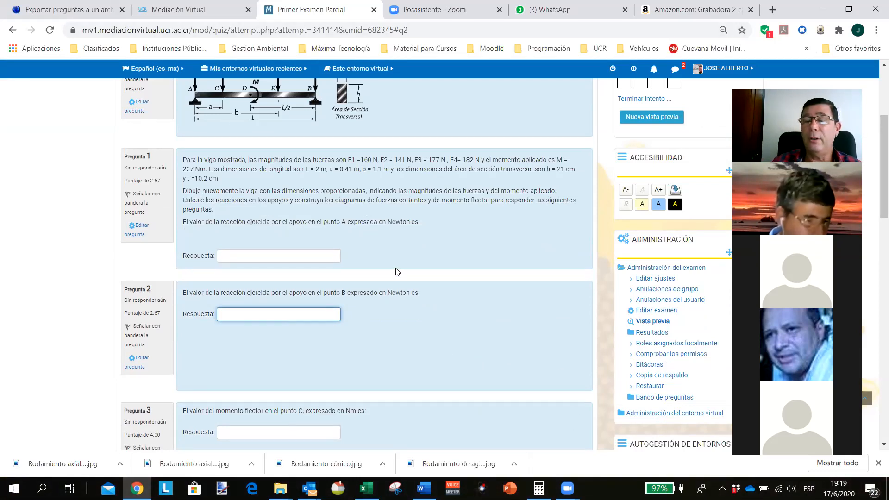
Examine how the beam figure and the data in question 1 relate to question 2, and skim the following questions.
{"action": "scroll", "coordinate": [224, 260], "scroll_direction": "up", "scroll_amount": 1}
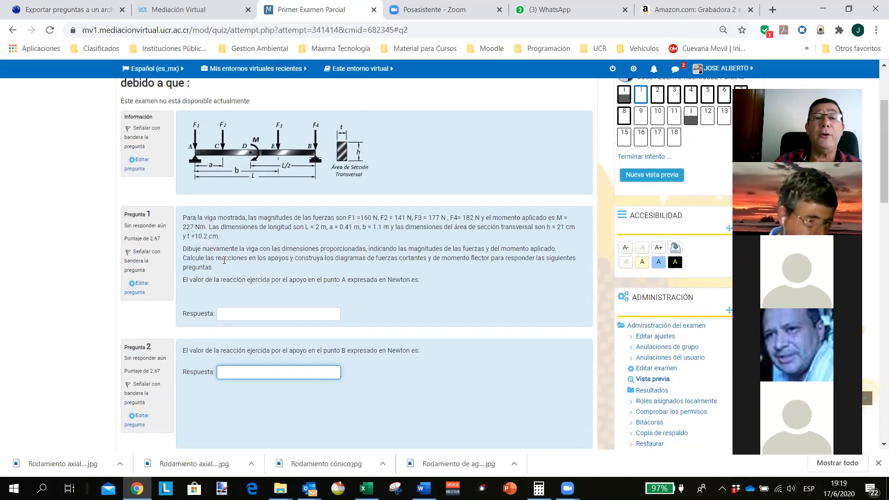
{"action": "scroll", "coordinate": [224, 261], "scroll_direction": "up", "scroll_amount": 1}
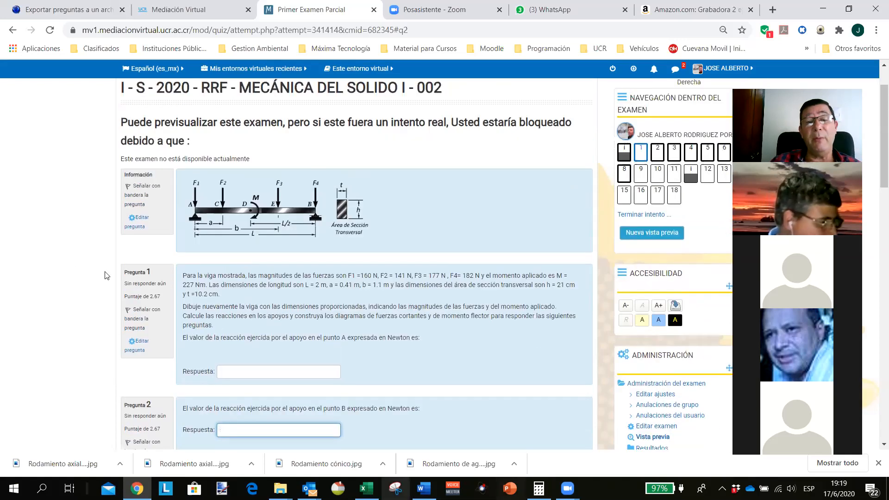
{"action": "scroll", "coordinate": [197, 335], "scroll_direction": "down", "scroll_amount": 2}
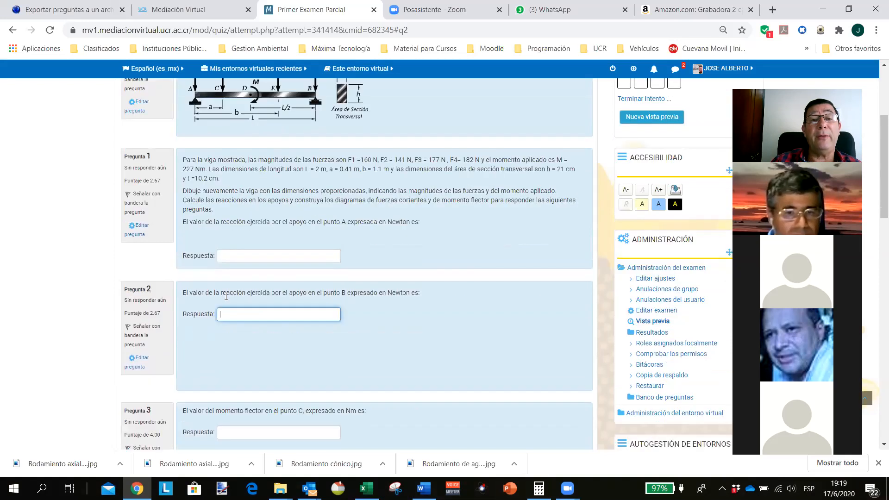
{"action": "scroll", "coordinate": [226, 296], "scroll_direction": "up", "scroll_amount": 2}
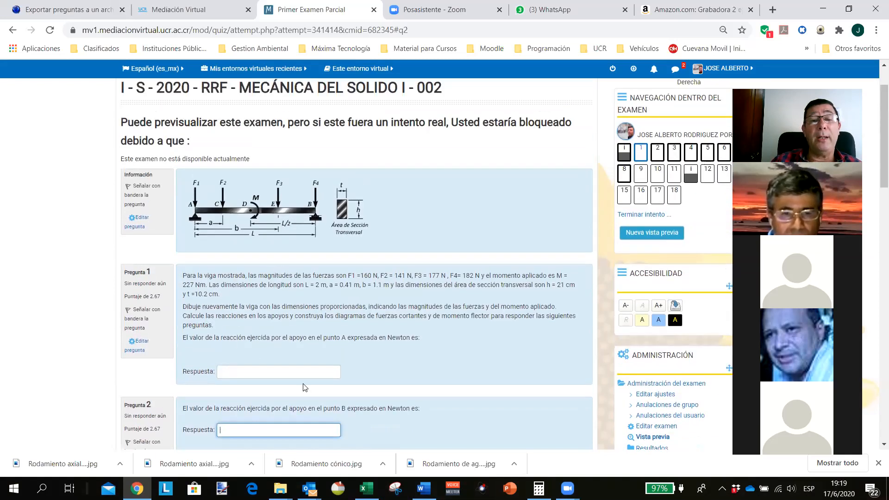
{"action": "scroll", "coordinate": [286, 358], "scroll_direction": "down", "scroll_amount": 2}
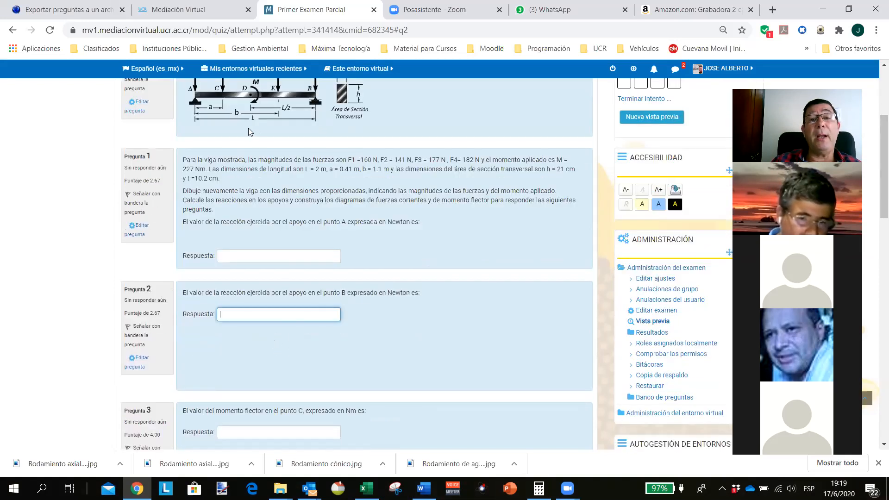
{"action": "scroll", "coordinate": [310, 115], "scroll_direction": "up", "scroll_amount": 1}
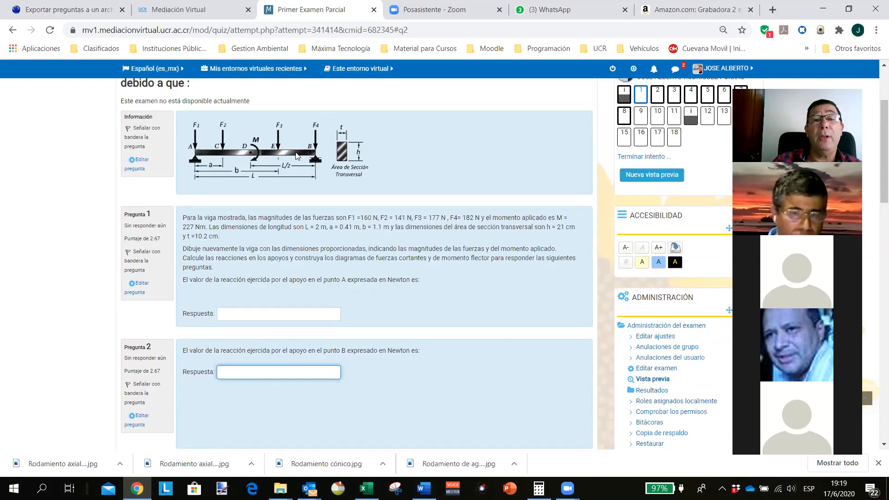
{"action": "scroll", "coordinate": [296, 156], "scroll_direction": "down", "scroll_amount": 12}
{"action": "scroll", "coordinate": [298, 417], "scroll_direction": "up", "scroll_amount": 14}
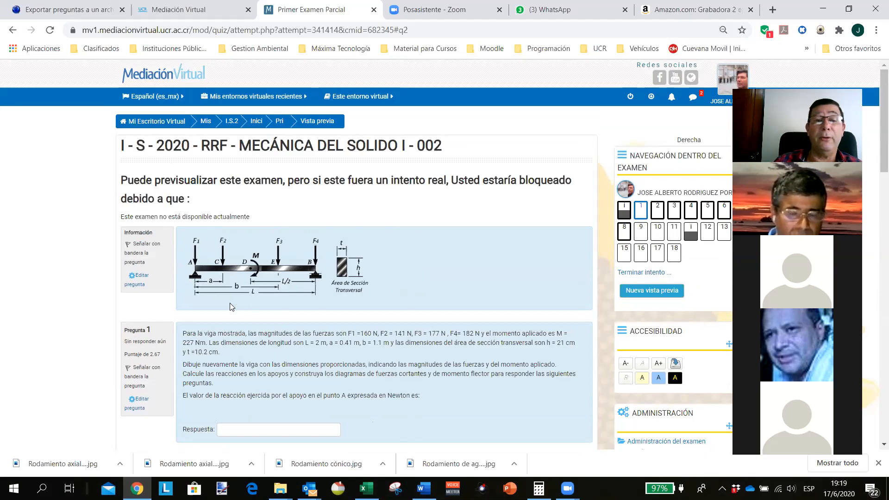
Examine questions 1 to 4 in order, from the support reactions to the bending moments at points C and D.
{"action": "scroll", "coordinate": [240, 167], "scroll_direction": "down", "scroll_amount": 3}
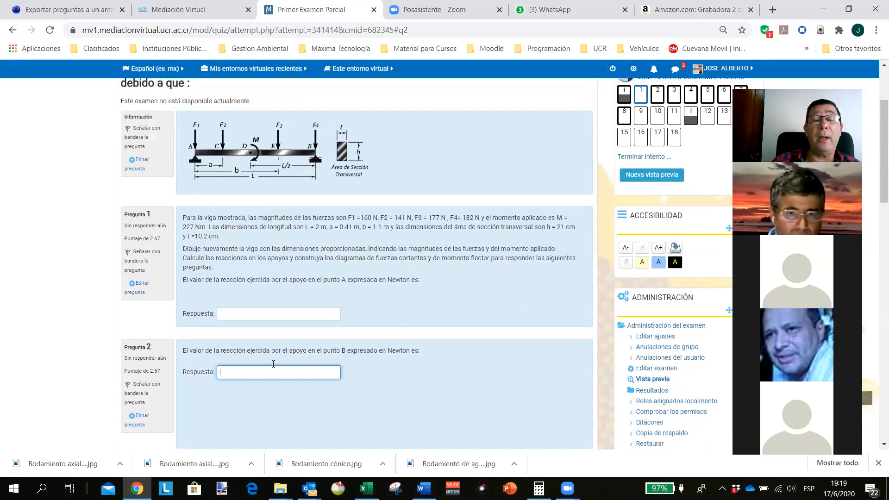
{"action": "scroll", "coordinate": [215, 402], "scroll_direction": "down", "scroll_amount": 1}
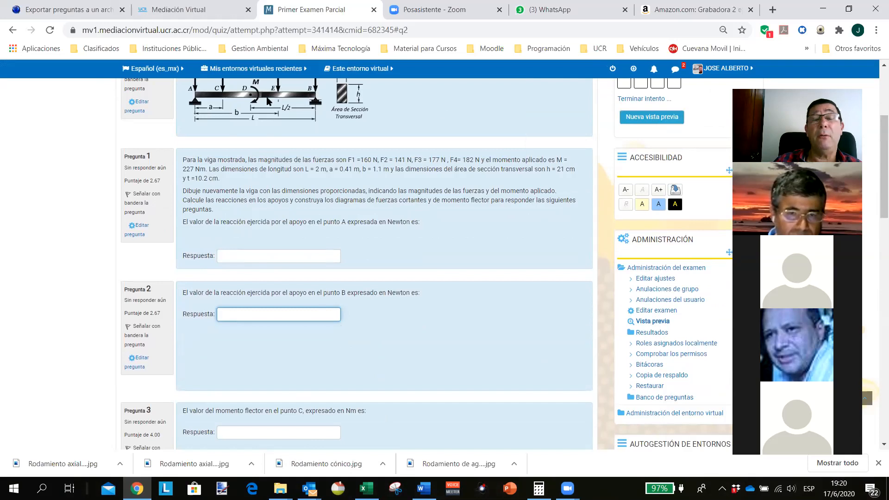
{"action": "scroll", "coordinate": [255, 351], "scroll_direction": "down", "scroll_amount": 2}
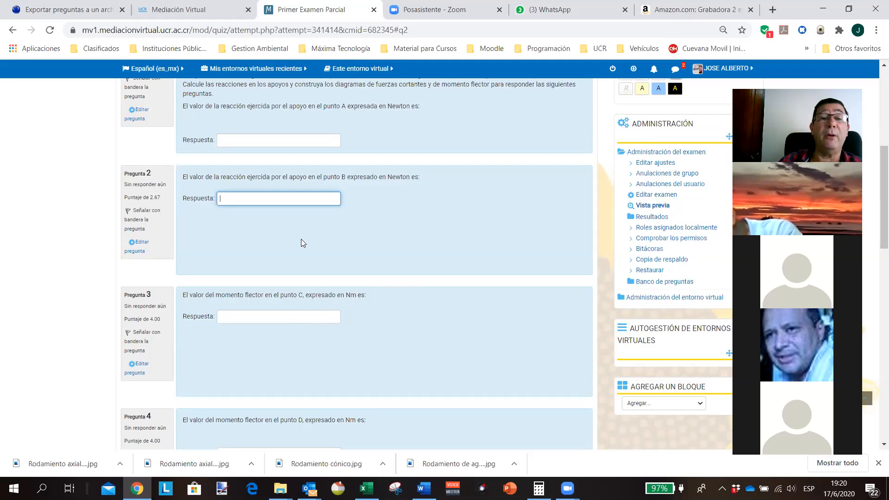
{"action": "scroll", "coordinate": [301, 238], "scroll_direction": "up", "scroll_amount": 3}
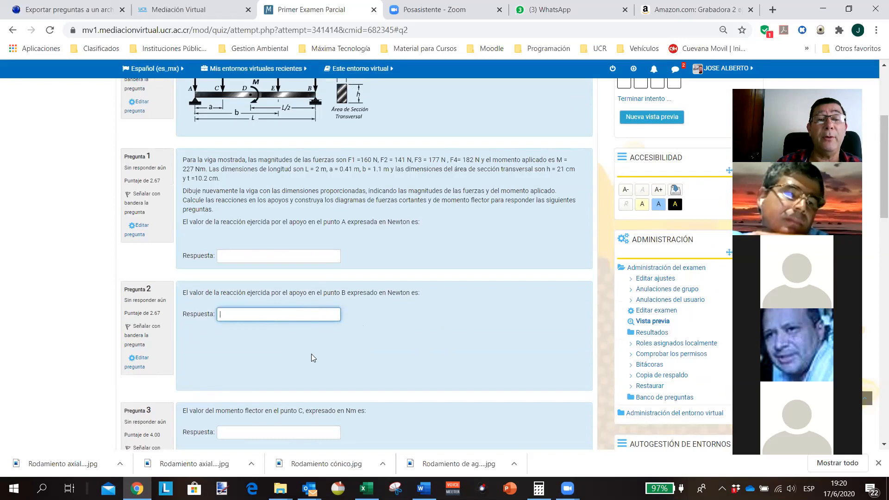
{"action": "scroll", "coordinate": [311, 353], "scroll_direction": "down", "scroll_amount": 1}
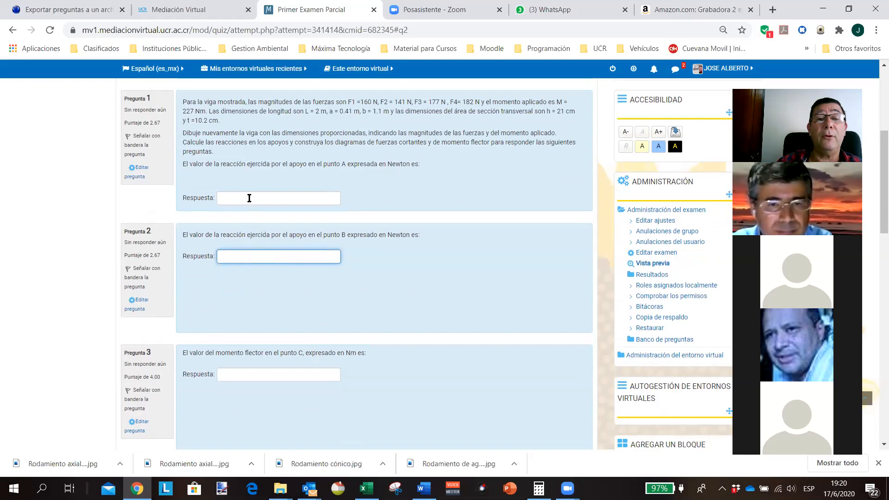
Alternate between the empty answer fields for the reactions at supports A and B to compare the two linked questions.
{"action": "left_click", "coordinate": [249, 198]}
{"action": "left_click", "coordinate": [237, 256]}
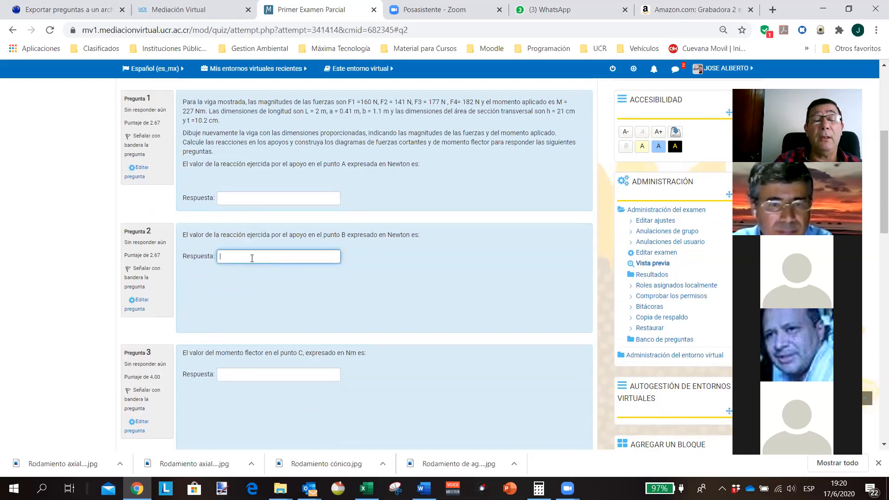
{"action": "left_click", "coordinate": [232, 198]}
{"action": "left_click", "coordinate": [232, 256]}
{"action": "left_click", "coordinate": [223, 198]}
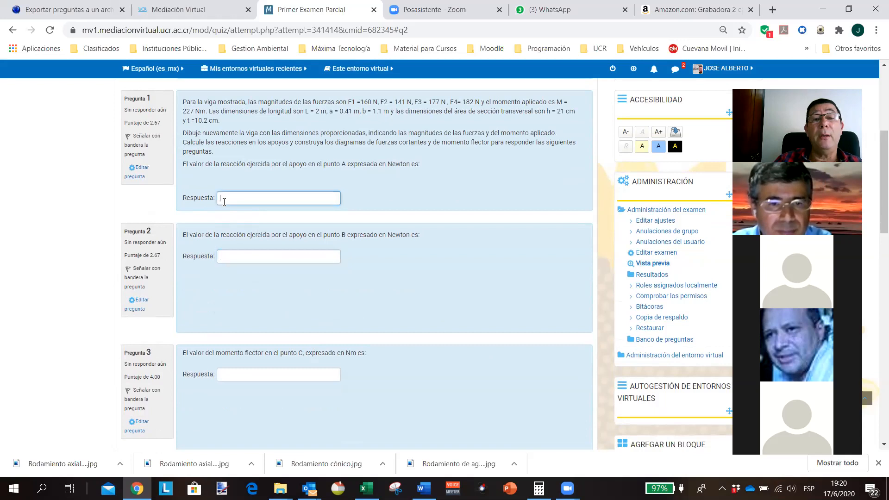
{"action": "left_click", "coordinate": [231, 257]}
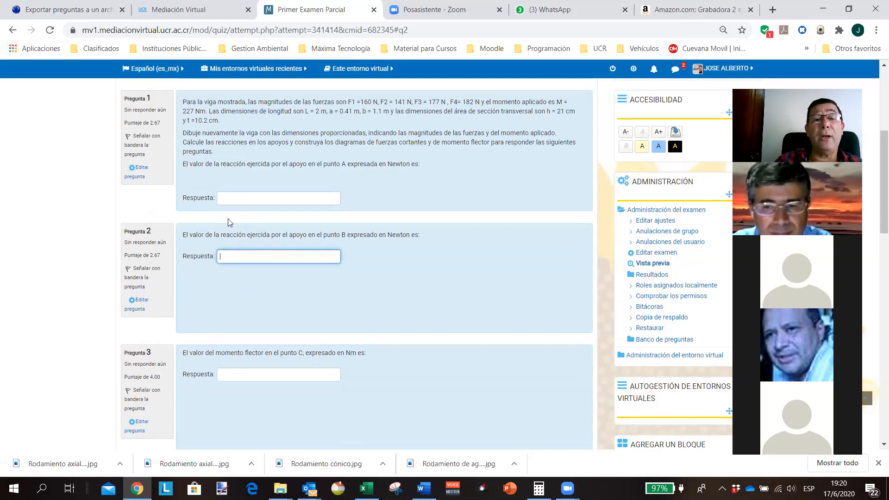
{"action": "left_click", "coordinate": [222, 198]}
{"action": "left_click", "coordinate": [232, 256]}
Check the bending moment questions for points C and D and return to the beam figure.
{"action": "scroll", "coordinate": [232, 258], "scroll_direction": "down", "scroll_amount": 1}
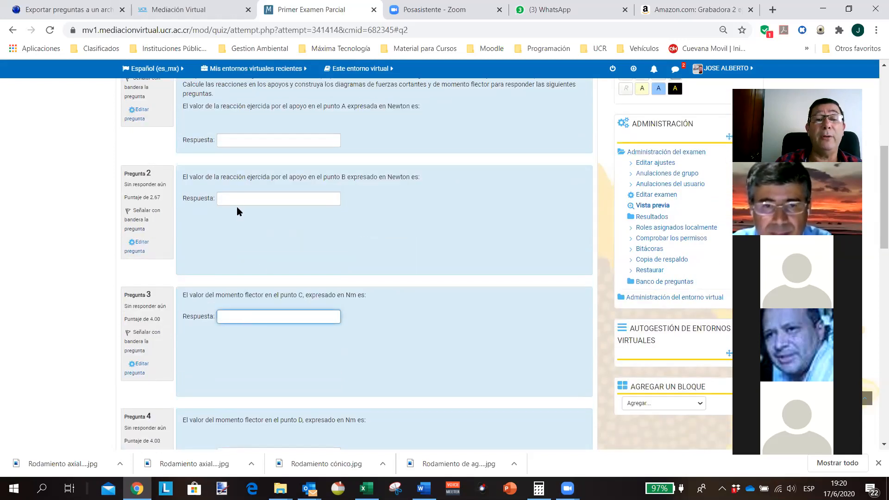
{"action": "scroll", "coordinate": [278, 302], "scroll_direction": "down", "scroll_amount": 1}
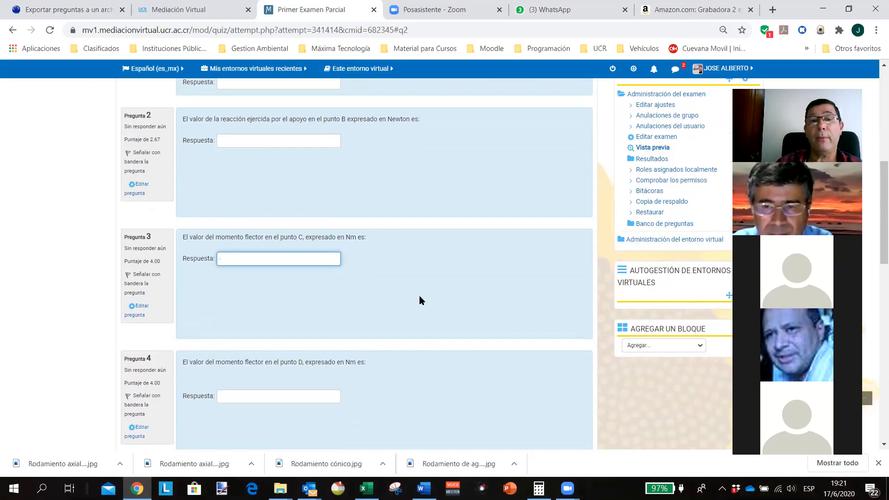
{"action": "scroll", "coordinate": [419, 296], "scroll_direction": "up", "scroll_amount": 5}
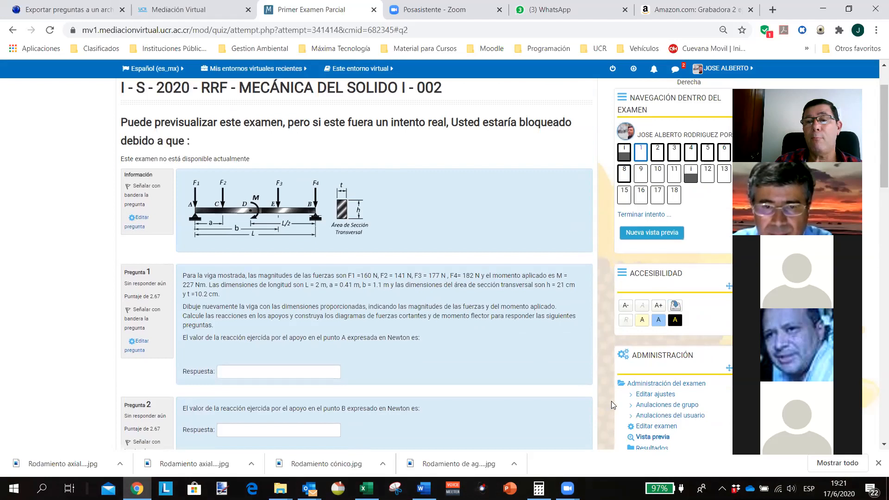